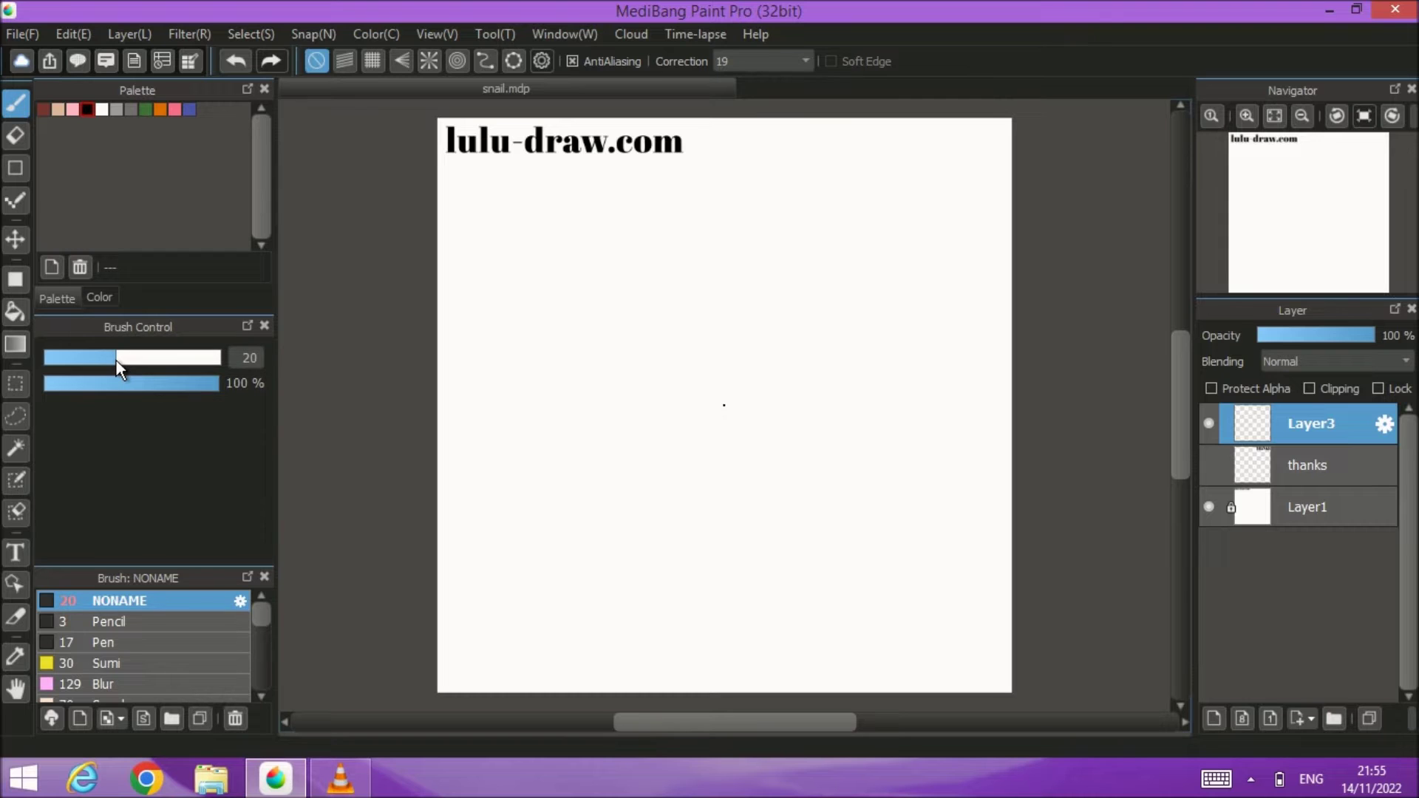
Step: Draw a large circle outline right of the canvas centre and place its layer inside a new layer folder
click(14, 168)
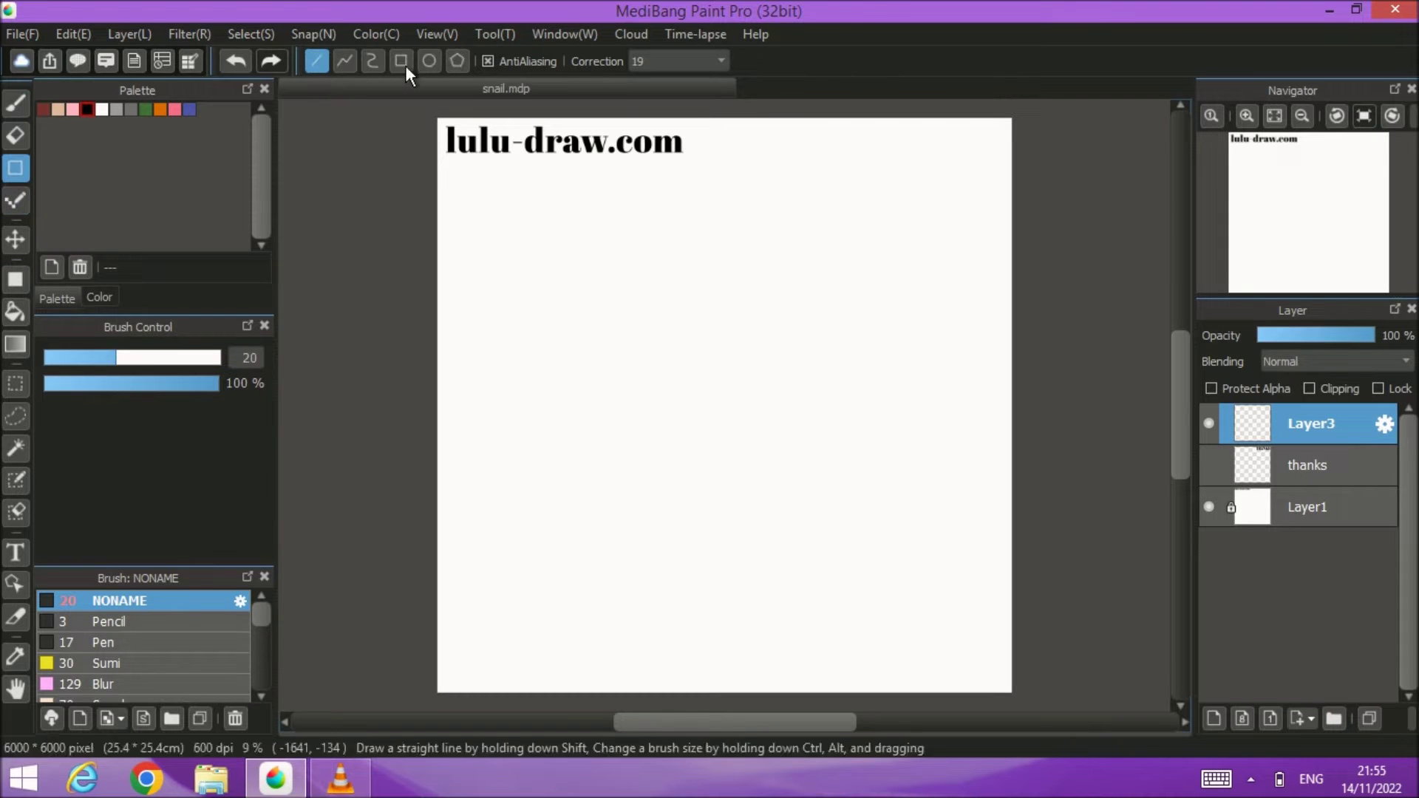
click(428, 62)
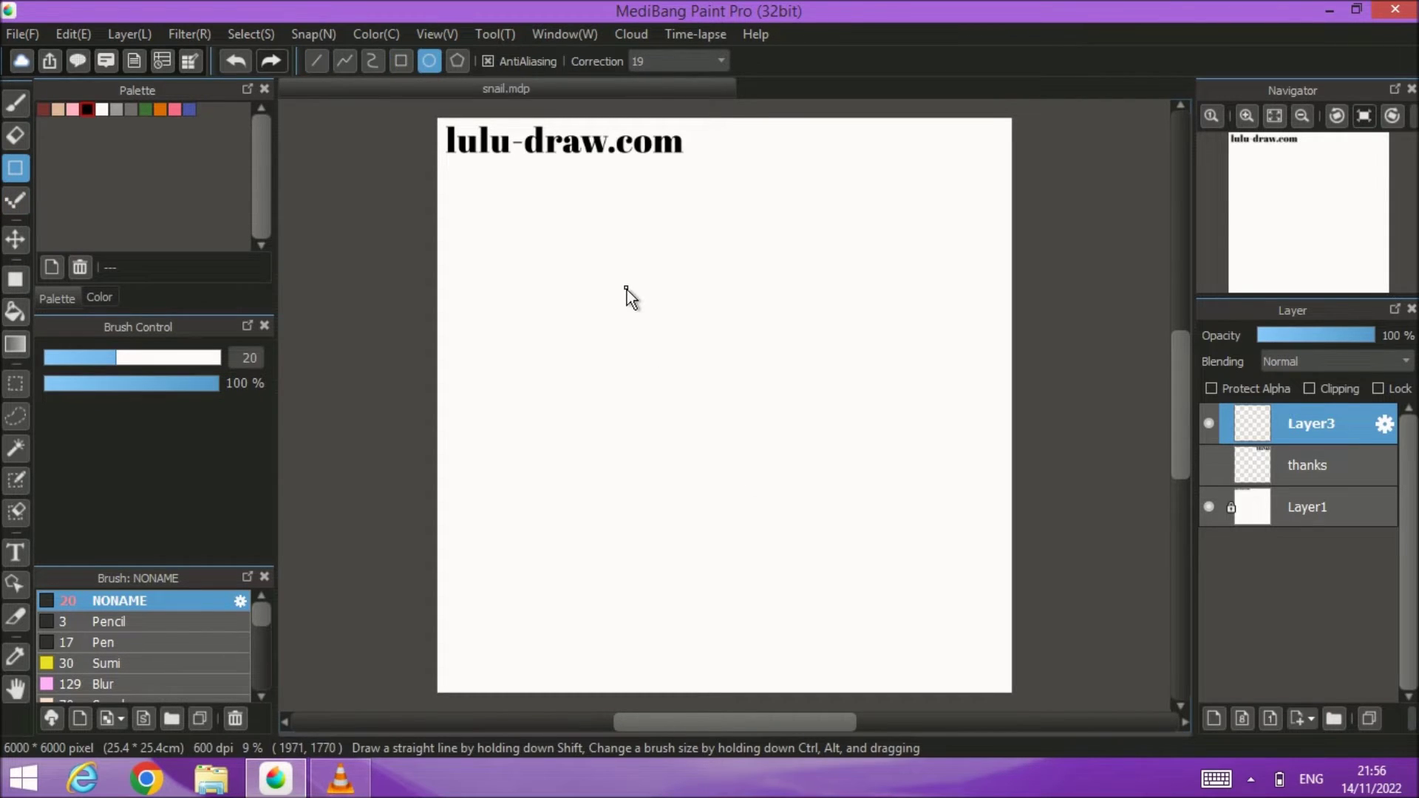
mouse_move(624, 266)
mouse_down()
mouse_move(868, 539)
mouse_move(920, 559)
mouse_move(961, 608)
mouse_up()
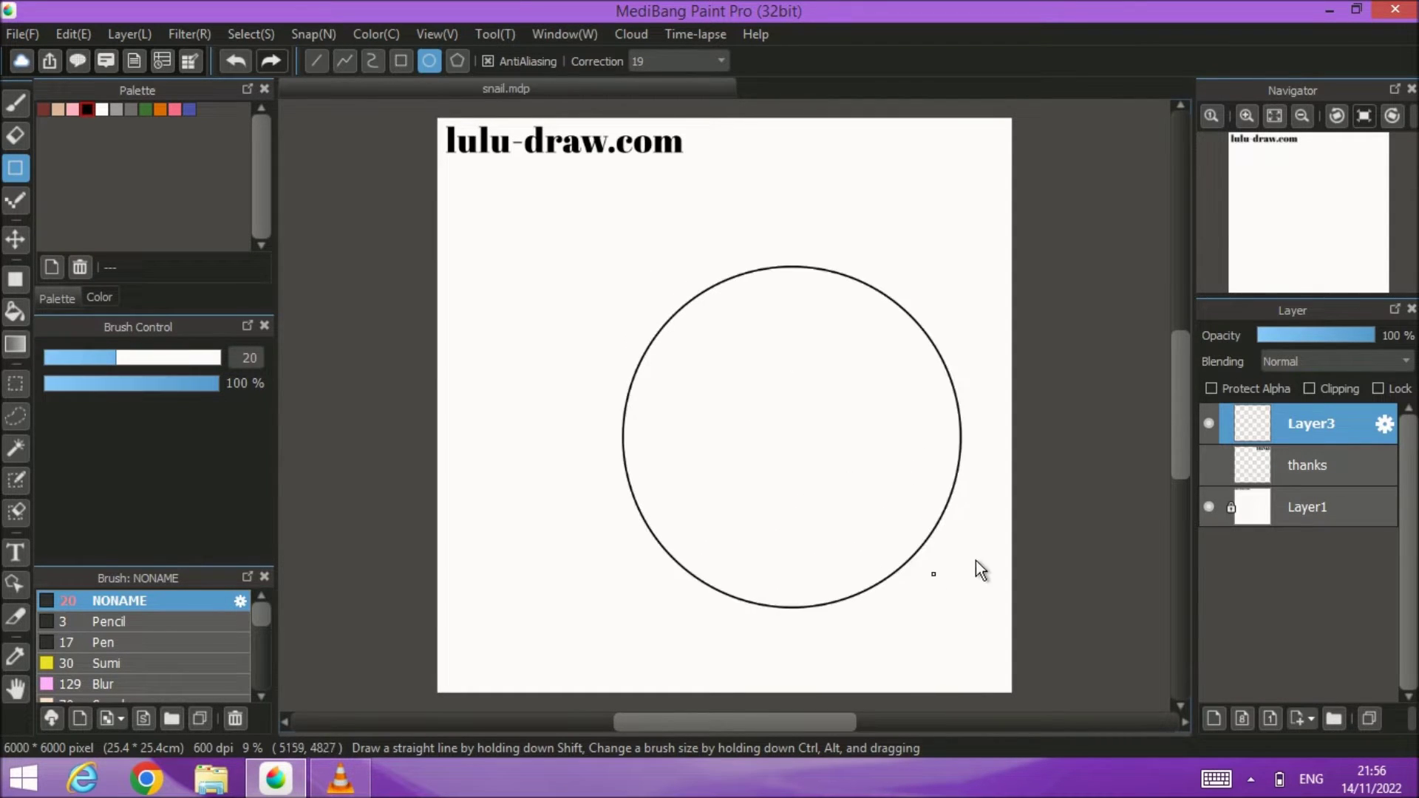
click(1334, 720)
drag(1315, 433, 1316, 426)
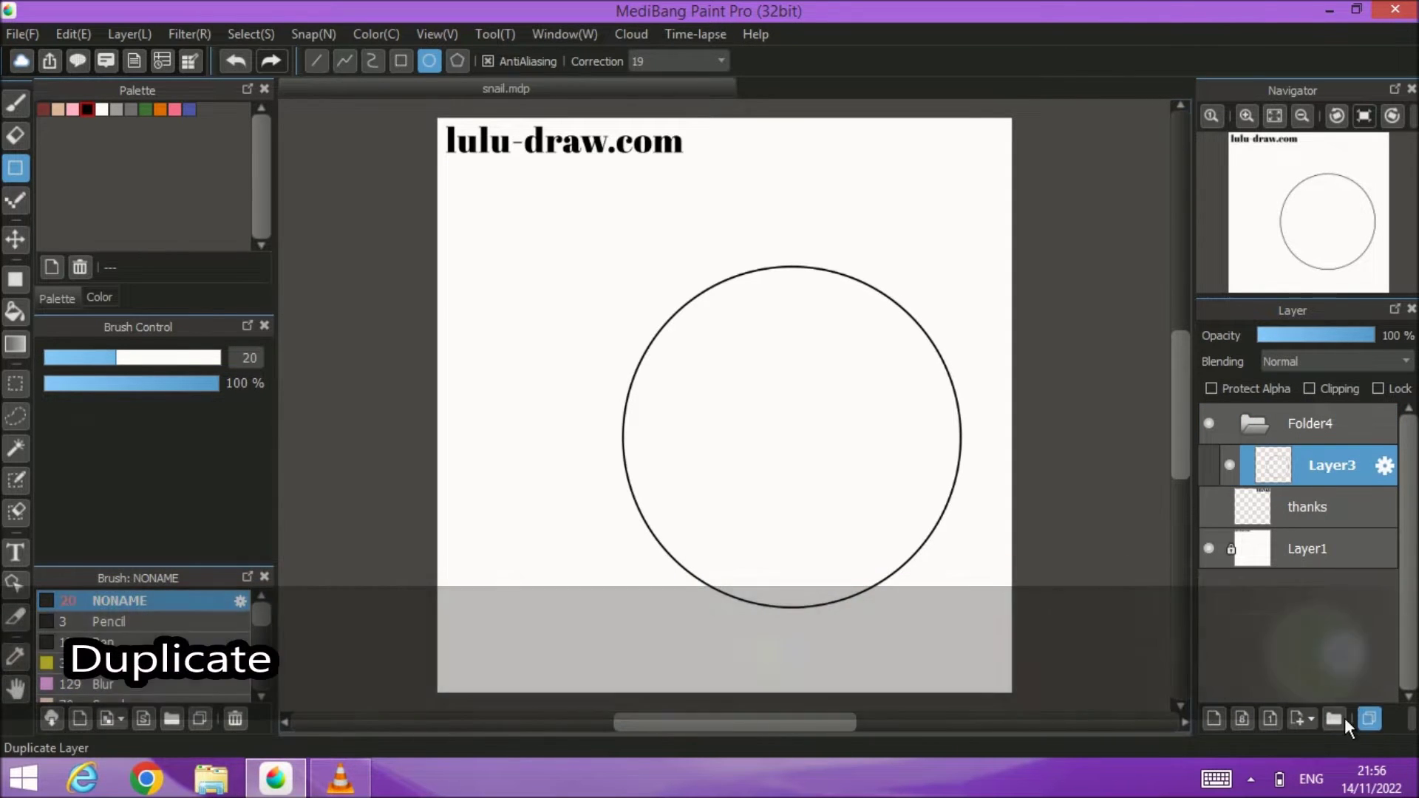
Step: Duplicate the circle layer and scale the copy about its centre to roughly three-quarters size, forming a second concentric ring
click(1345, 718)
click(254, 34)
click(382, 290)
drag(963, 571, 925, 525)
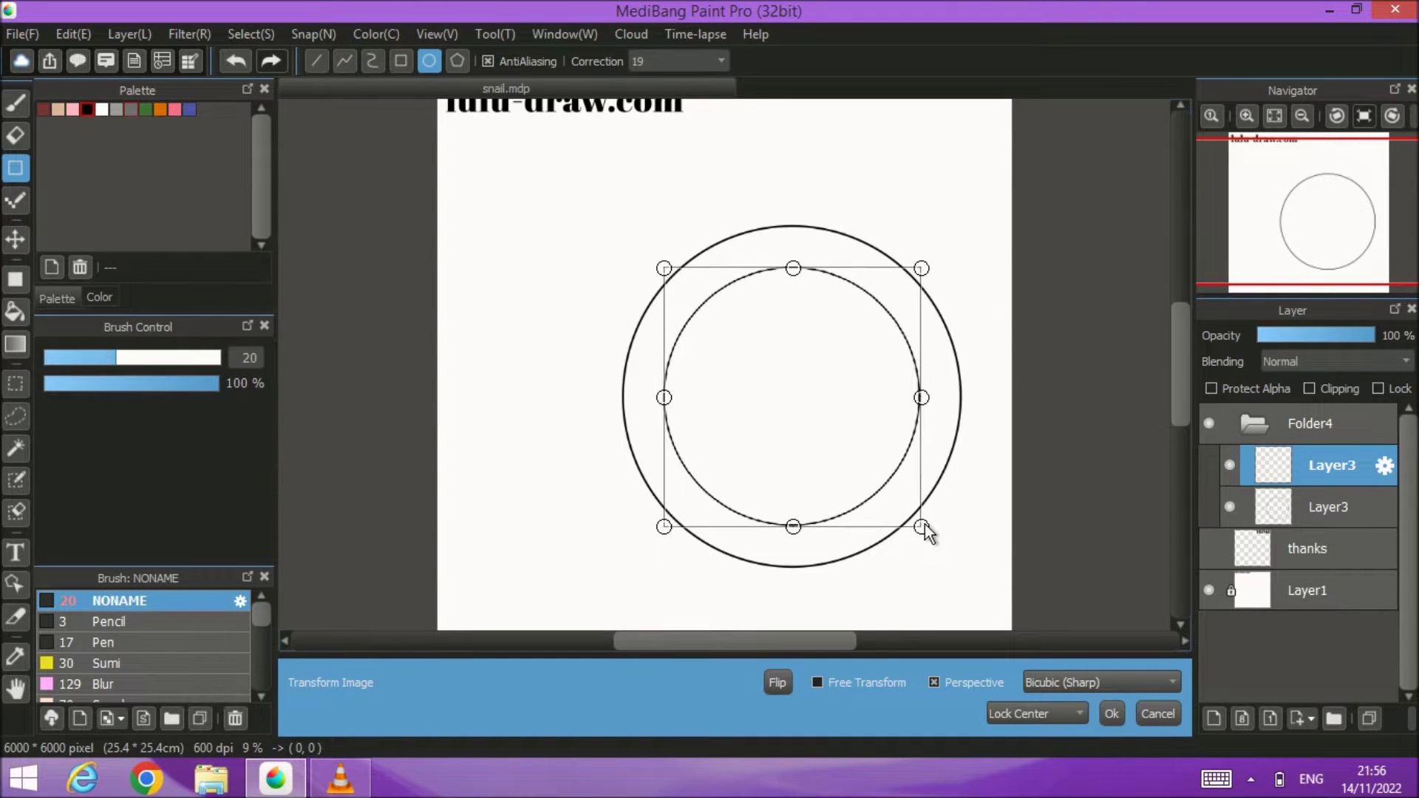
click(1112, 714)
Step: Duplicate the second circle's layer and scale the copy about its centre to roughly two-thirds size, forming a third ring
click(1368, 717)
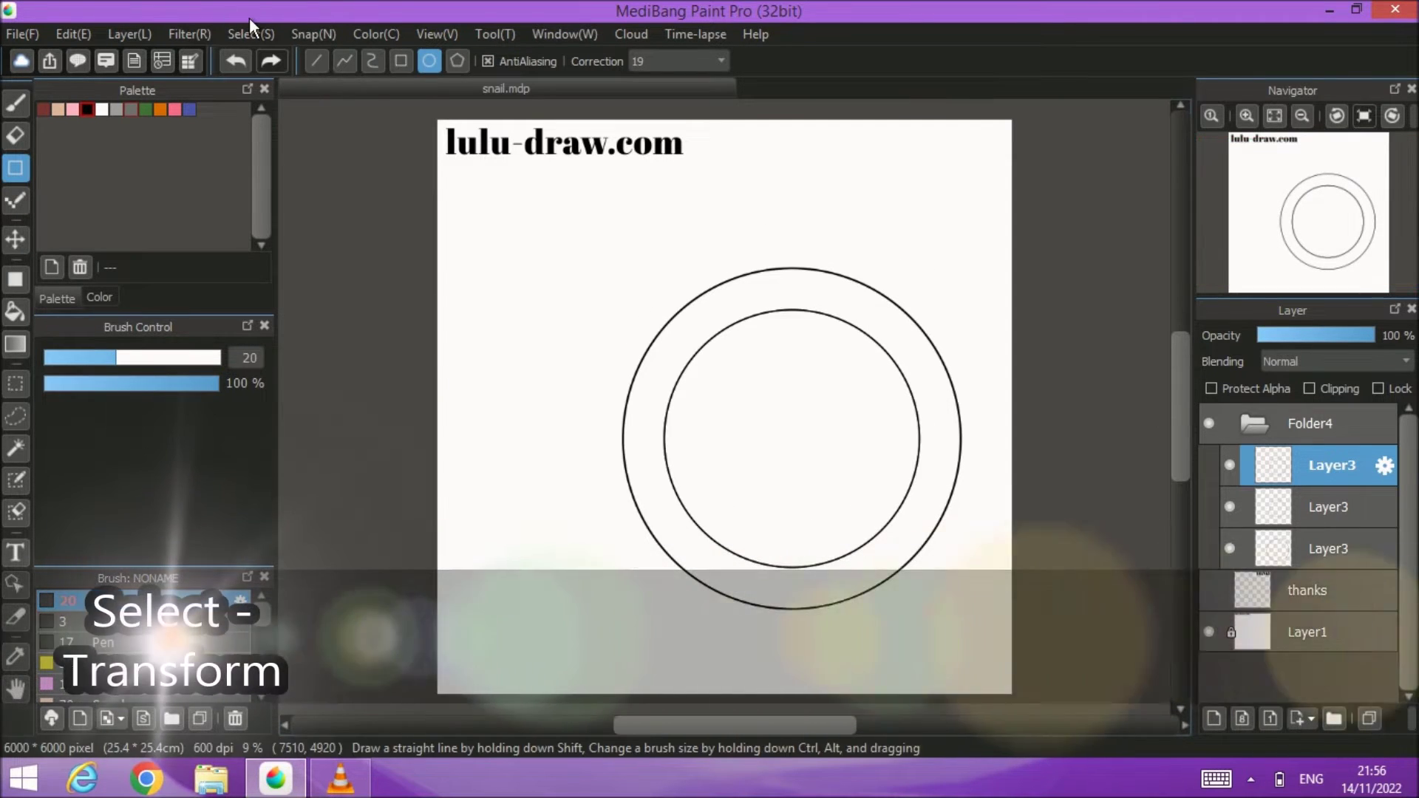
click(250, 28)
click(305, 291)
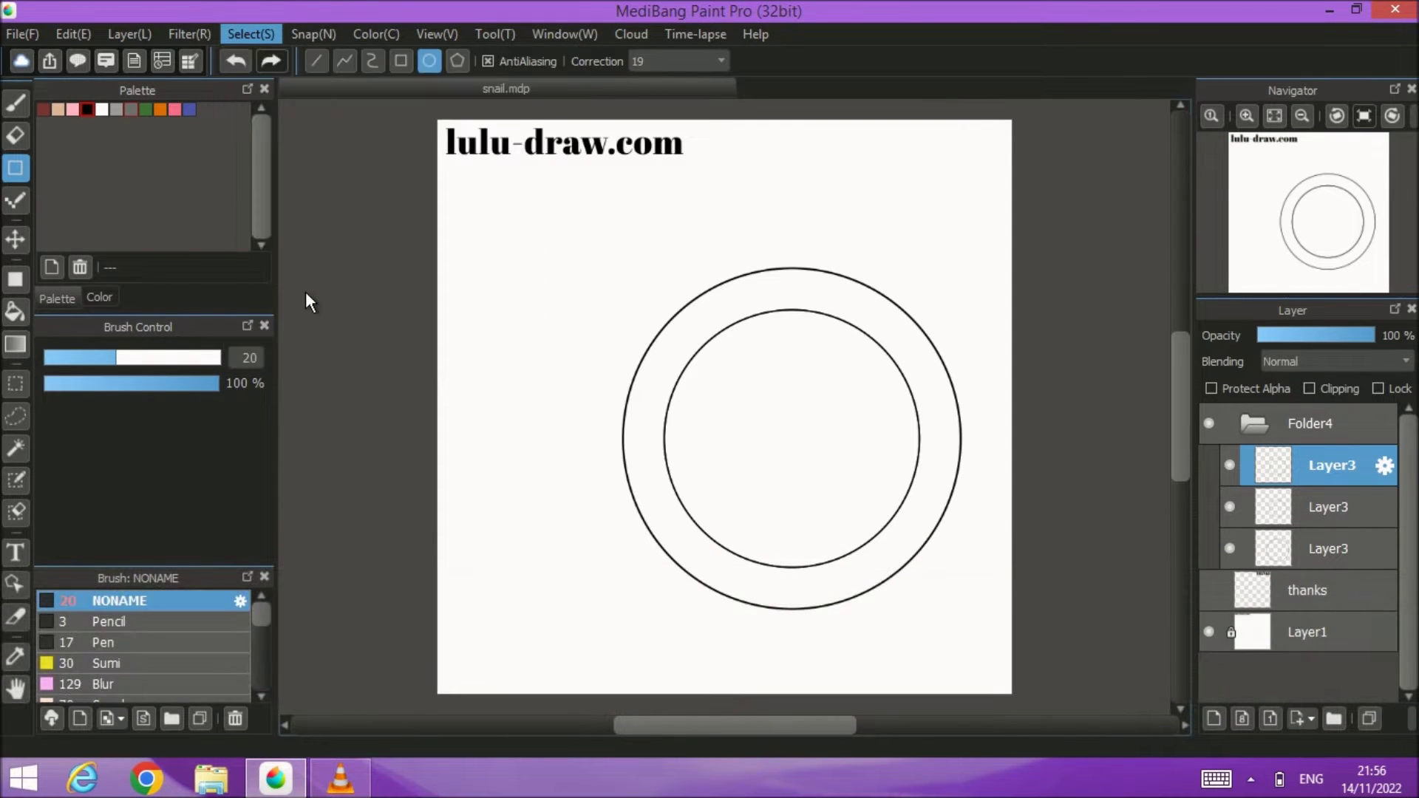
drag(920, 527, 880, 482)
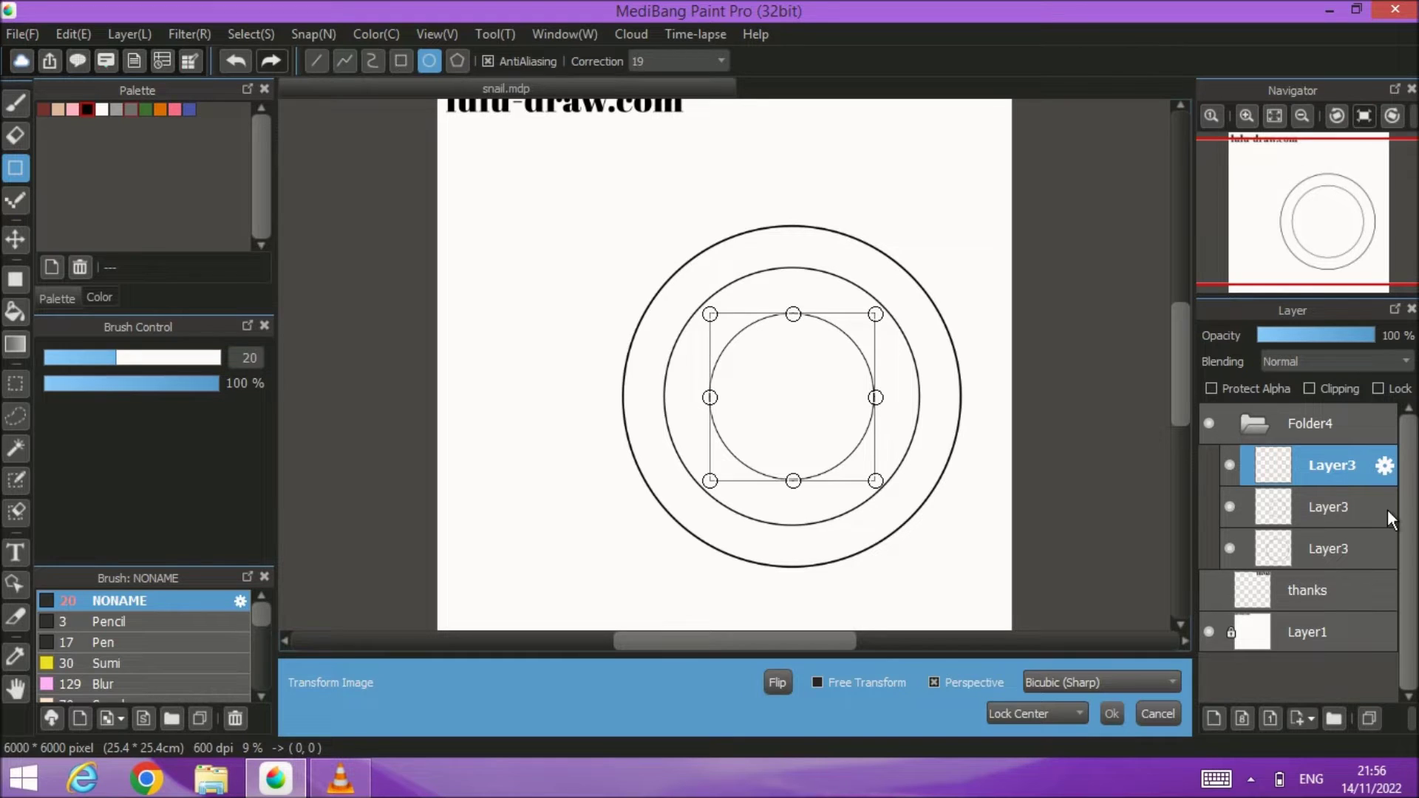
key(Return)
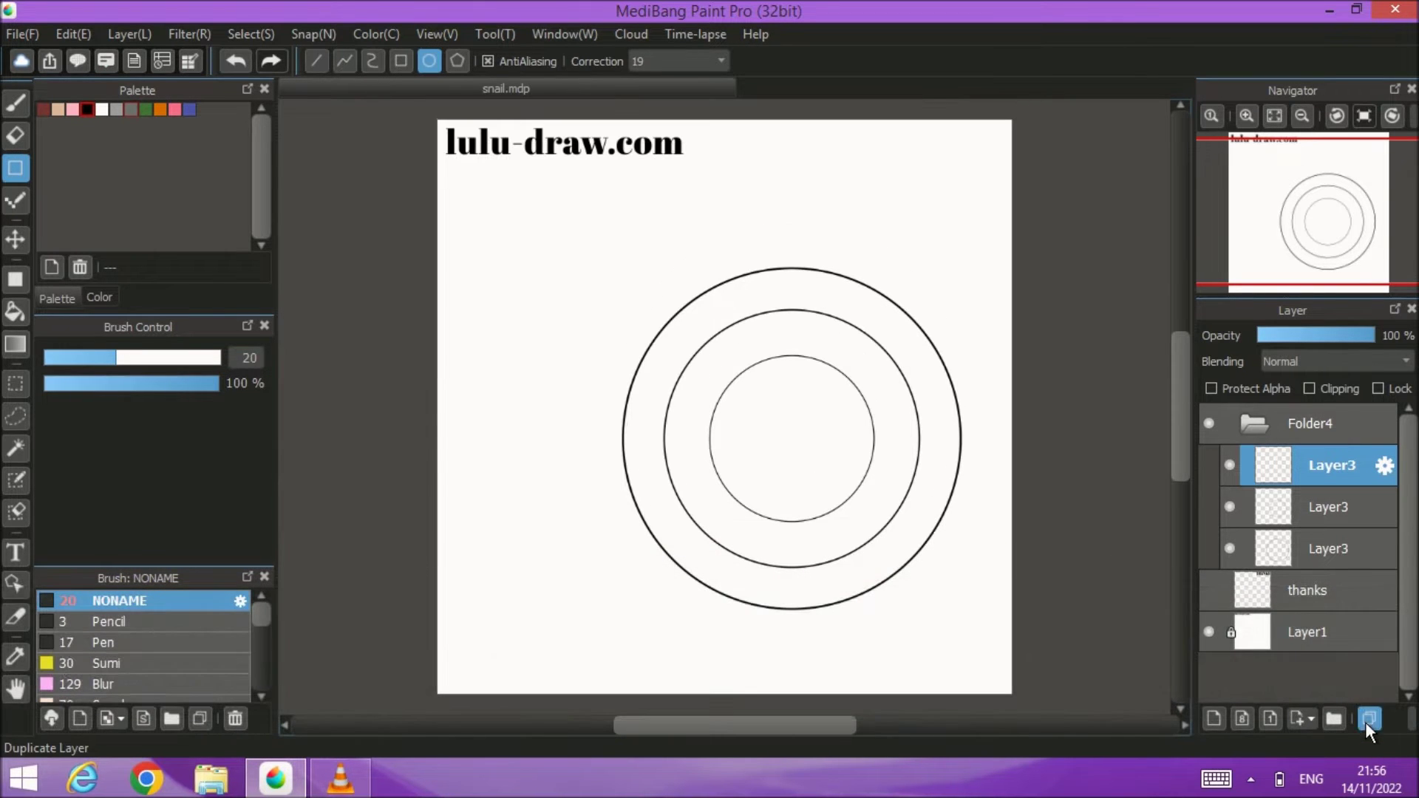
Step: Duplicate the third circle's layer and scale the copy about its centre to roughly half size, forming a fourth ring
click(1367, 720)
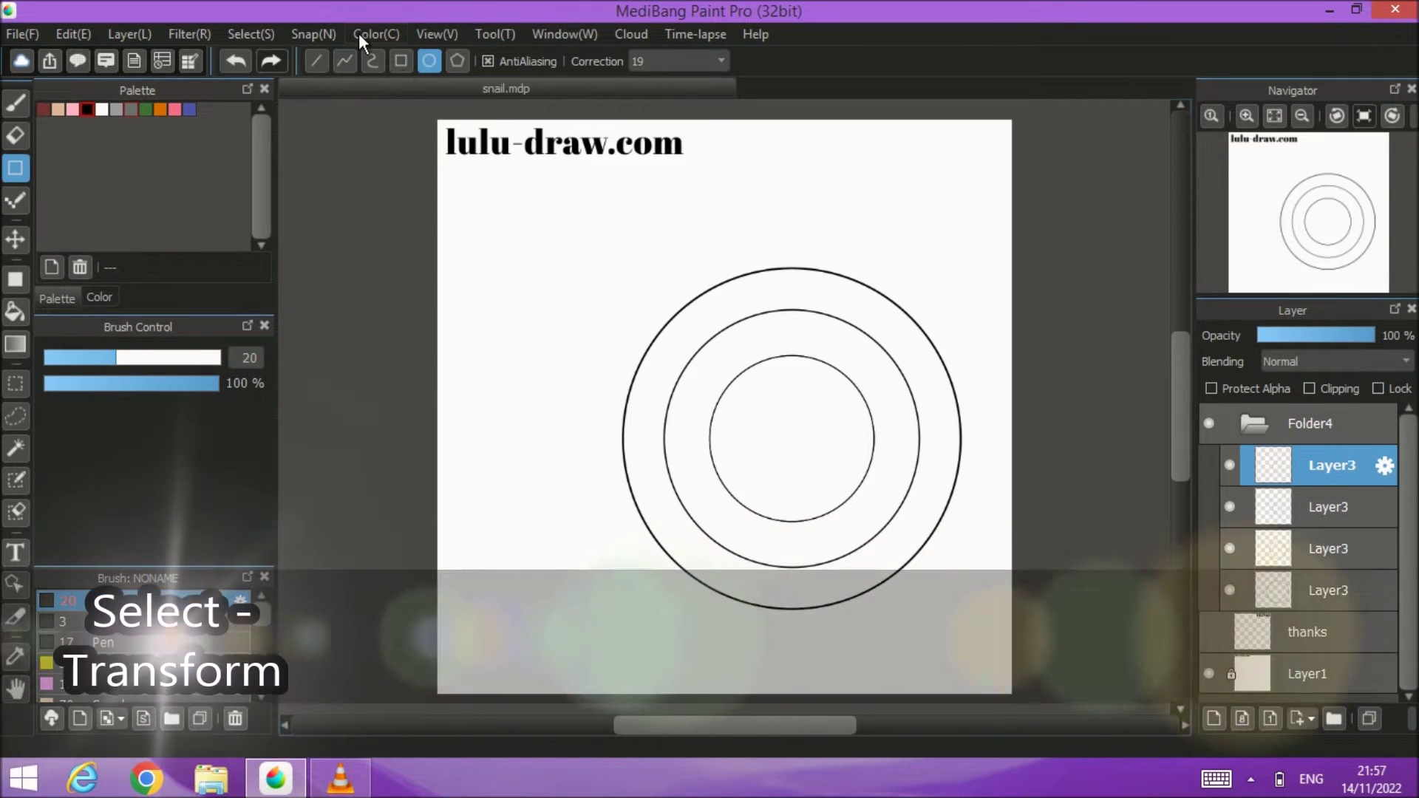
click(251, 35)
click(275, 289)
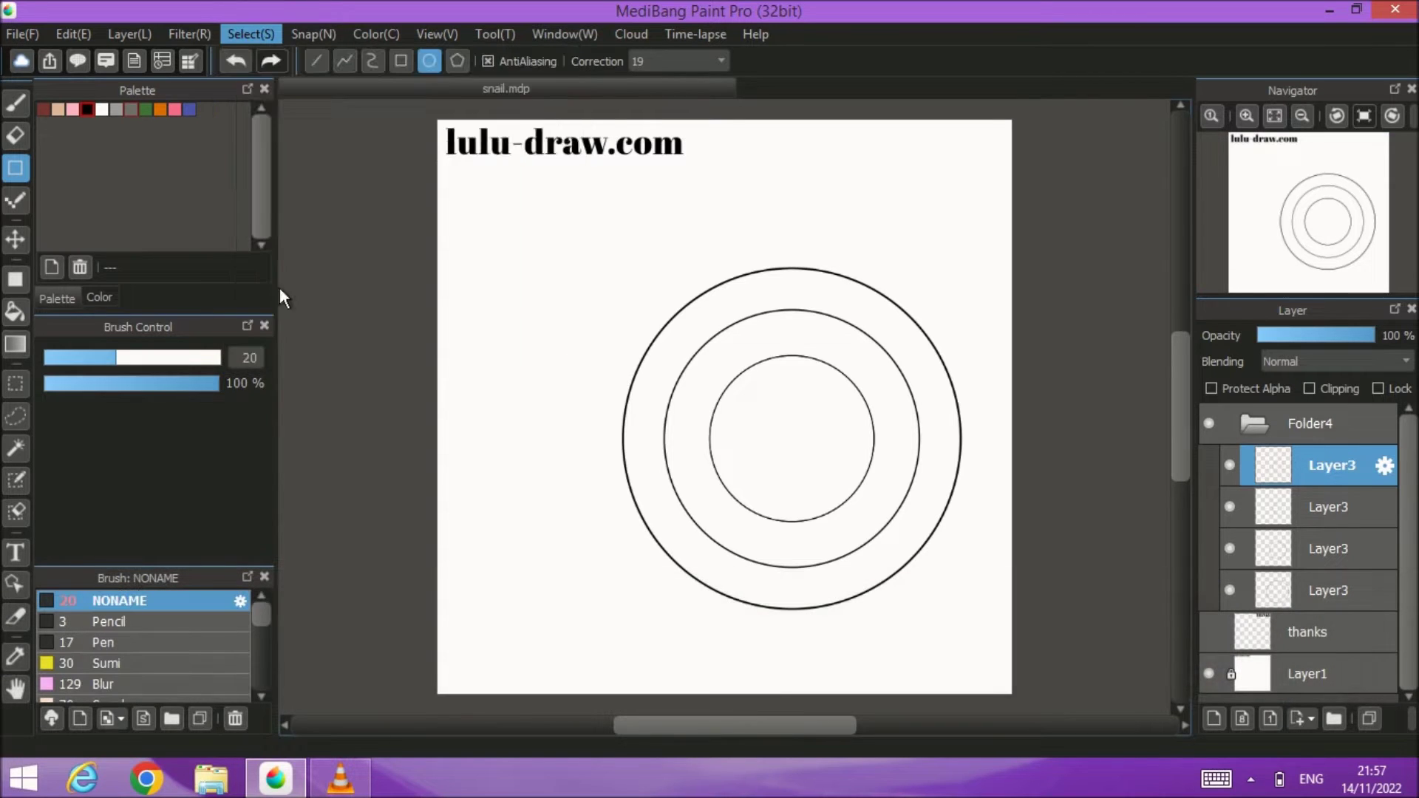
drag(880, 487, 849, 441)
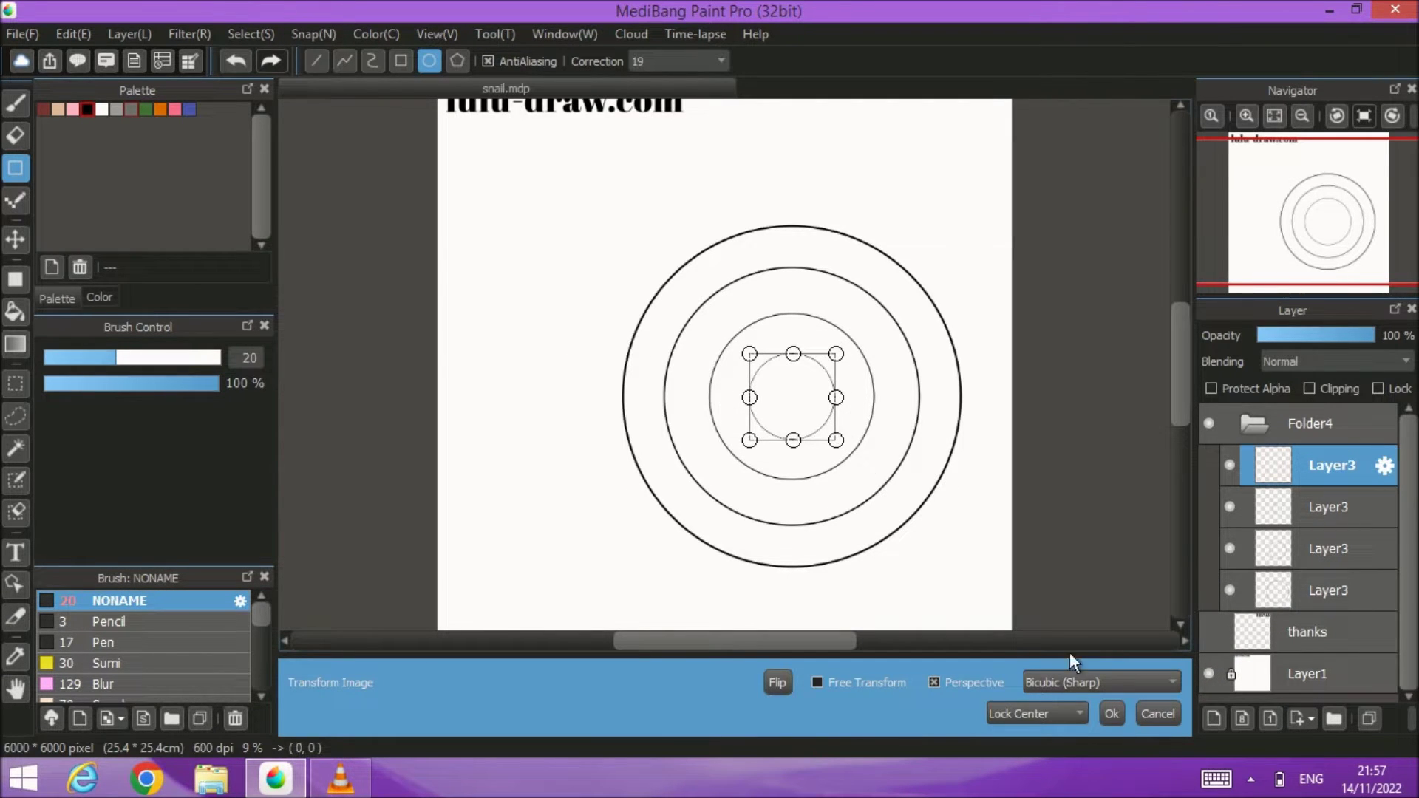
Step: Duplicate the fourth circle's layer and scale the copy to roughly half size, forming the small innermost ring
click(1368, 719)
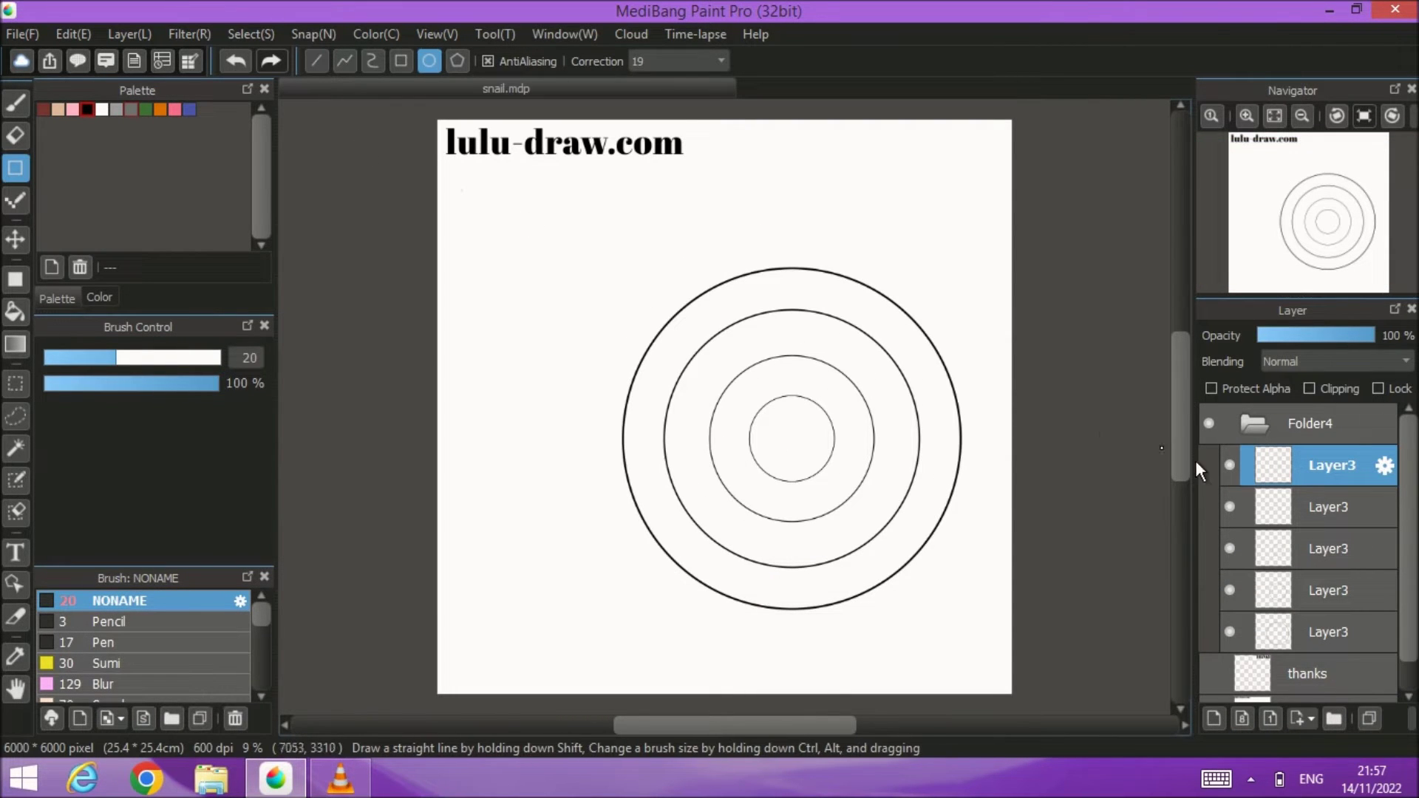
click(249, 34)
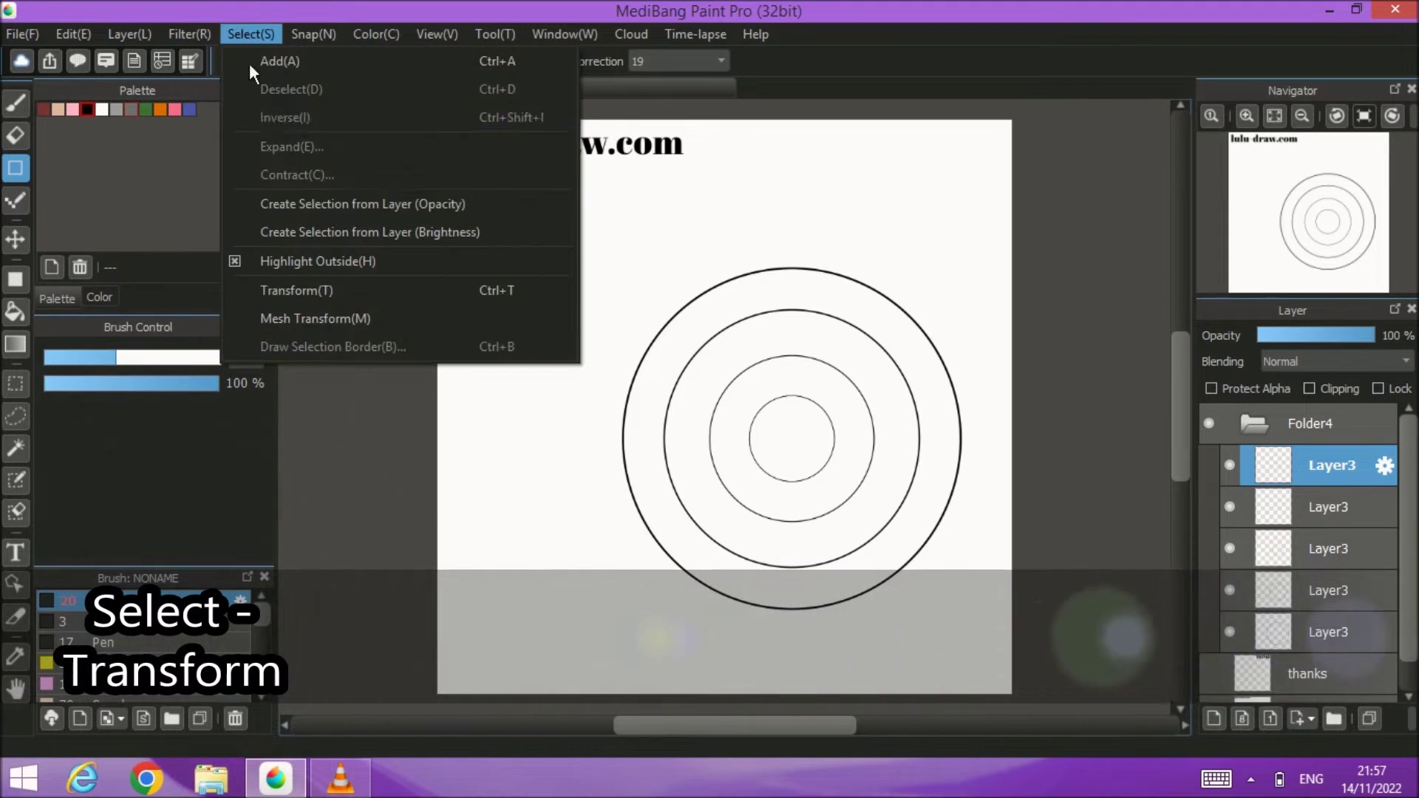
click(300, 290)
drag(840, 442, 821, 414)
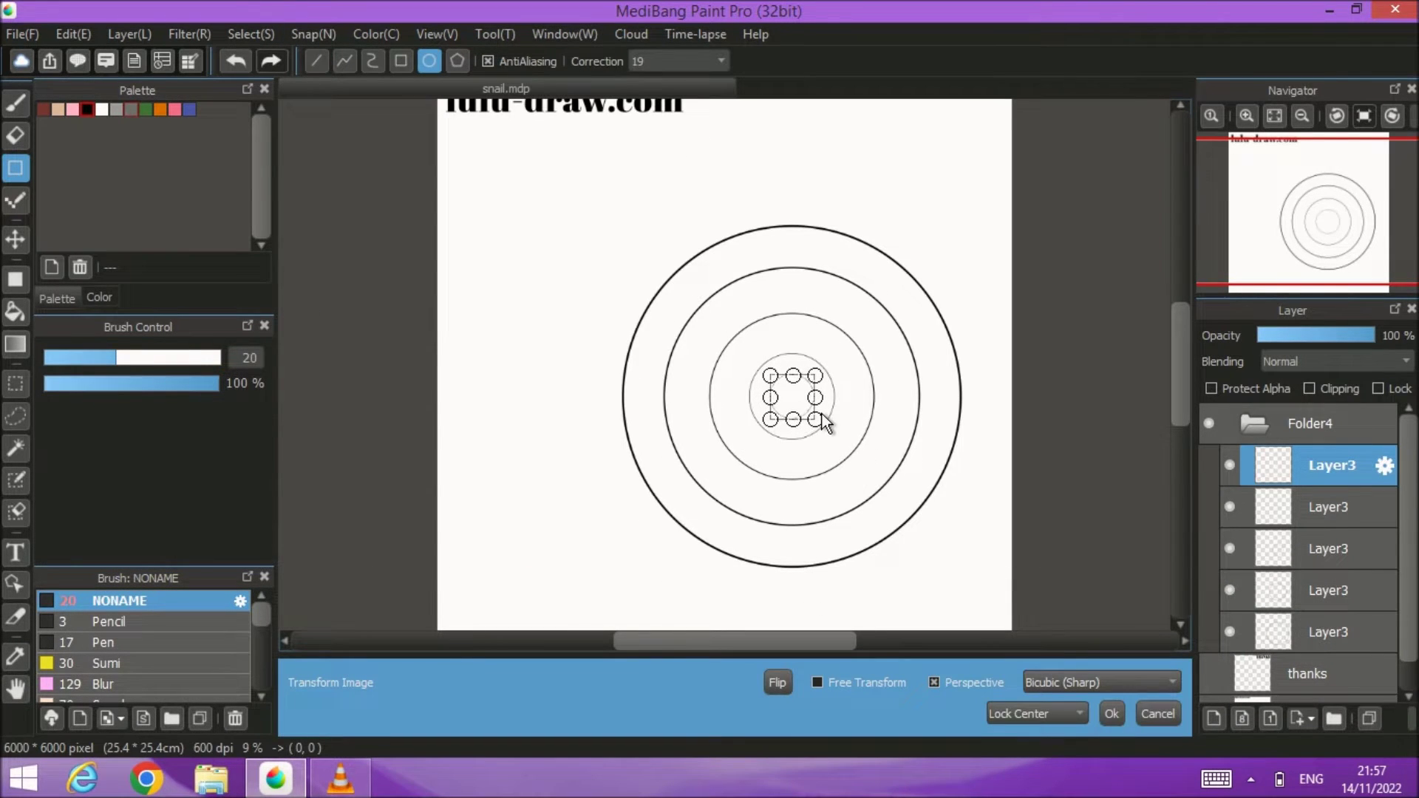
click(1115, 712)
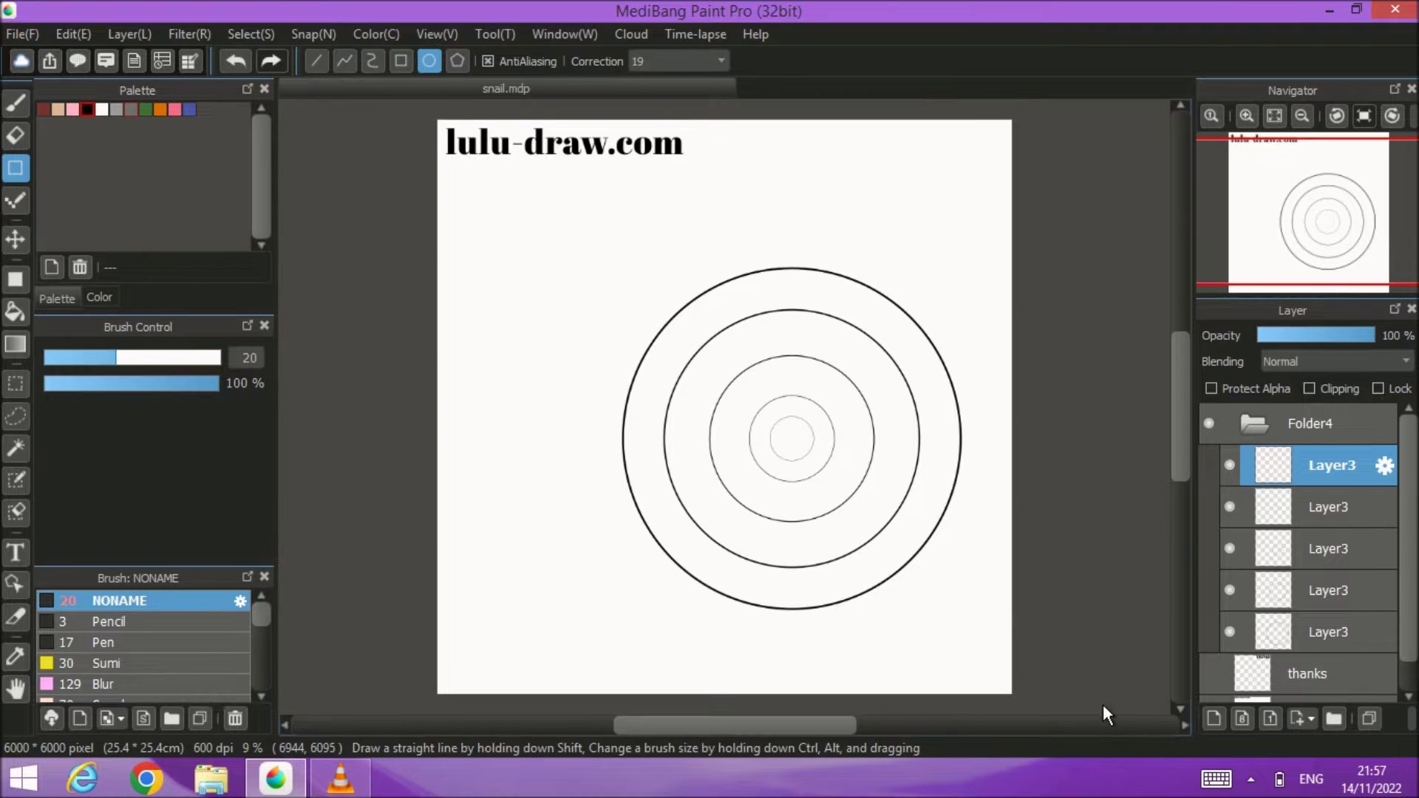
Step: Duplicate the outermost circle's layer and move the copy slightly up and to the right
key(v)
click(1324, 509)
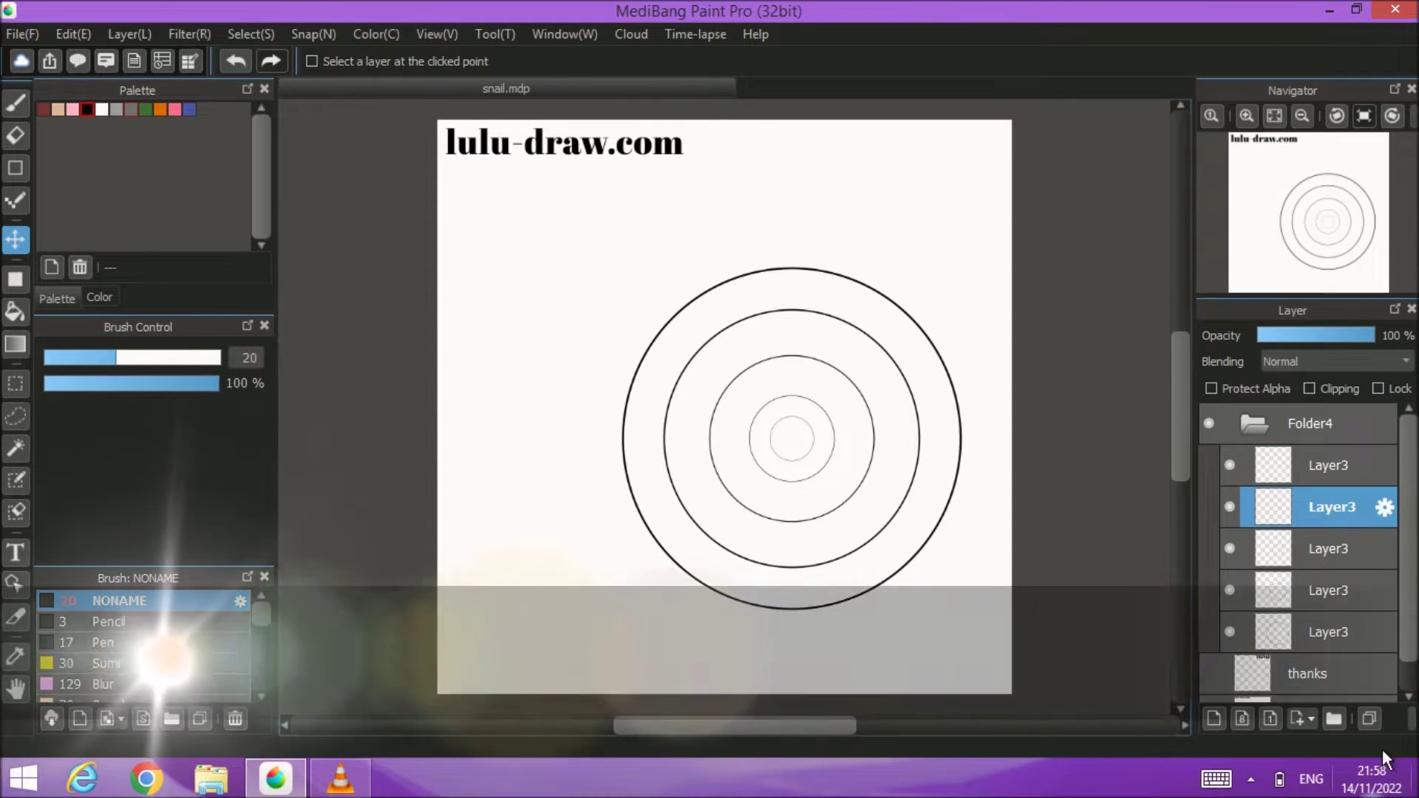
click(1332, 628)
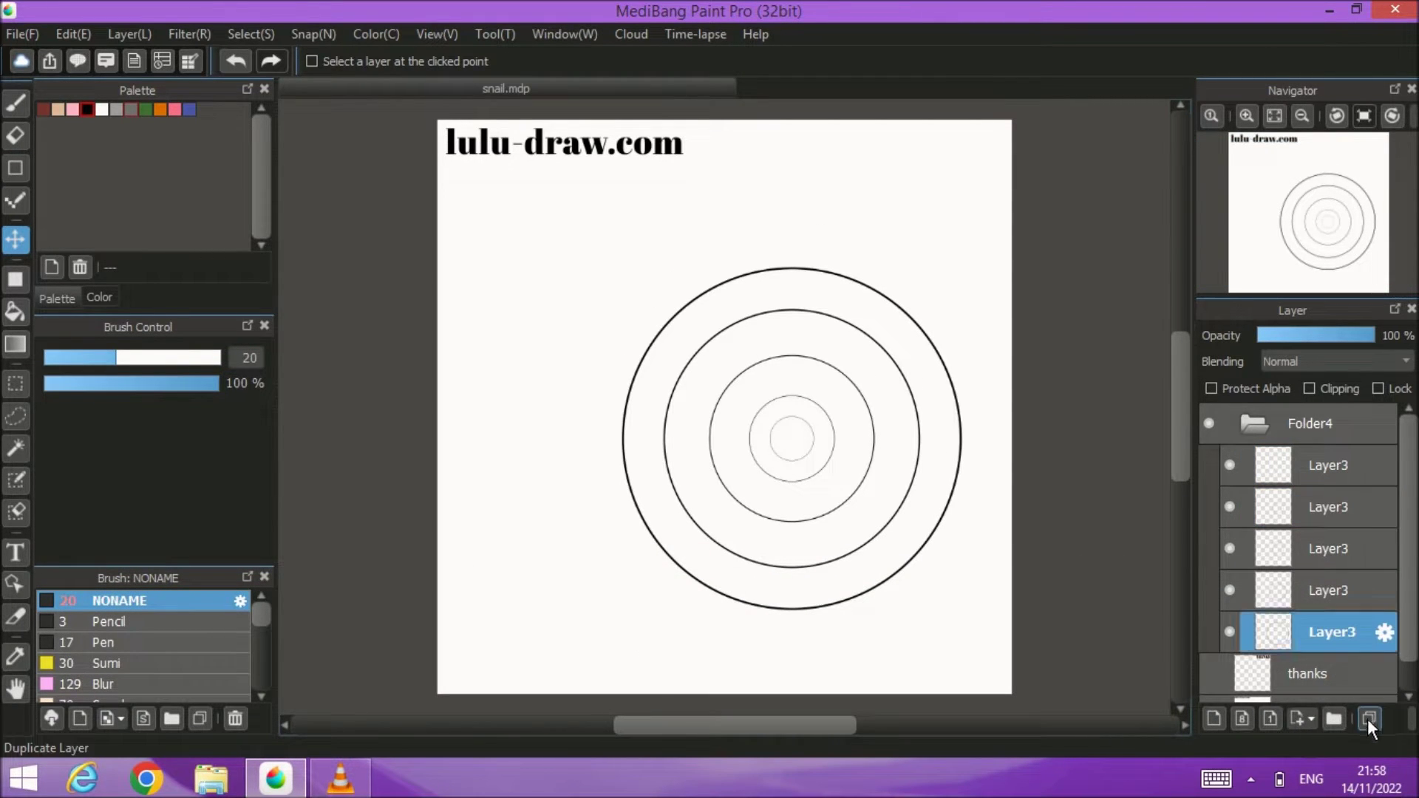
click(1368, 718)
mouse_move(718, 405)
mouse_down()
mouse_move(747, 412)
mouse_move(760, 392)
mouse_move(742, 373)
mouse_move(726, 371)
mouse_move(726, 388)
mouse_up()
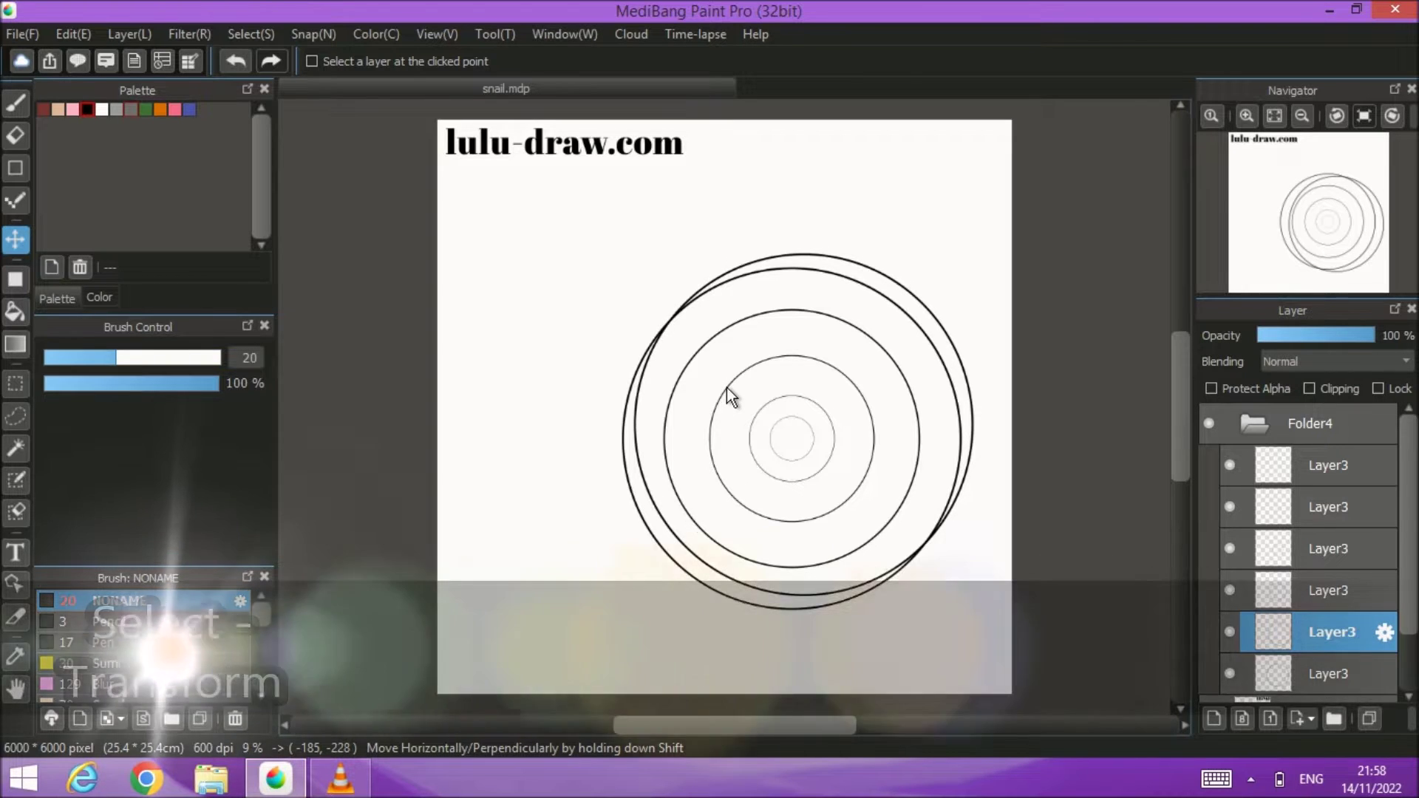
Step: Transform the outermost circle's copy into a narrower oval touching the second circle's left edge and the outer circle's right edge
click(246, 34)
click(317, 288)
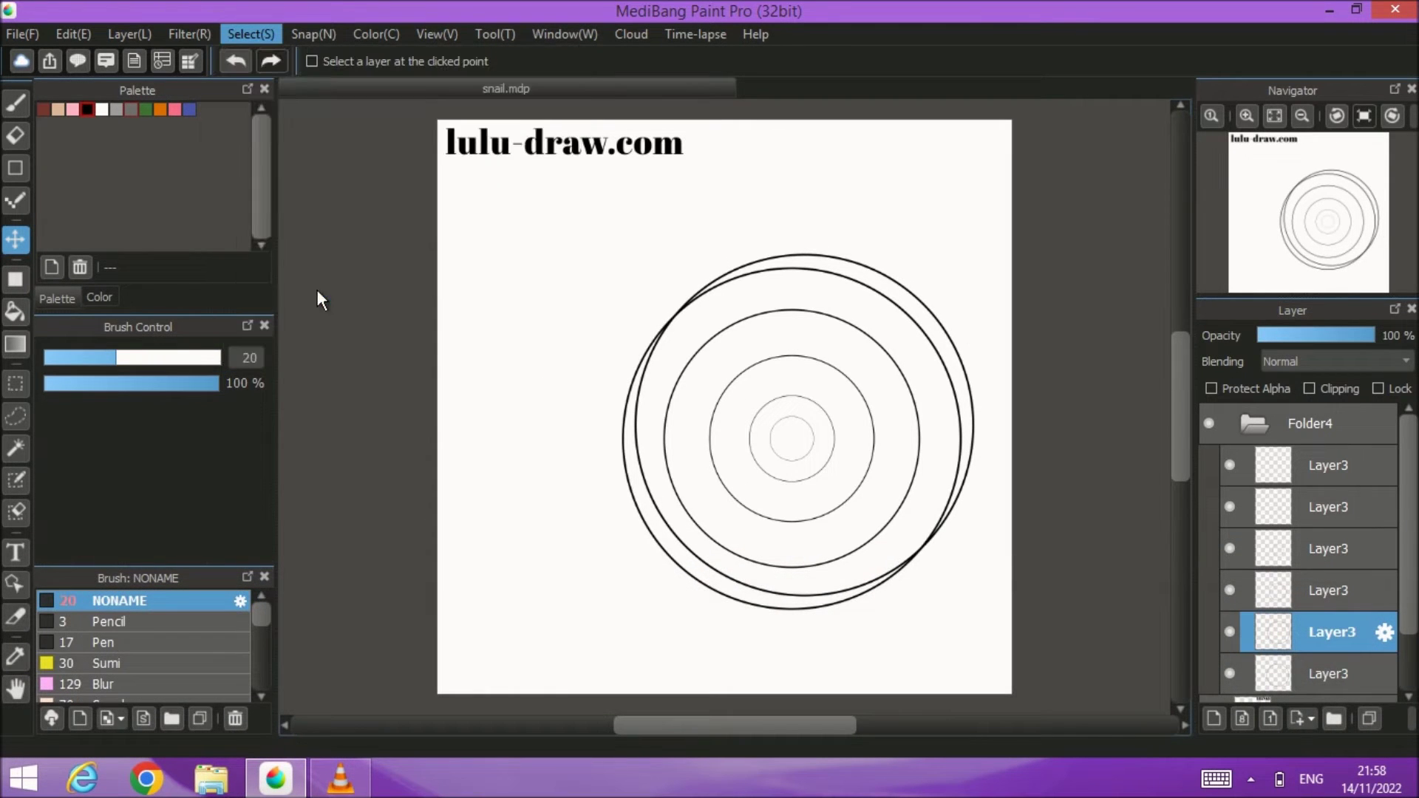
drag(640, 389, 666, 388)
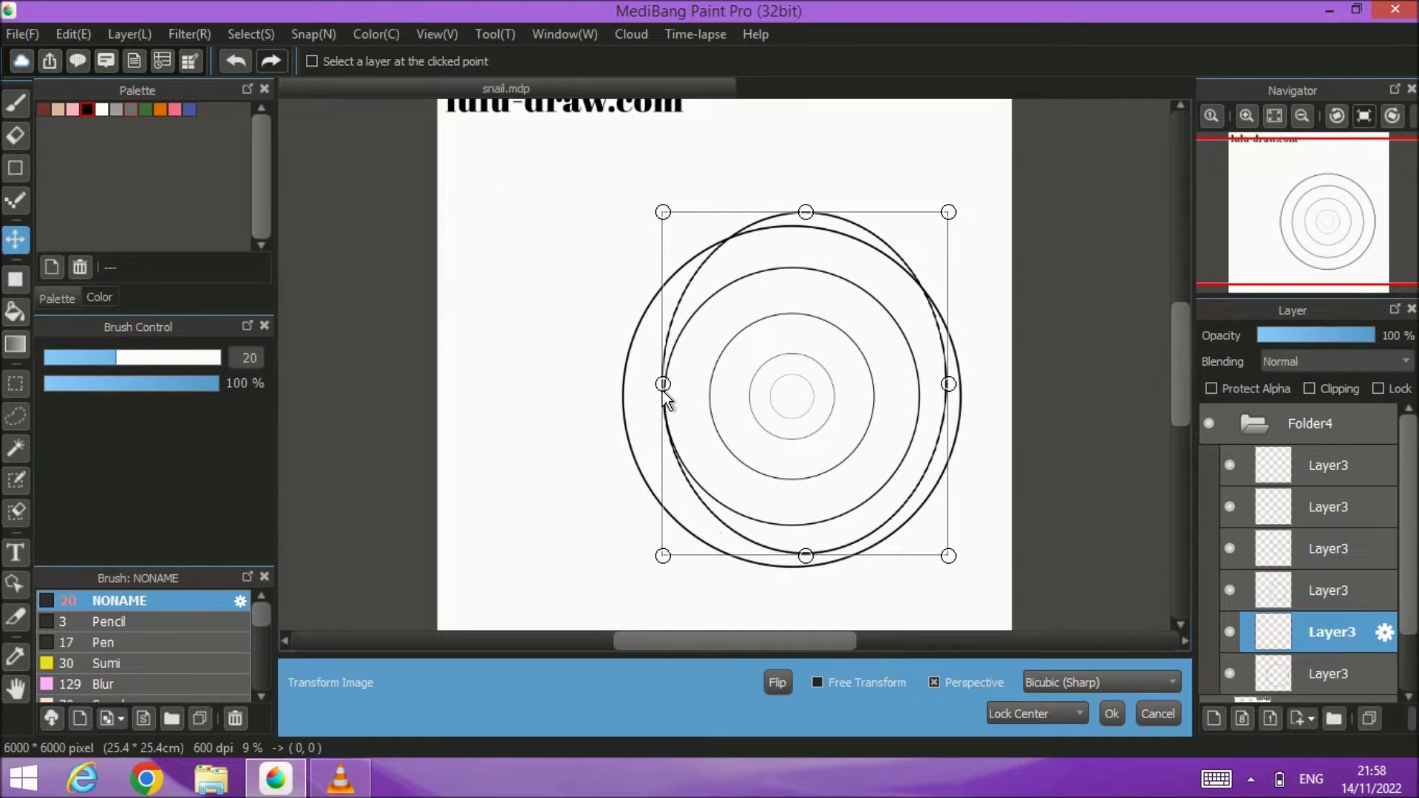
drag(777, 510, 795, 517)
drag(675, 393, 666, 399)
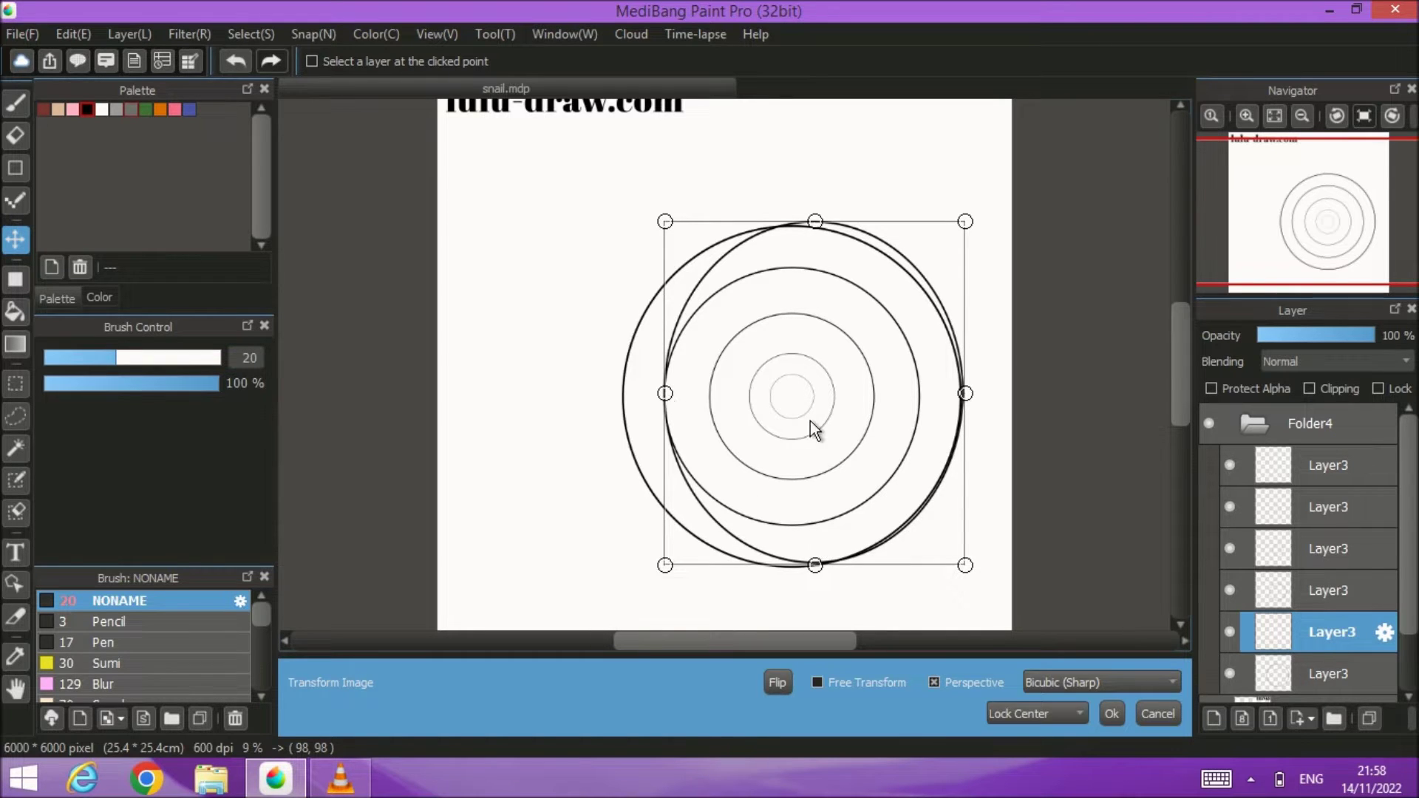
scroll(810, 420, up, 3)
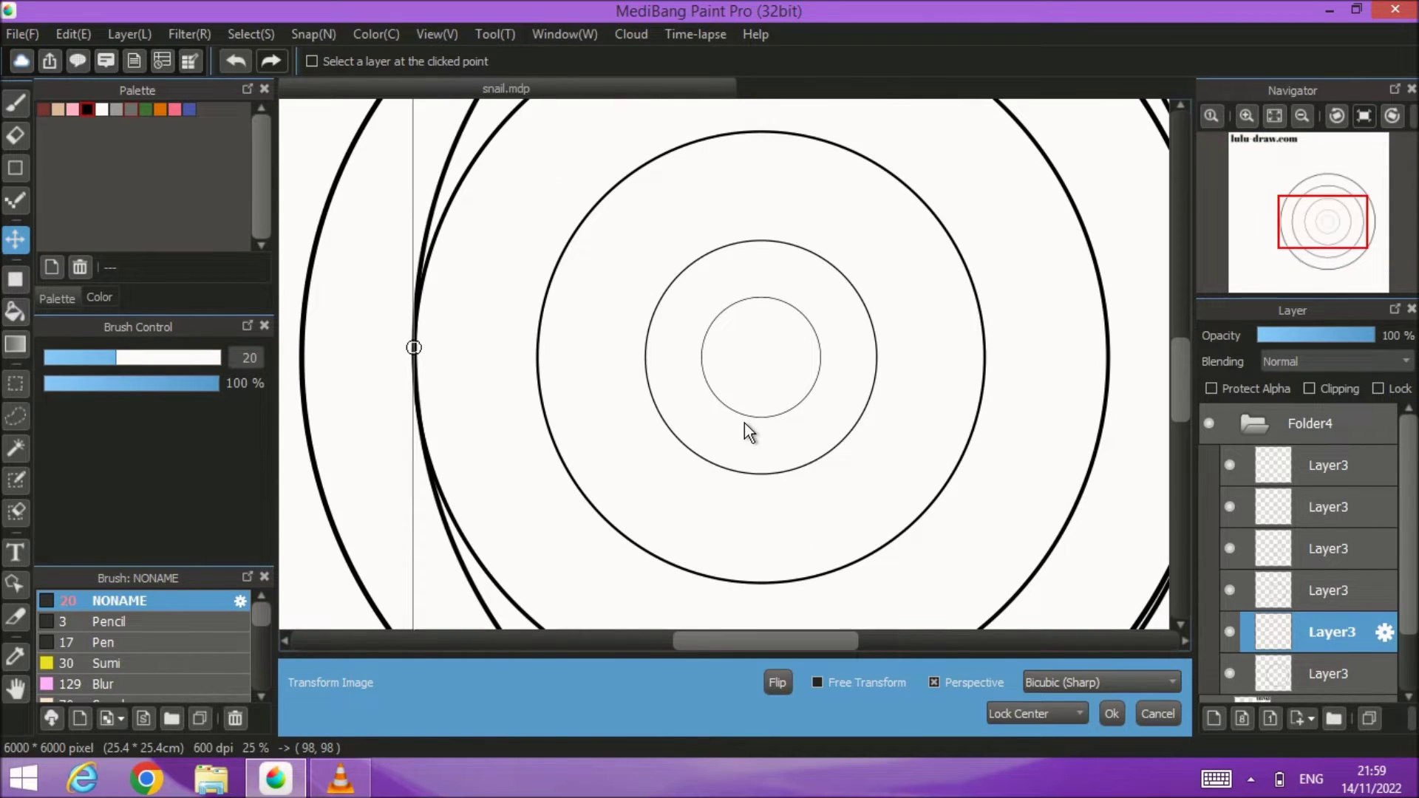
drag(730, 480, 650, 220)
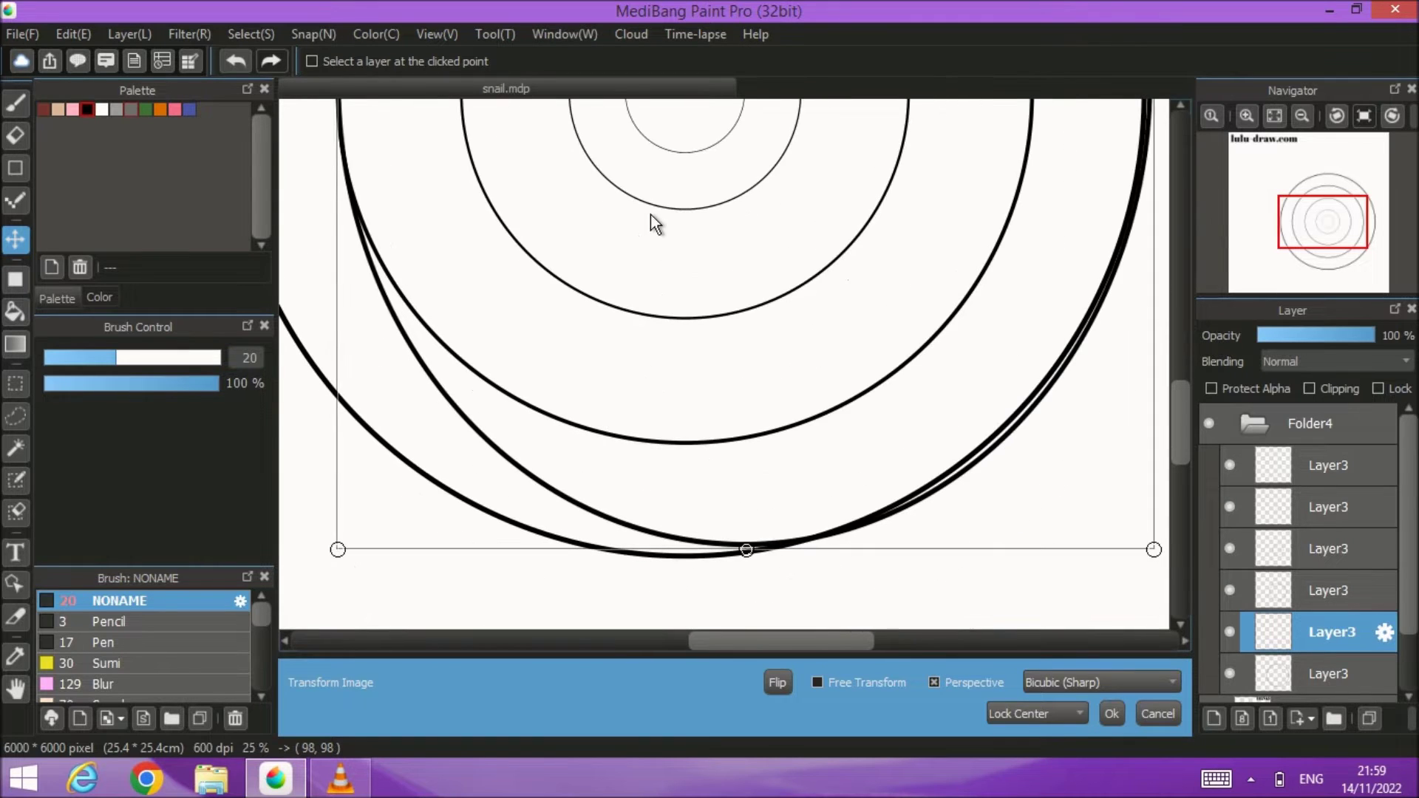
click(1112, 713)
Step: Duplicate the second-largest concentric circle's layer and move the copy to the right
scroll(820, 374, down, 2)
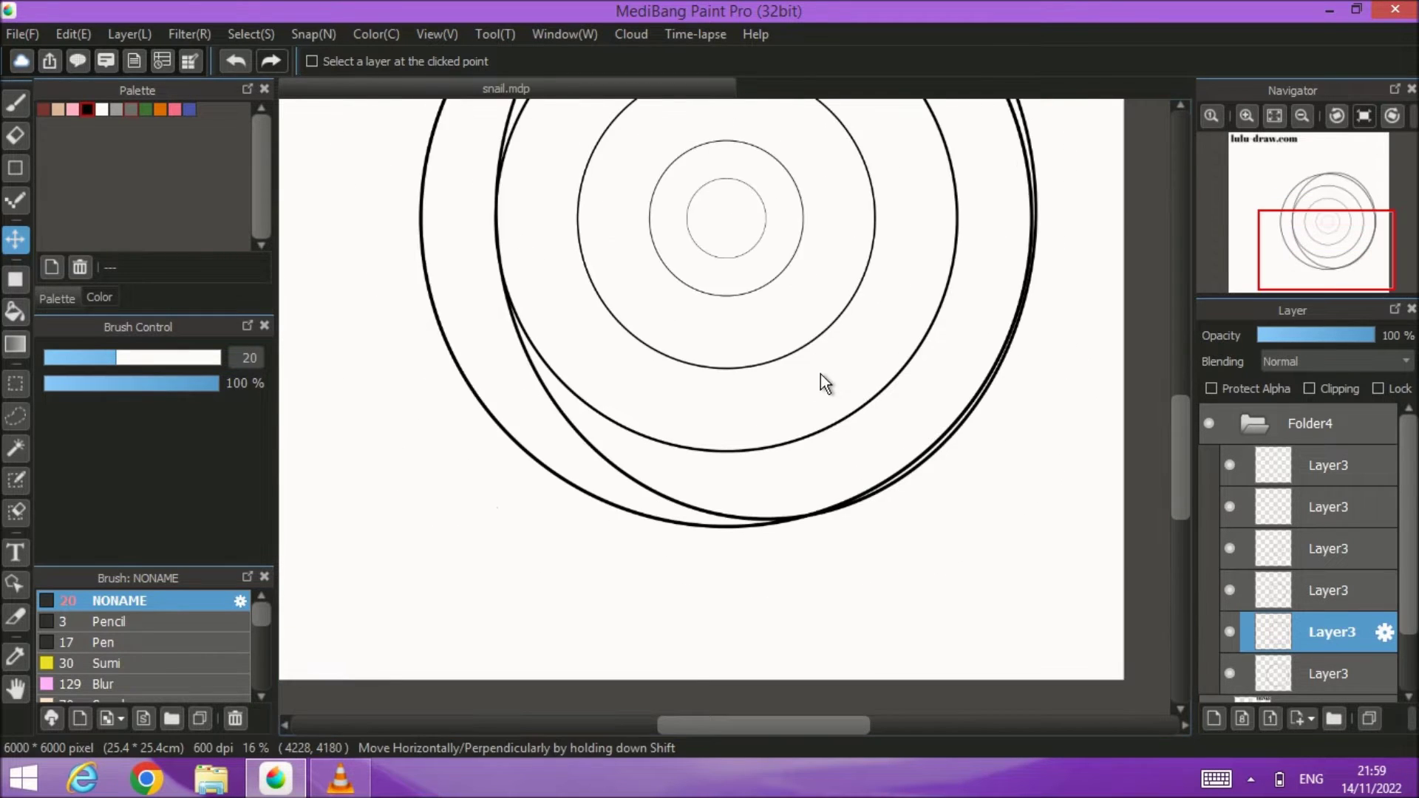
scroll(821, 374, down, 1)
scroll(746, 432, down, 1)
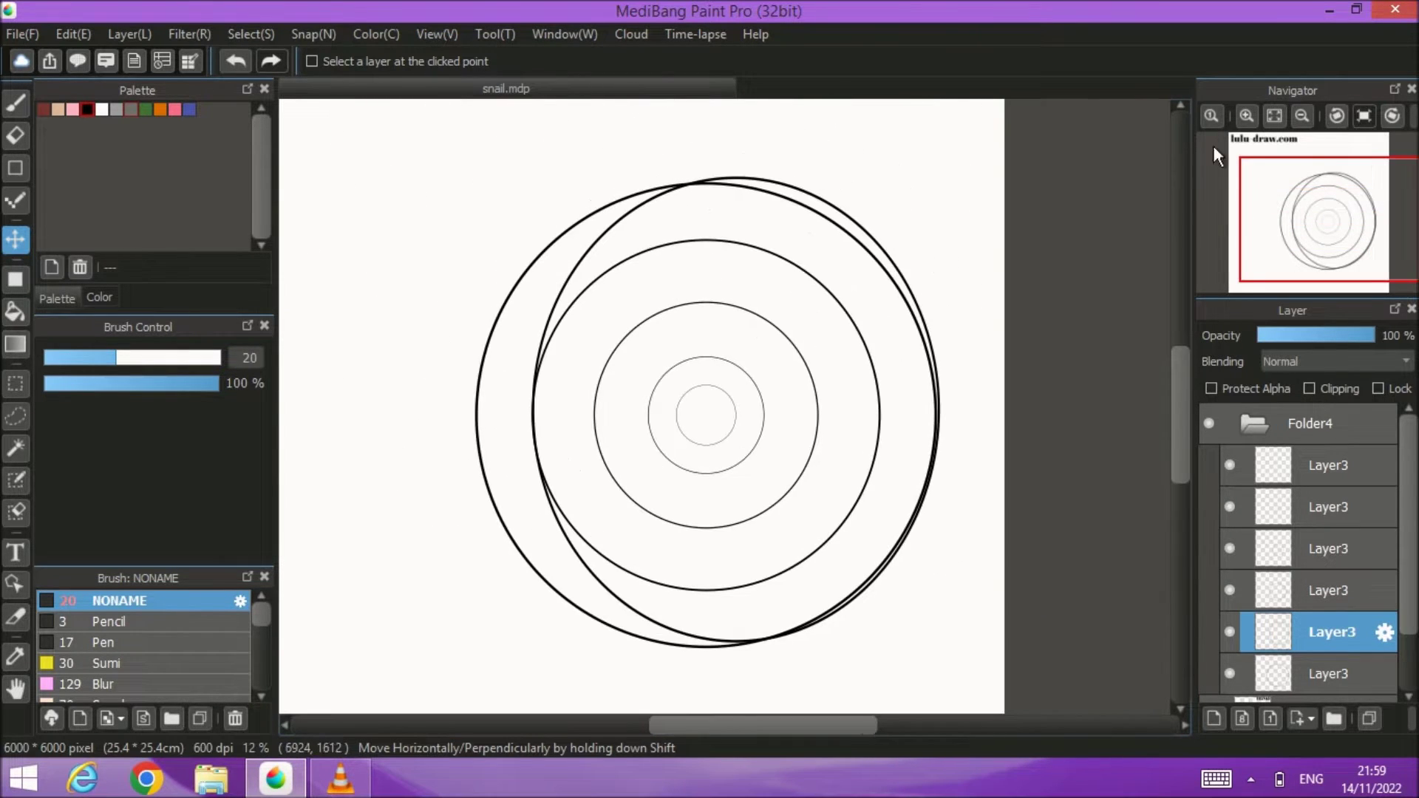
scroll(827, 281, up, 1)
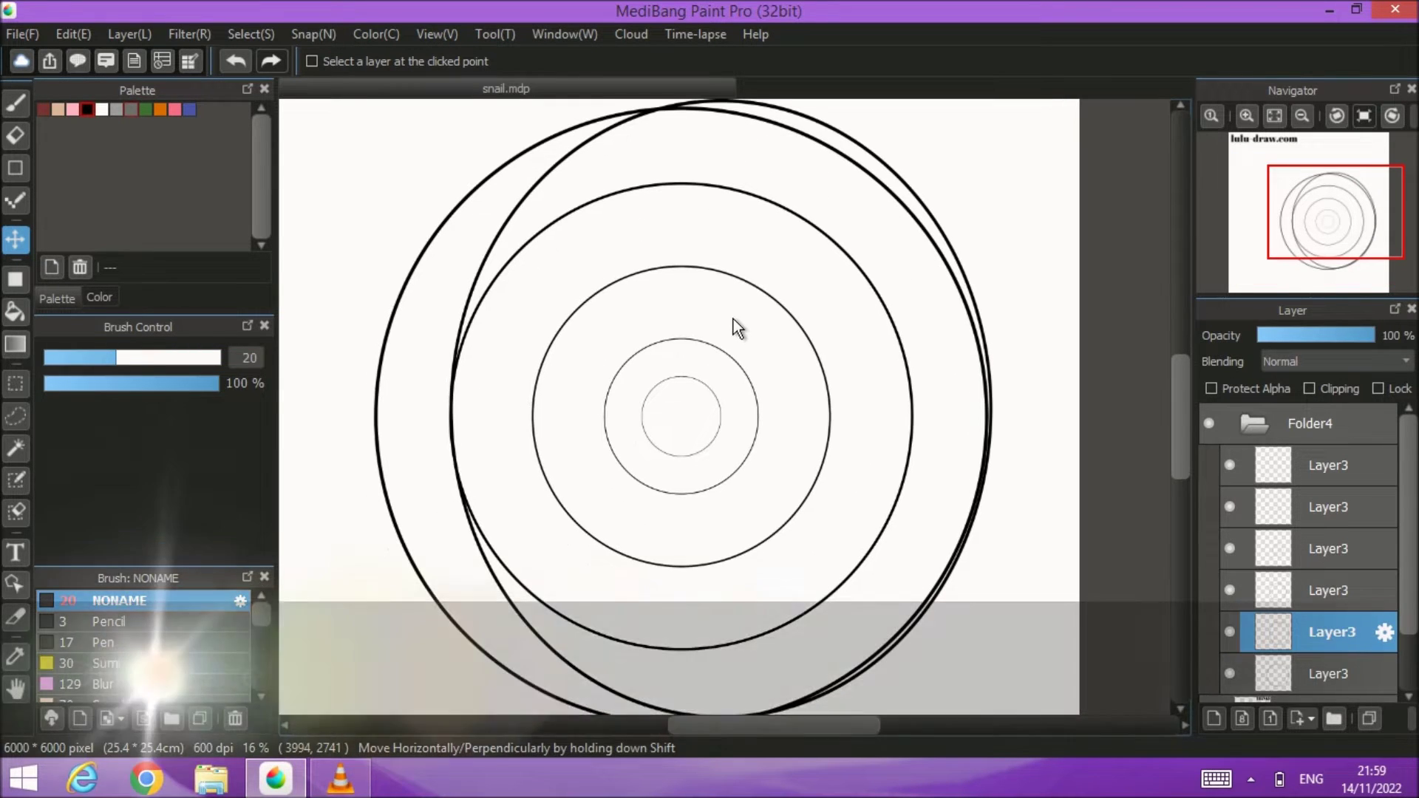
click(1342, 589)
click(1369, 719)
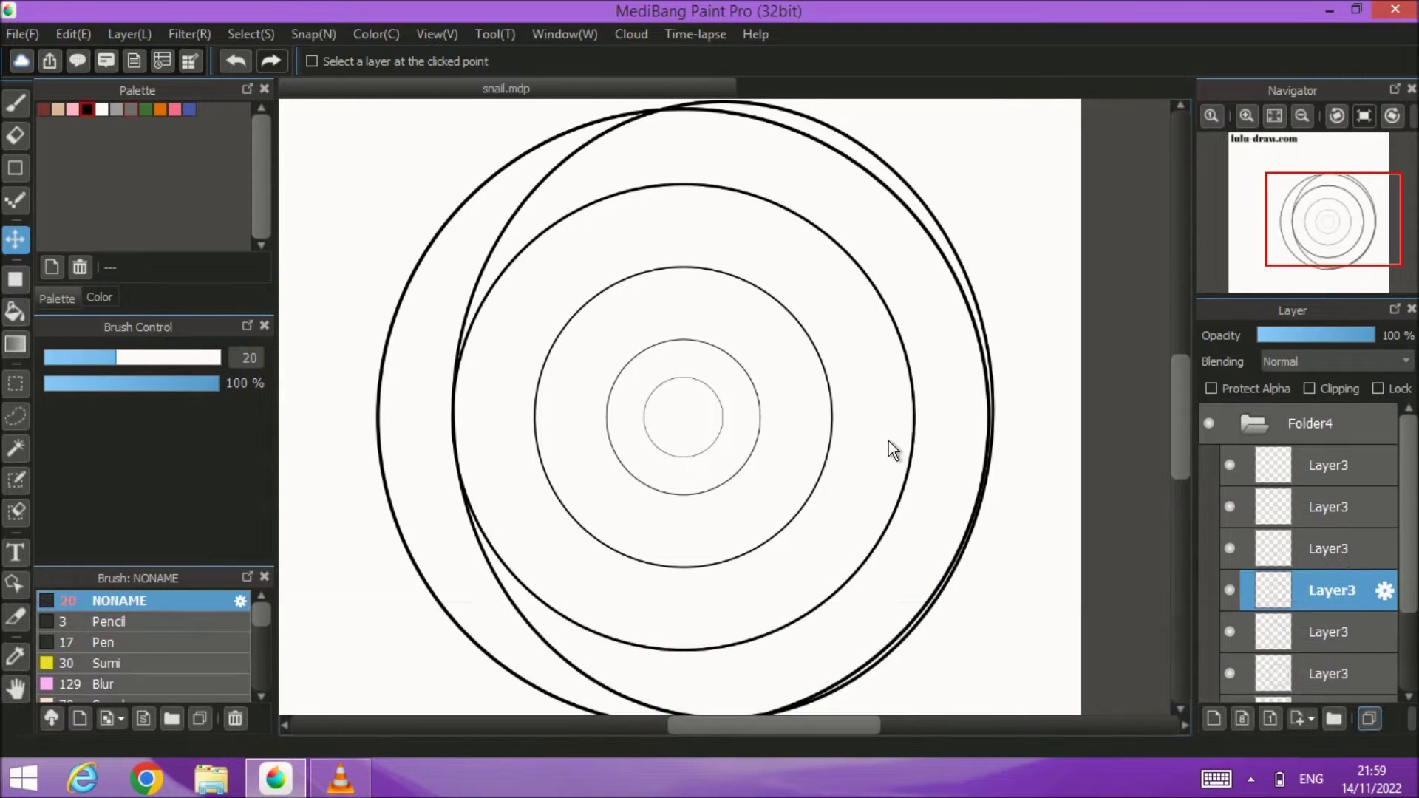
drag(571, 274, 628, 262)
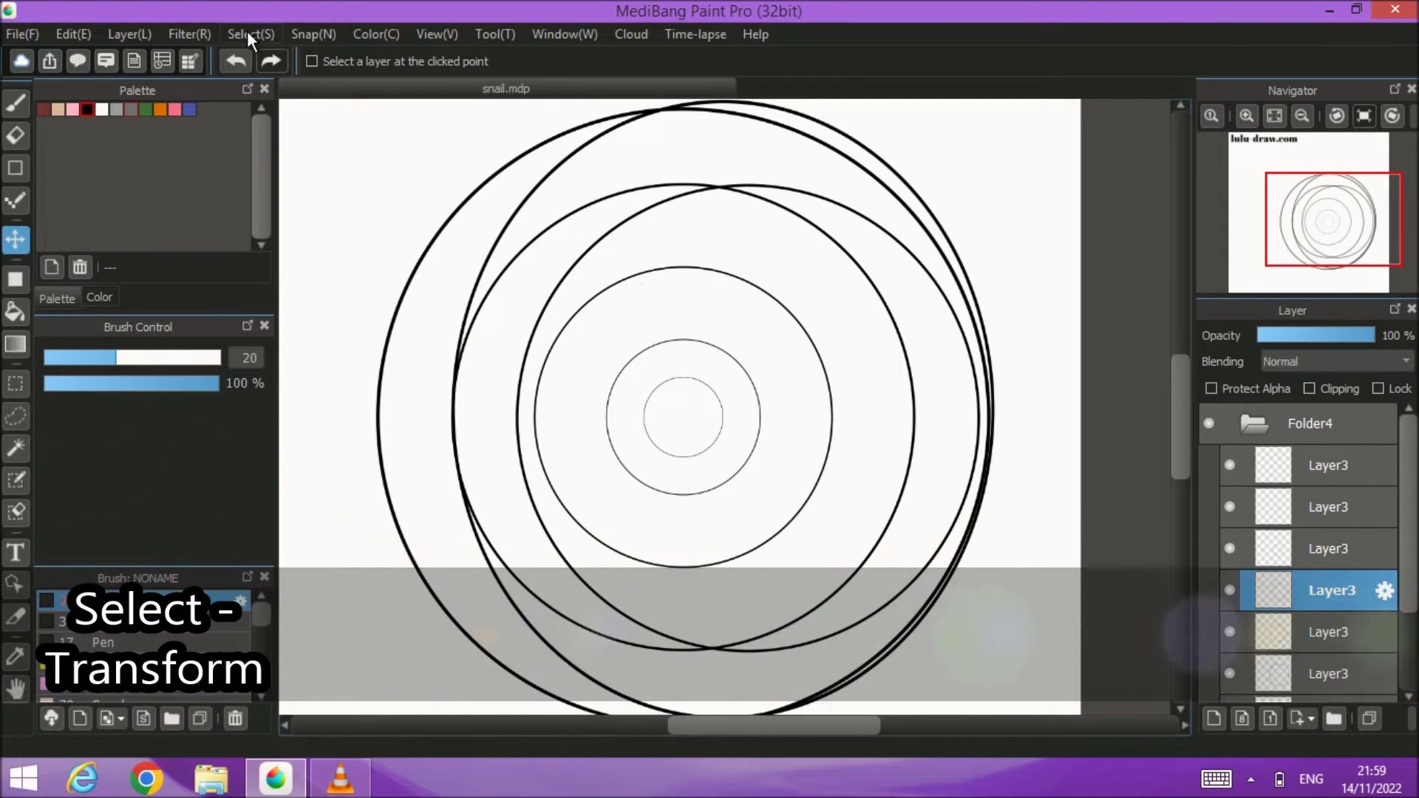
Step: Transform the second circle's copy into a narrower oval touching the third circle's left edge and the second circle's right edge
click(247, 31)
click(275, 289)
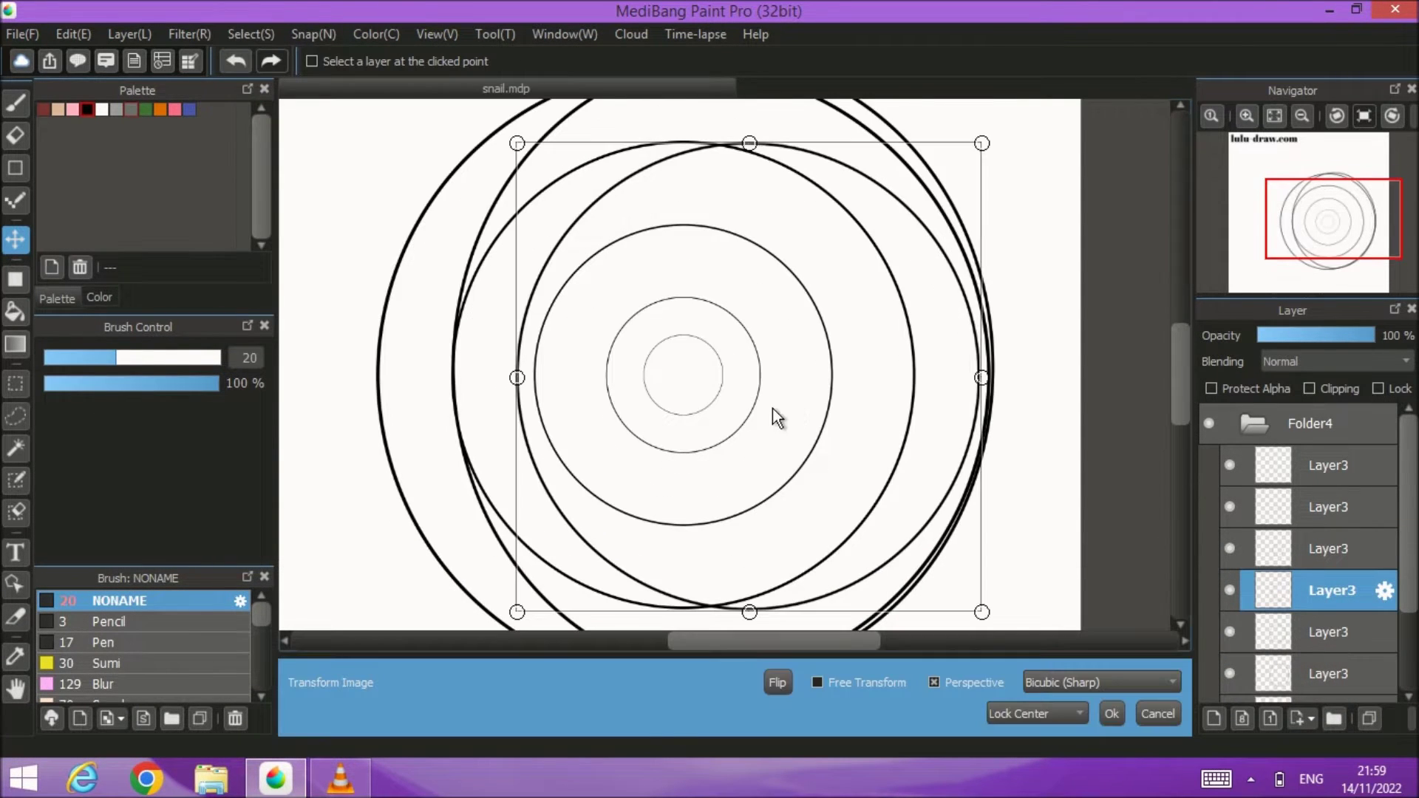
drag(744, 399, 717, 377)
drag(960, 360, 924, 360)
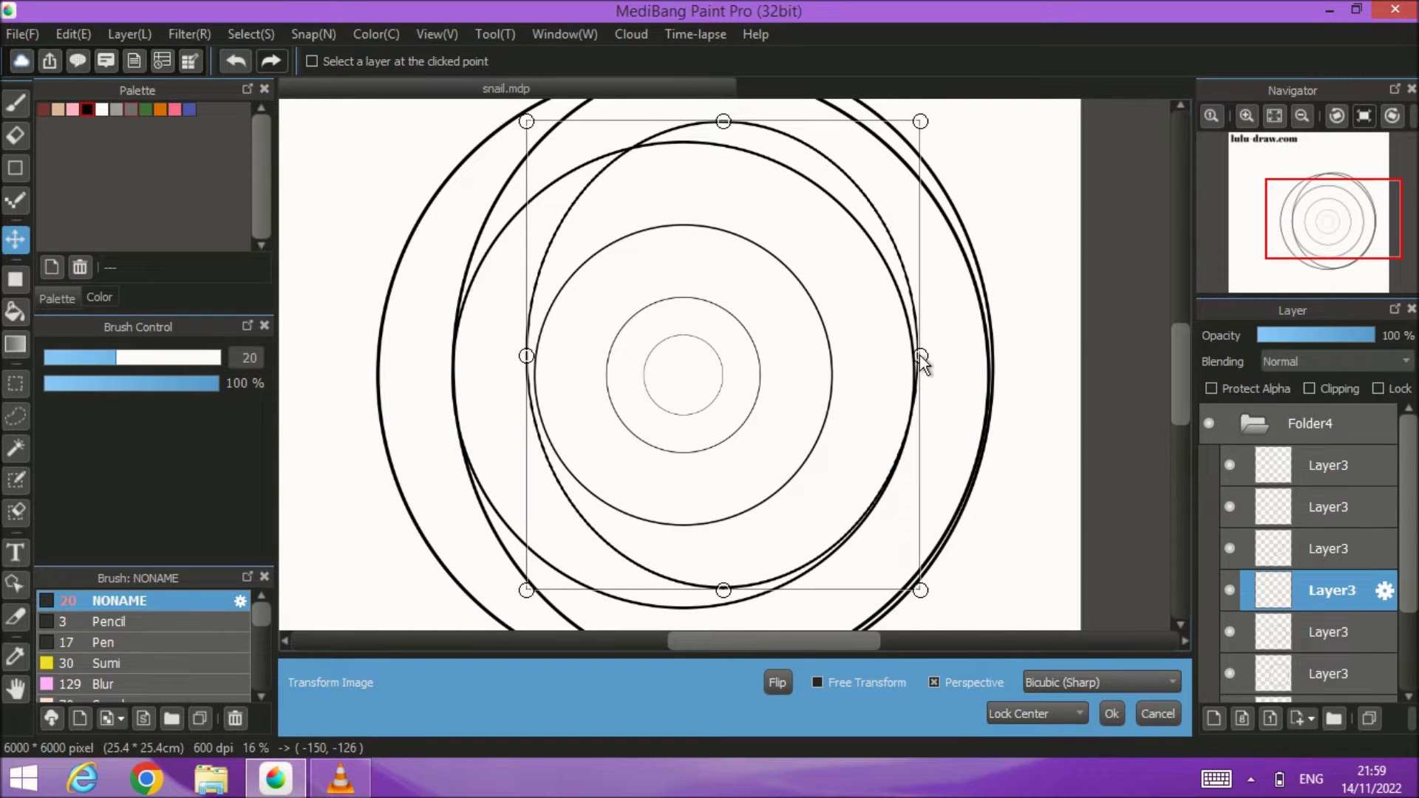
mouse_move(757, 372)
mouse_down()
mouse_move(762, 390)
mouse_move(765, 371)
mouse_up()
drag(535, 354, 538, 354)
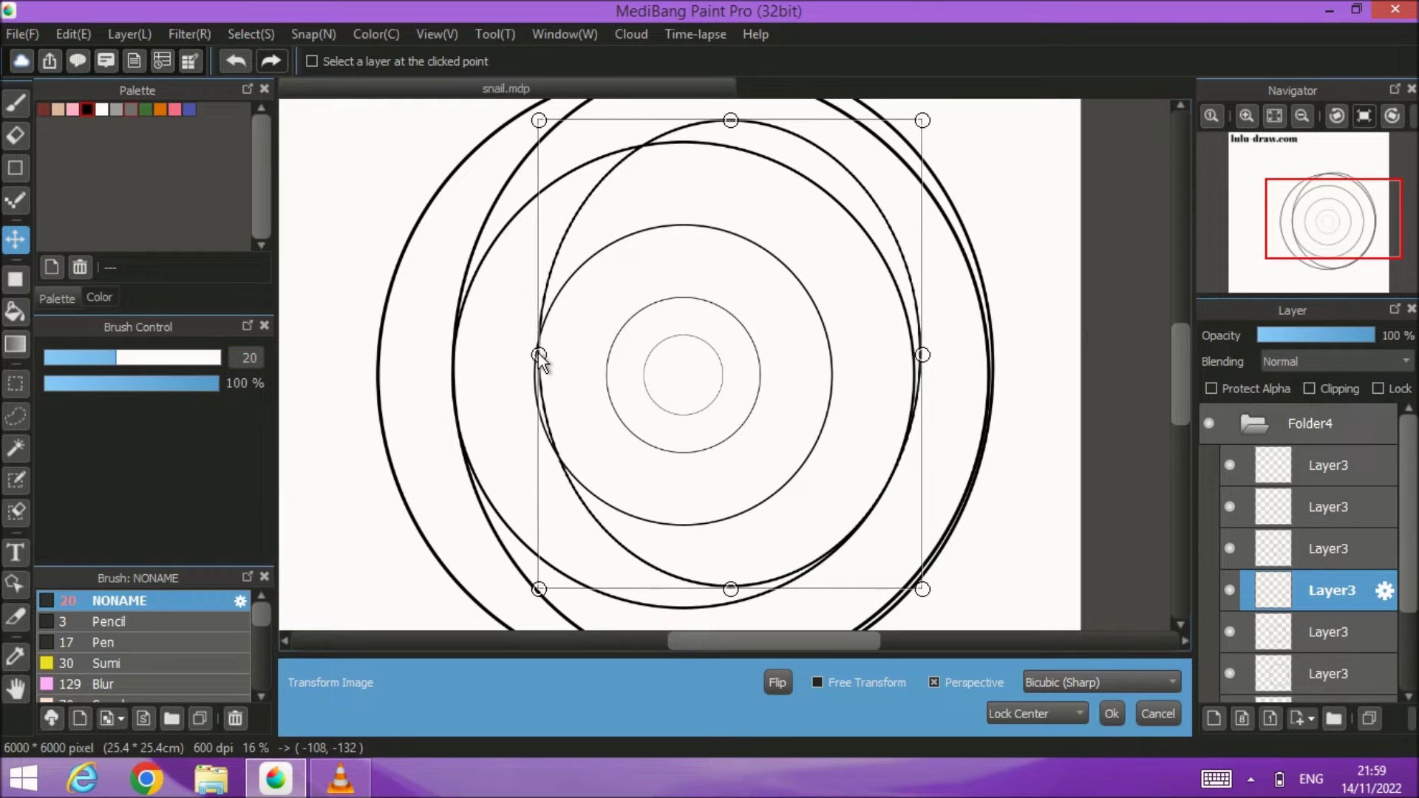
drag(633, 361, 628, 367)
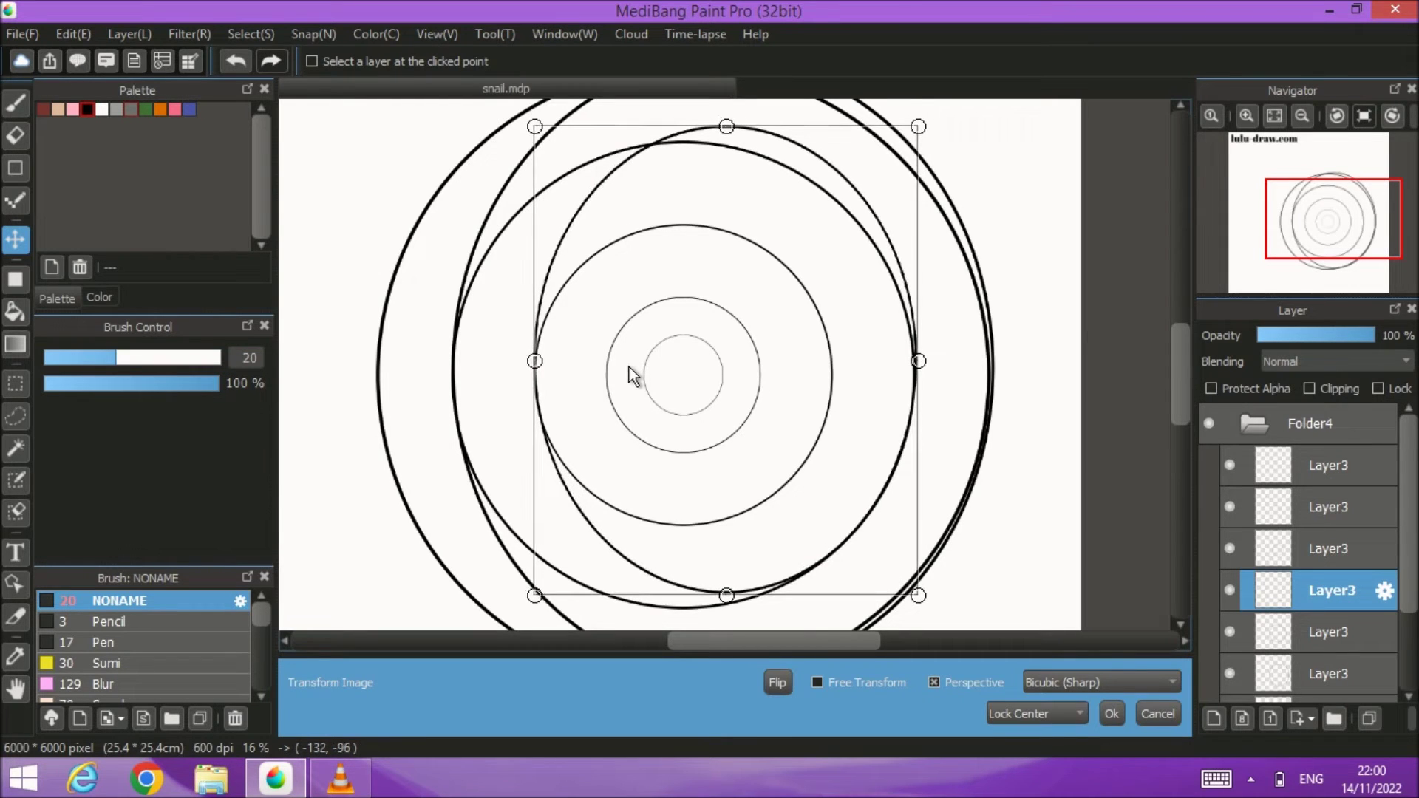
click(1112, 713)
Step: Duplicate the third concentric circle's layer and move the copy slightly to the right
click(1293, 562)
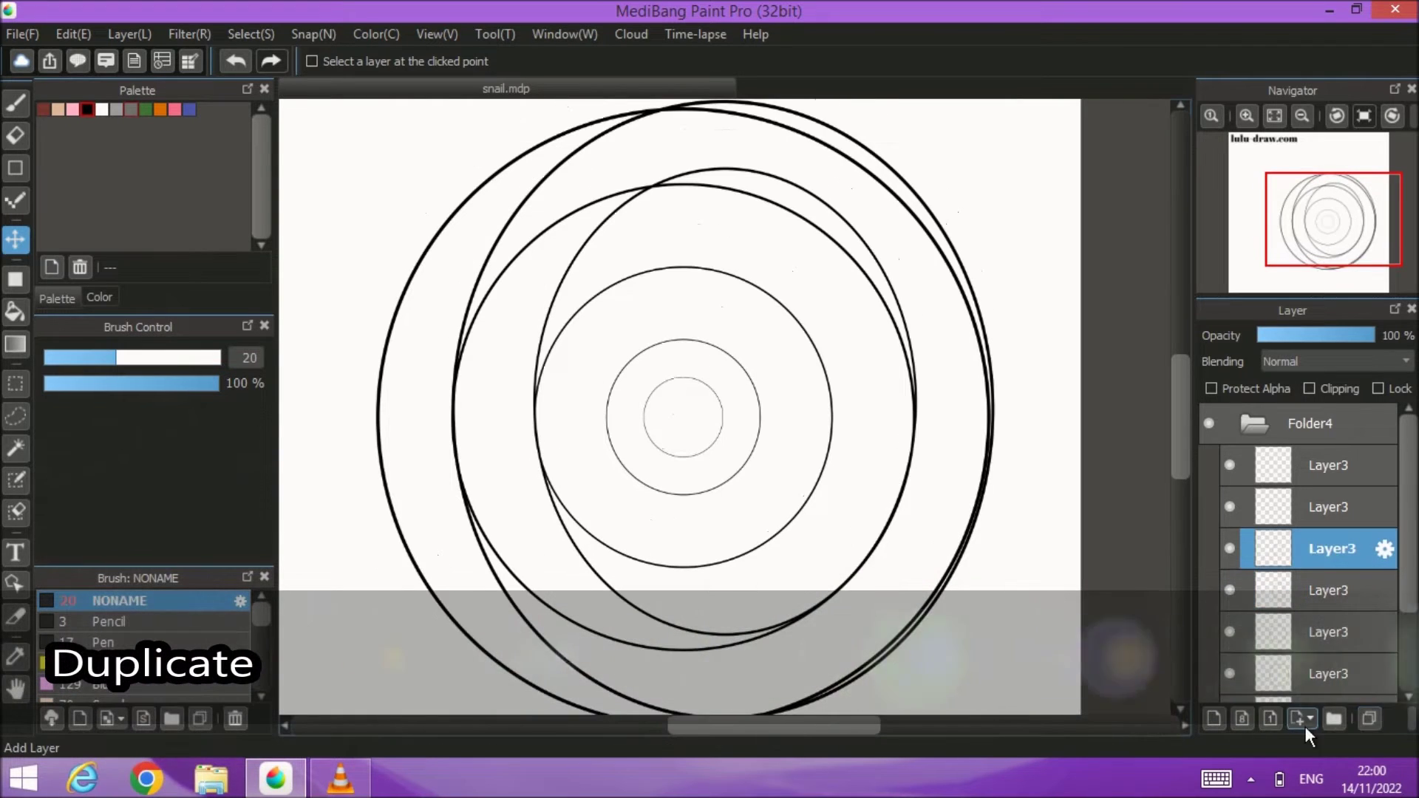
click(1369, 718)
drag(596, 399, 634, 405)
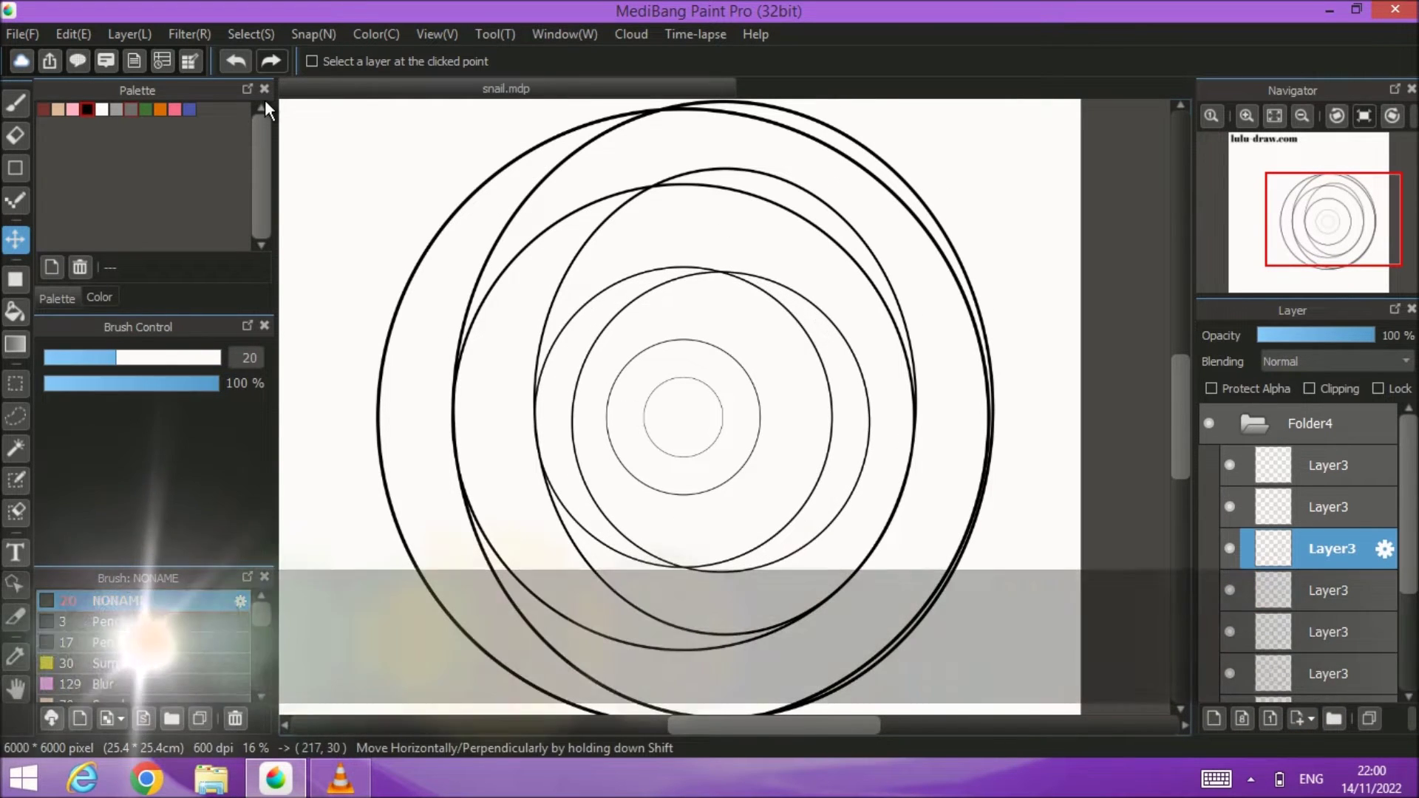
Step: Transform the third circle's copy into a narrower oval touching the fourth circle's left edge and the third circle's right edge
click(246, 34)
click(290, 289)
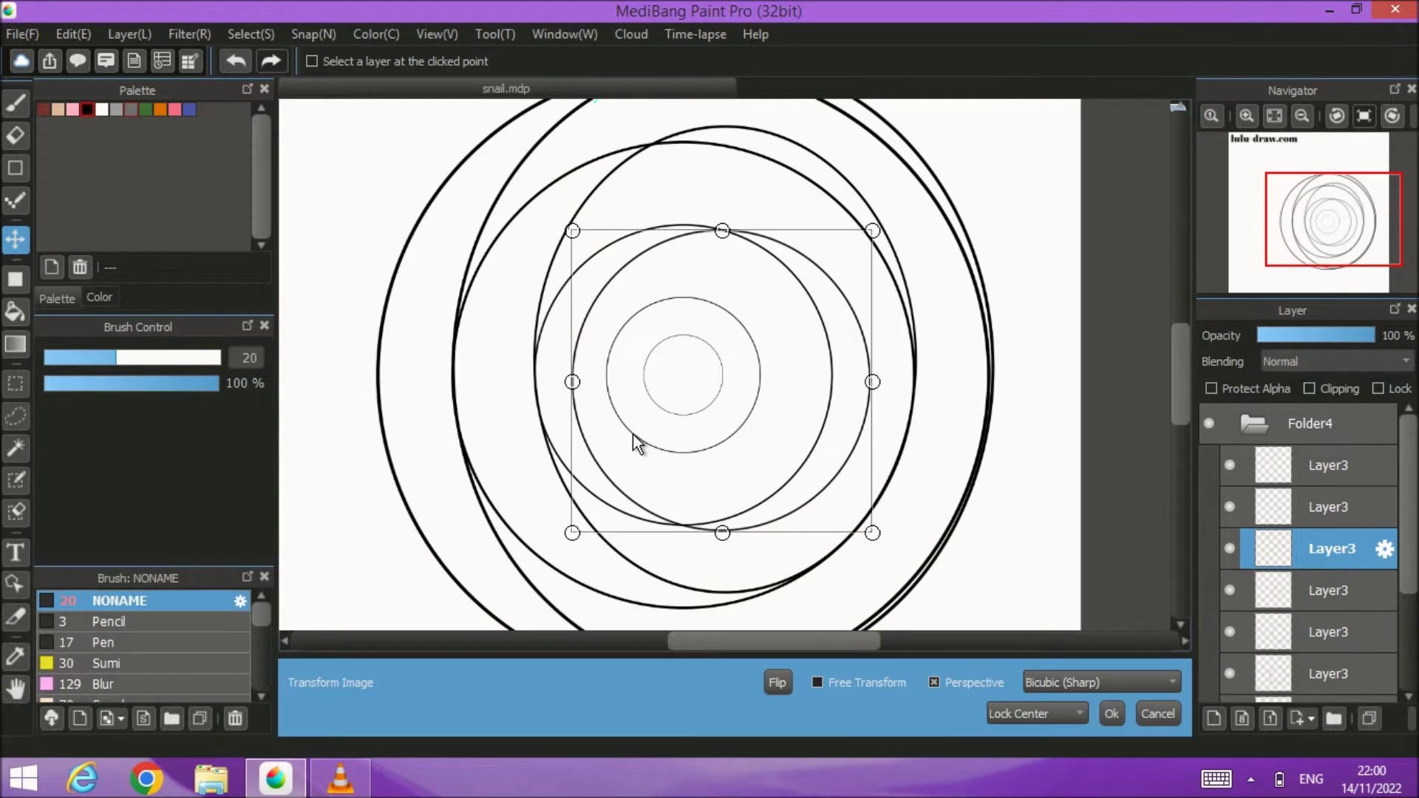
drag(573, 382, 602, 382)
drag(739, 458, 734, 440)
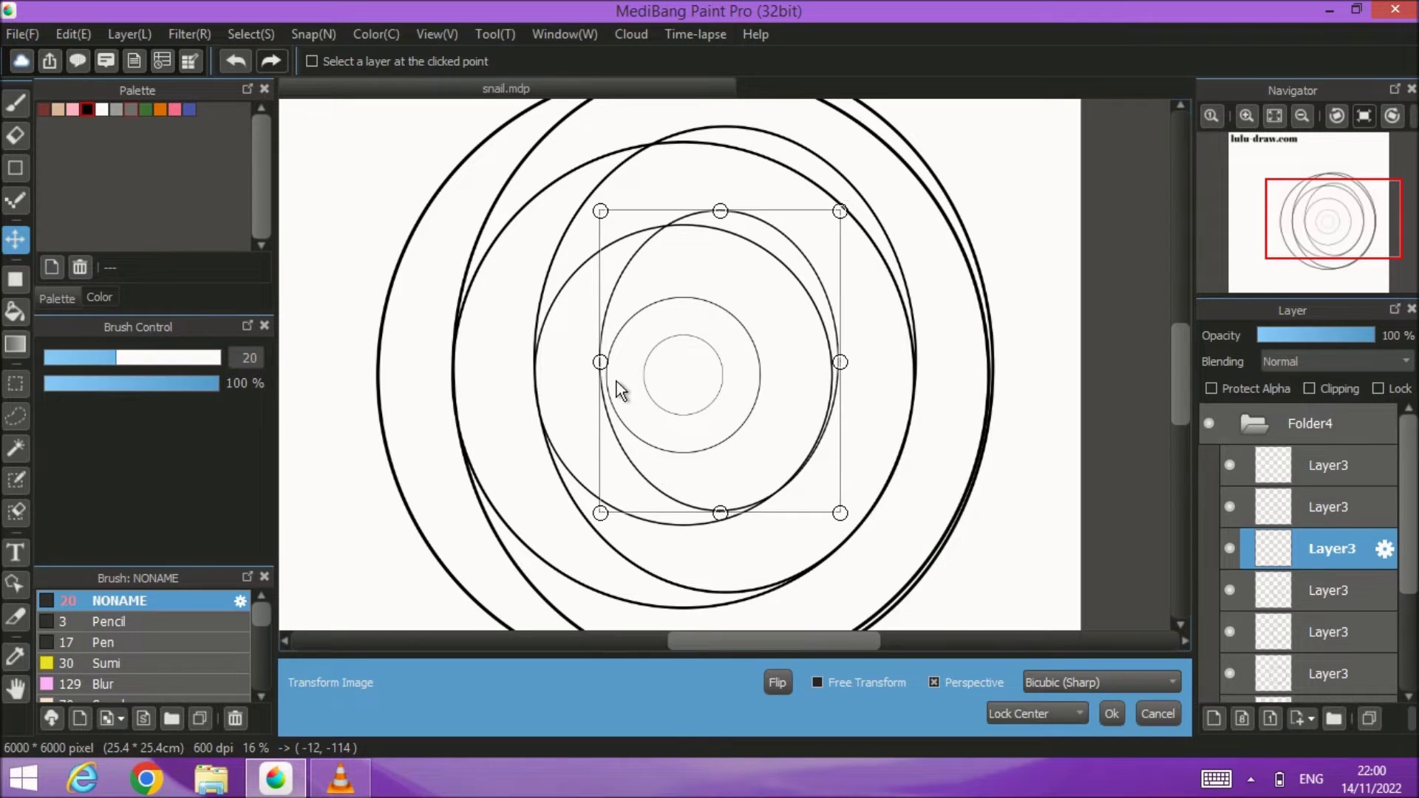
drag(604, 374, 671, 397)
scroll(640, 388, down, 2)
scroll(640, 387, up, 4)
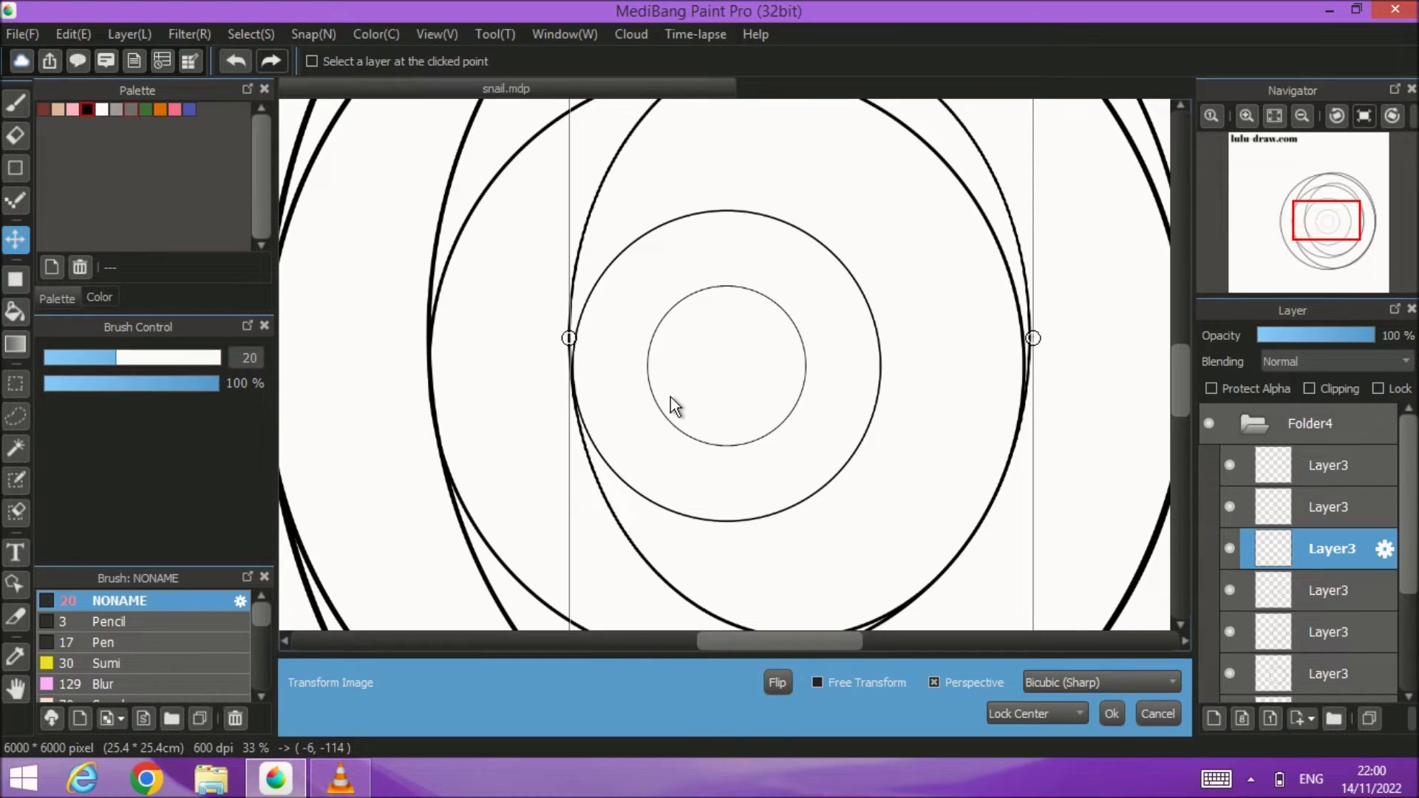
drag(671, 397, 672, 398)
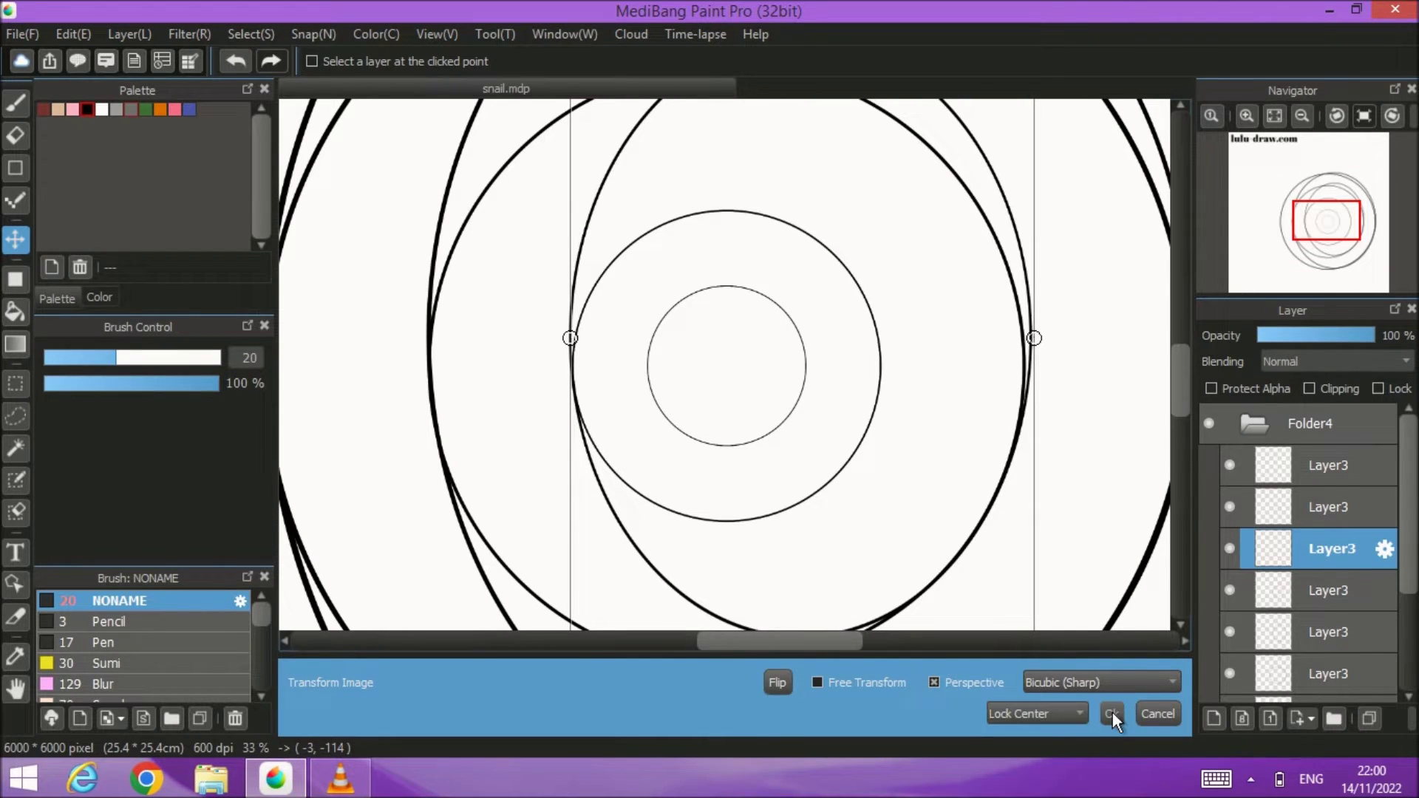
key(Return)
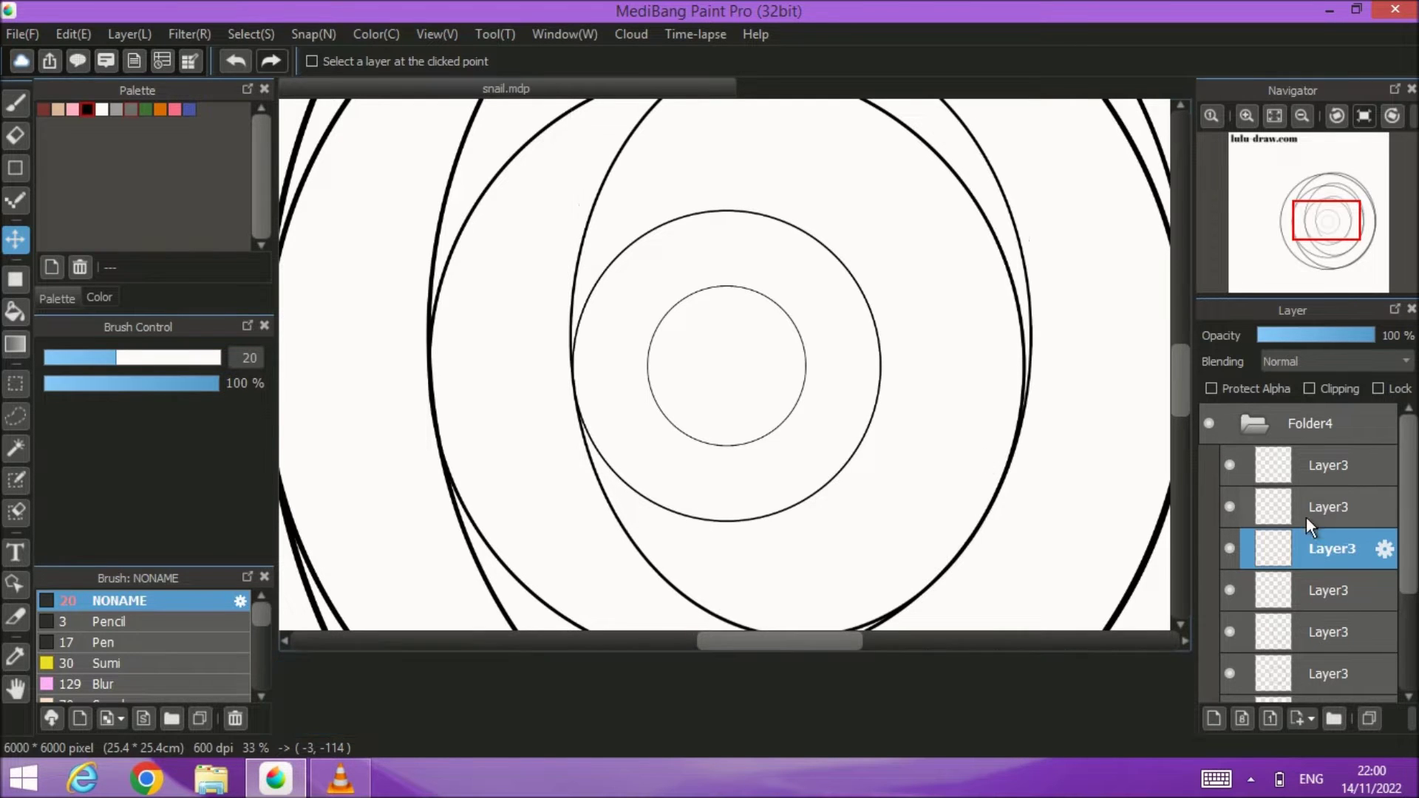
Step: Duplicate the fourth concentric circle's layer and move the copy slightly to the right
click(1315, 507)
click(1368, 716)
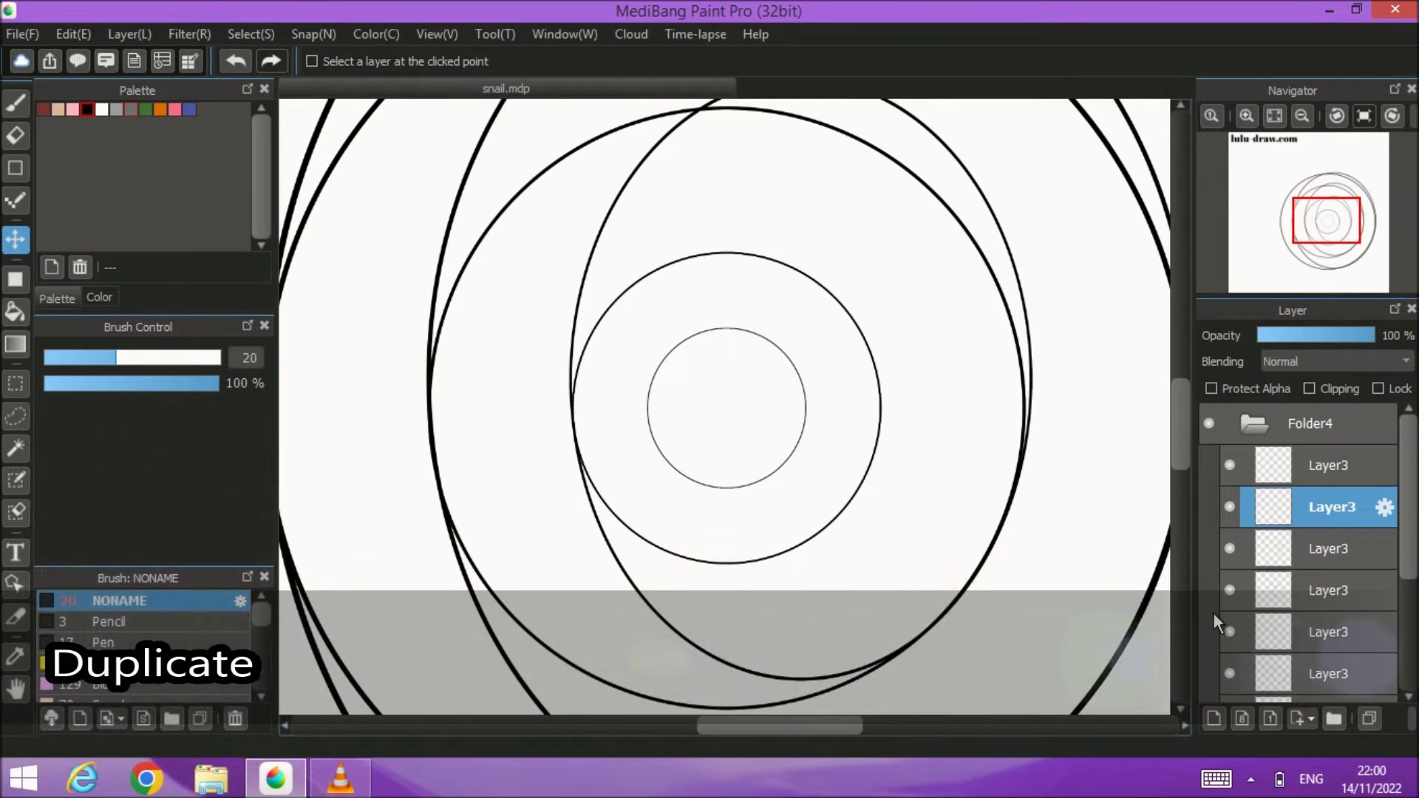
drag(735, 425, 773, 423)
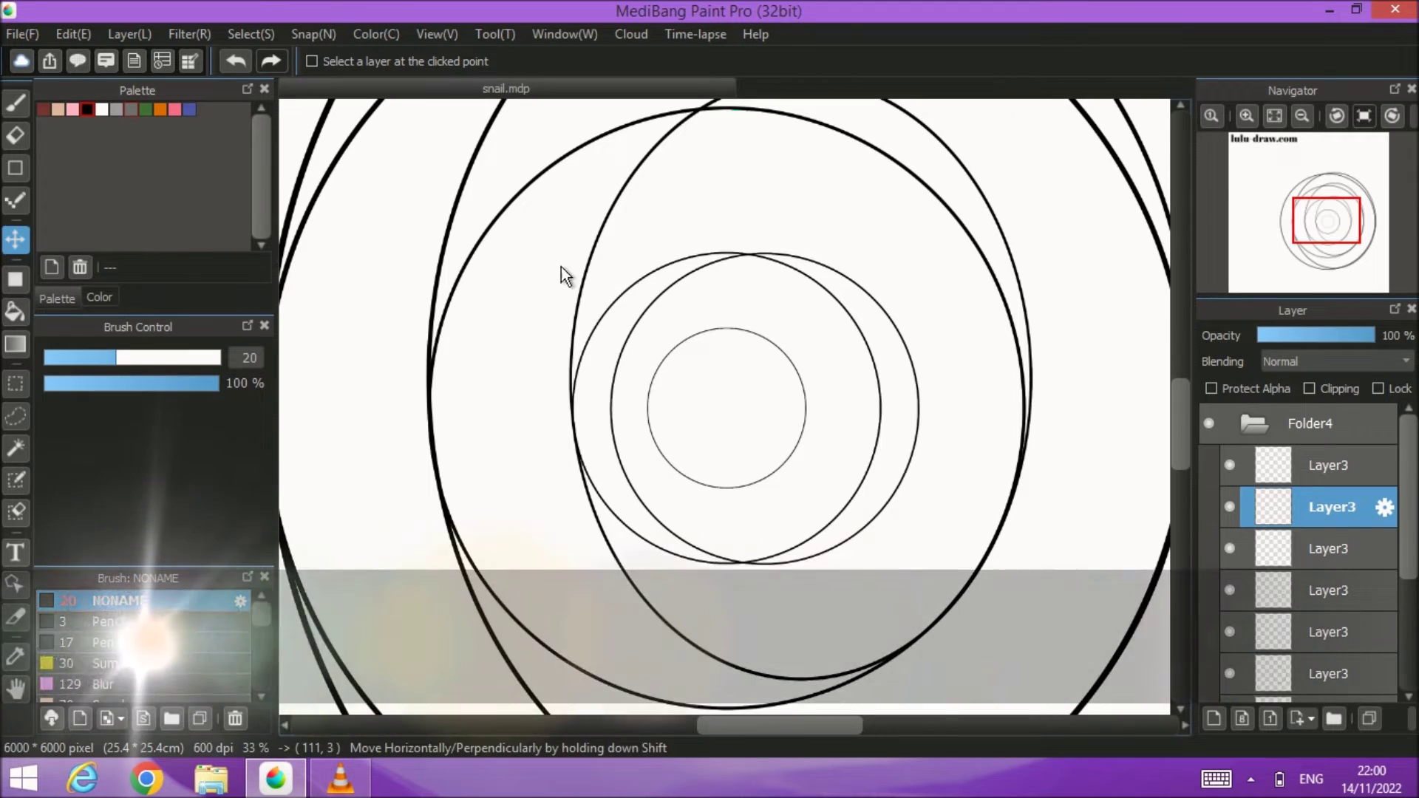
Step: Transform the fourth circle's copy into a narrower oval touching the innermost circle's left edge and the fourth circle's right edge
click(254, 34)
click(318, 290)
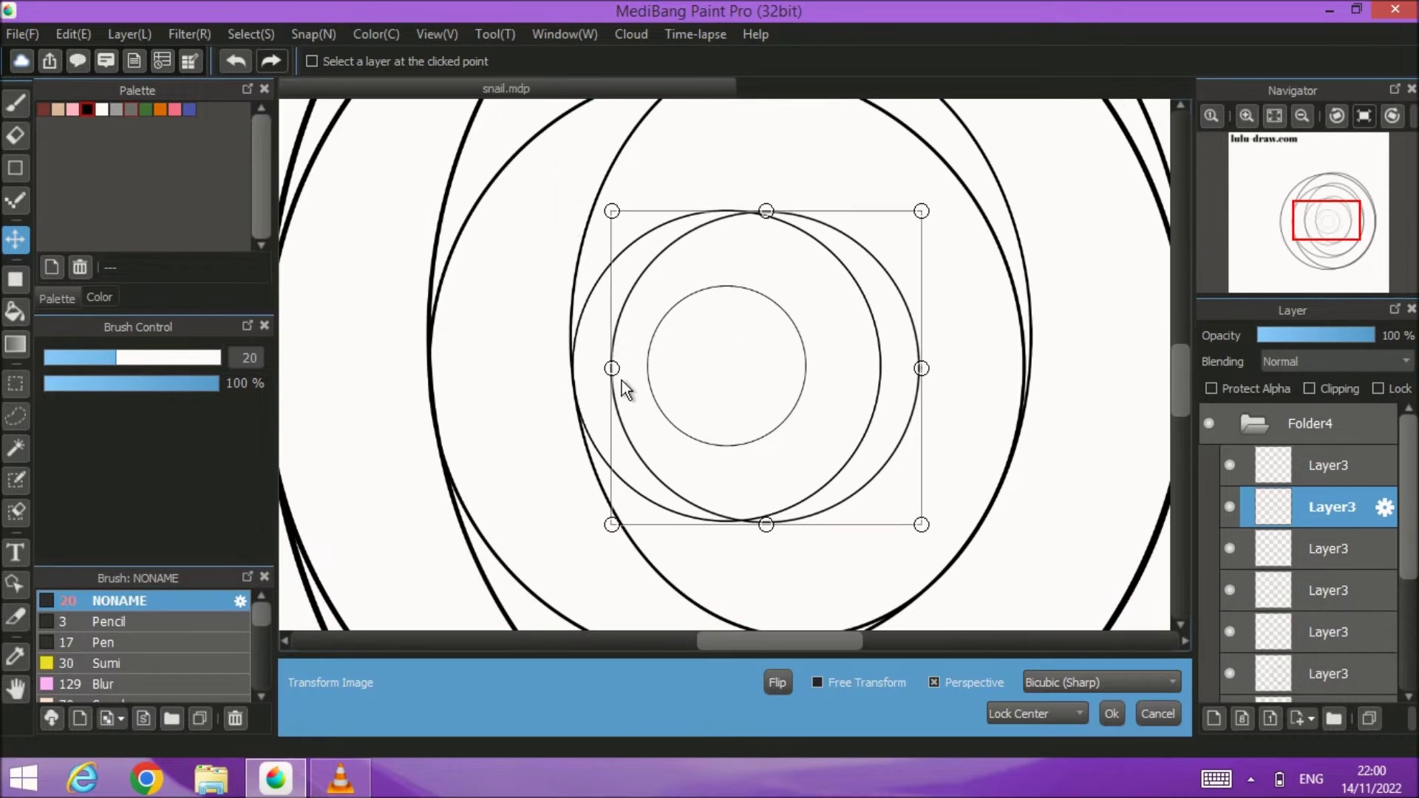
drag(612, 374, 642, 373)
drag(756, 439, 757, 434)
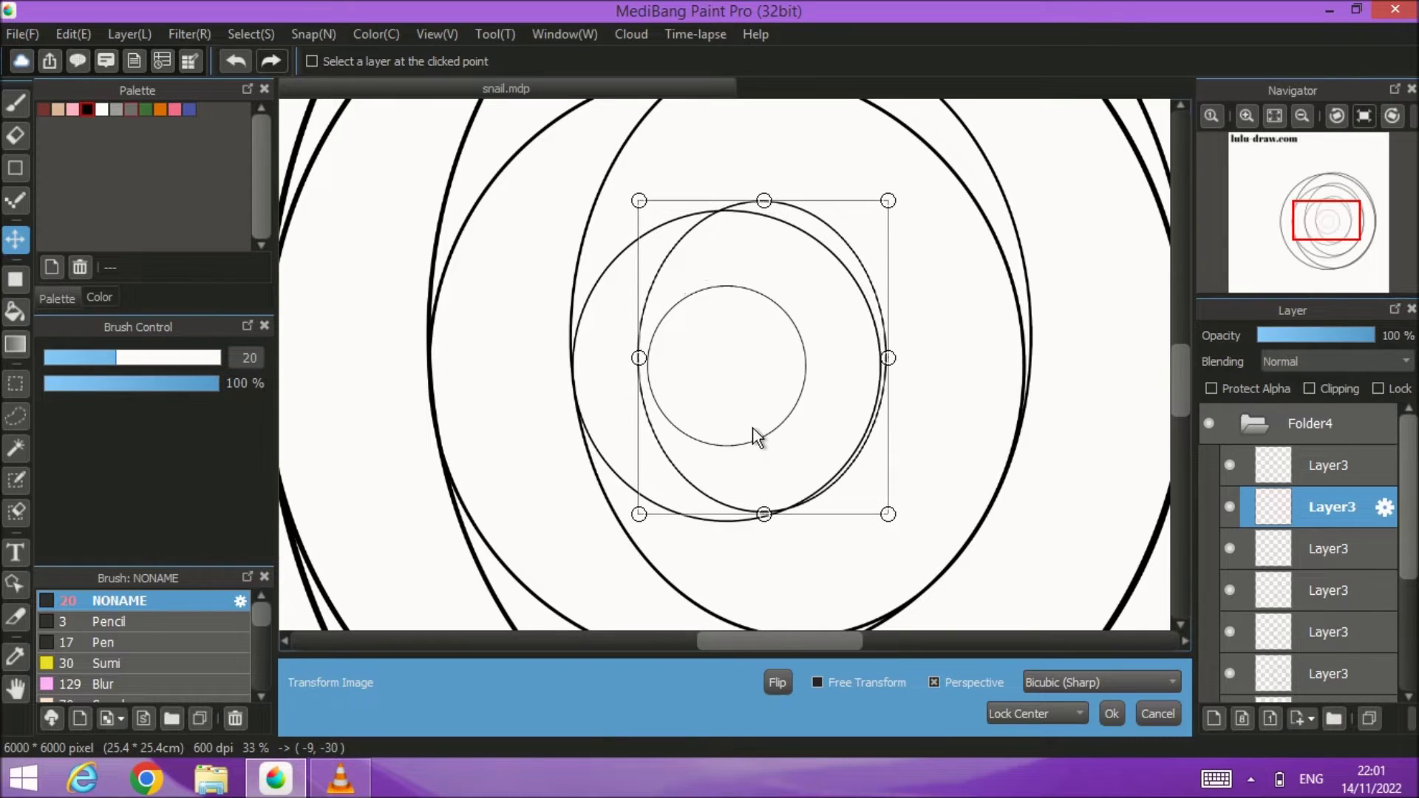
drag(640, 362, 652, 364)
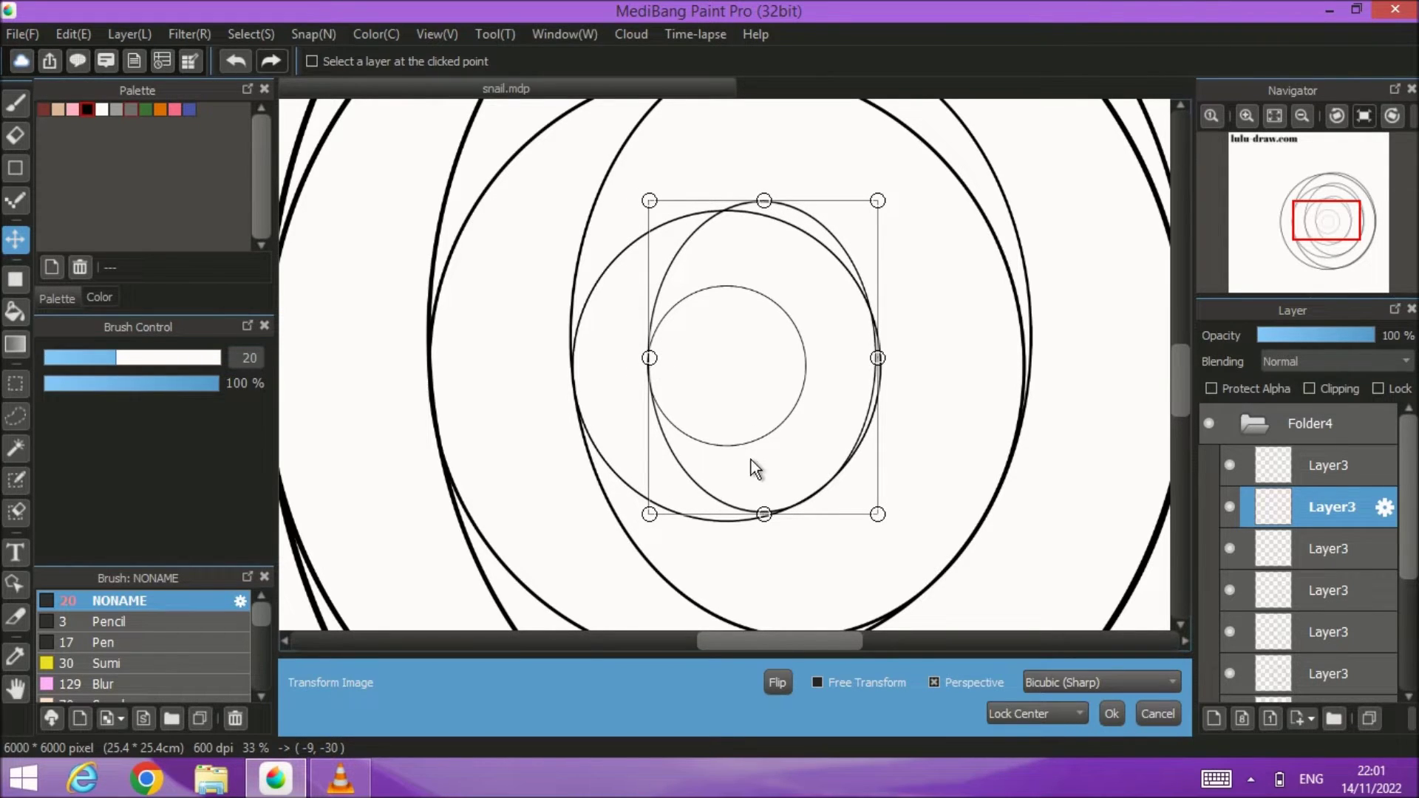
key(Return)
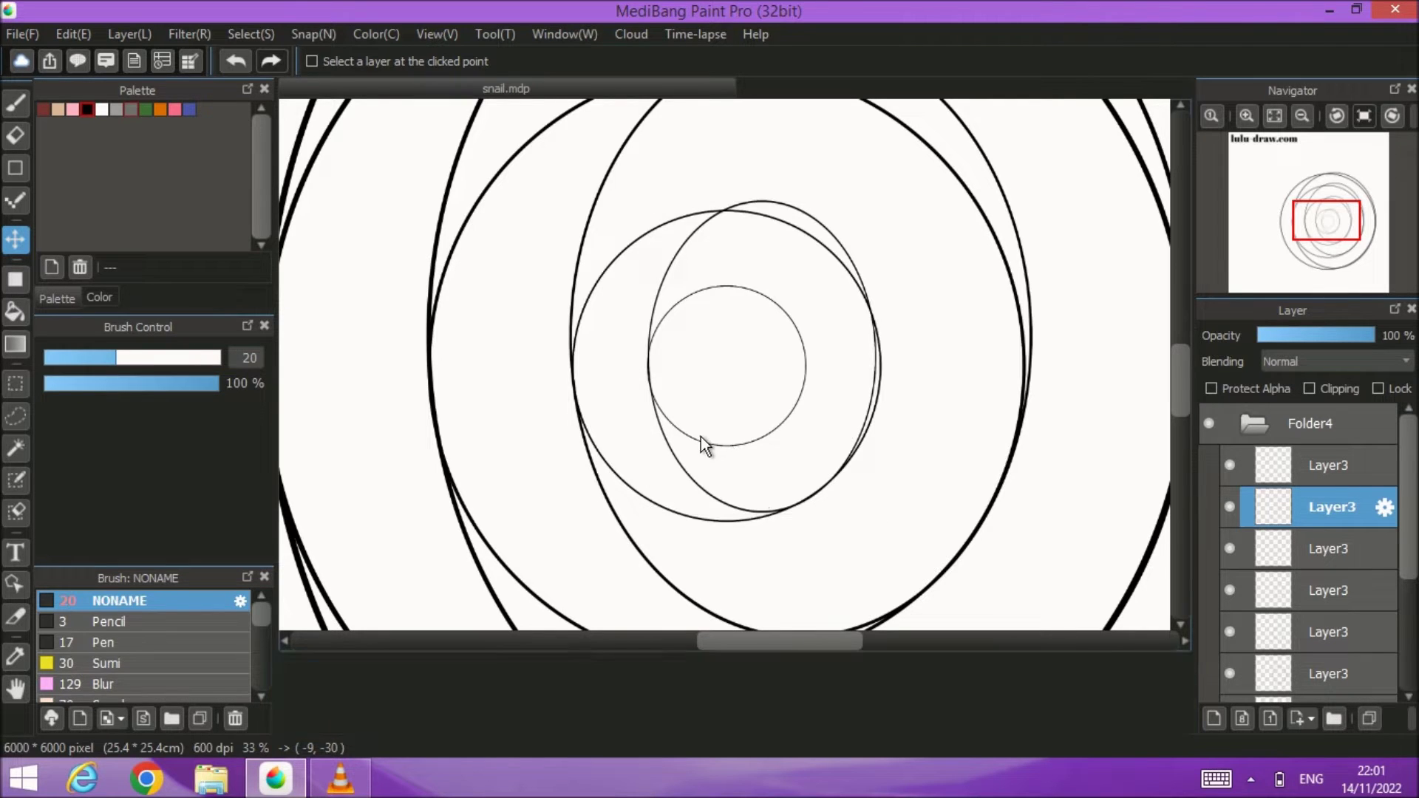
scroll(701, 437, up, 2)
scroll(701, 437, up, 2)
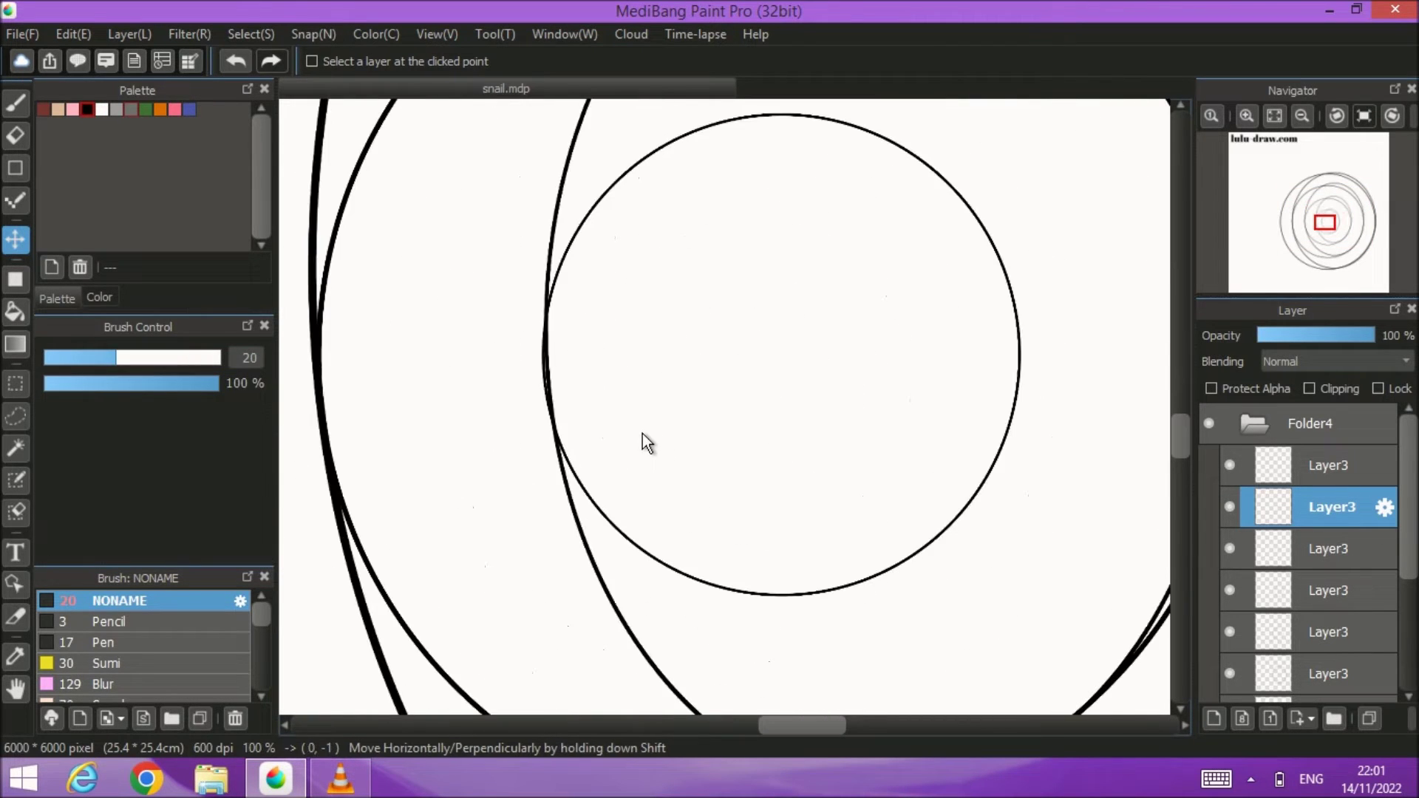
drag(641, 434, 640, 433)
Step: Erase the lower half of the innermost circle on its layer with the eraser at size 30
drag(739, 607, 633, 603)
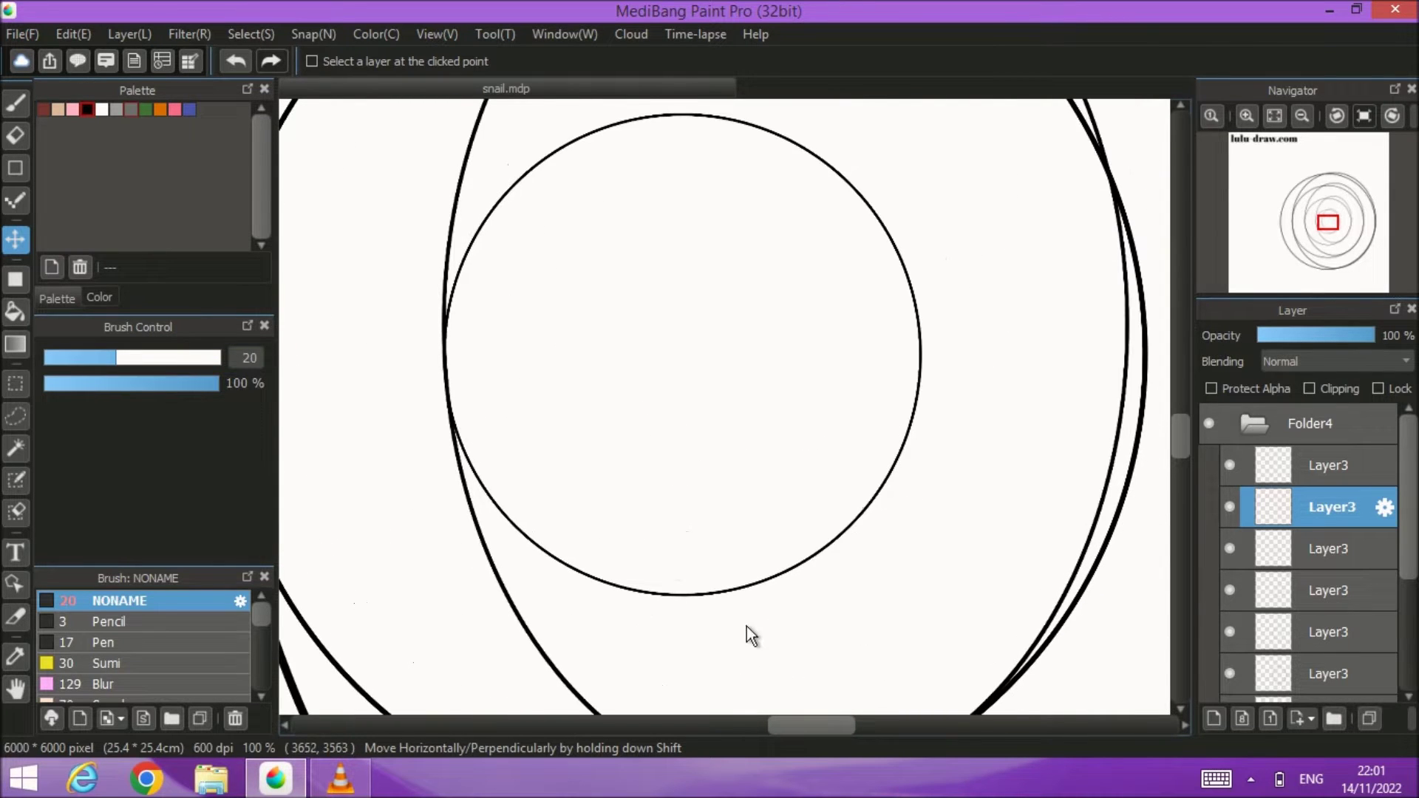
click(1326, 484)
click(15, 135)
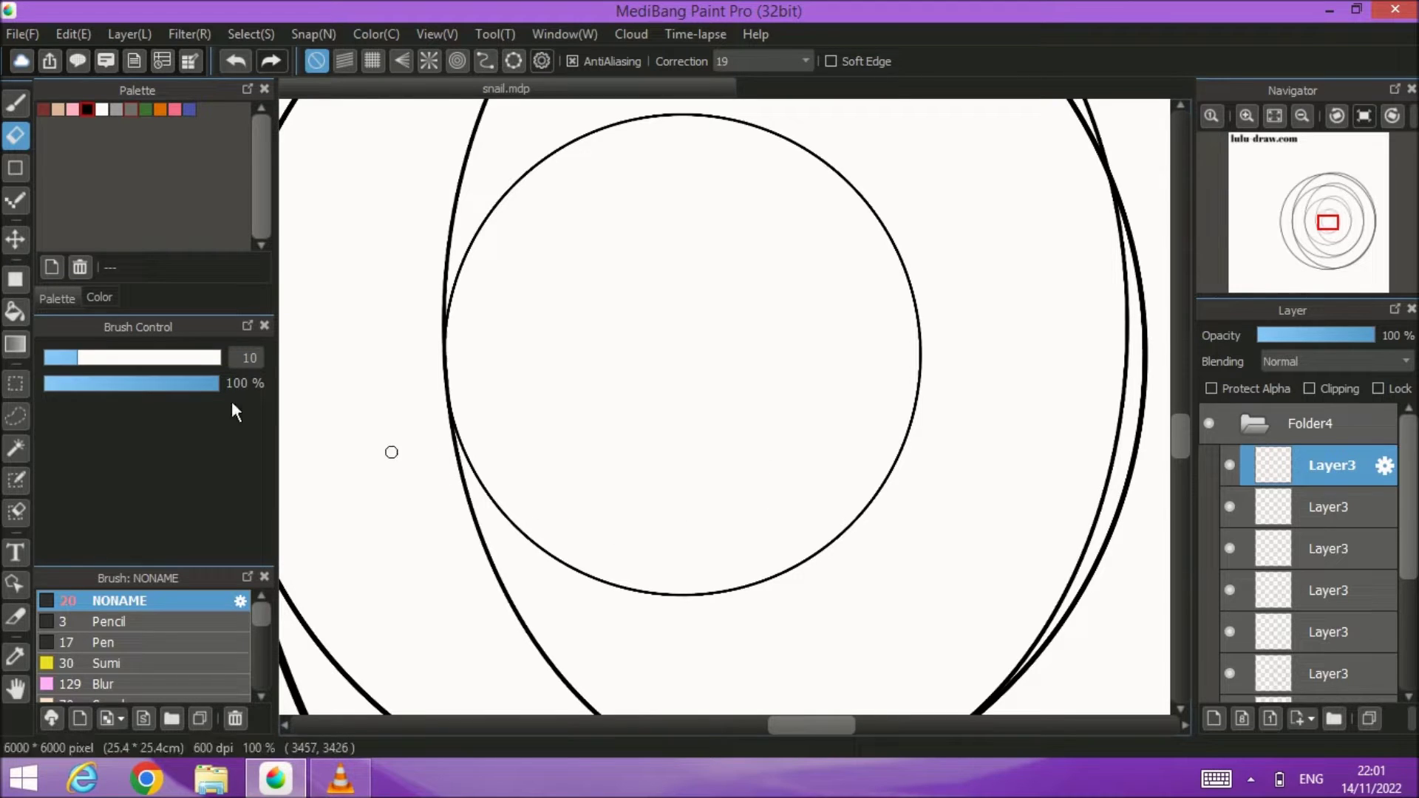
drag(73, 362, 104, 365)
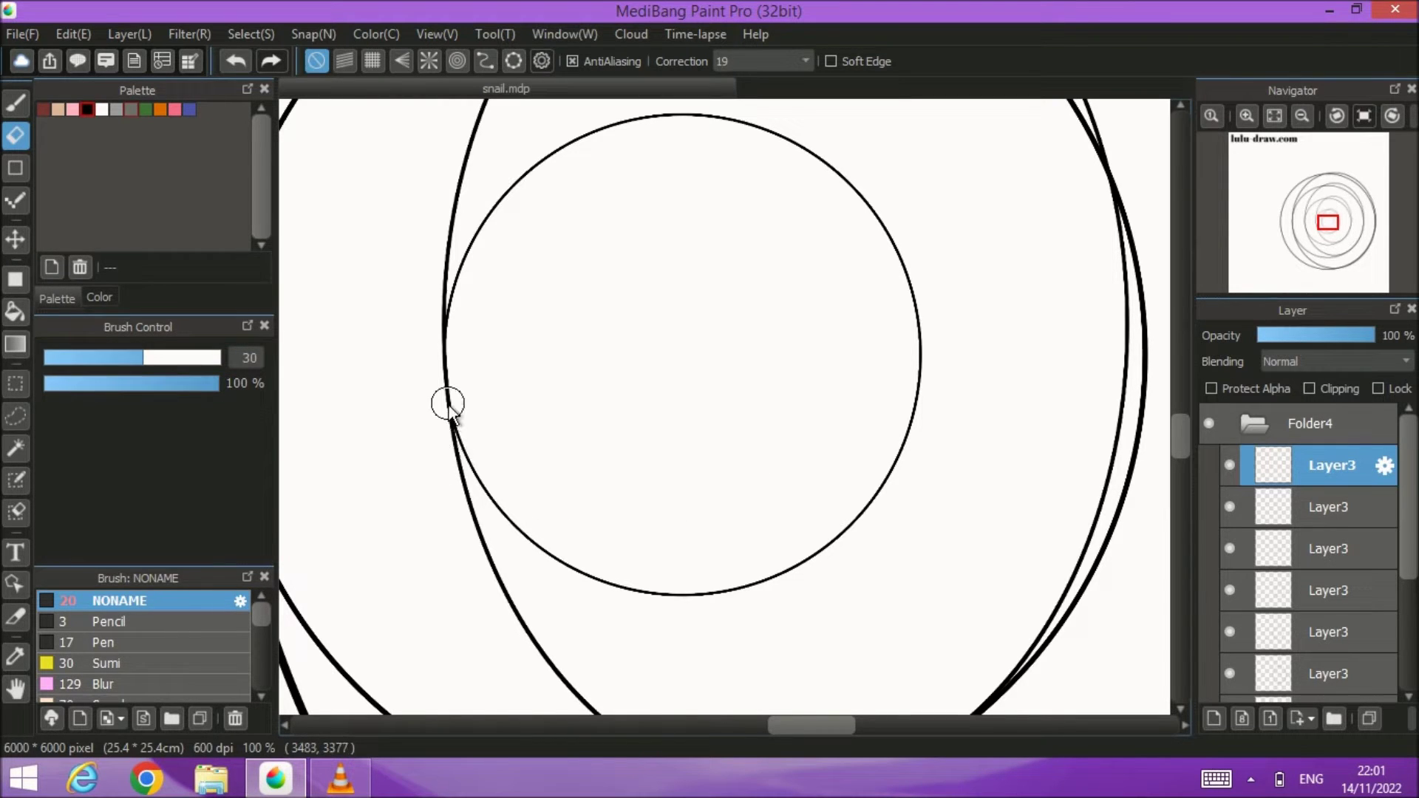
mouse_move(443, 406)
mouse_down()
mouse_move(460, 453)
mouse_move(550, 557)
mouse_move(652, 599)
mouse_move(720, 593)
mouse_move(875, 497)
mouse_move(909, 415)
mouse_up()
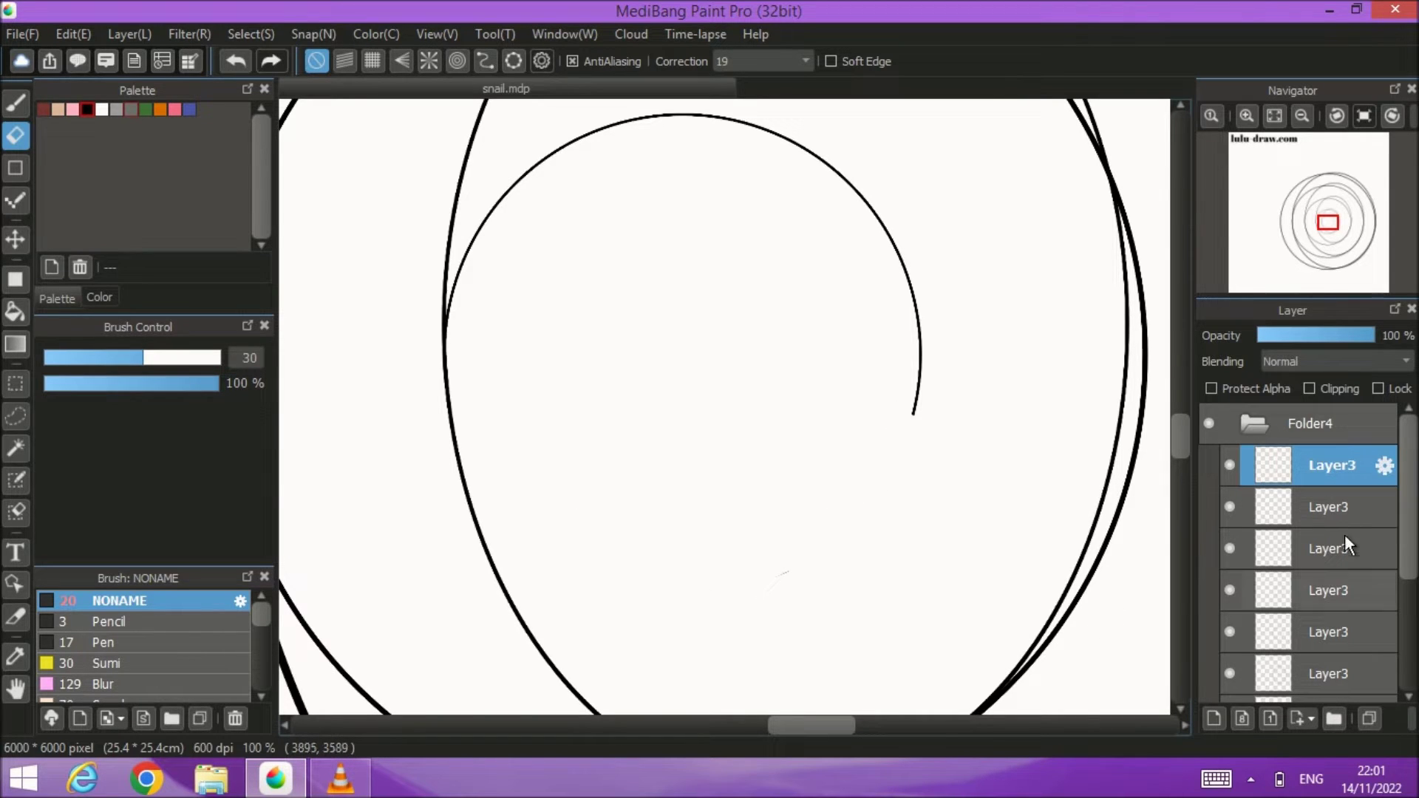
Step: Erase the upper part of the smallest oval, from its contact with the innermost circle around to the fourth circle's lower right
click(1330, 507)
drag(606, 509, 584, 656)
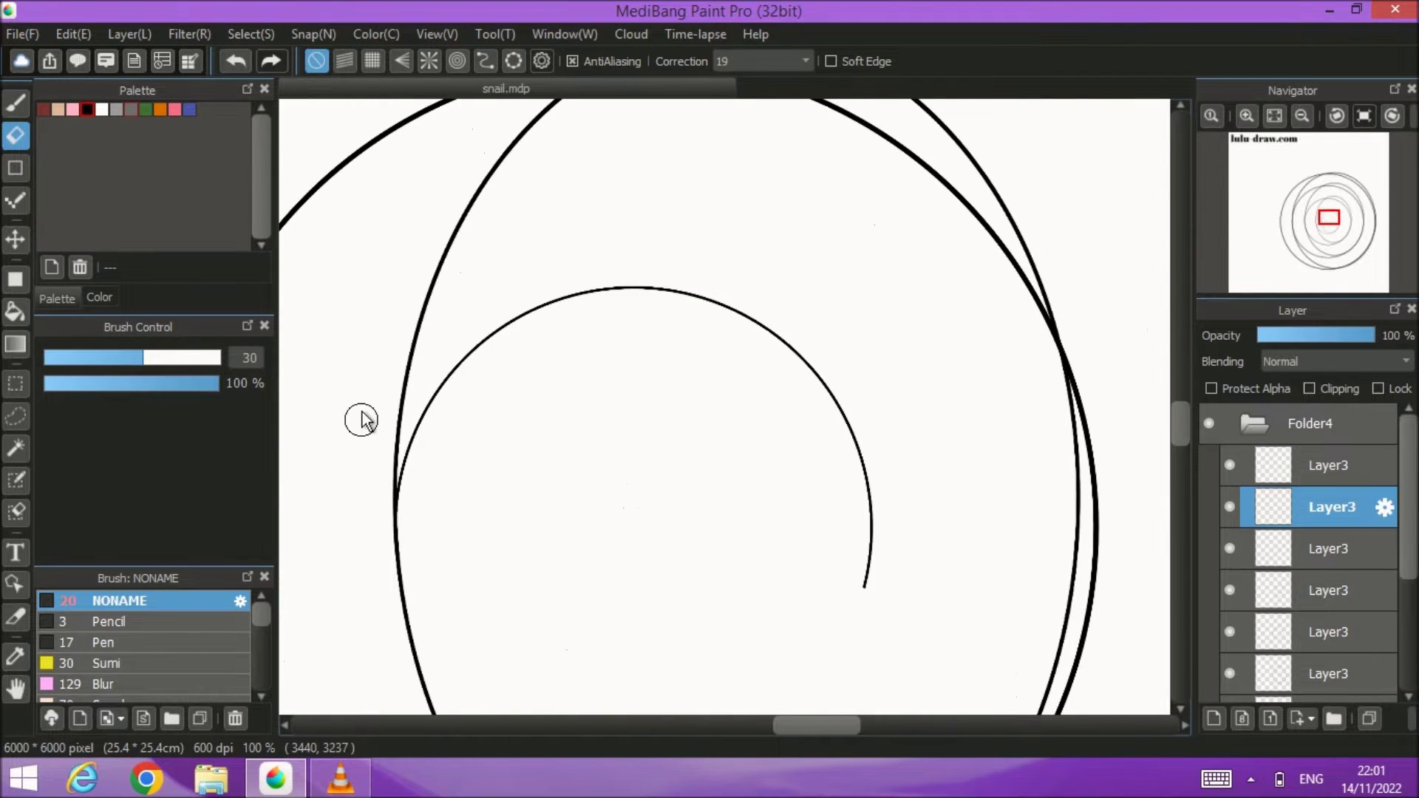
drag(389, 452, 381, 491)
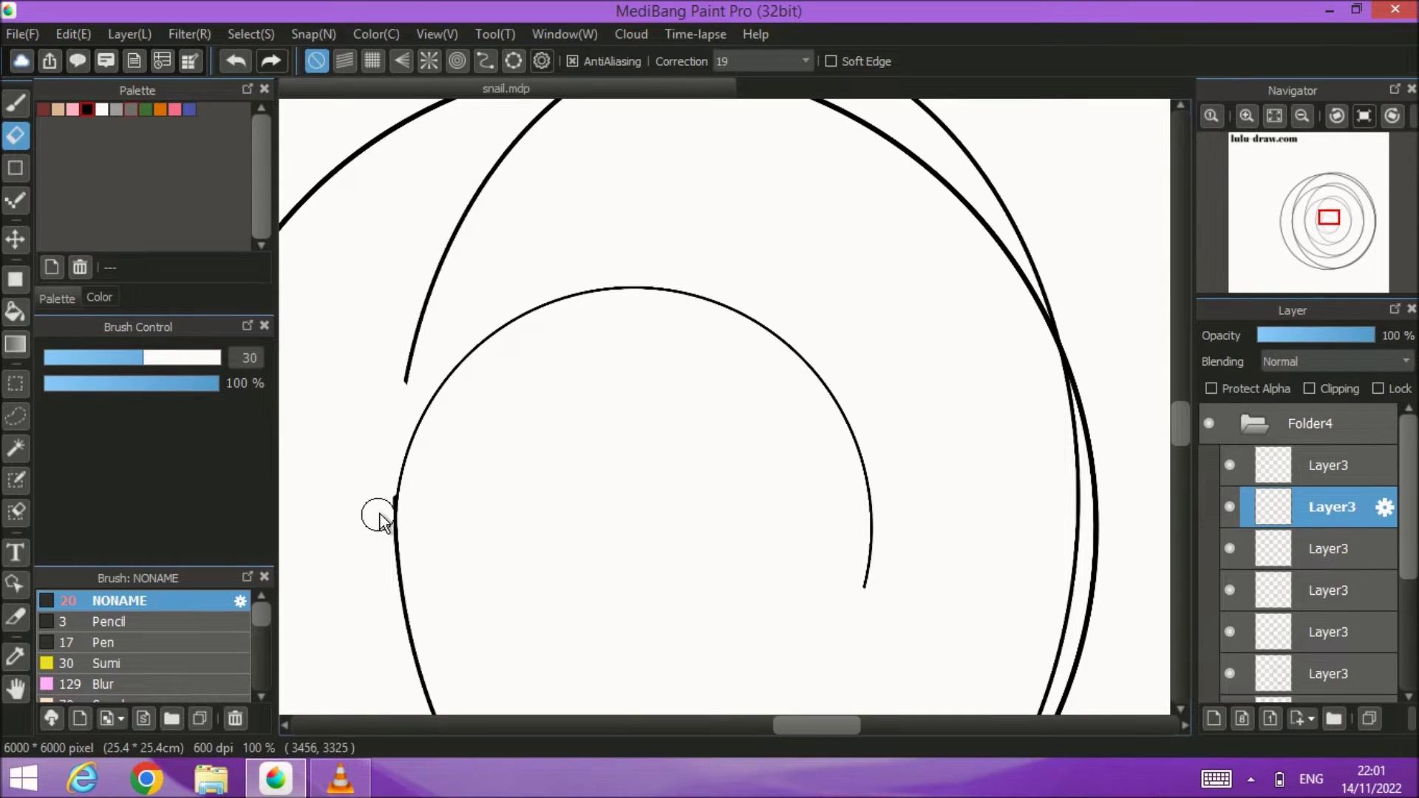
mouse_move(452, 252)
mouse_down()
mouse_move(484, 173)
mouse_move(536, 142)
mouse_move(397, 306)
mouse_move(506, 226)
mouse_move(607, 204)
mouse_move(736, 223)
mouse_move(830, 307)
mouse_move(903, 417)
mouse_move(944, 651)
mouse_move(884, 147)
mouse_up()
mouse_move(963, 184)
mouse_down()
mouse_move(930, 362)
mouse_move(804, 608)
mouse_move(802, 562)
mouse_up()
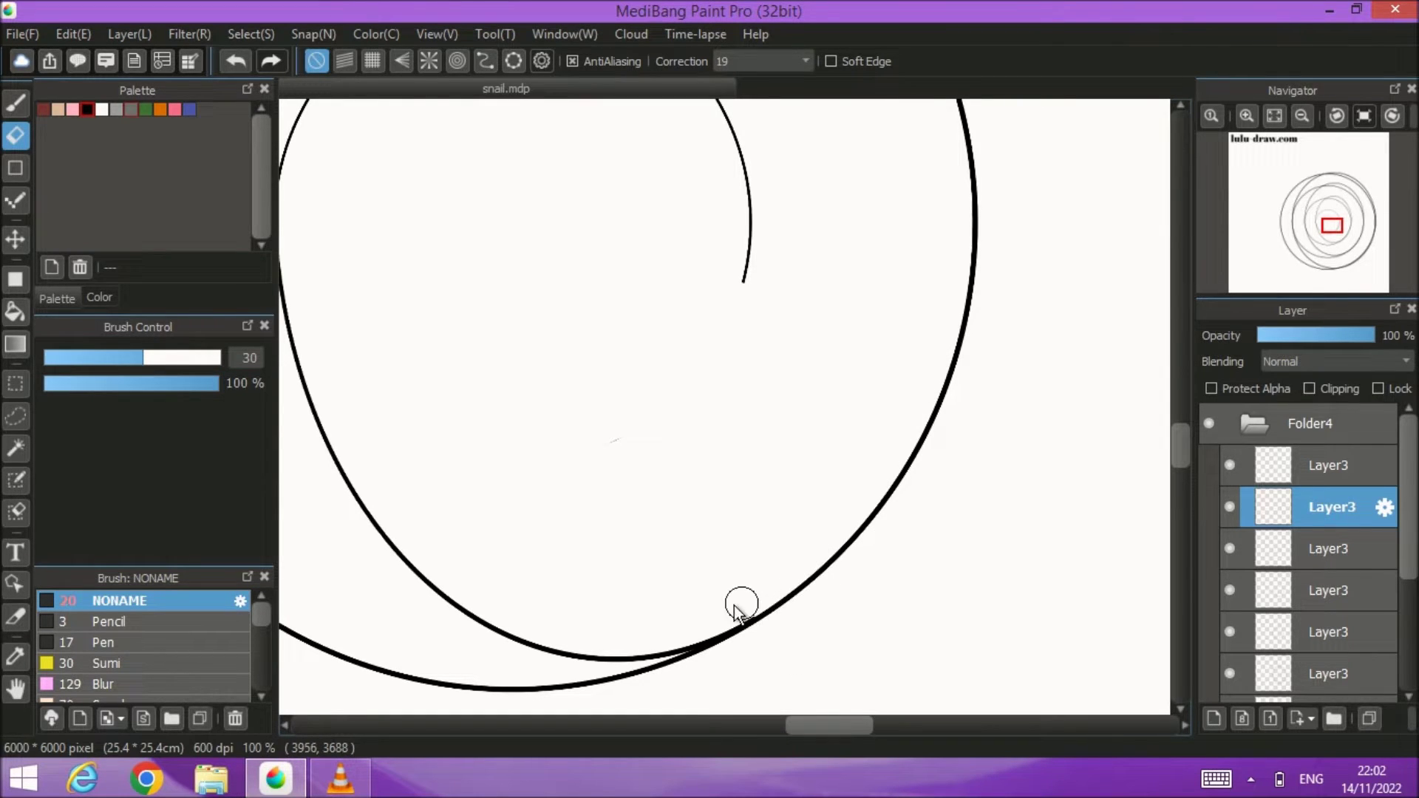
Step: Erase the lower part of the fourth circle, from its contact with the smallest oval around to its left edge
click(1342, 552)
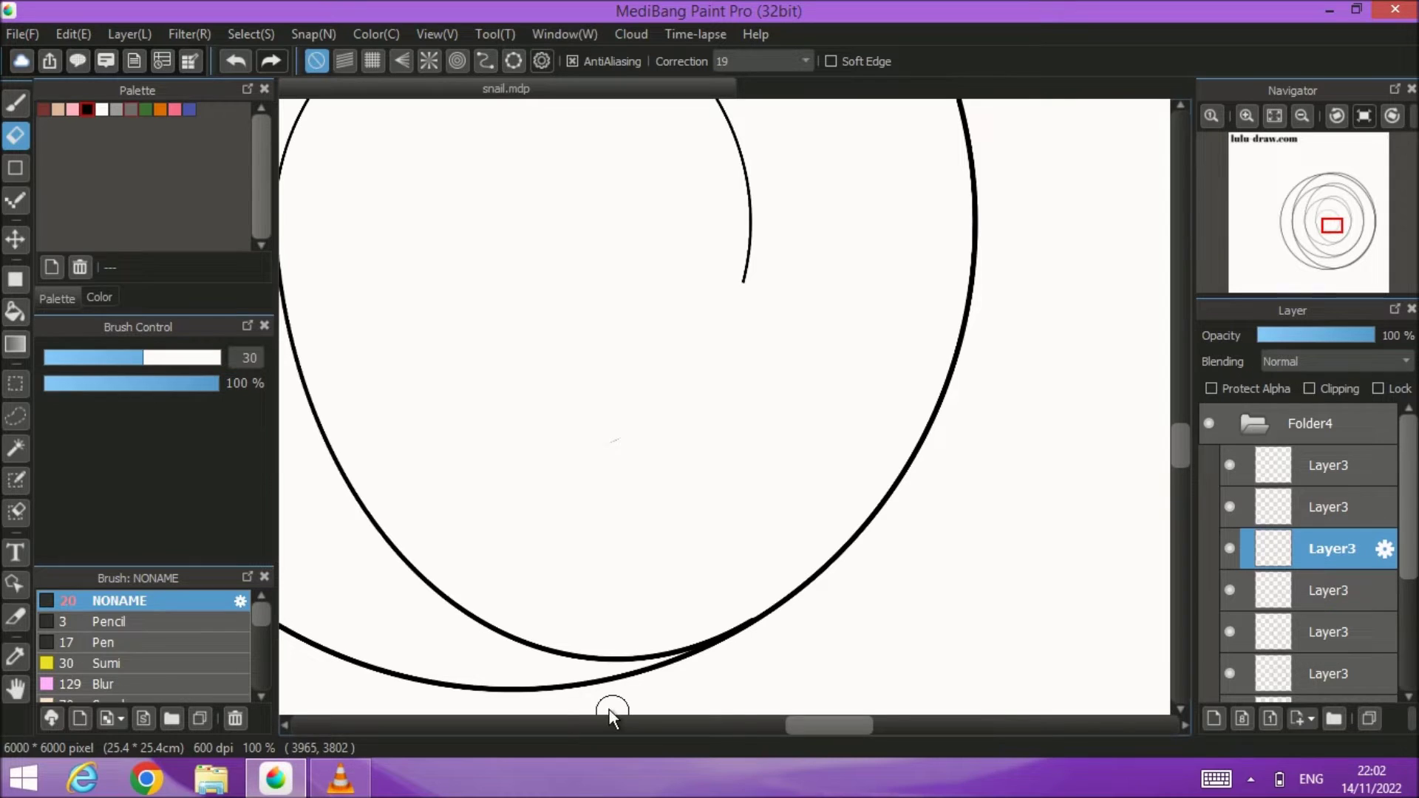
mouse_move(547, 697)
mouse_down()
mouse_move(491, 690)
mouse_move(745, 653)
mouse_up()
scroll(753, 655, left, 5)
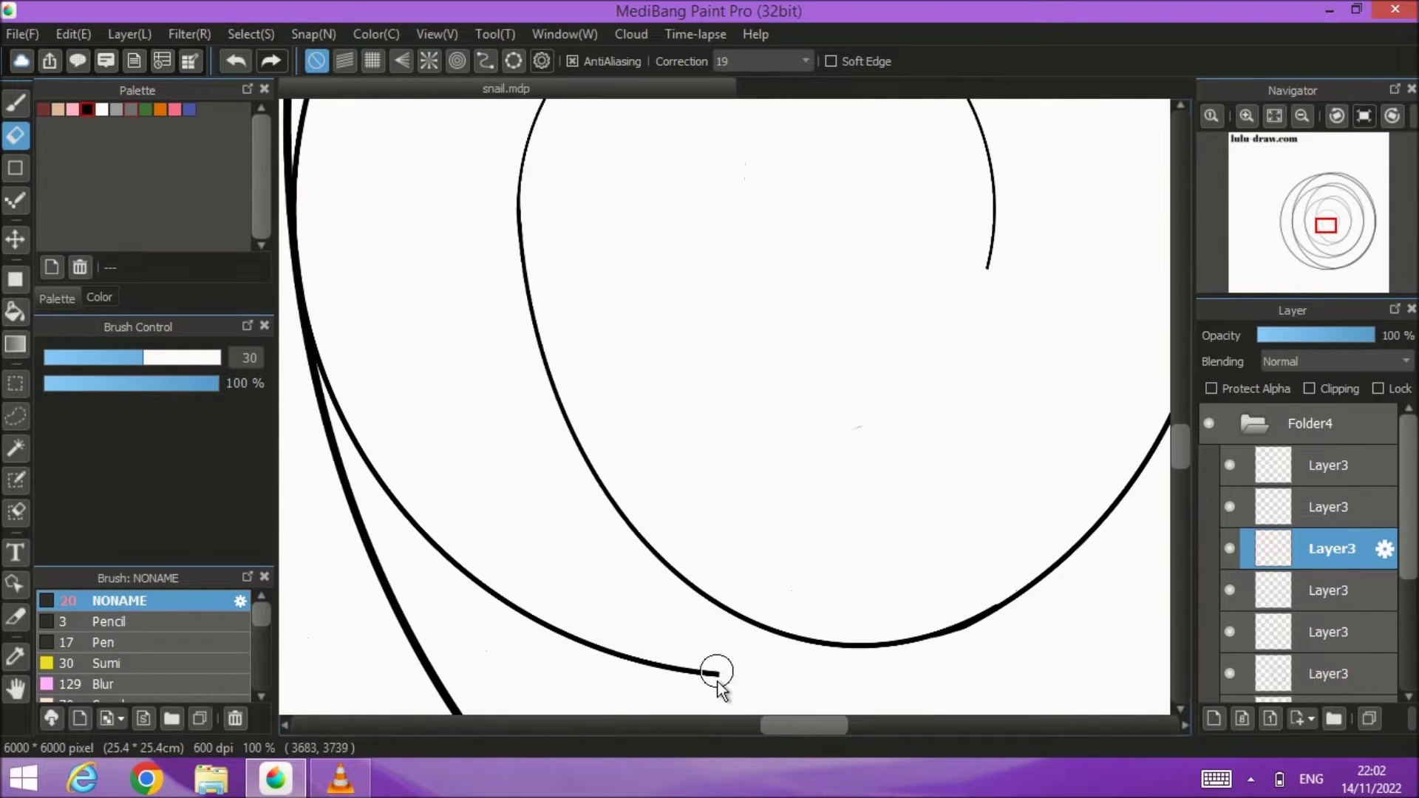
mouse_move(669, 667)
mouse_down()
mouse_move(464, 568)
mouse_move(377, 477)
mouse_up()
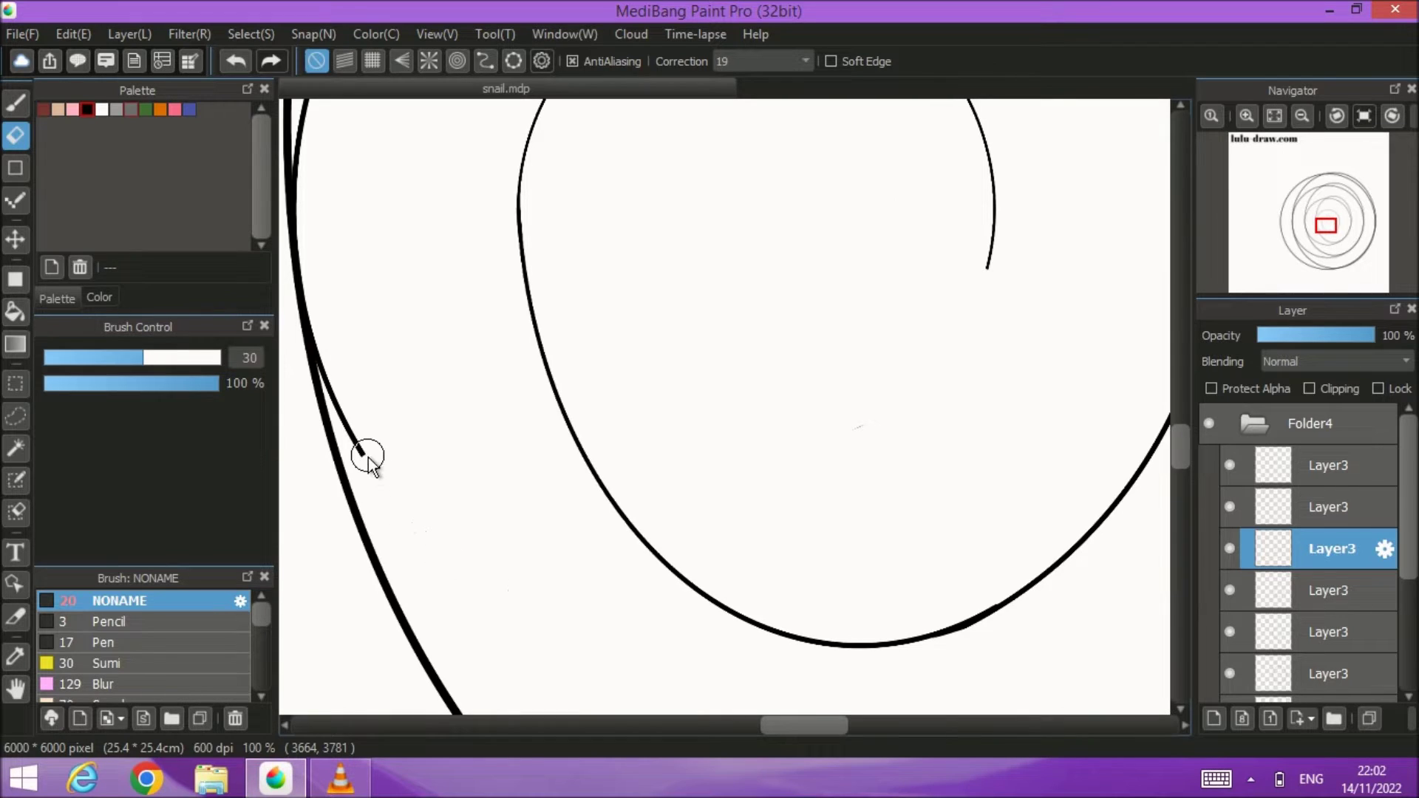
scroll(485, 459, down, 2)
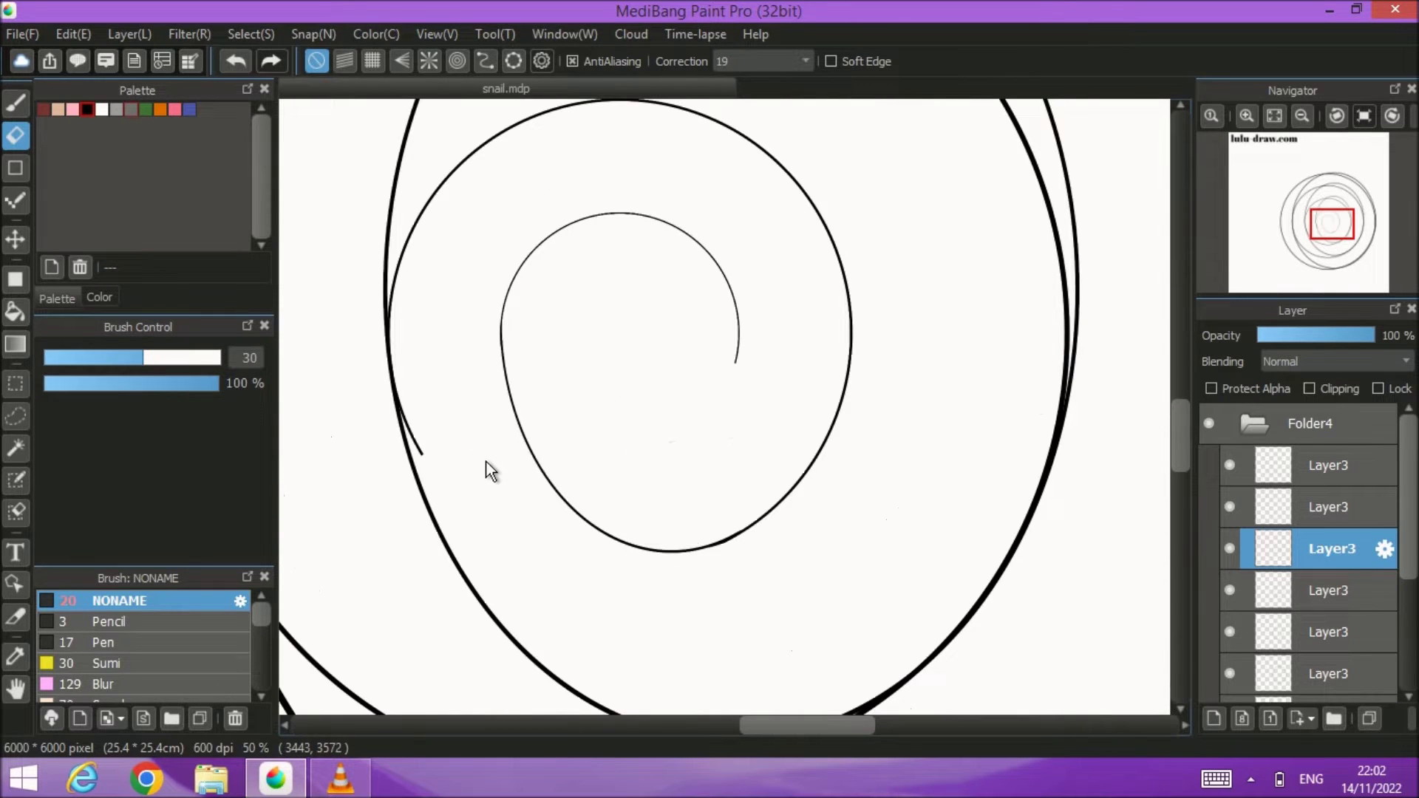
scroll(452, 455, up, 1)
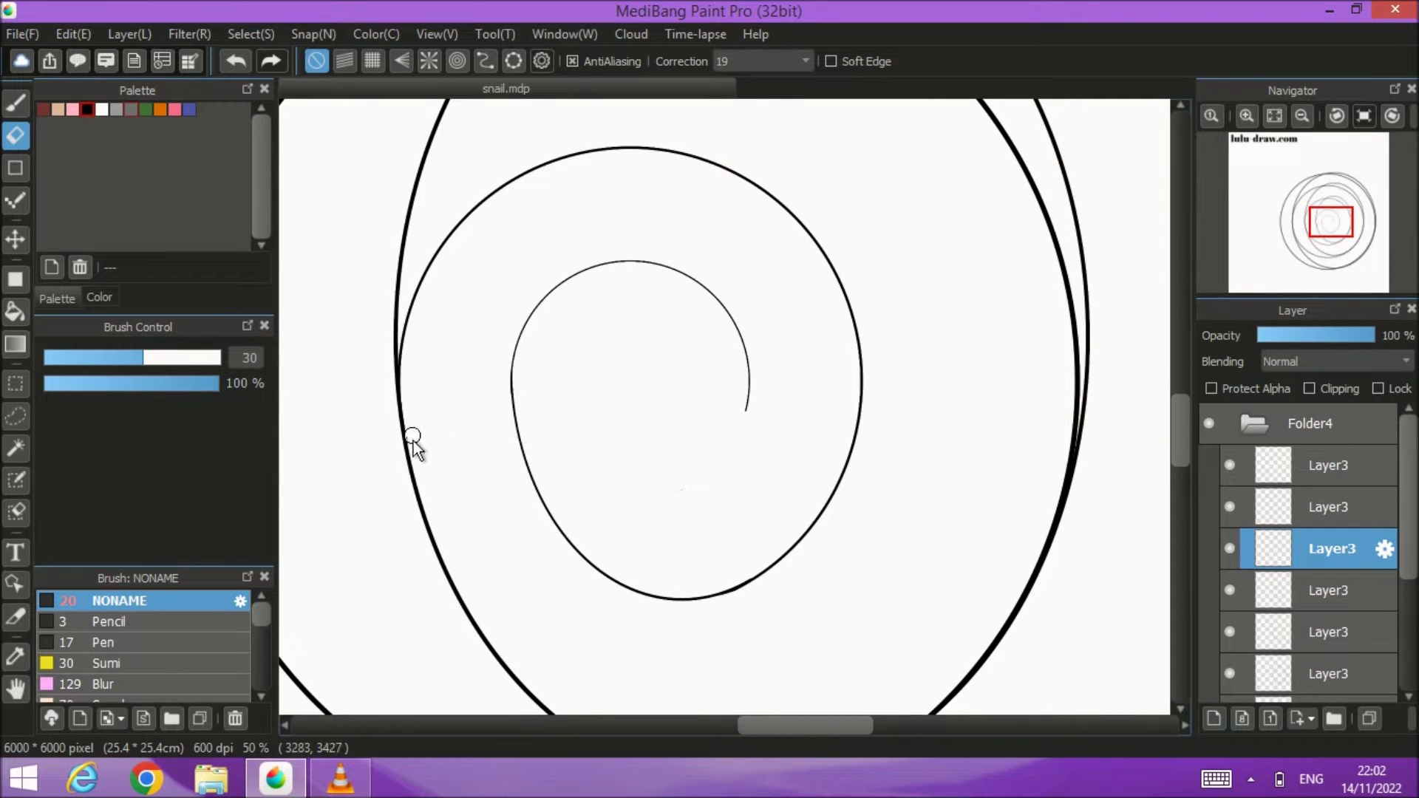
Step: Erase the upper part of the third circle's oval copy down to its lower right contact, enlarging the eraser to size 58
click(1321, 595)
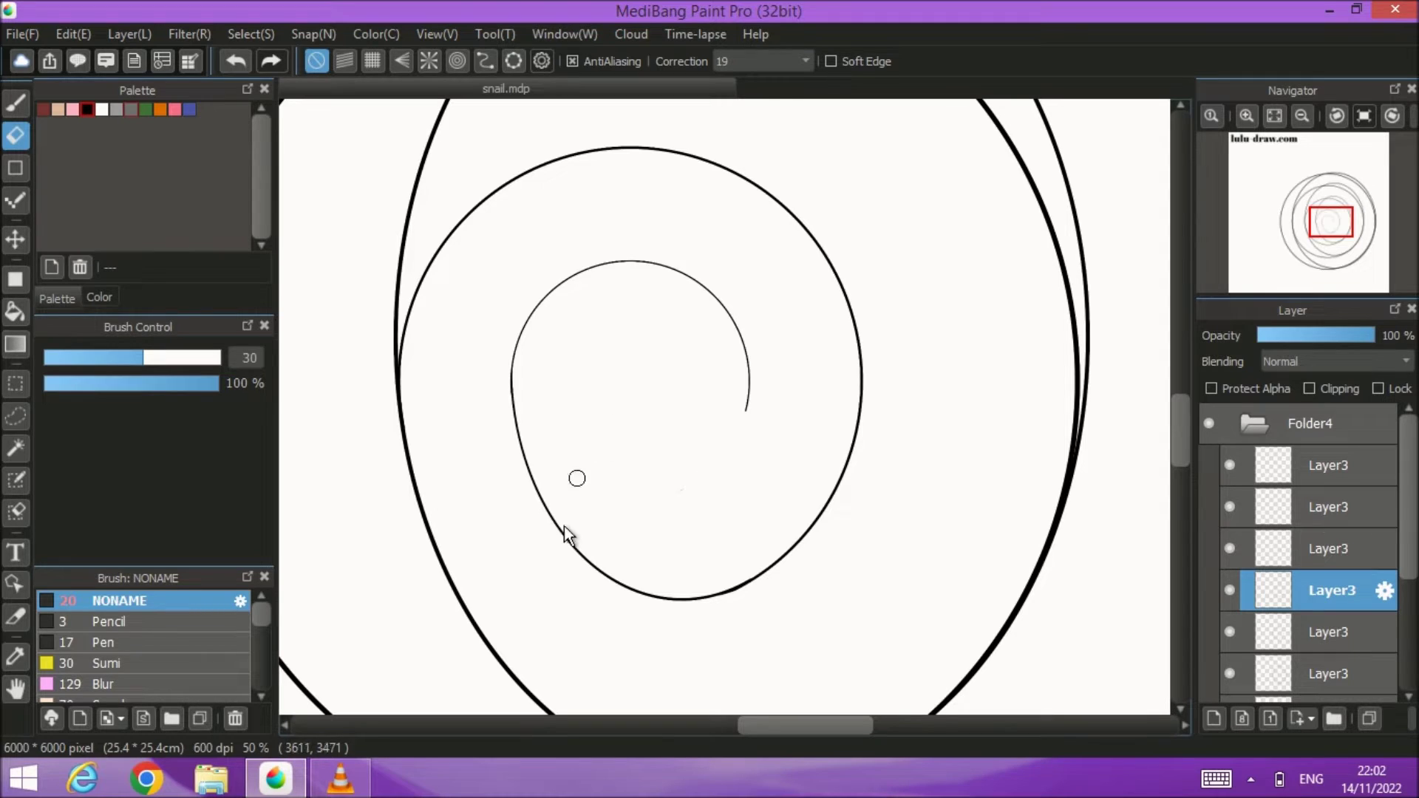
mouse_move(387, 383)
mouse_down()
mouse_move(402, 317)
mouse_move(383, 390)
mouse_up()
scroll(377, 383, up, 4)
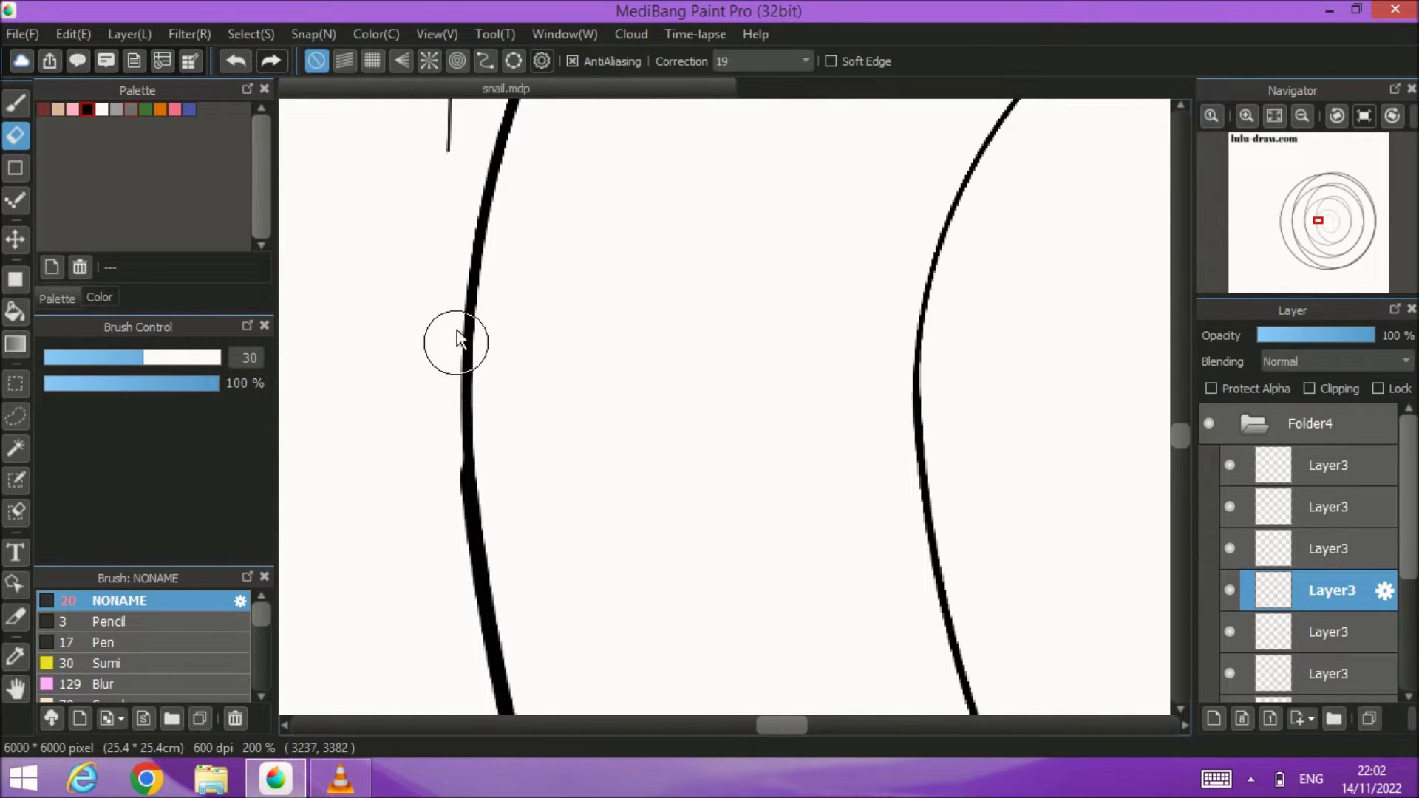
scroll(446, 418, down, 1)
scroll(447, 419, down, 3)
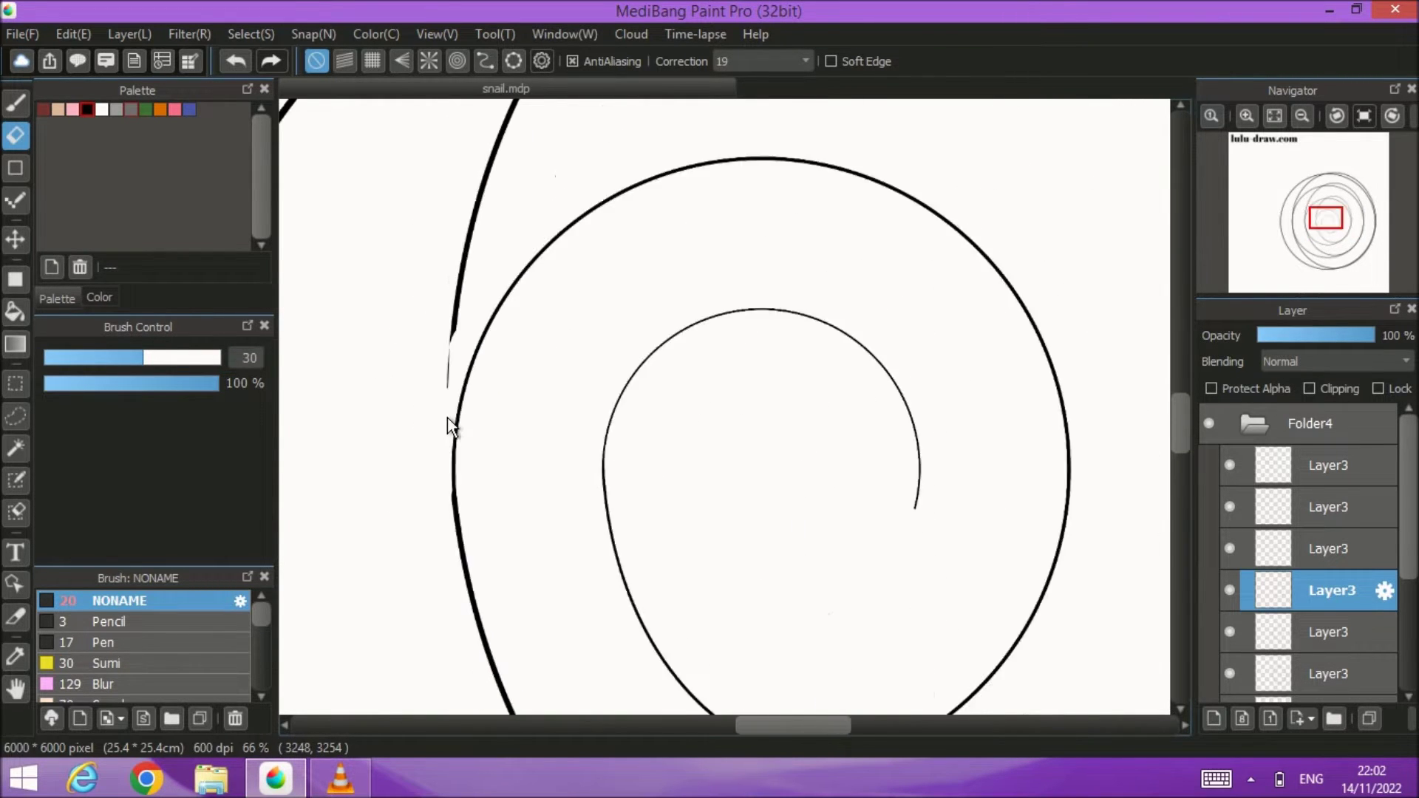
drag(178, 360, 181, 361)
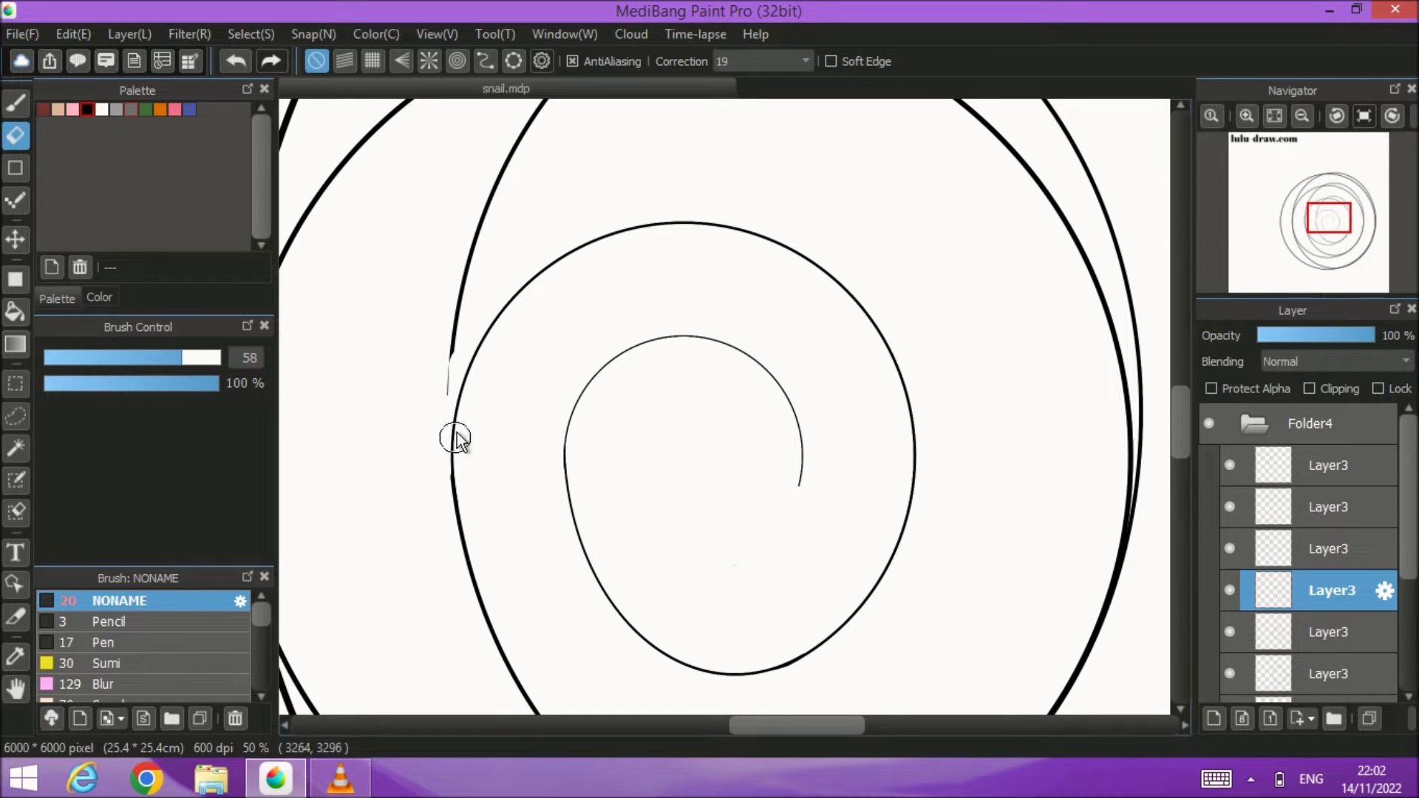
mouse_move(556, 197)
mouse_down()
mouse_move(416, 392)
mouse_move(392, 300)
mouse_move(544, 190)
mouse_move(469, 209)
mouse_move(743, 158)
mouse_move(785, 186)
mouse_move(999, 481)
mouse_move(998, 633)
mouse_move(950, 292)
mouse_move(1003, 229)
mouse_move(1022, 246)
mouse_move(963, 501)
mouse_move(895, 597)
mouse_up()
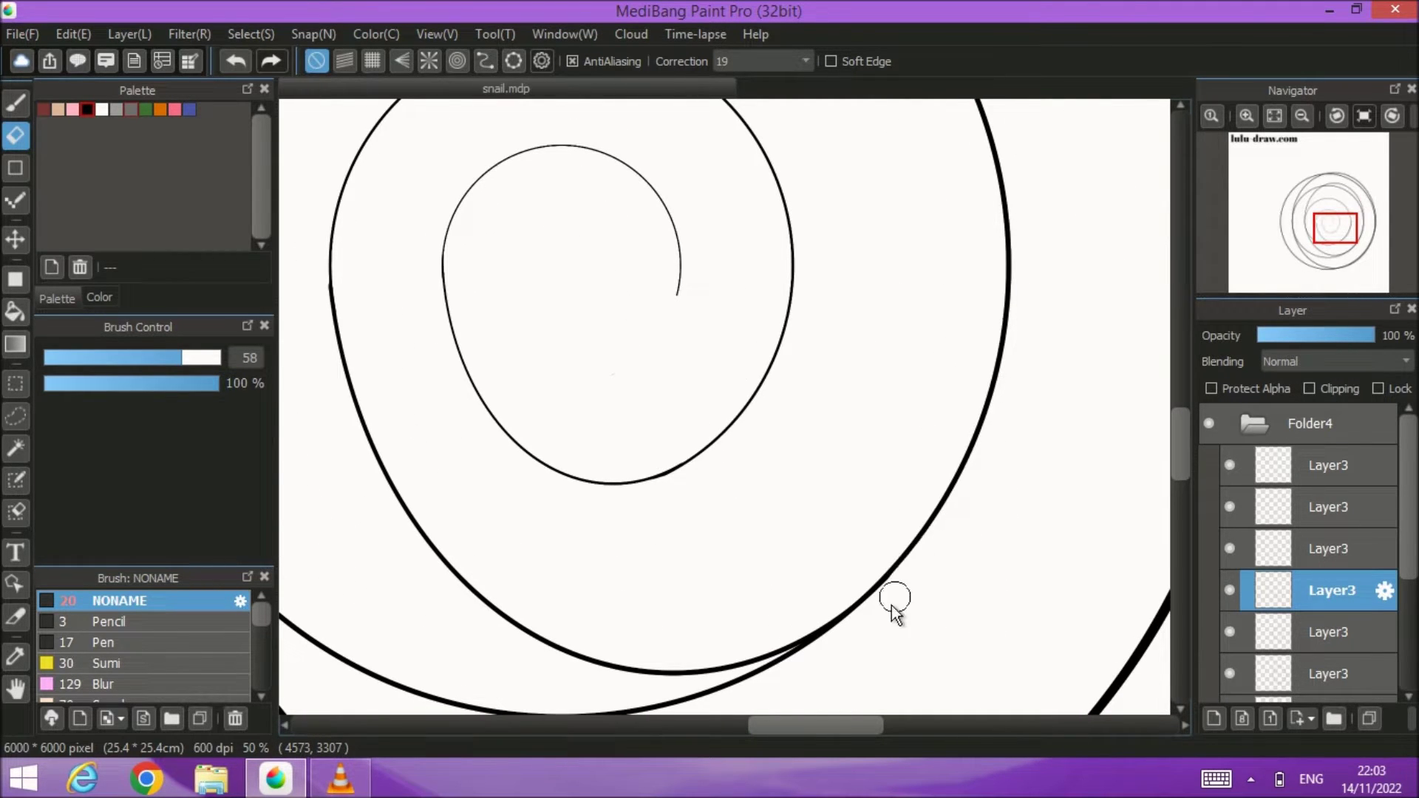
Step: Erase the lower part of the third circle outside the spiral, setting the eraser size to 29 and 77
click(1314, 634)
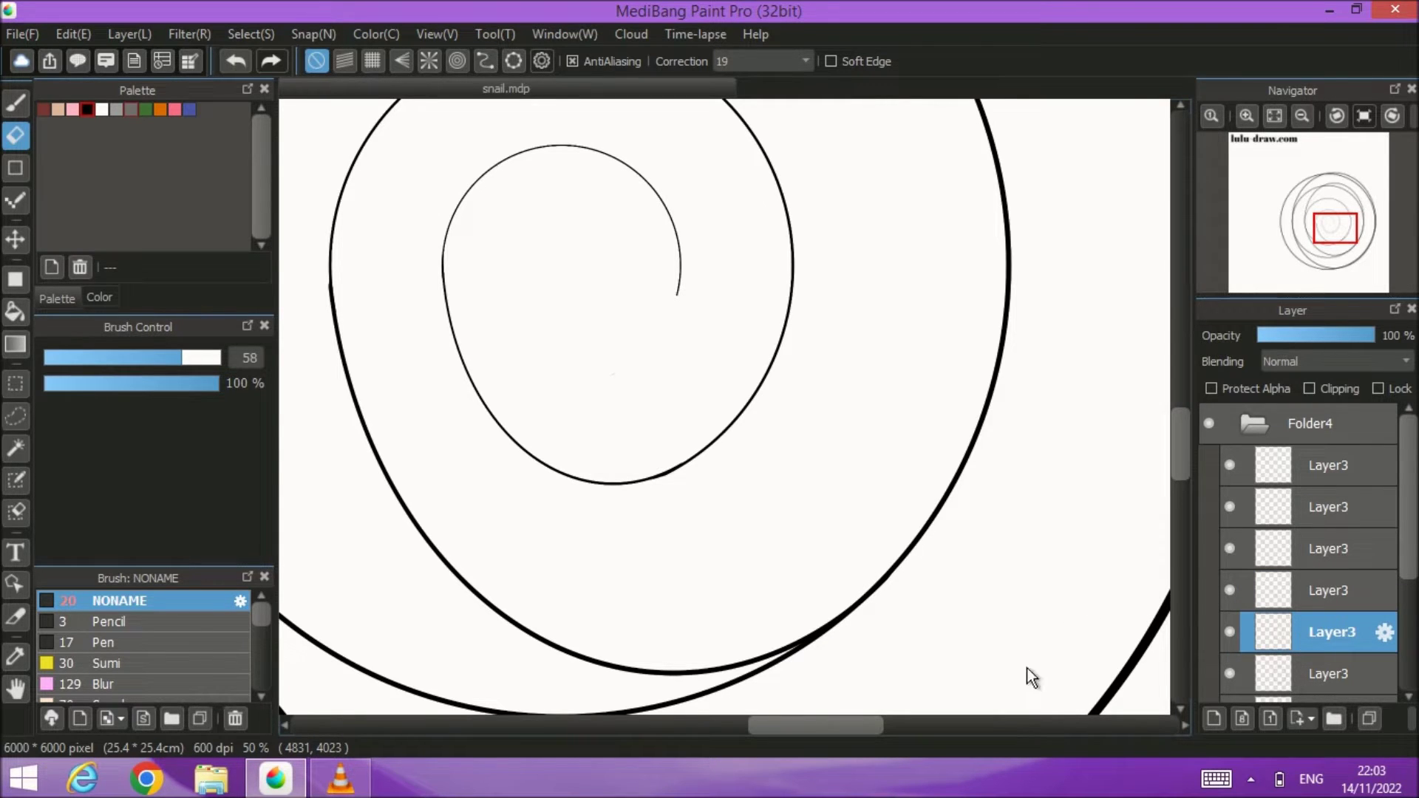
scroll(758, 569, down, 3)
click(175, 358)
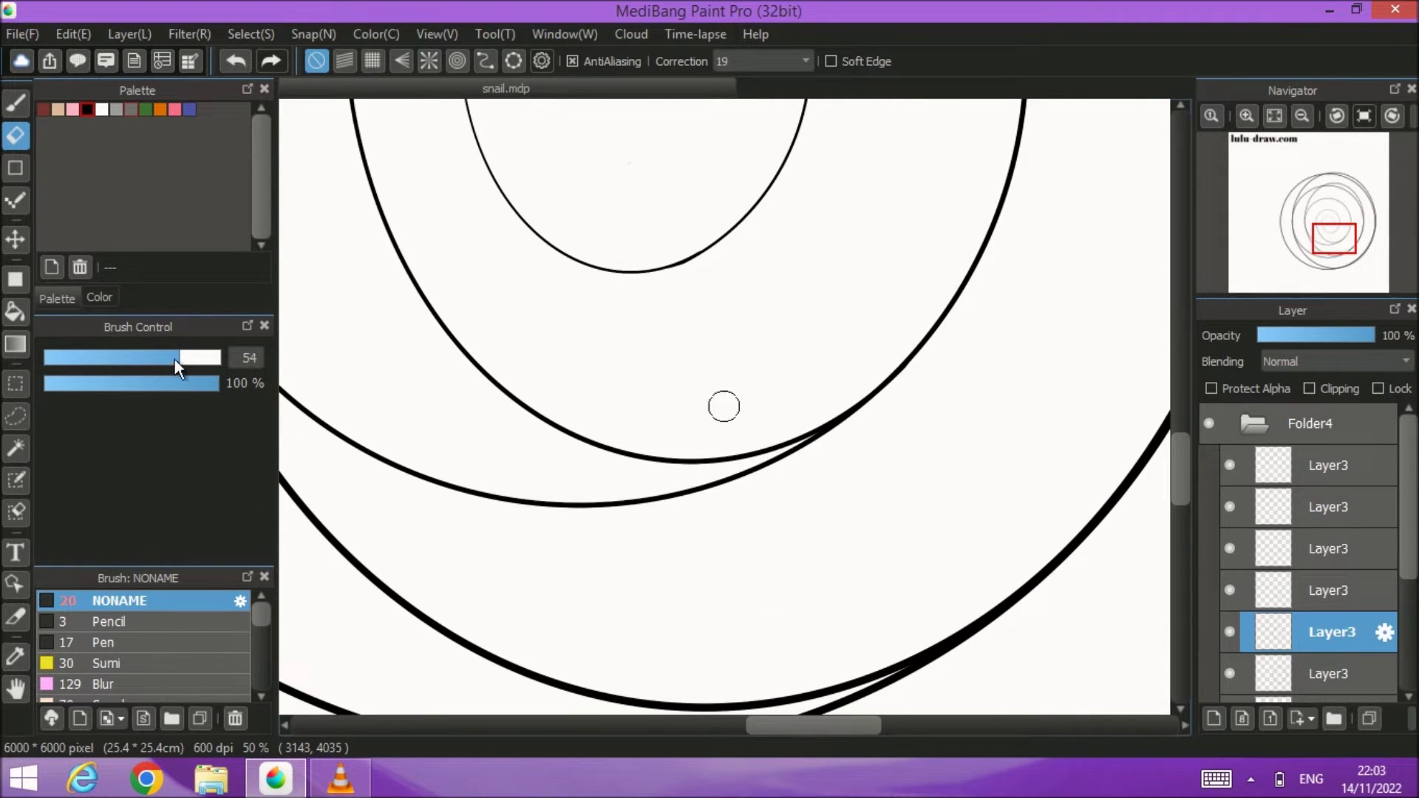
drag(738, 479, 909, 382)
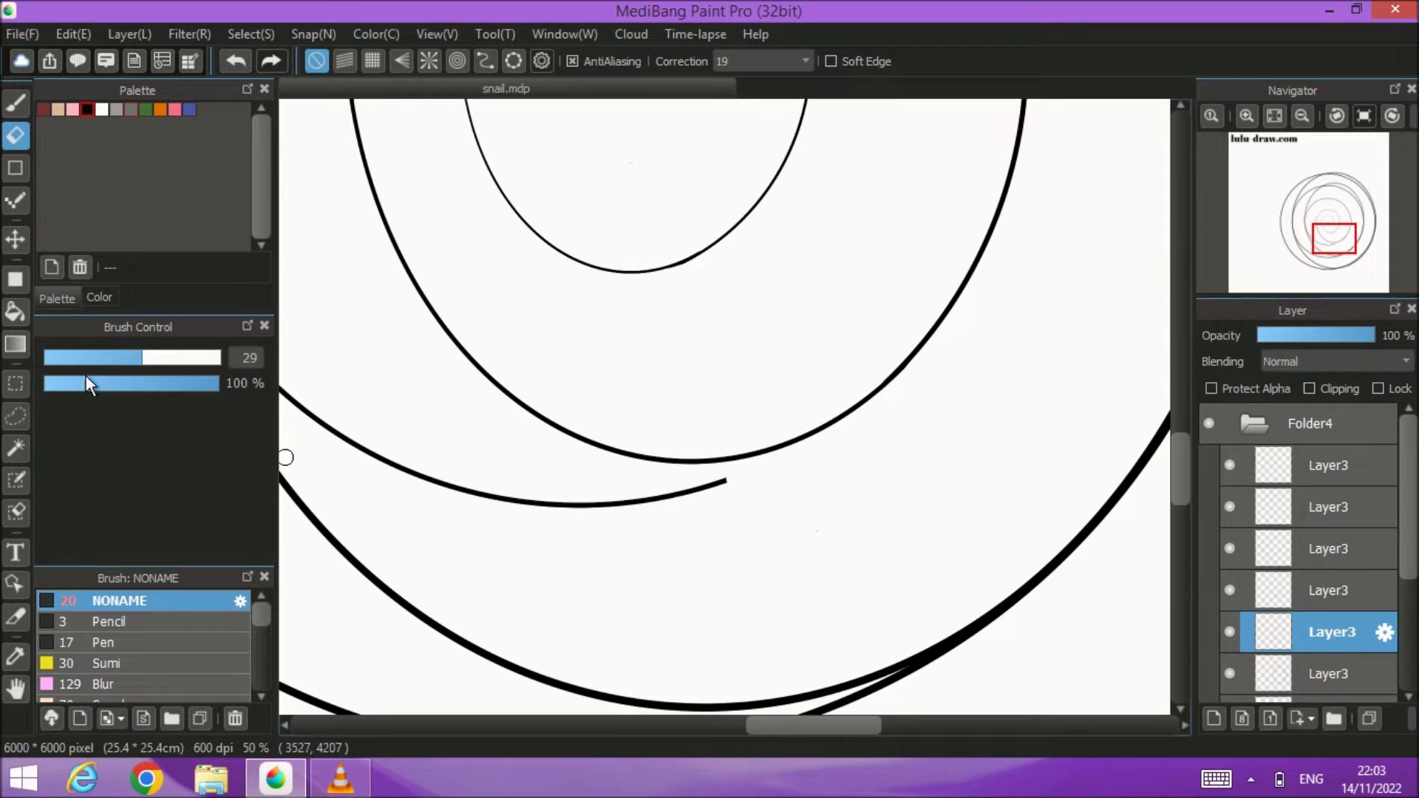
drag(139, 362, 189, 360)
mouse_move(708, 503)
mouse_down()
mouse_move(737, 481)
mouse_move(386, 453)
mouse_move(332, 415)
mouse_up()
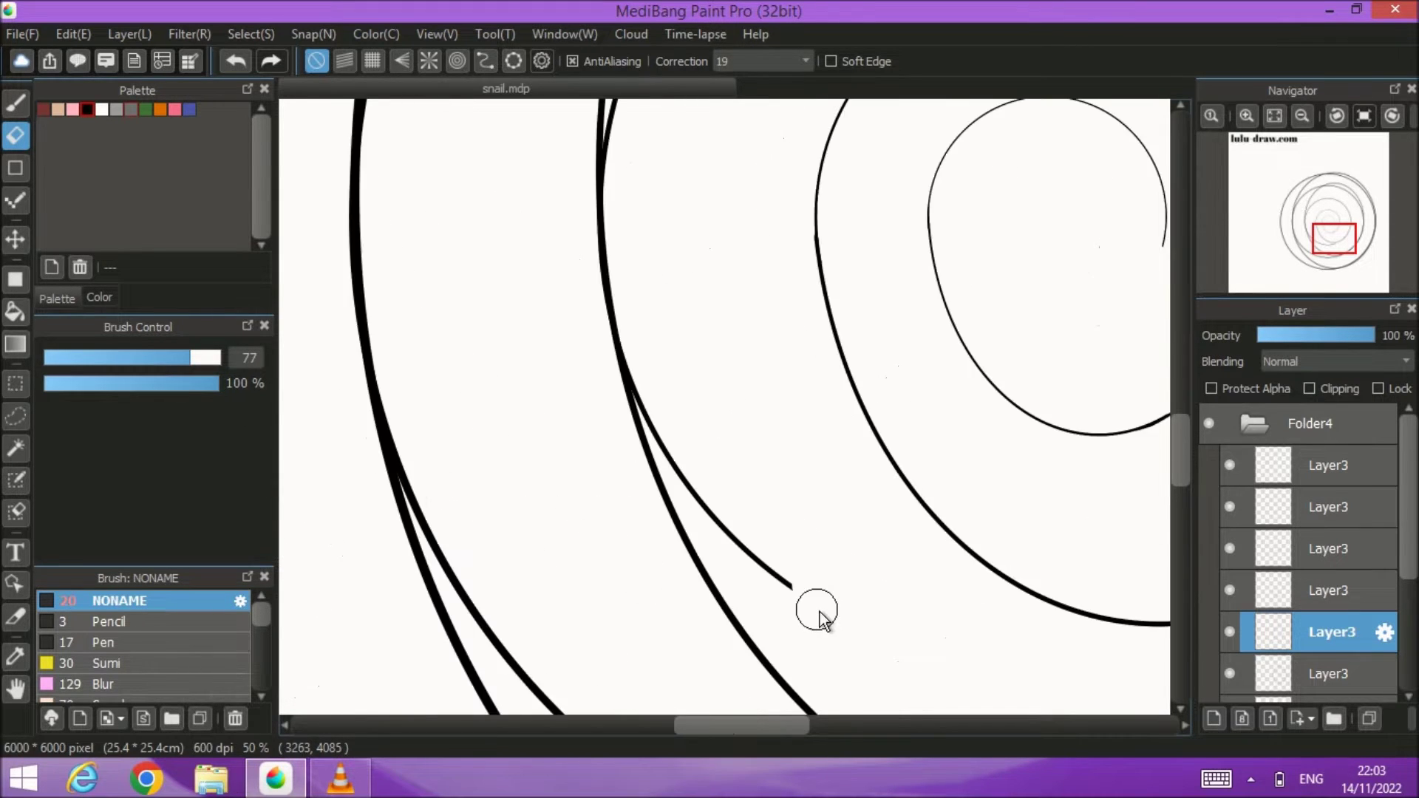
mouse_move(819, 612)
mouse_down()
mouse_move(725, 614)
mouse_move(634, 545)
mouse_move(538, 358)
mouse_up()
scroll(564, 445, down, 3)
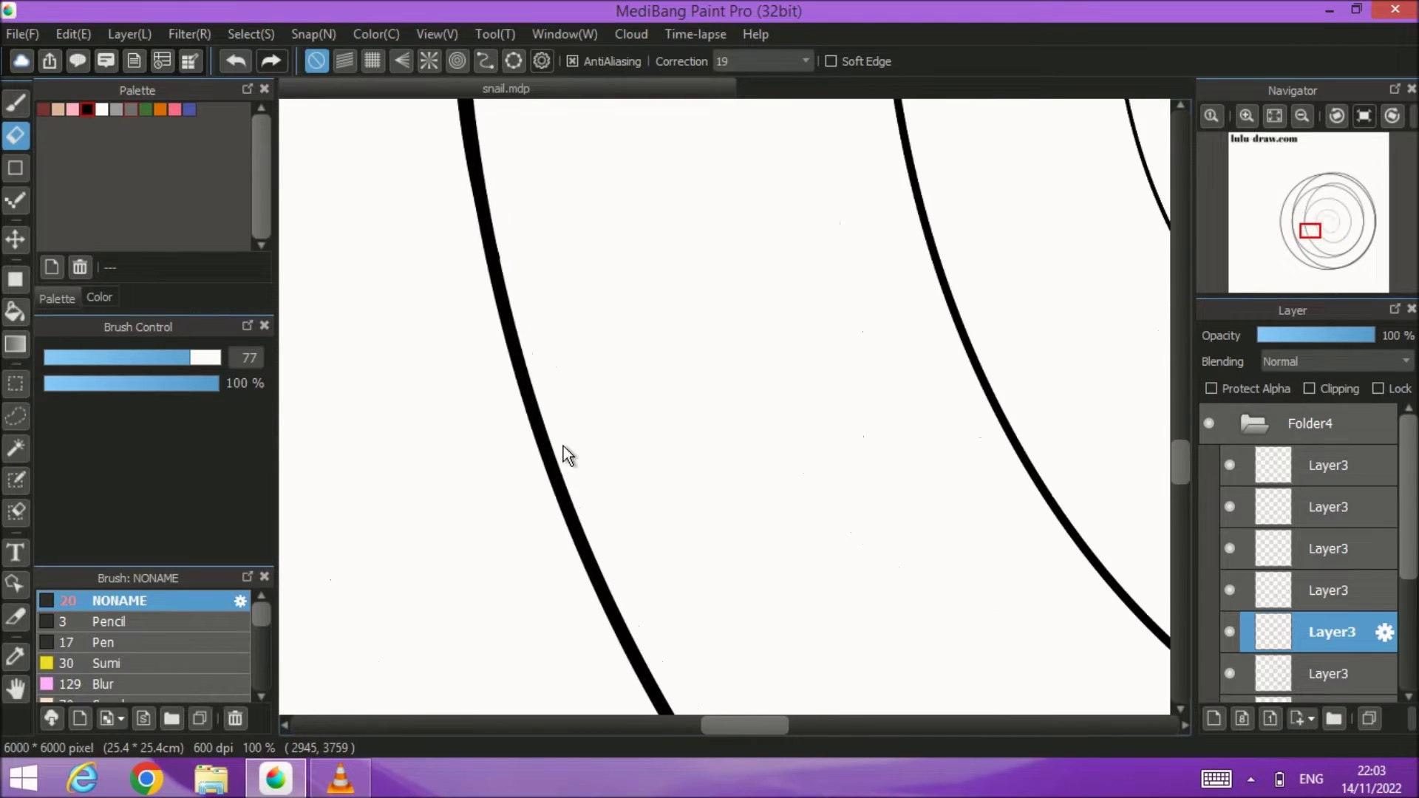
drag(626, 549, 552, 582)
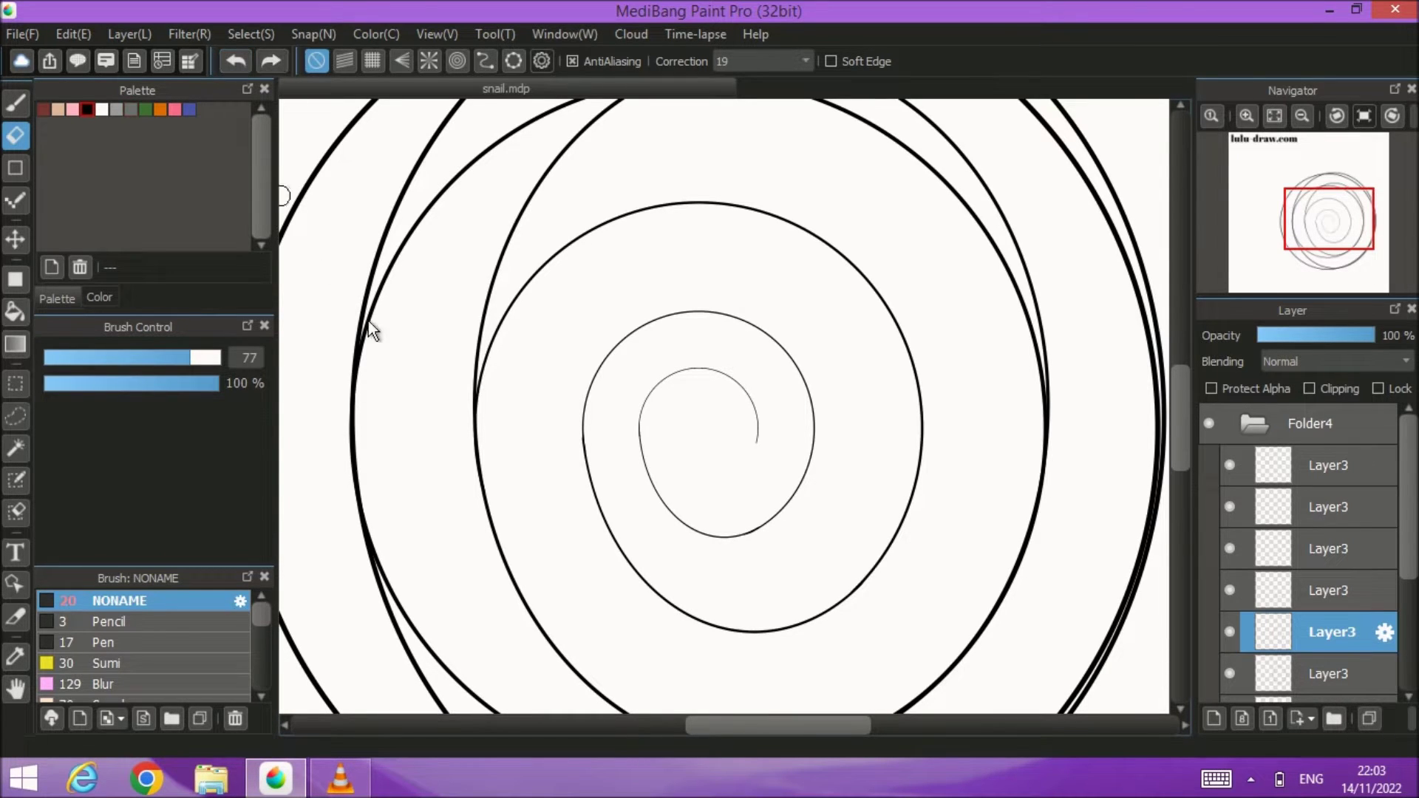
Step: Hide the layer of the second circle's oval copy and examine the end of the third circle's left side closely
scroll(455, 388, down, 1)
scroll(455, 389, up, 5)
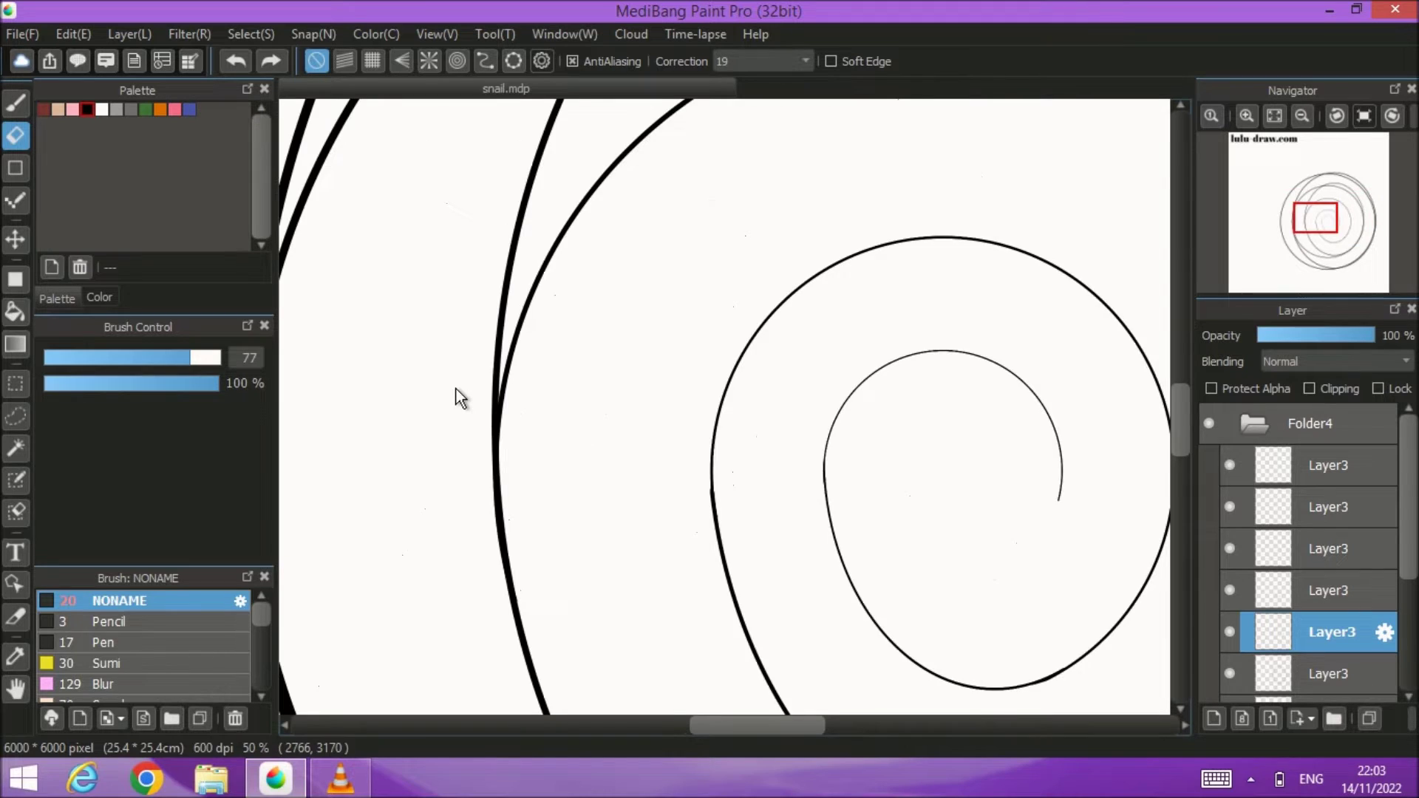
click(1230, 673)
scroll(610, 392, up, 2)
scroll(610, 392, down, 5)
scroll(518, 385, up, 1)
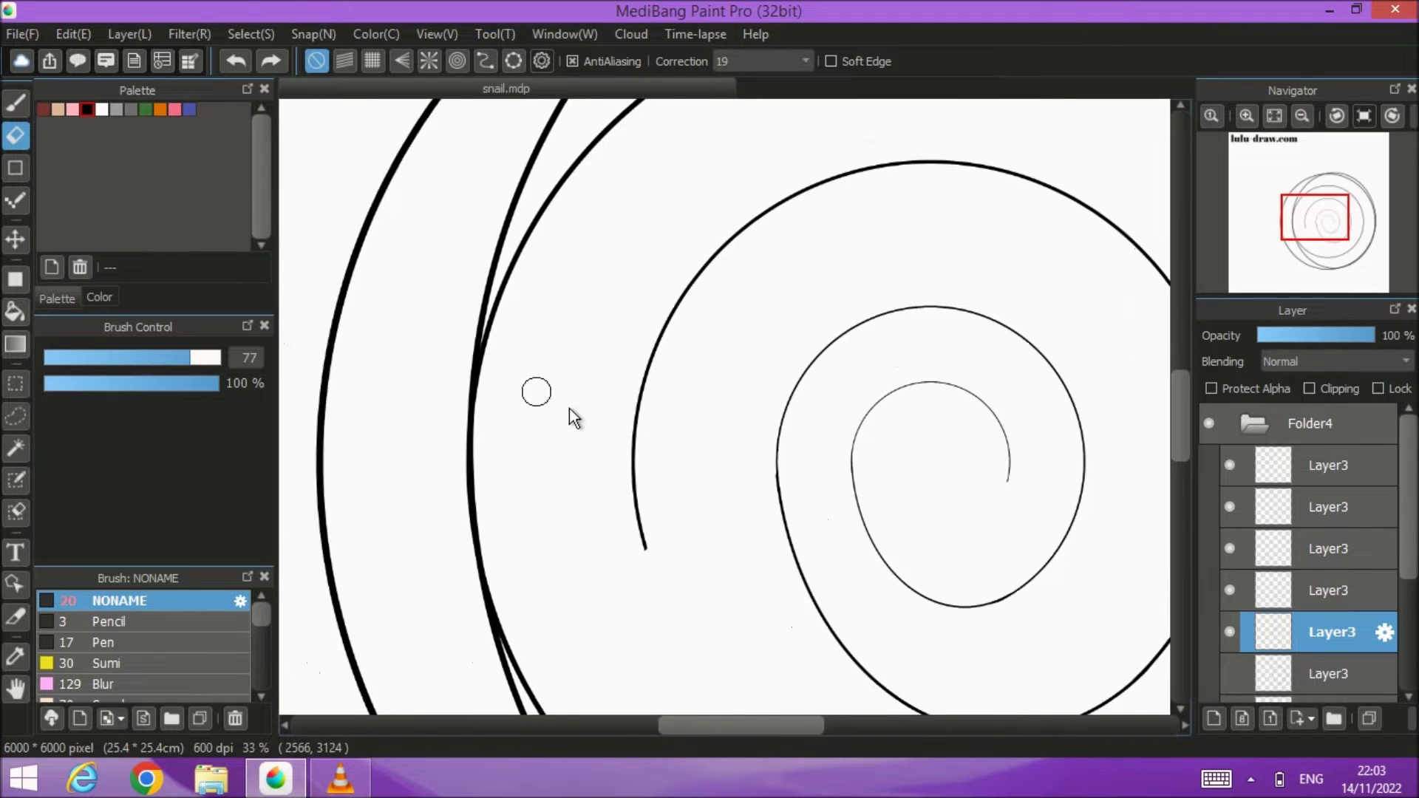
click(1227, 631)
click(1227, 631)
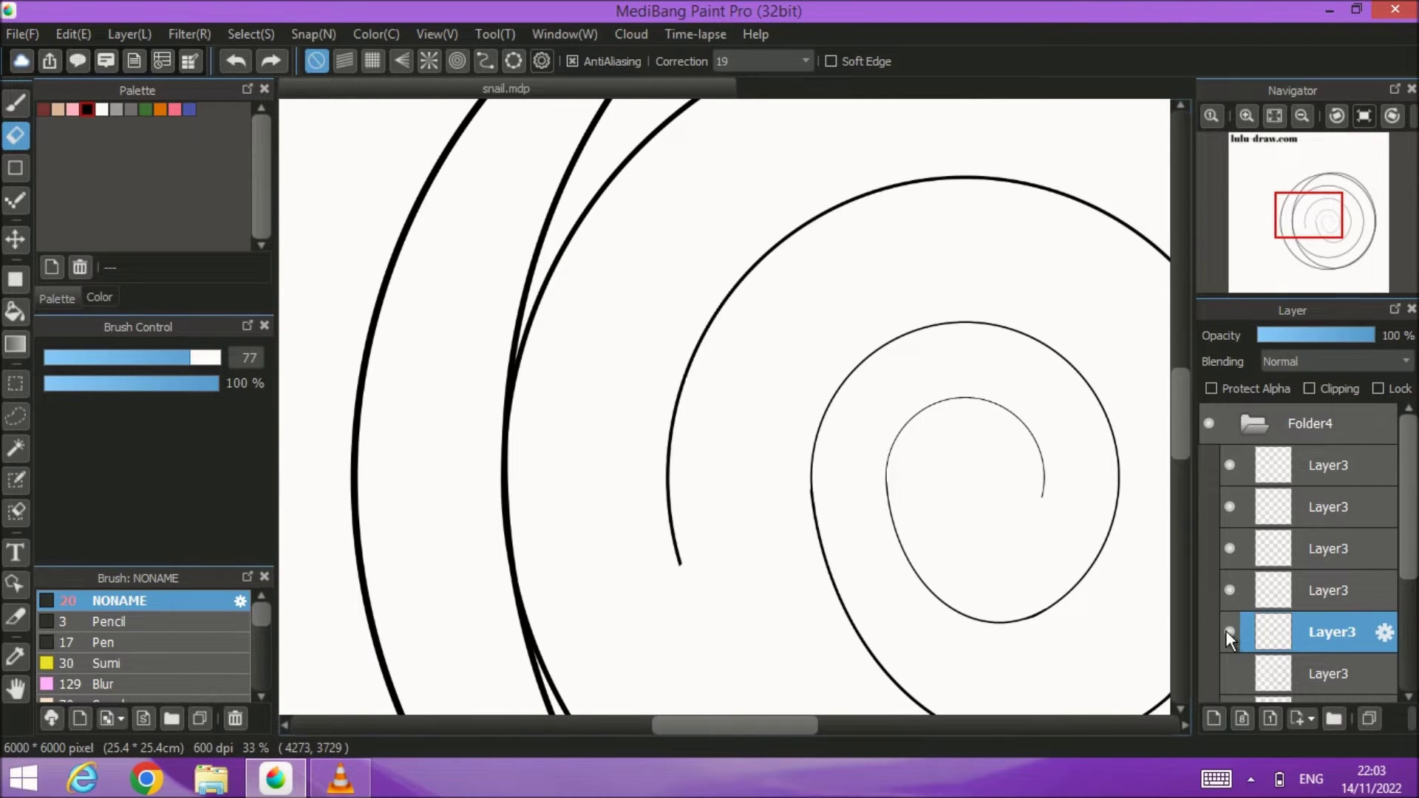
scroll(704, 374, down, 3)
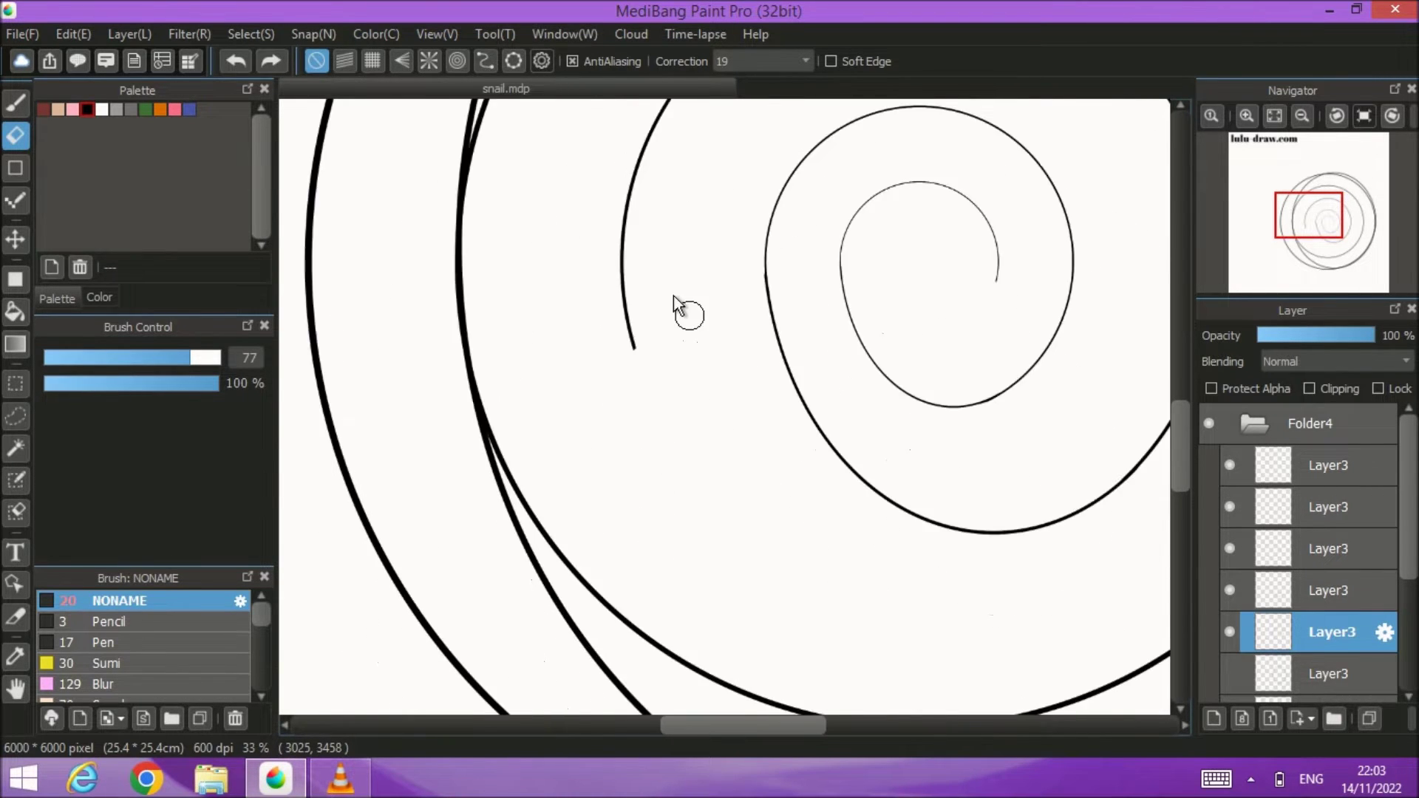
scroll(675, 303, up, 2)
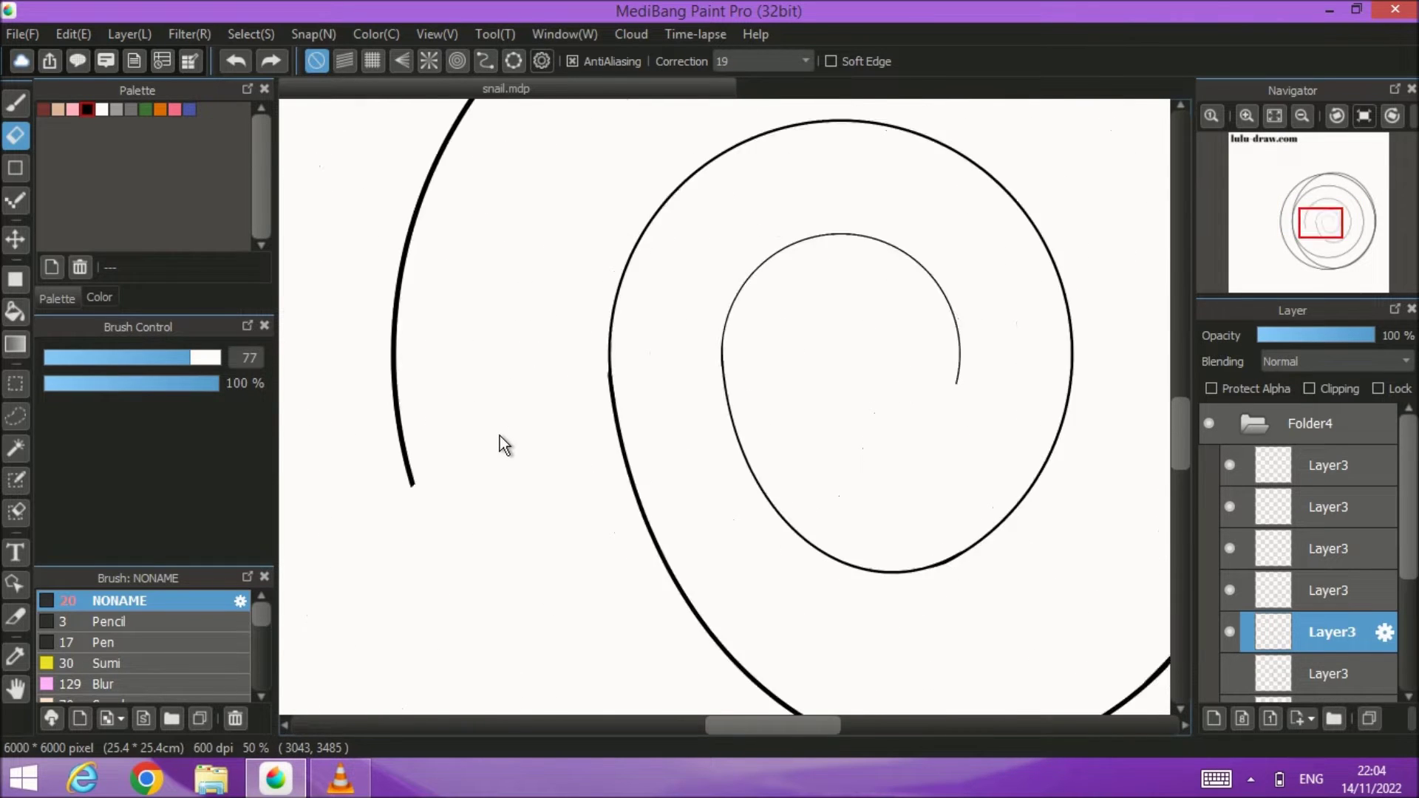
scroll(500, 436, down, 3)
drag(491, 482, 547, 465)
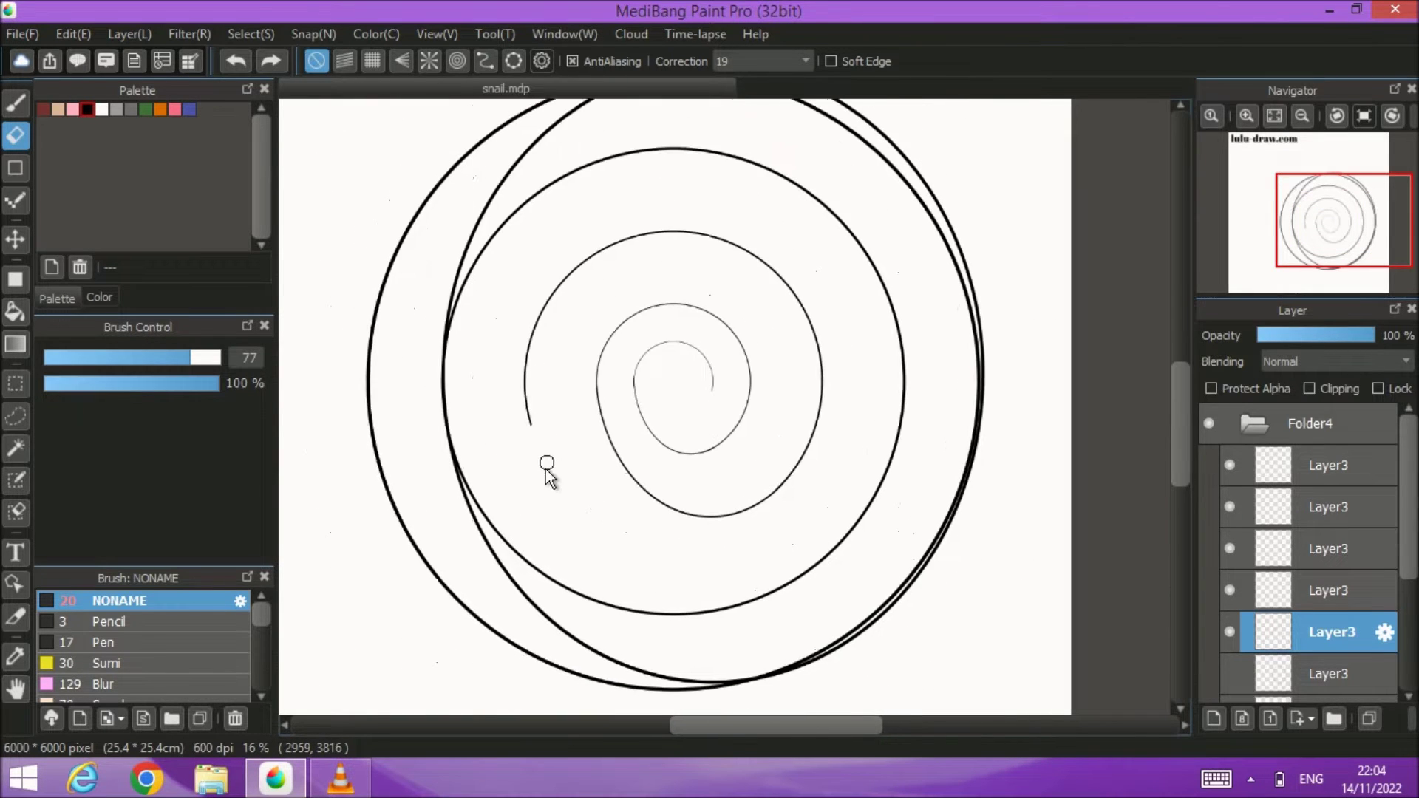
Step: Undo the last erasures on the third circle, show the second circle's oval copy again, and redo the erasures
click(233, 62)
click(229, 68)
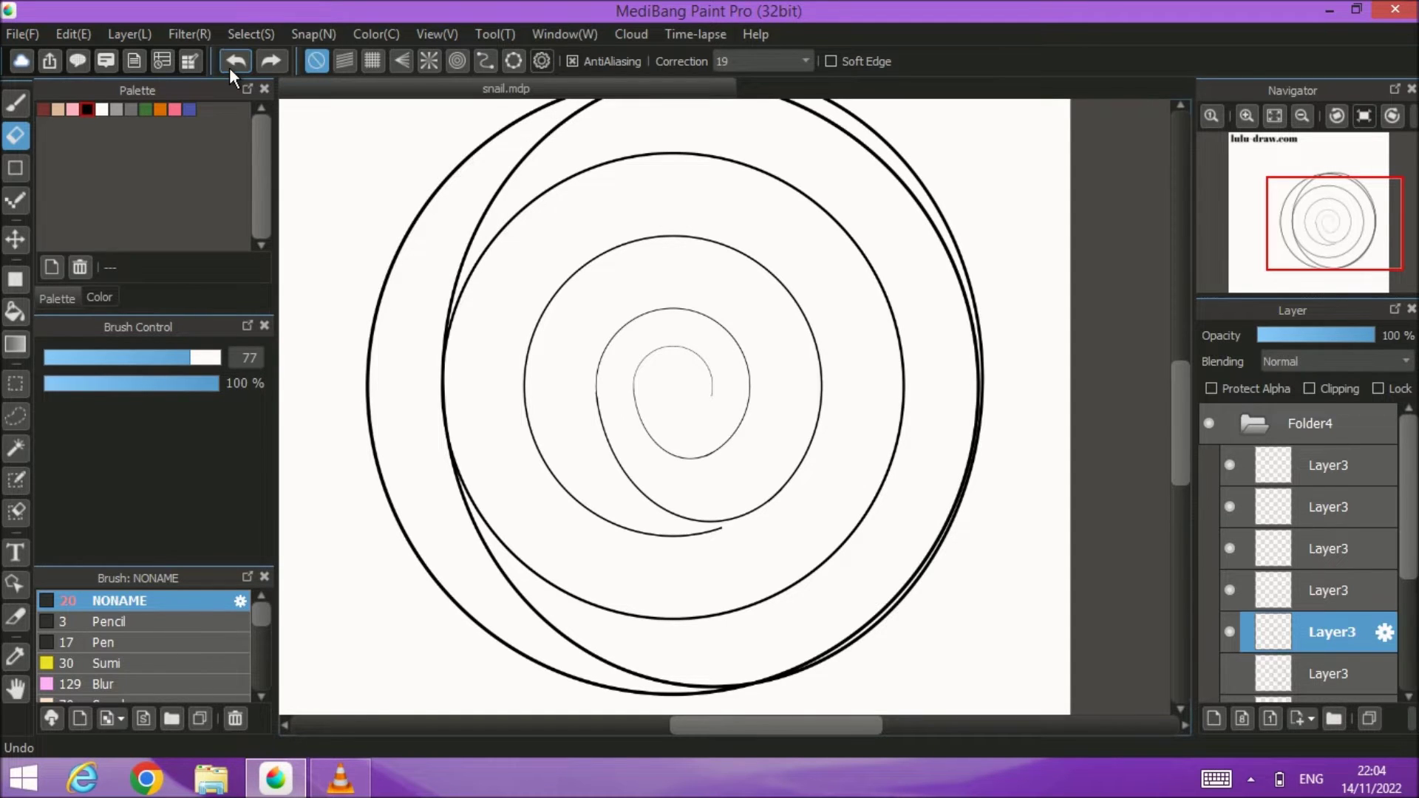
click(229, 68)
click(1230, 673)
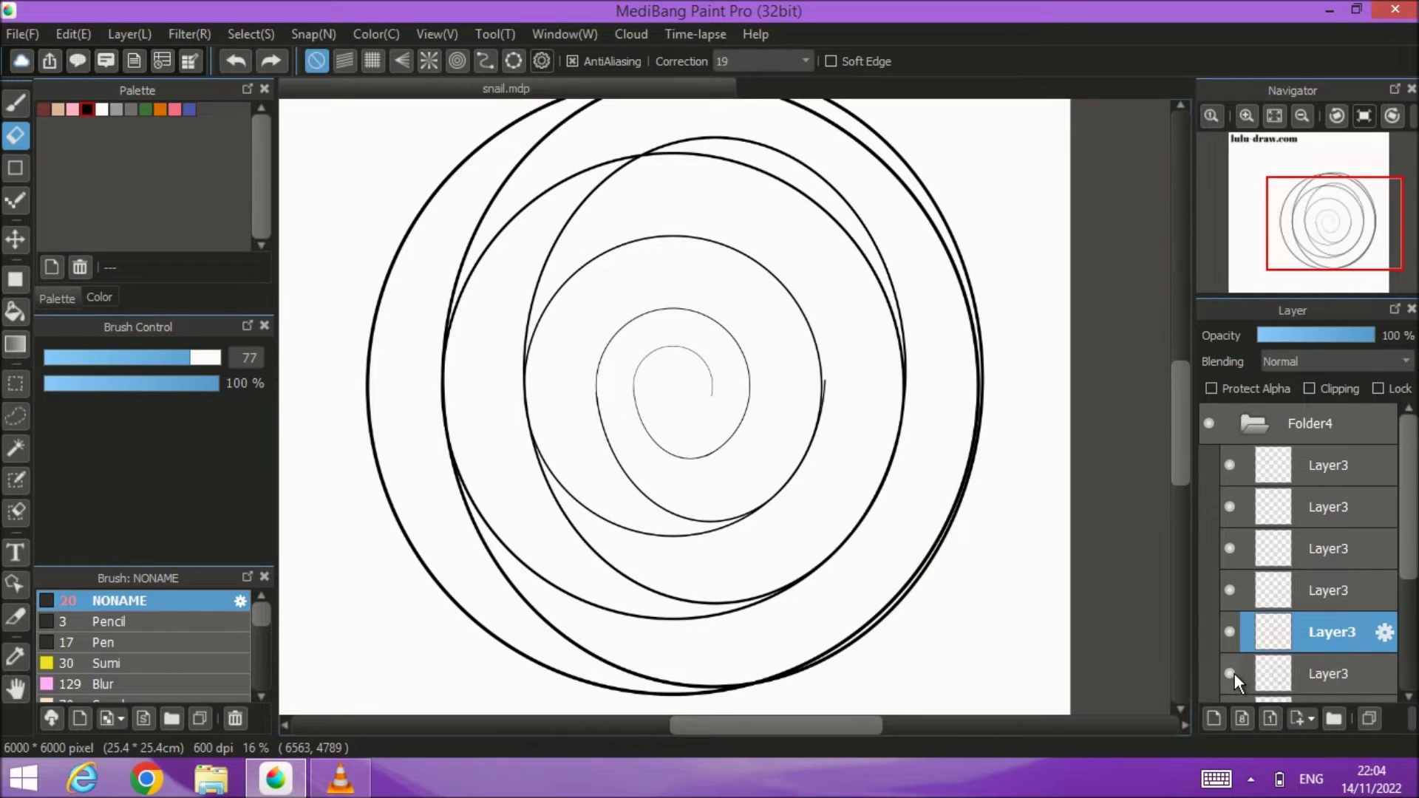
click(271, 62)
click(271, 62)
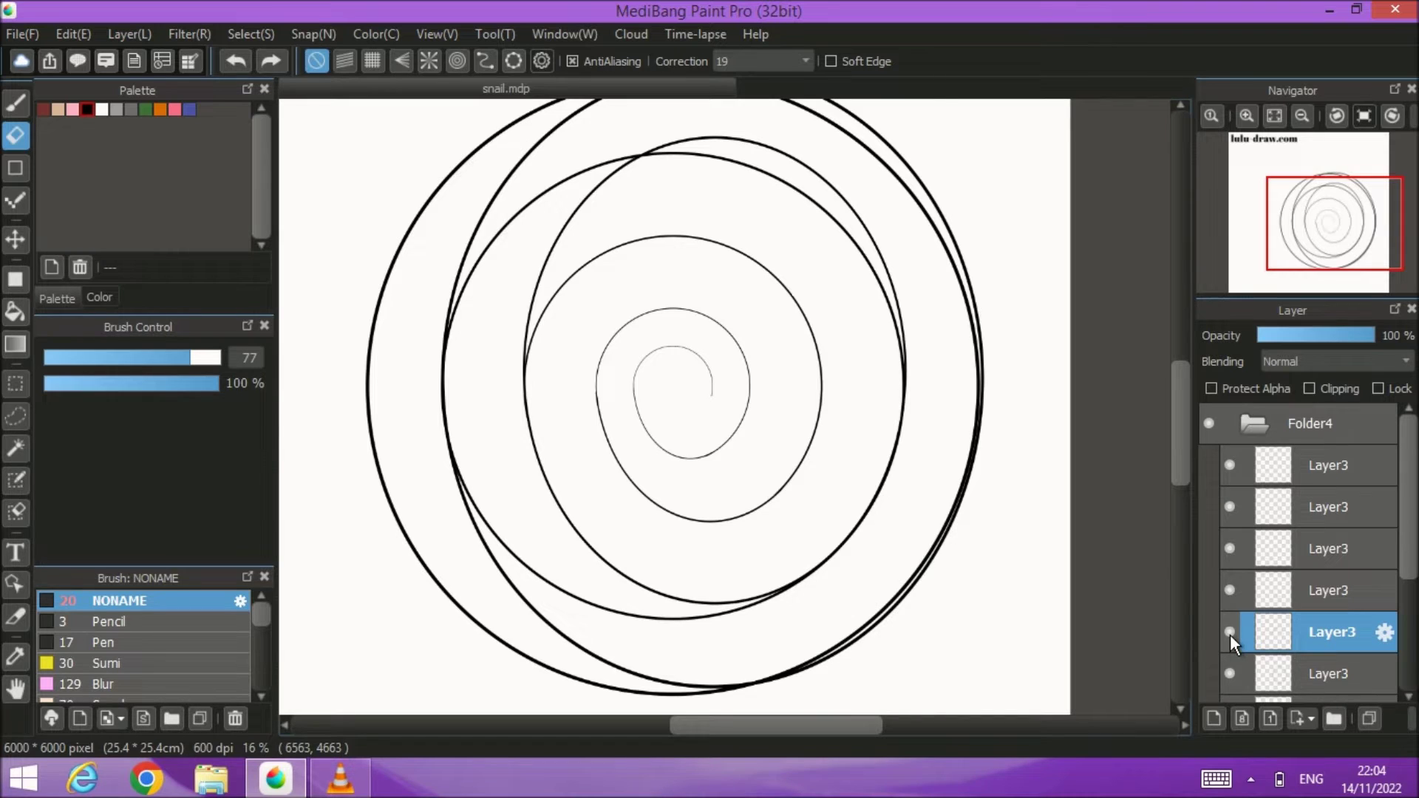
Step: Erase the upper part of the second circle's oval copy, from the third circle's left side around to the second circle's right side
click(1231, 671)
click(1231, 671)
click(1309, 671)
scroll(507, 374, up, 3)
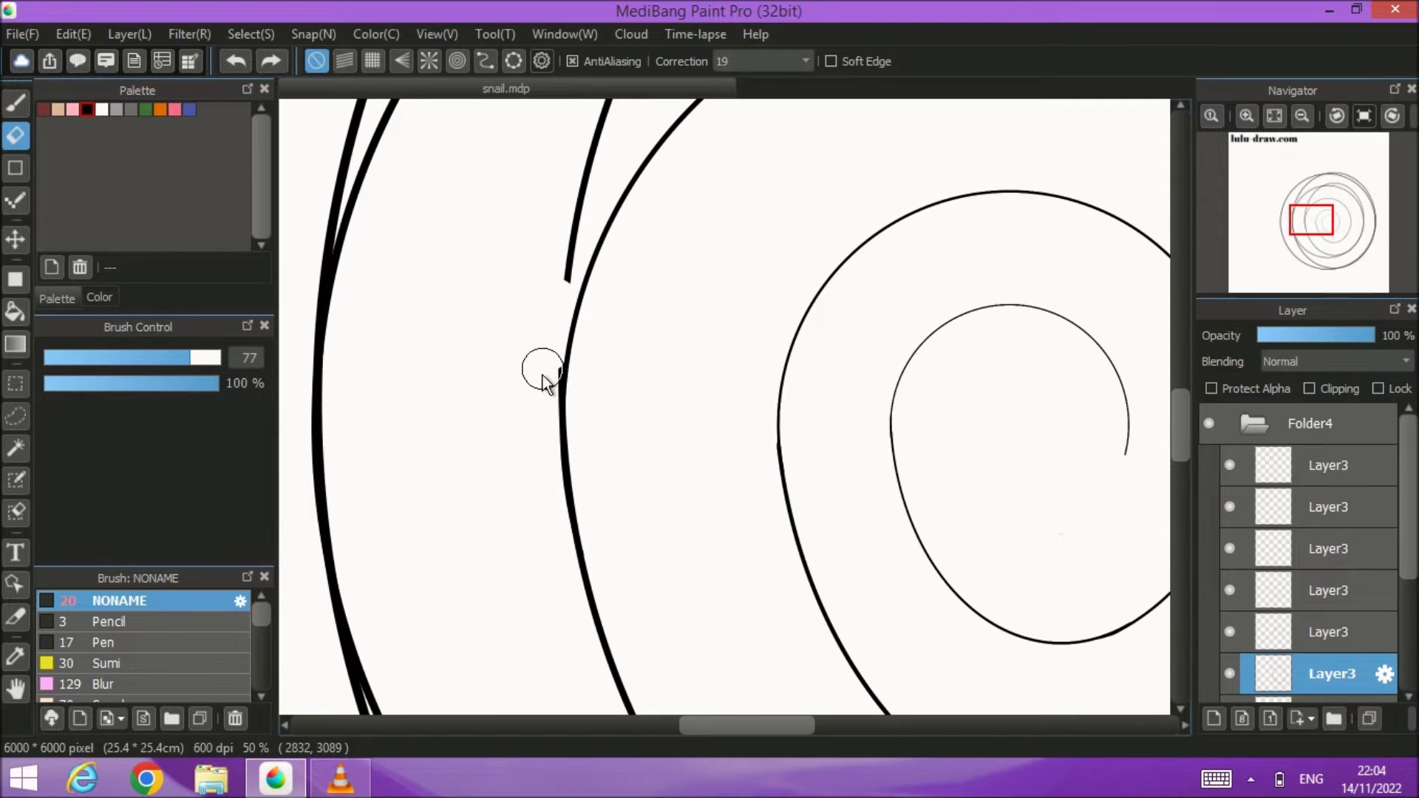
mouse_move(586, 311)
mouse_down()
mouse_move(526, 548)
mouse_move(465, 491)
mouse_up()
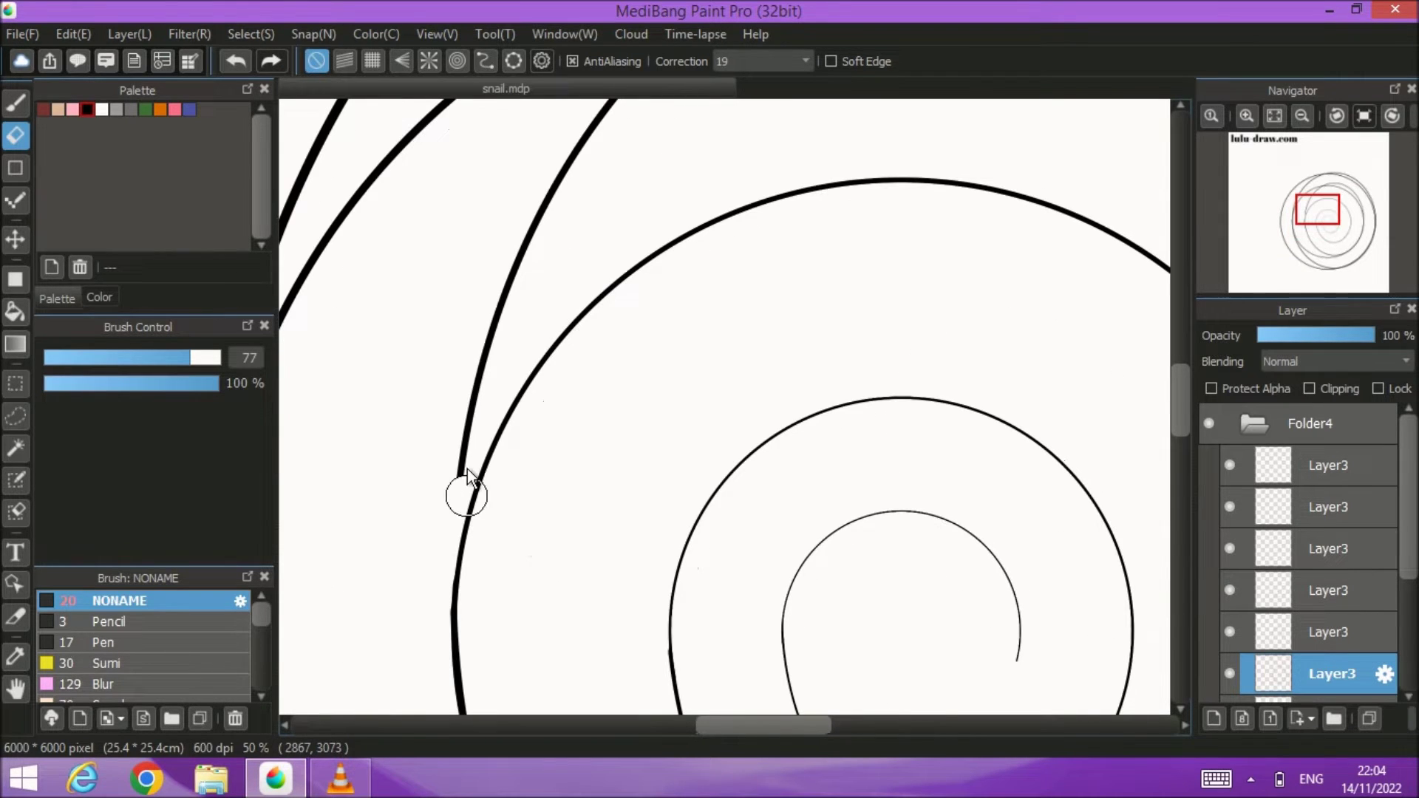
mouse_move(640, 178)
mouse_down()
mouse_move(421, 490)
mouse_move(392, 466)
mouse_up()
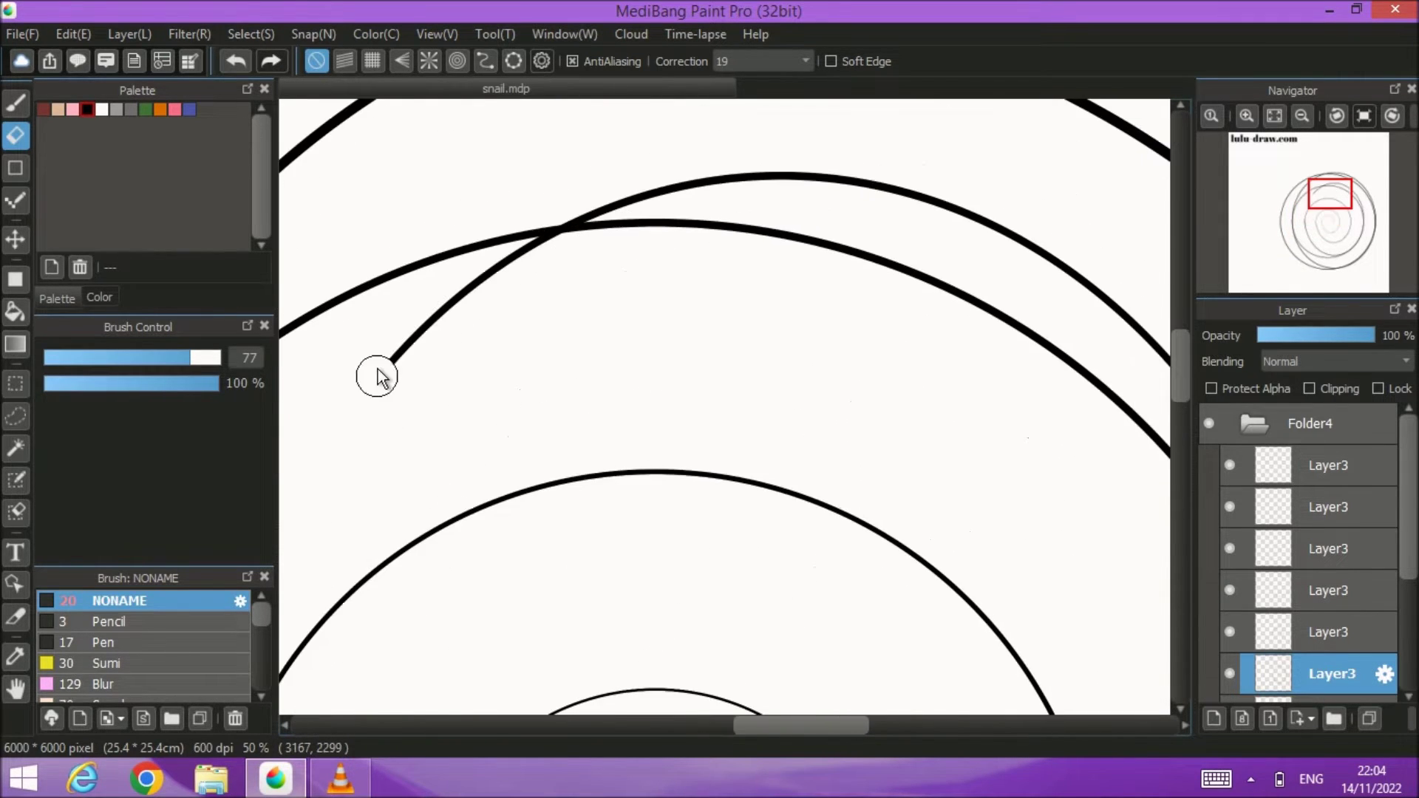
mouse_move(649, 206)
mouse_down()
mouse_move(845, 165)
mouse_move(1005, 215)
mouse_move(1050, 242)
mouse_move(1103, 314)
mouse_move(575, 188)
mouse_move(712, 350)
mouse_move(782, 521)
mouse_move(818, 679)
mouse_up()
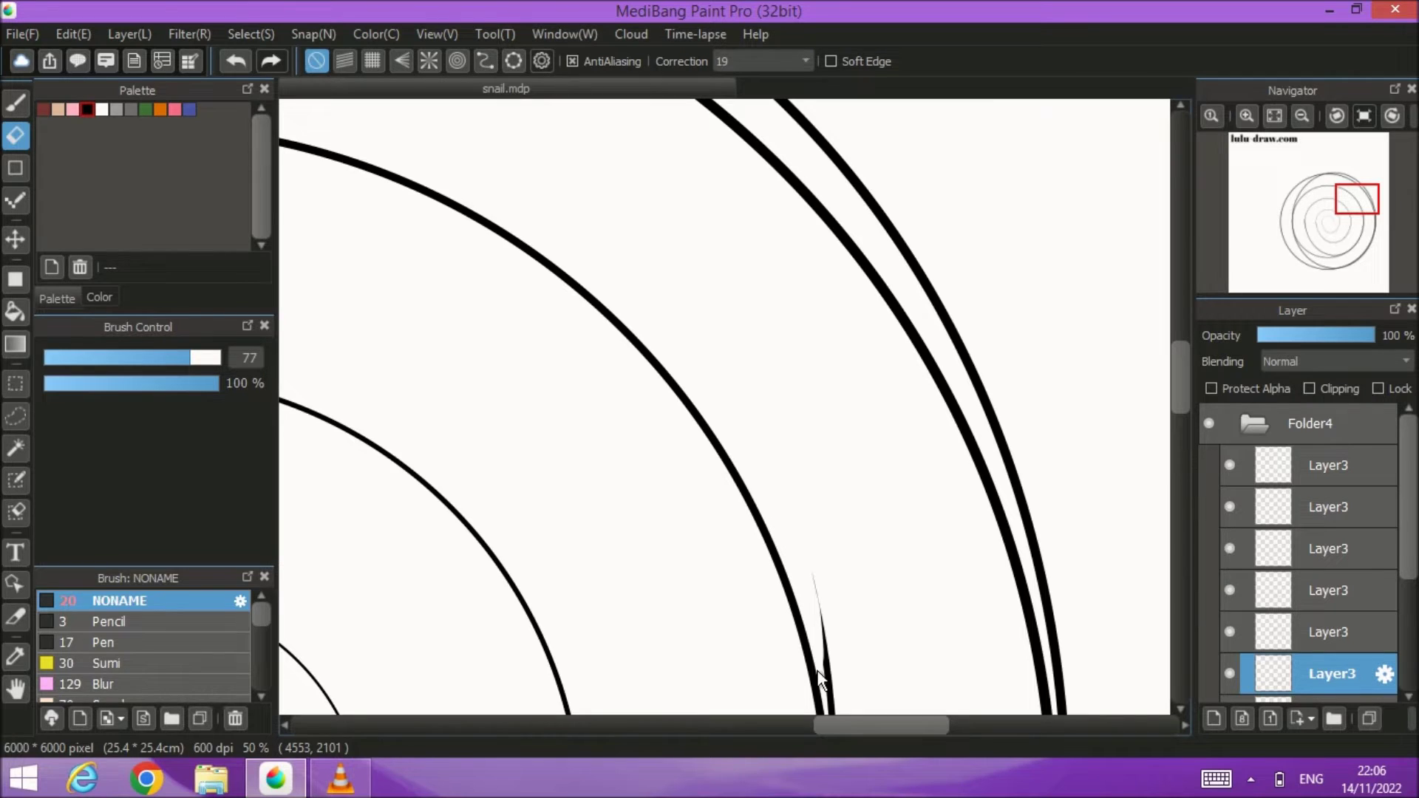
mouse_move(830, 624)
mouse_down()
mouse_move(807, 235)
mouse_move(828, 566)
mouse_up()
scroll(1298, 574, down, 1)
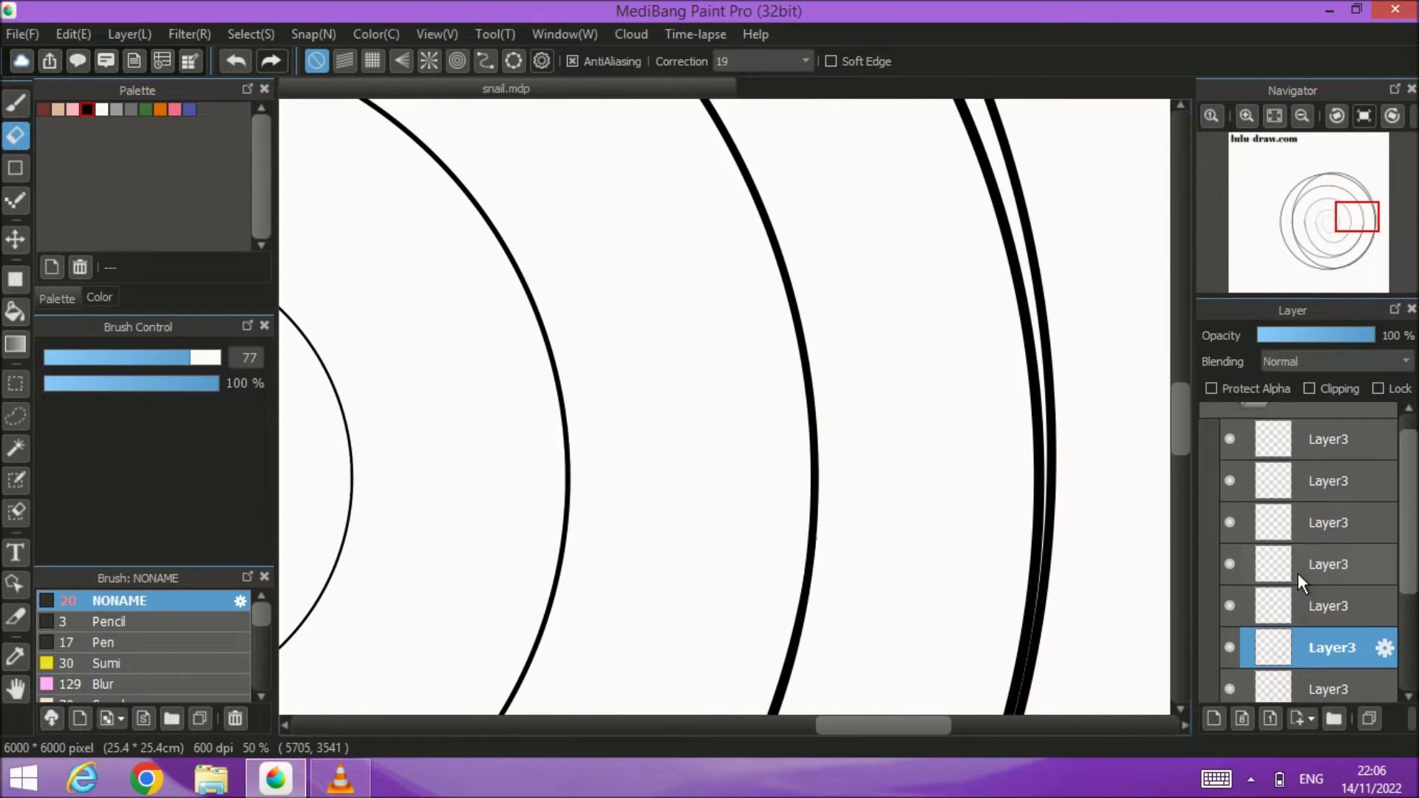
Step: Identify the layer that holds the second circle by hiding and showing the neighbouring layers, and make it active
scroll(1254, 631, down, 1)
click(1231, 659)
click(1230, 659)
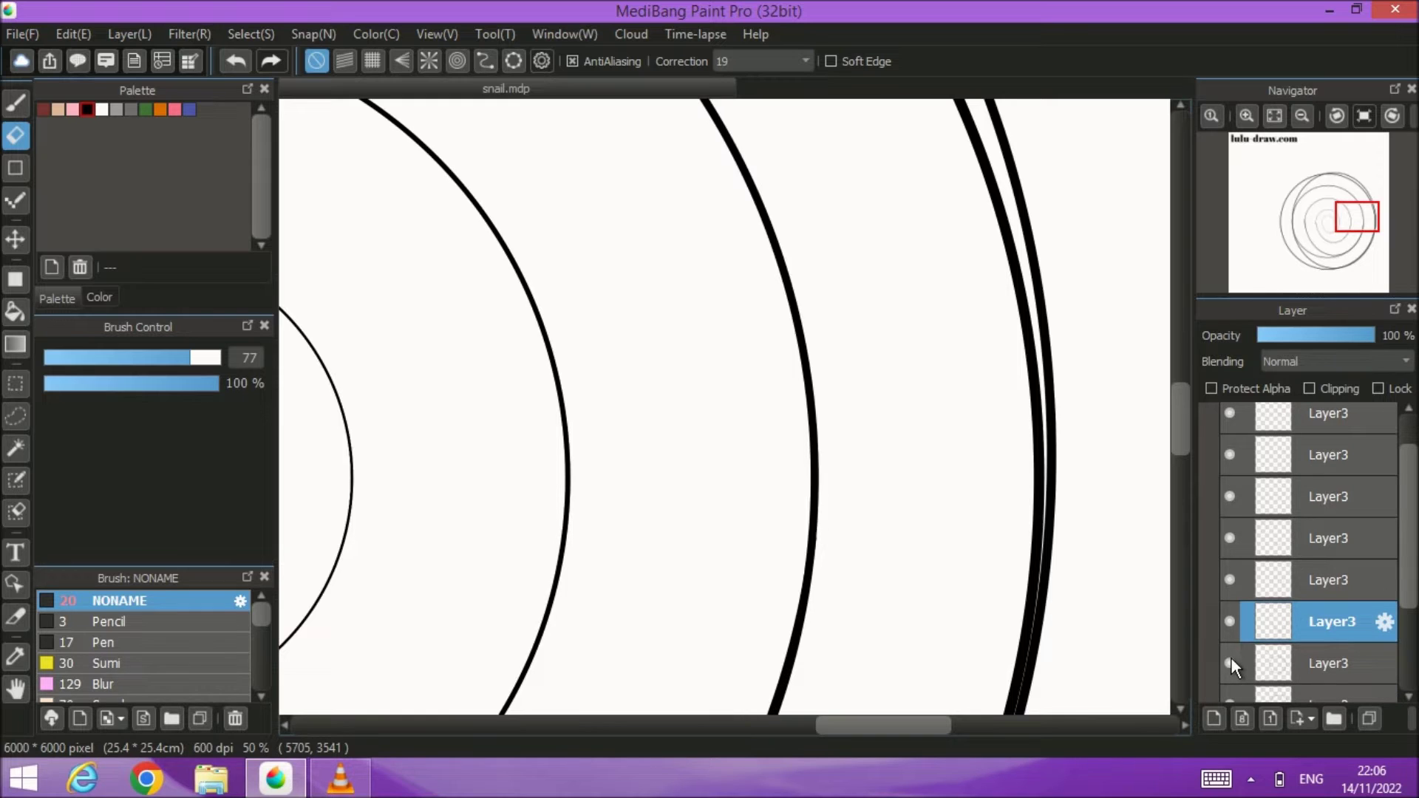
click(1231, 663)
click(1230, 663)
scroll(946, 438, up, 2)
scroll(946, 439, down, 4)
drag(930, 521, 961, 488)
click(1231, 621)
click(1231, 620)
click(1230, 663)
click(1230, 663)
scroll(761, 578, up, 2)
scroll(761, 578, up, 2)
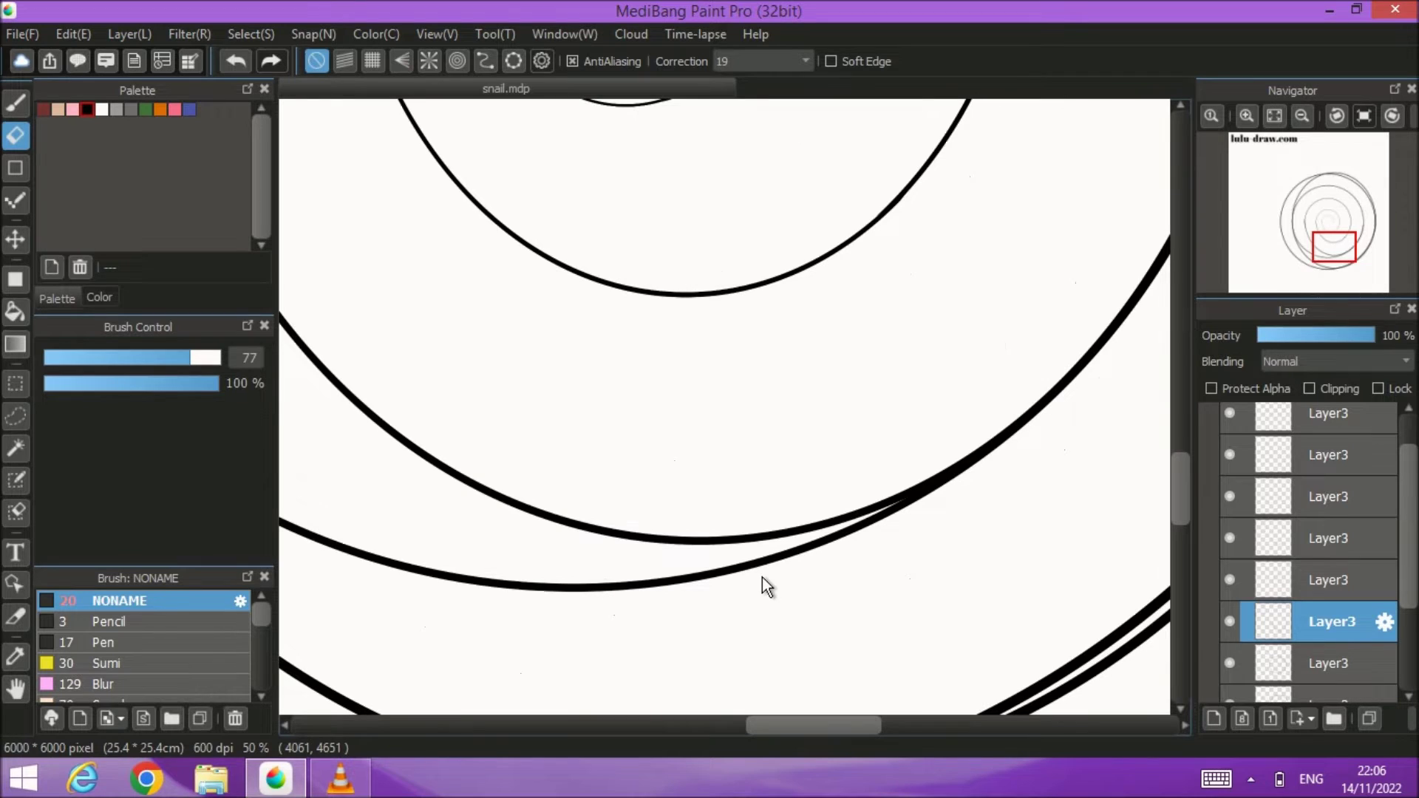
click(1347, 663)
Step: Erase the lower part of the second circle, from its lower right contact with the oval copy around to its lower left
mouse_move(595, 586)
mouse_down()
mouse_move(822, 565)
mouse_move(949, 498)
mouse_move(839, 558)
mouse_move(762, 563)
mouse_move(926, 506)
mouse_move(979, 480)
mouse_move(998, 450)
mouse_up()
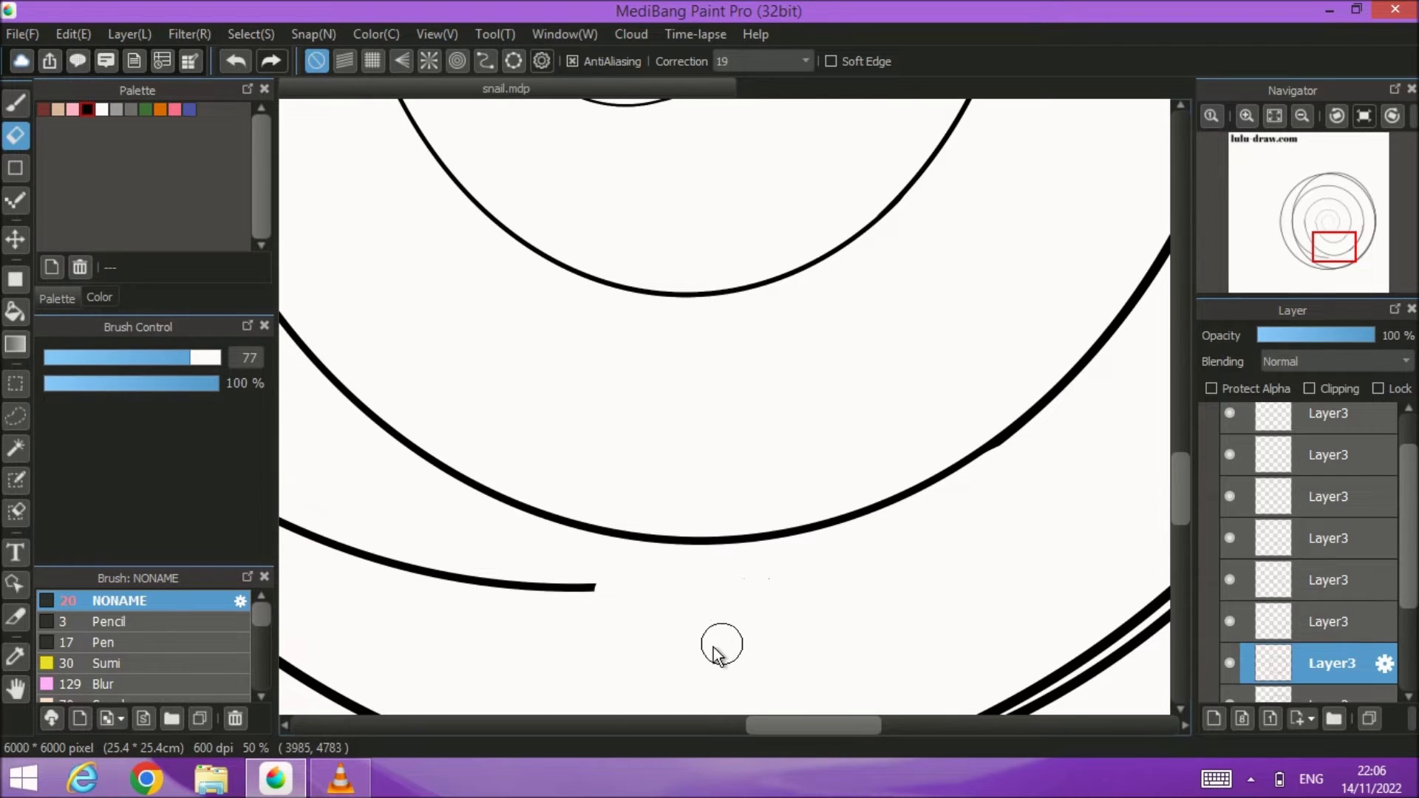
drag(586, 592, 442, 574)
drag(362, 540, 372, 546)
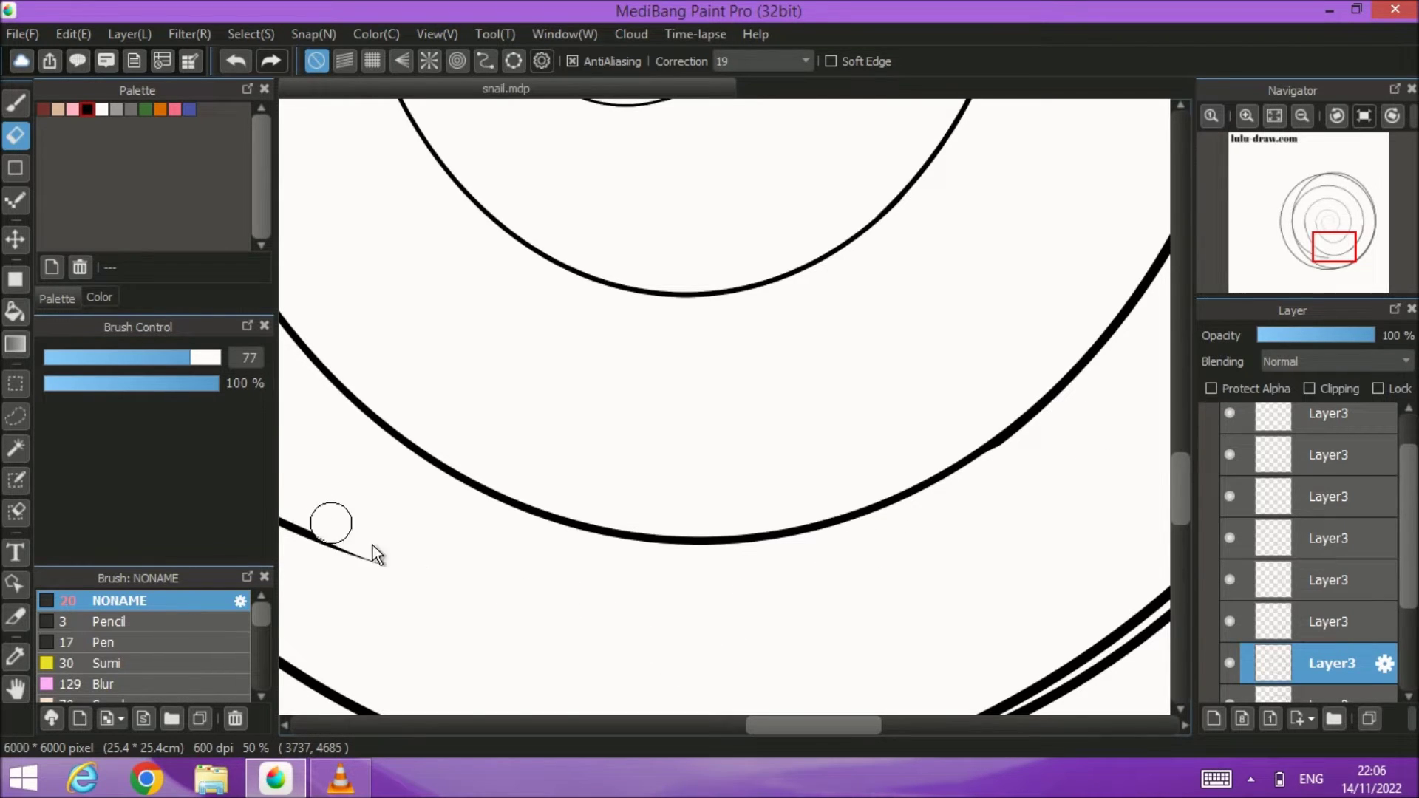
mouse_move(295, 521)
mouse_down()
mouse_move(809, 639)
mouse_move(659, 546)
mouse_up()
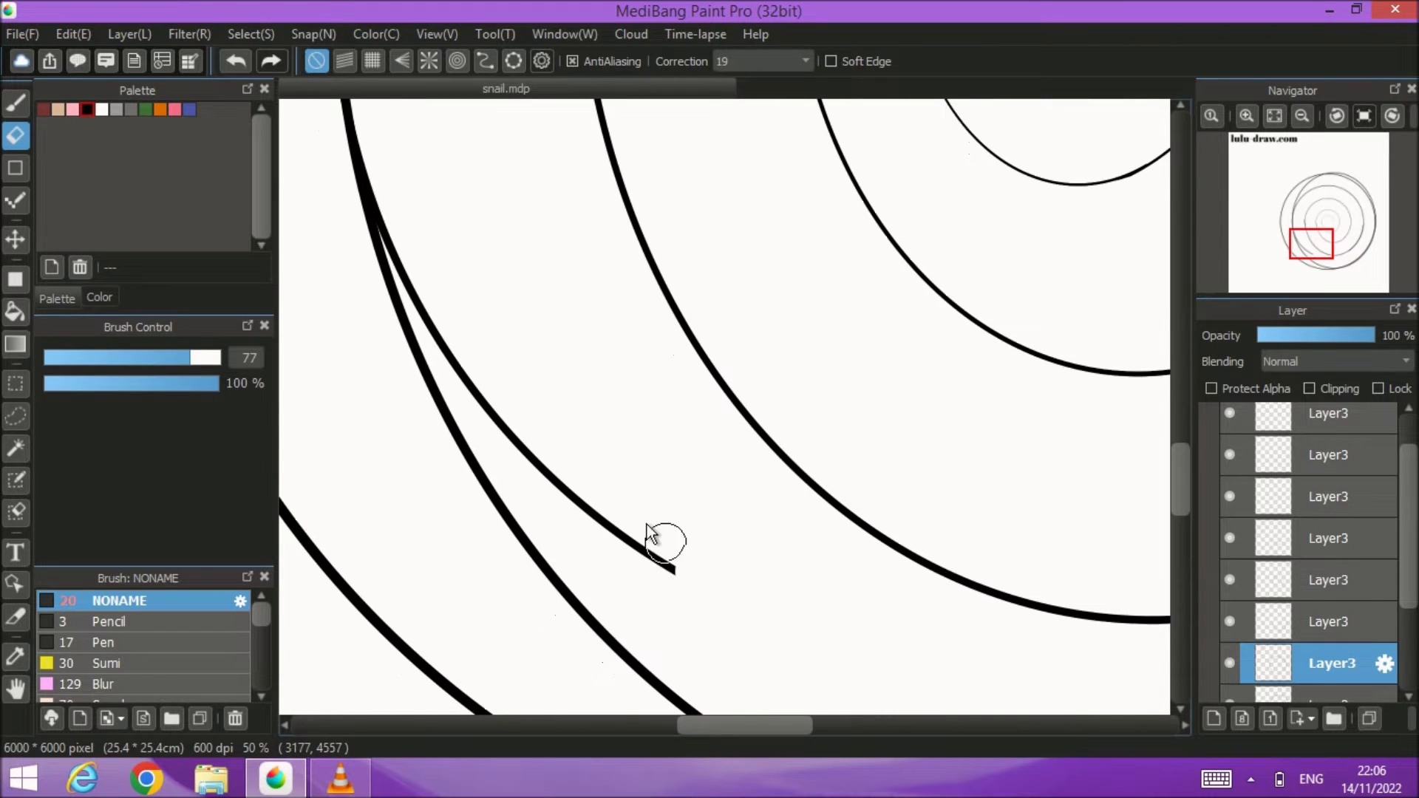
scroll(580, 477, down, 5)
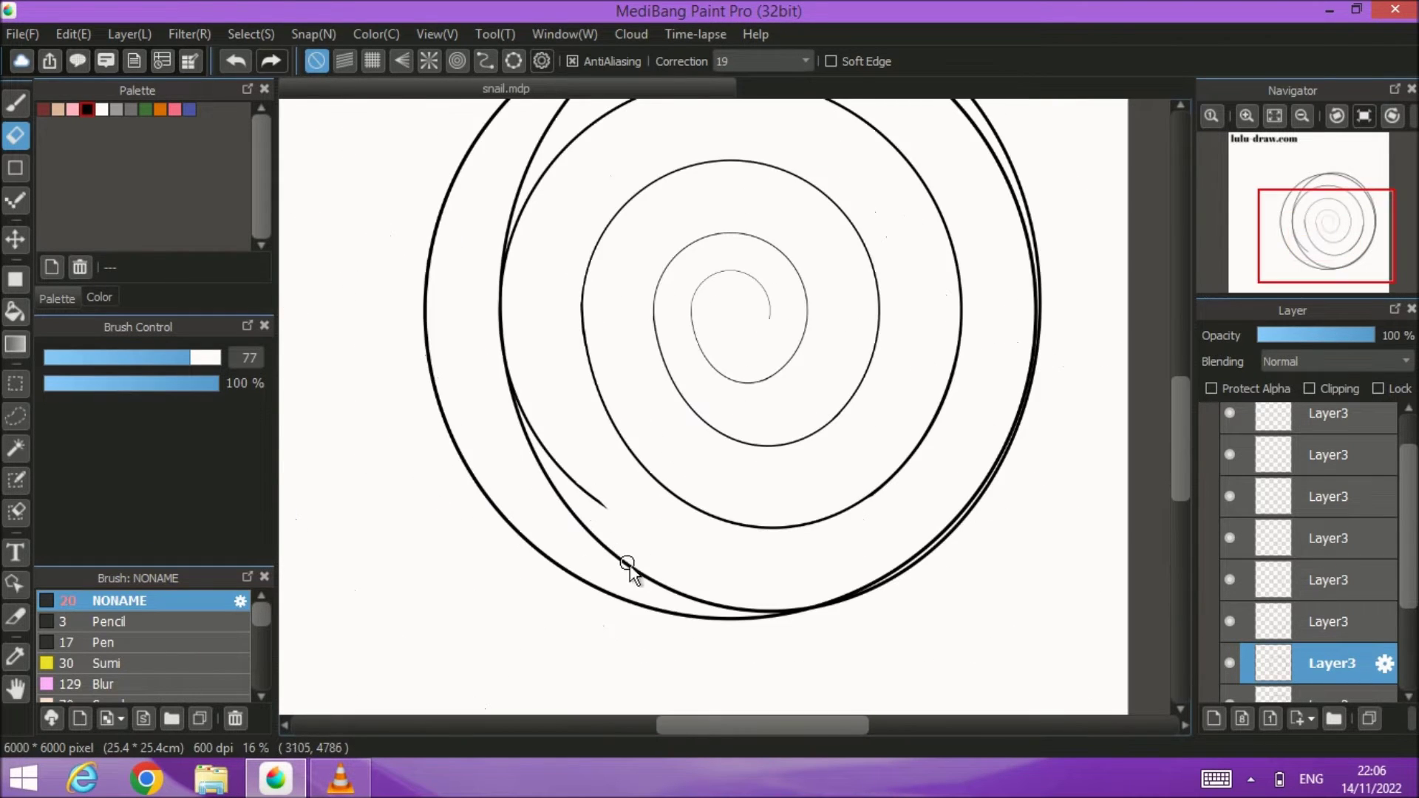
drag(747, 566, 655, 624)
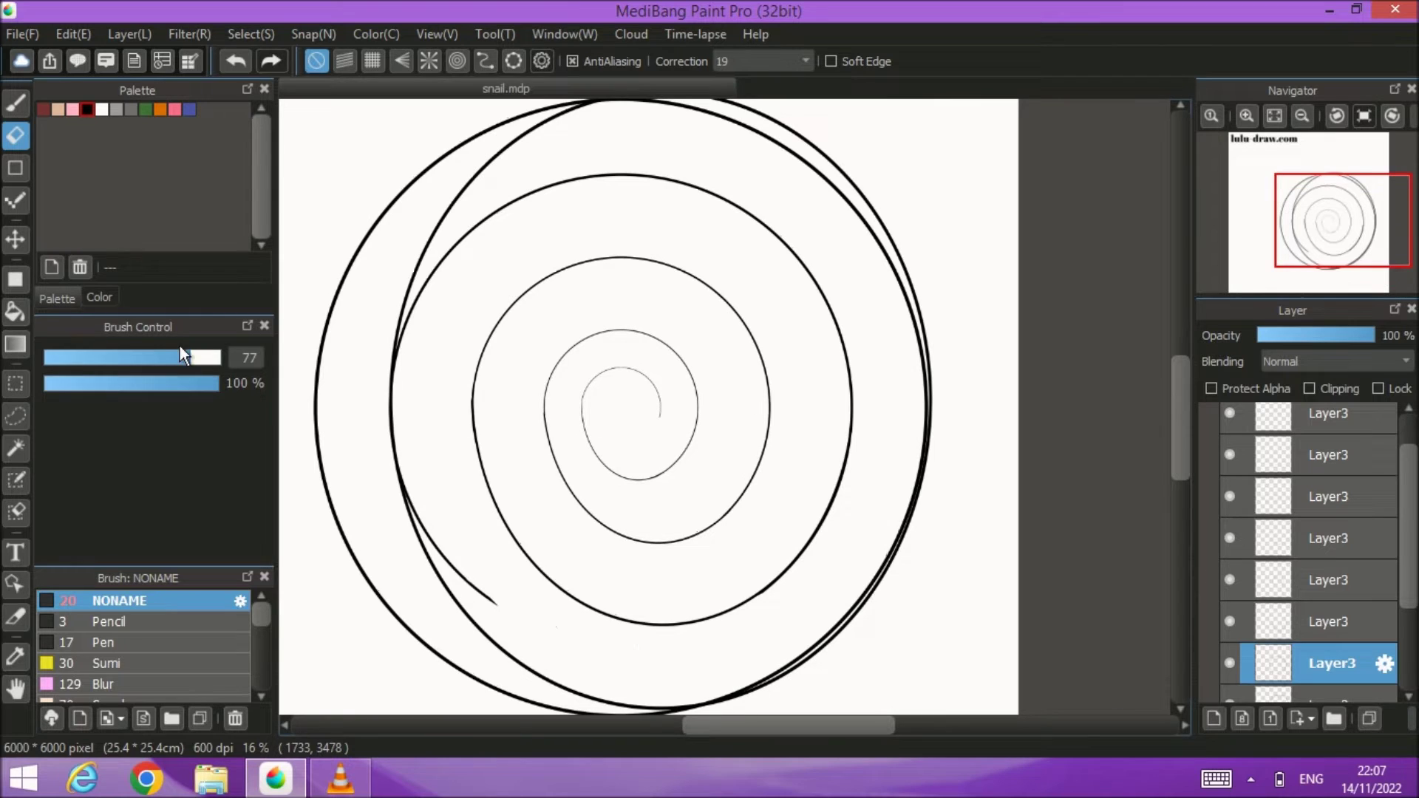
Step: Set the eraser size to 135 and erase the second circle's remaining lower left tail, undoing the stroke that cuts into its upper left
drag(173, 357, 230, 375)
scroll(475, 497, up, 2)
mouse_move(484, 650)
mouse_down()
mouse_move(443, 586)
mouse_move(393, 338)
mouse_up()
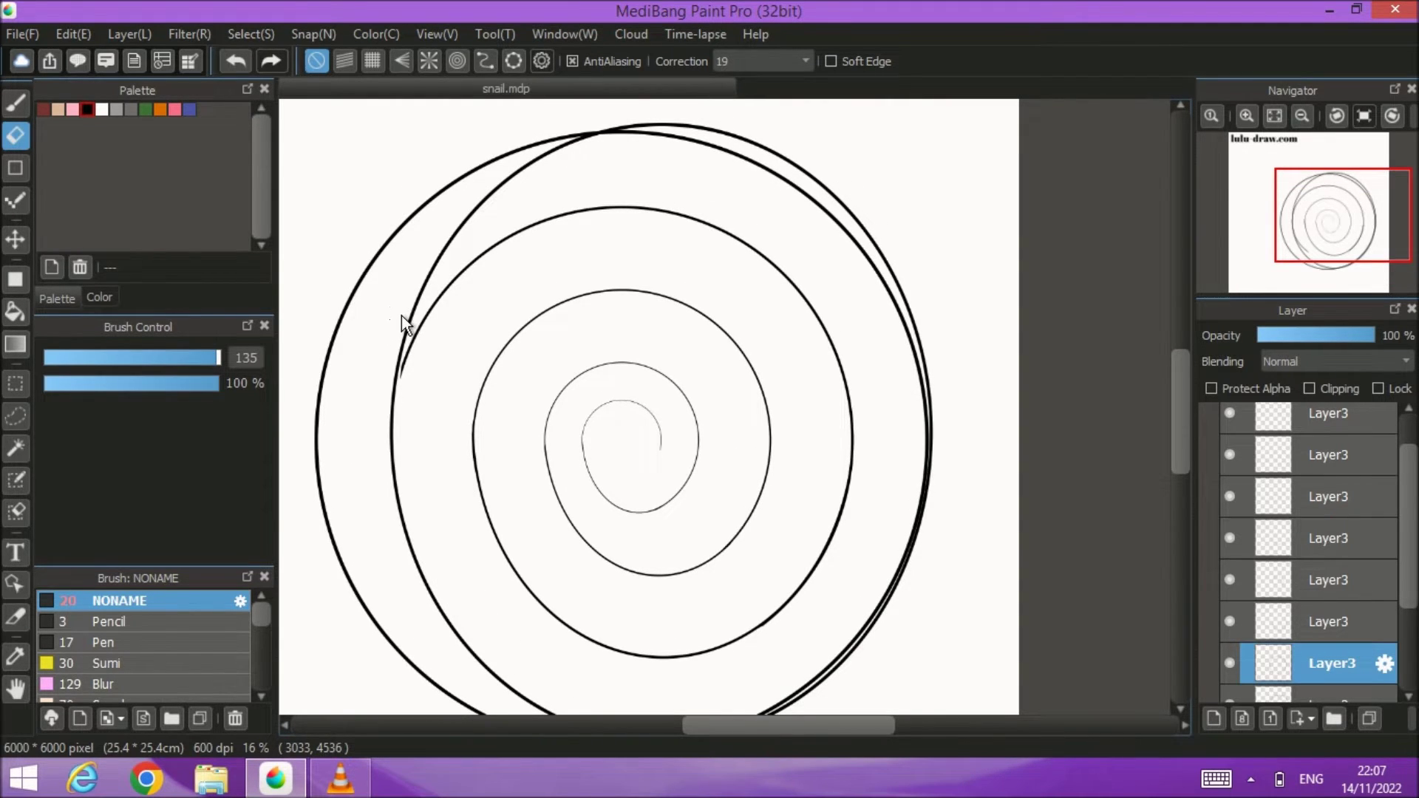
click(237, 60)
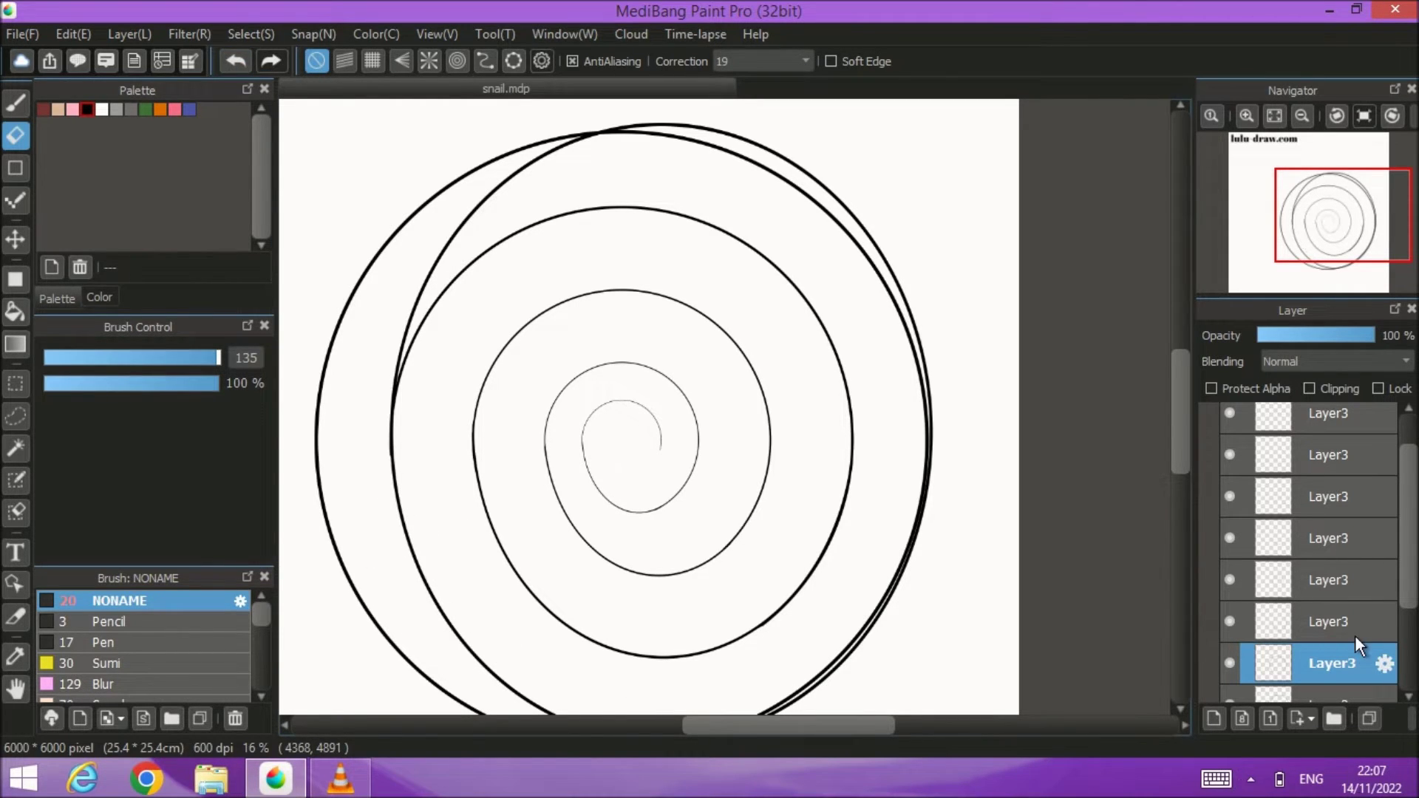
Step: Identify the layer of the outermost circle's oval copy by hiding and showing it, and make that layer active
scroll(1362, 629, down, 2)
click(1229, 627)
click(1229, 627)
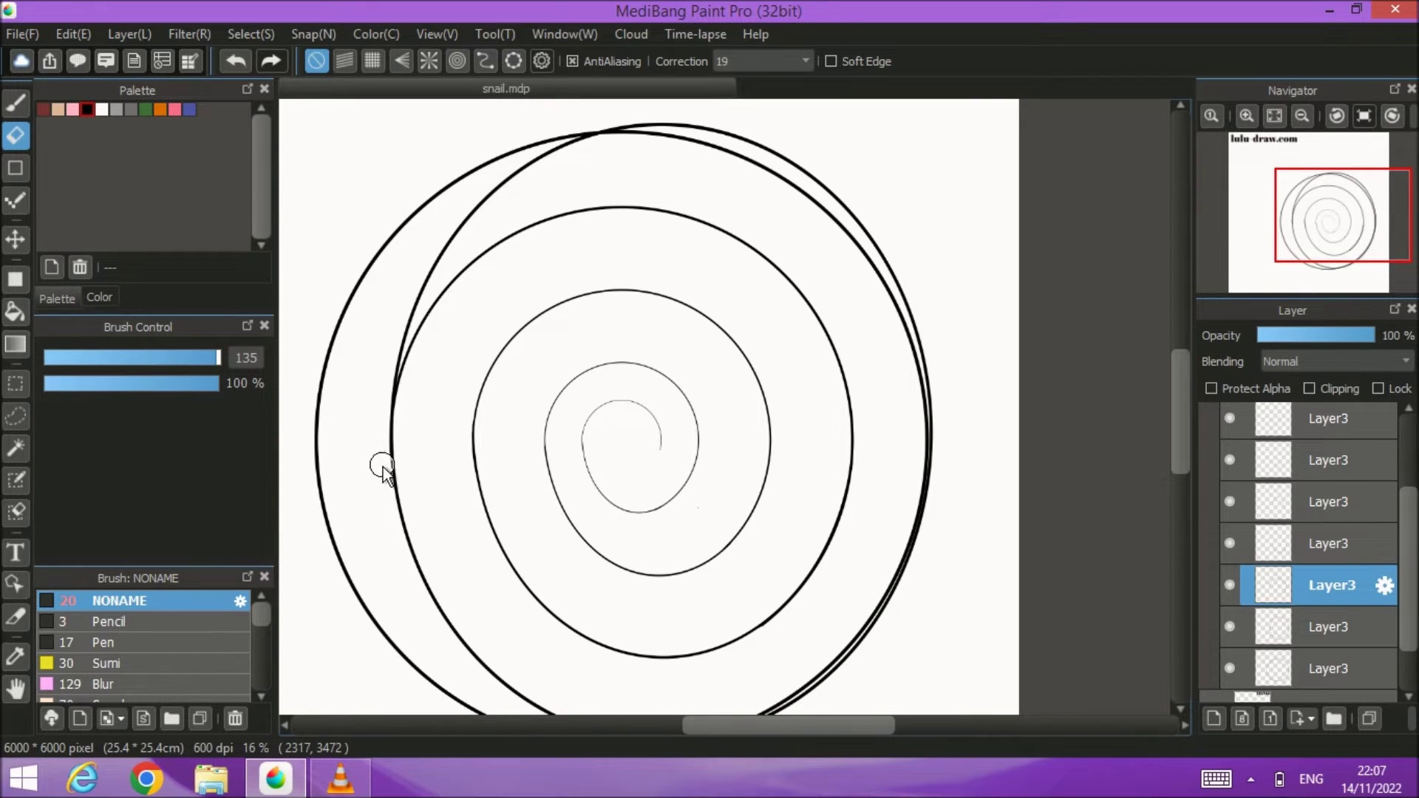
click(1302, 645)
scroll(393, 399, up, 4)
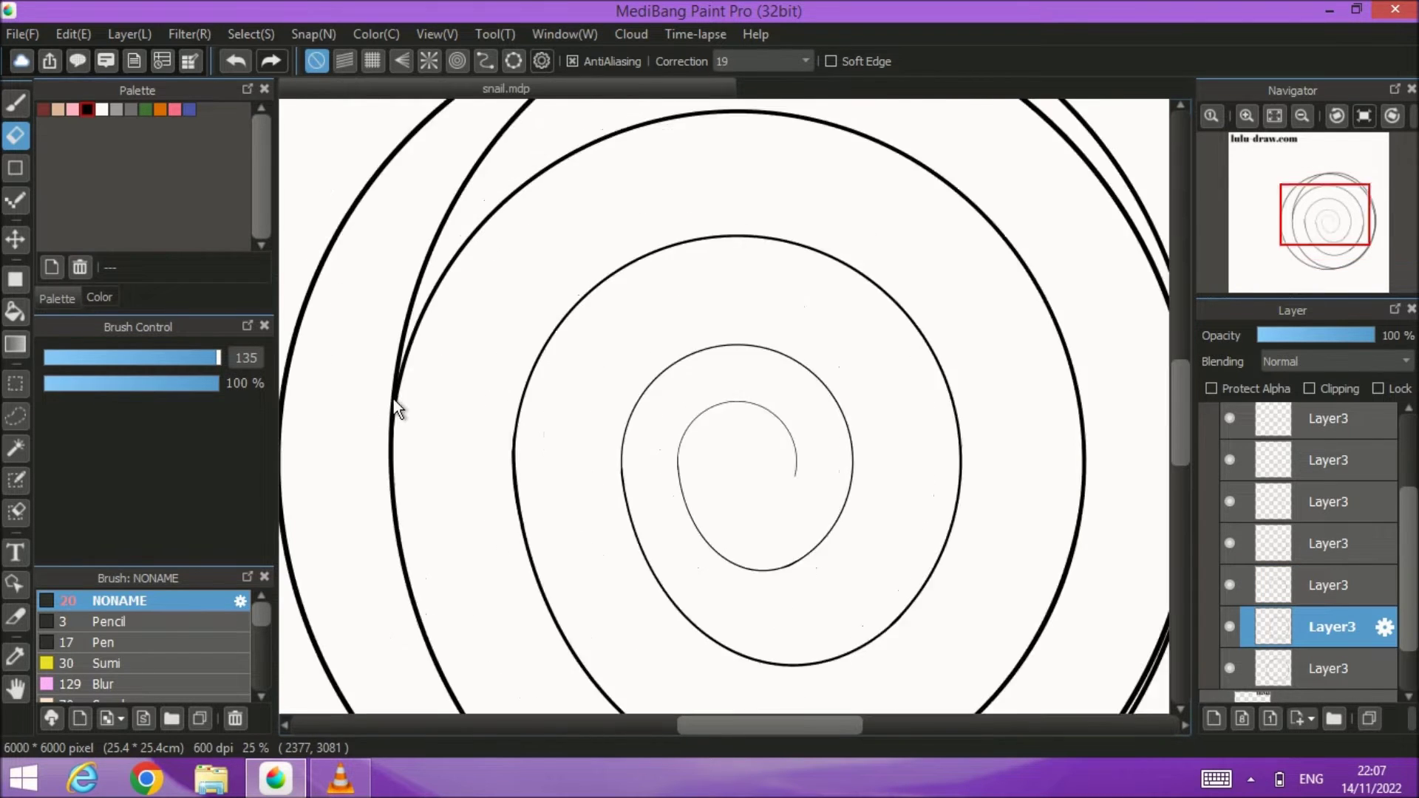
drag(406, 459, 495, 335)
drag(533, 235, 479, 350)
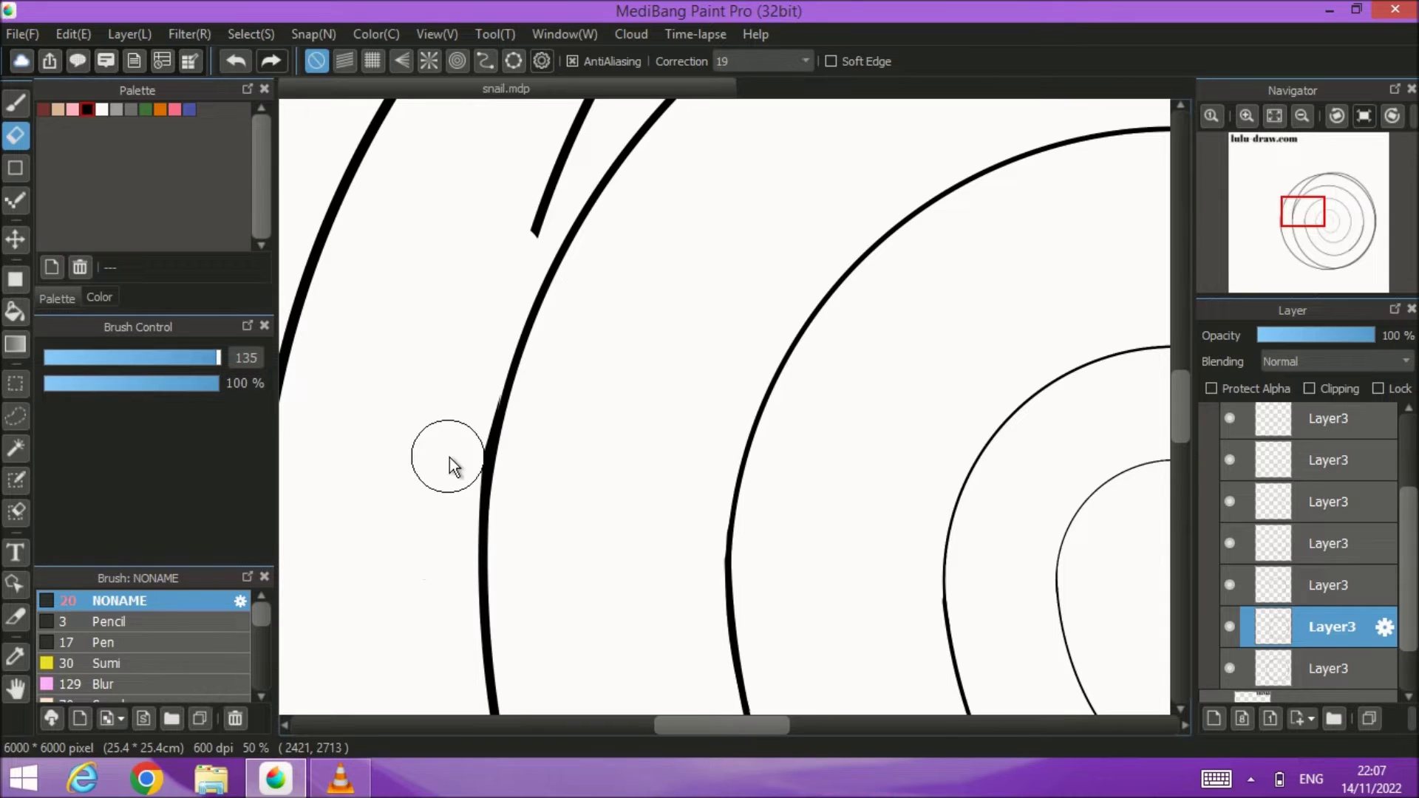
click(235, 60)
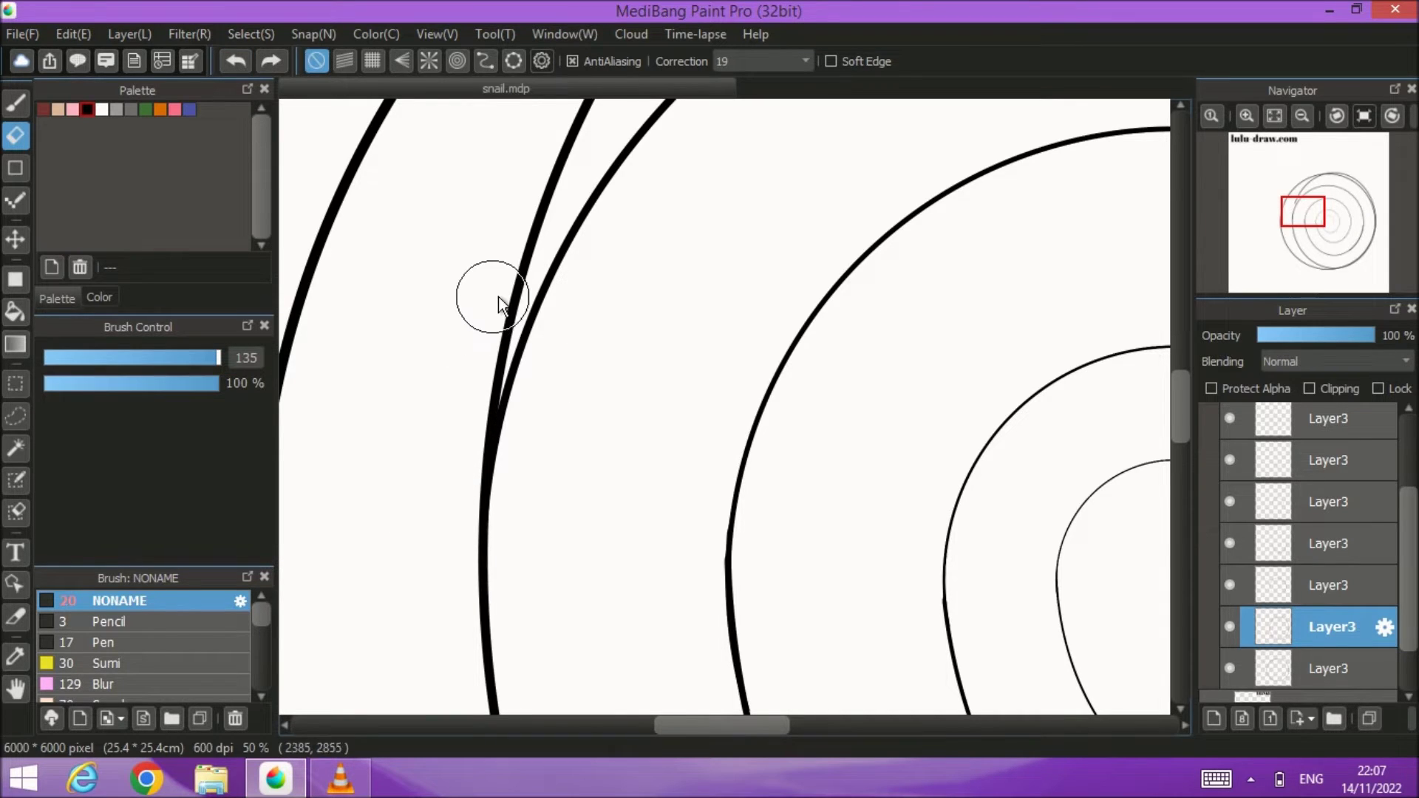
Step: Erase the upper part of the outermost circle's oval copy, from the second circle's left side around to the outermost circle's lower right
drag(507, 311, 490, 384)
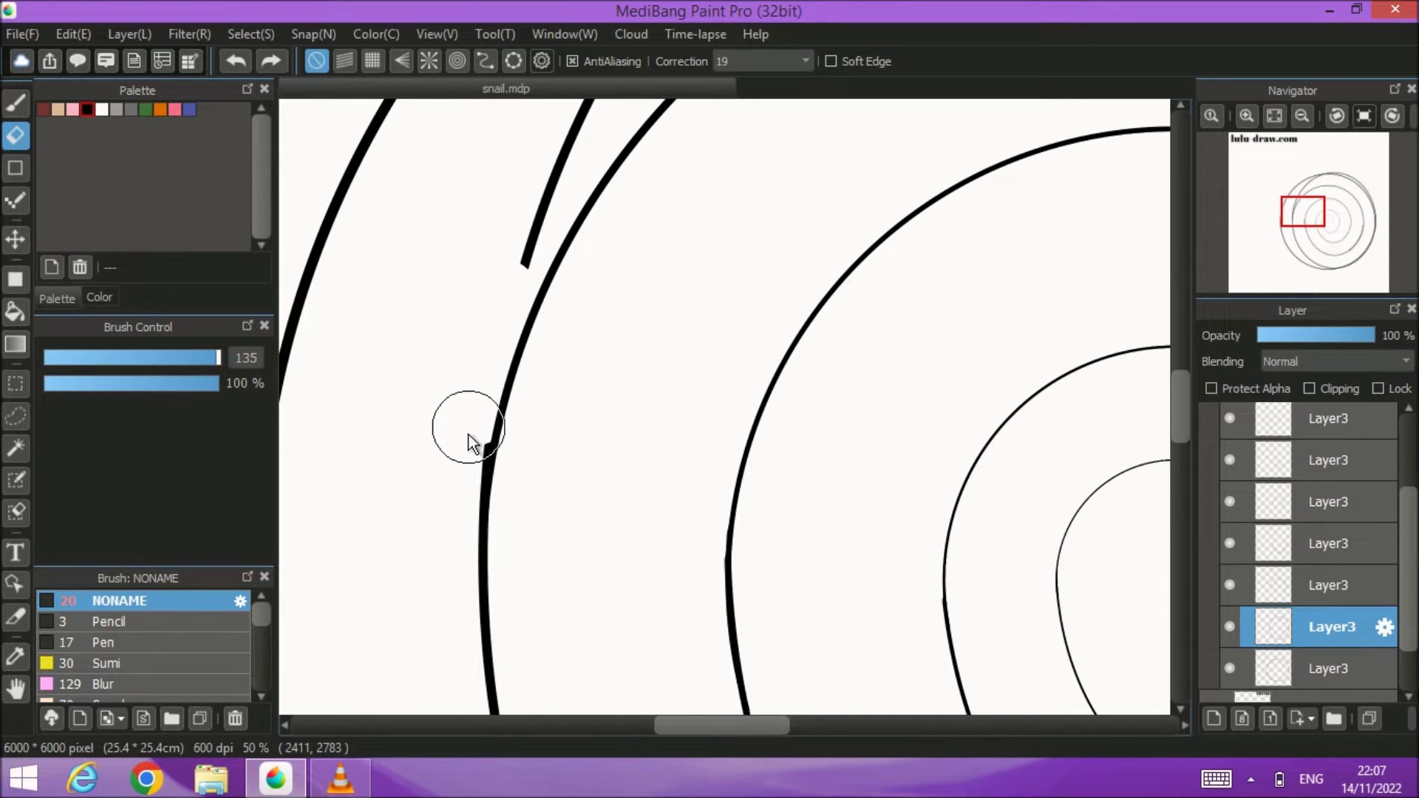
scroll(619, 393, up, 1)
scroll(619, 393, down, 5)
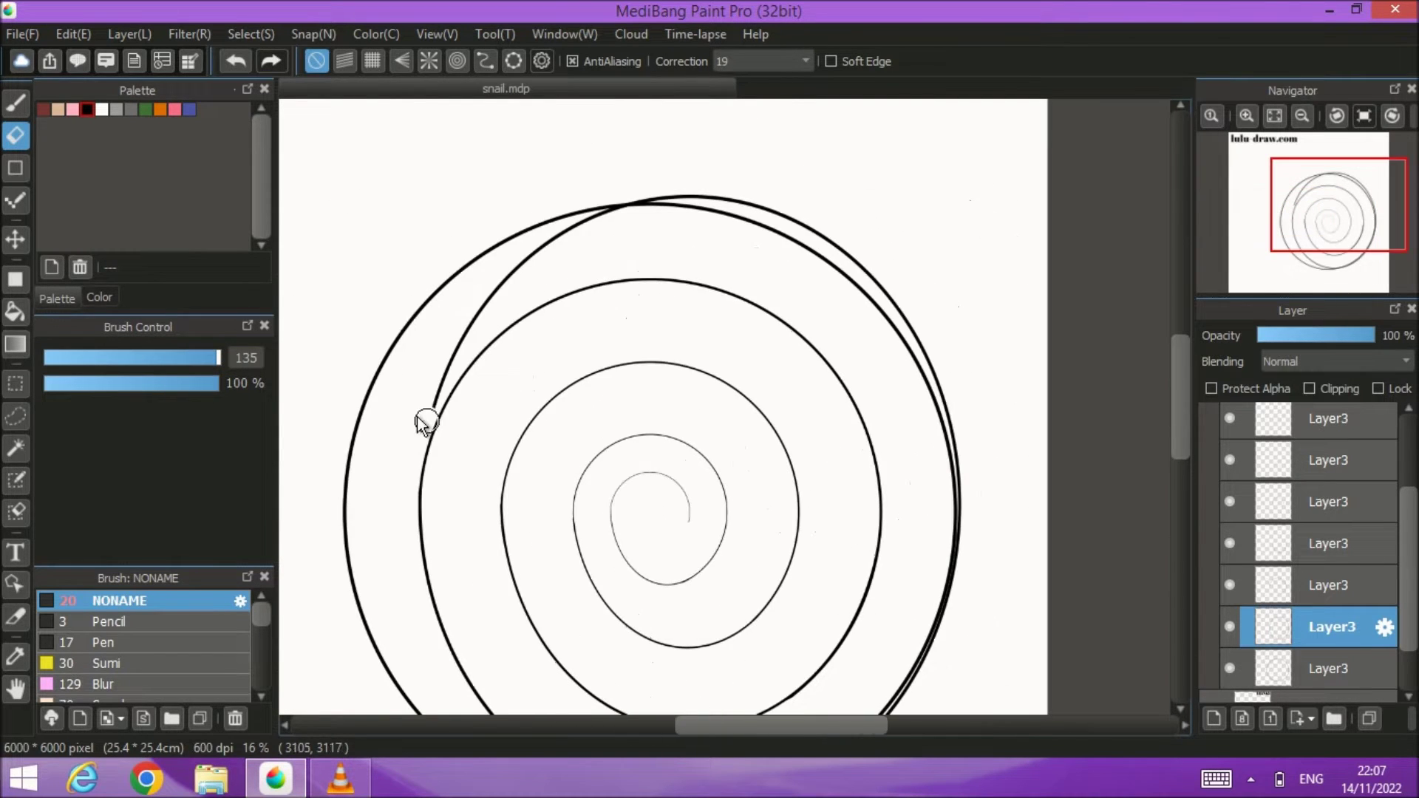
mouse_move(427, 421)
mouse_down()
mouse_move(471, 317)
mouse_move(518, 266)
mouse_move(644, 203)
mouse_move(716, 199)
mouse_move(861, 262)
mouse_move(913, 332)
mouse_move(966, 528)
mouse_move(913, 467)
mouse_move(902, 316)
mouse_move(898, 352)
mouse_move(943, 363)
mouse_move(941, 351)
mouse_move(932, 414)
mouse_move(897, 483)
mouse_move(802, 589)
mouse_move(720, 586)
mouse_move(670, 449)
mouse_up()
scroll(723, 586, up, 3)
mouse_move(976, 390)
mouse_down()
mouse_move(940, 404)
mouse_move(731, 530)
mouse_up()
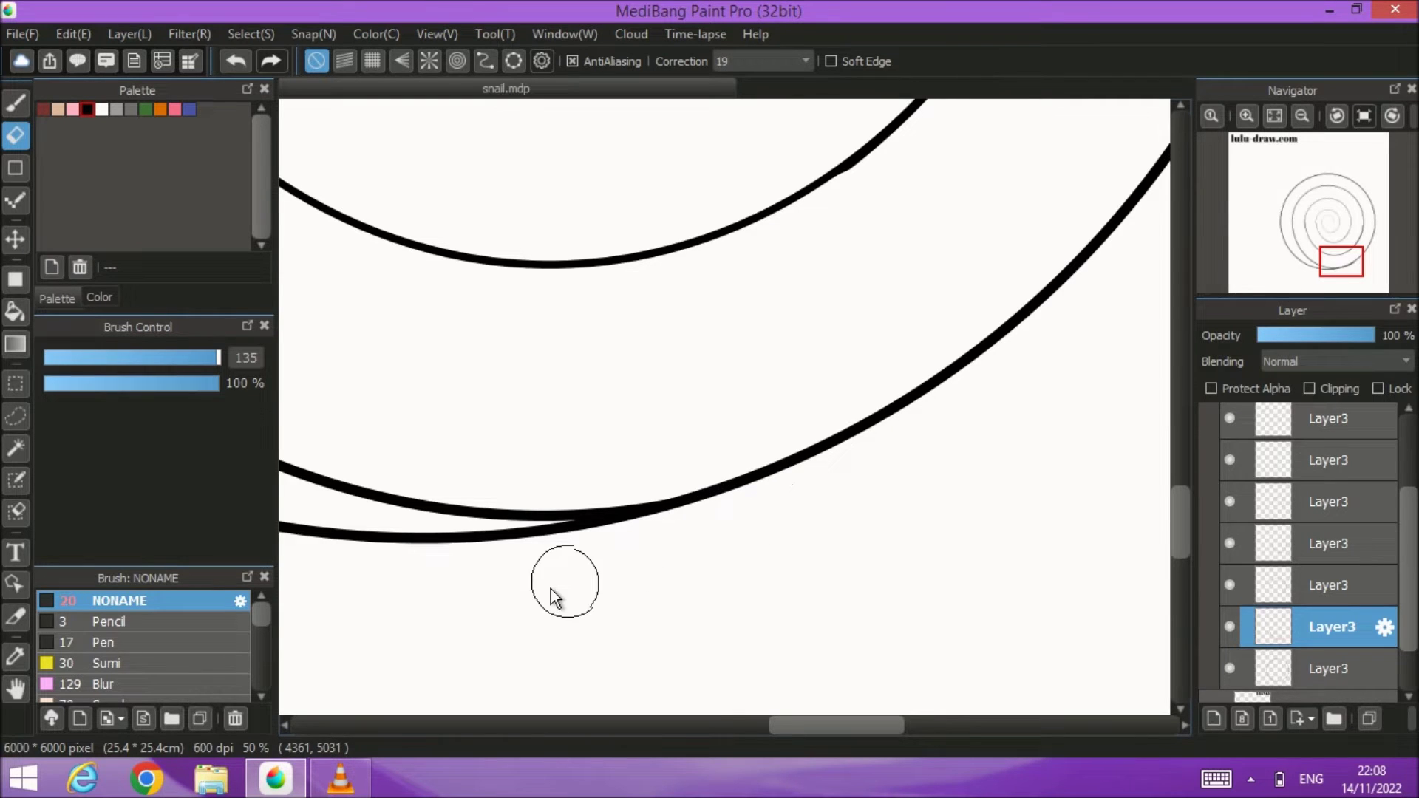
scroll(697, 521, down, 3)
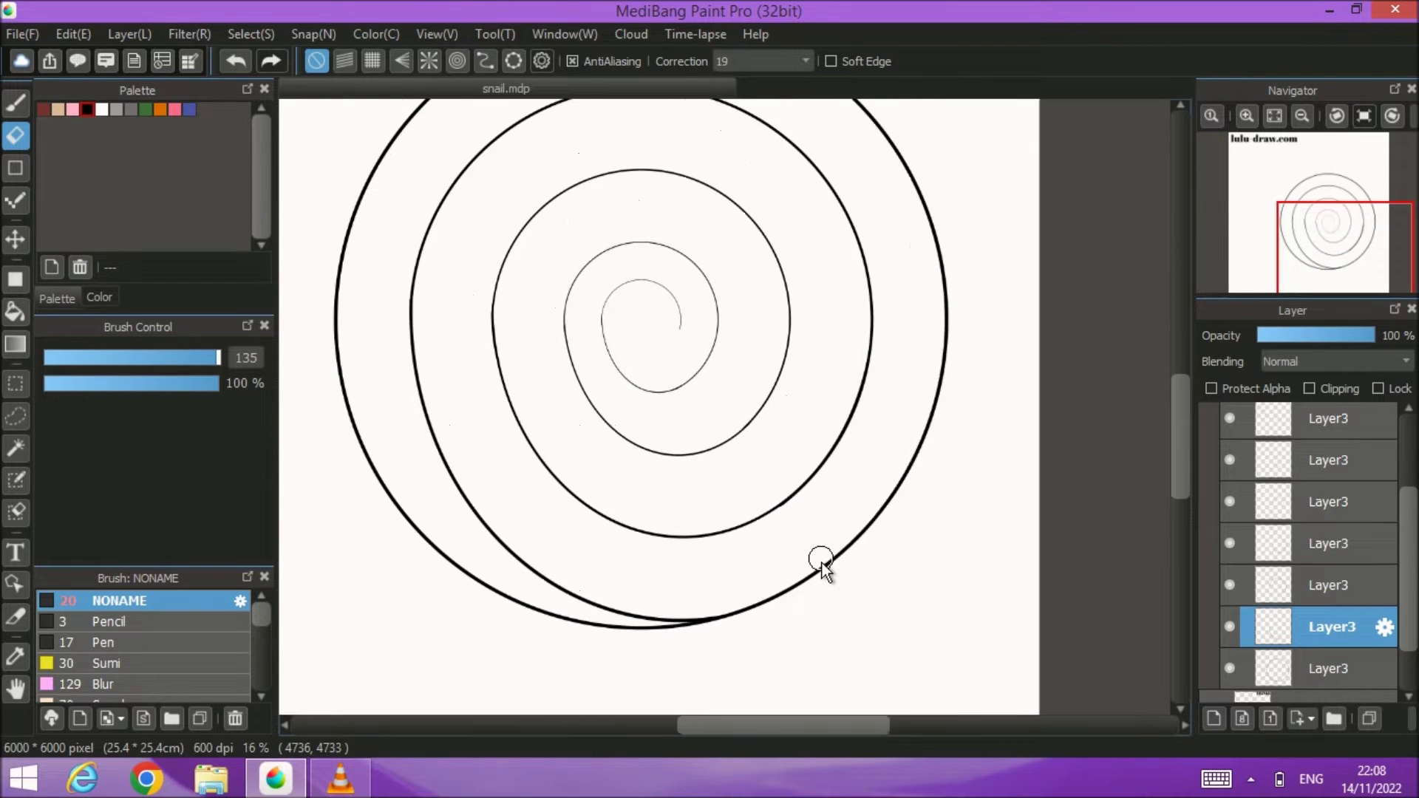
Step: Duplicate the layer of a small inner spiral line to make the line bolder
click(1272, 115)
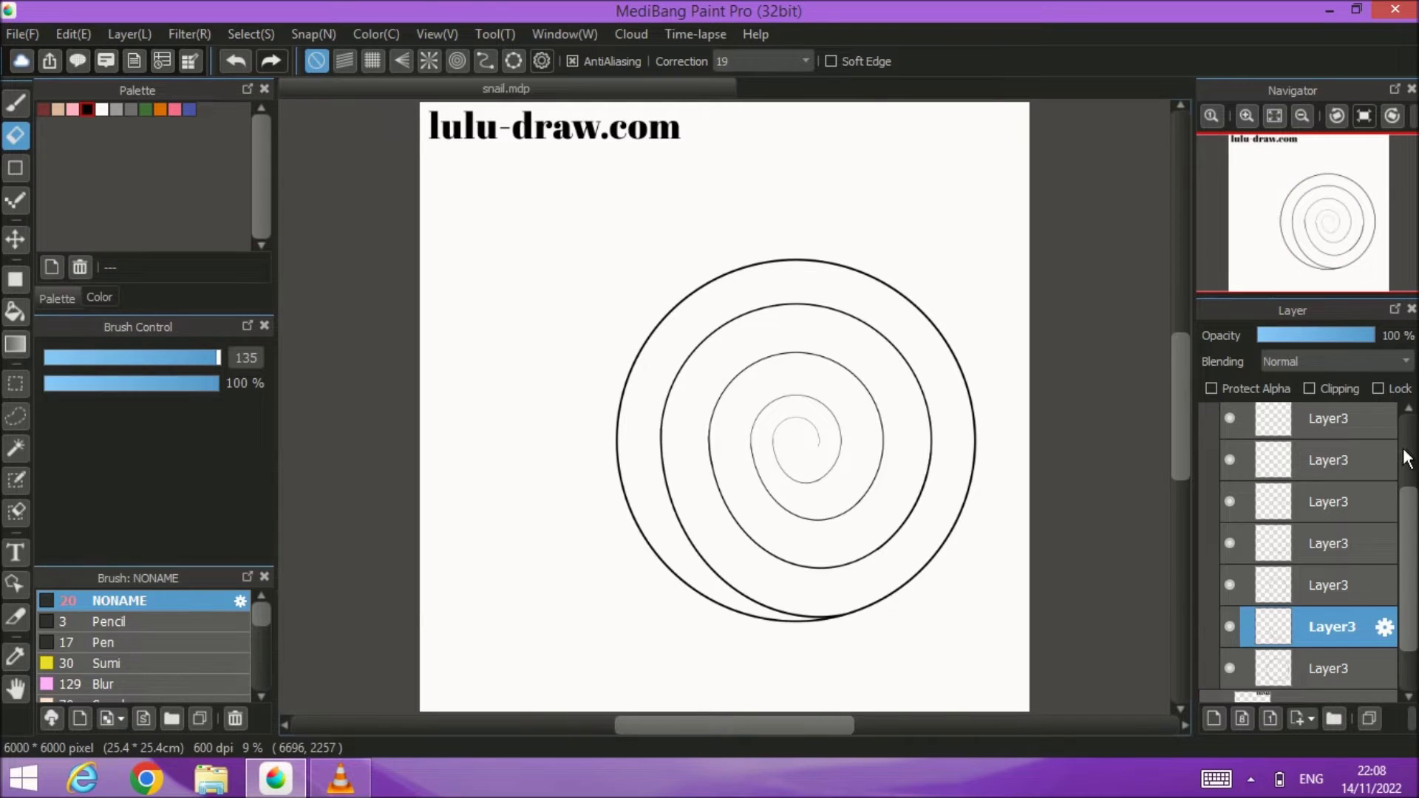
scroll(1261, 480, up, 2)
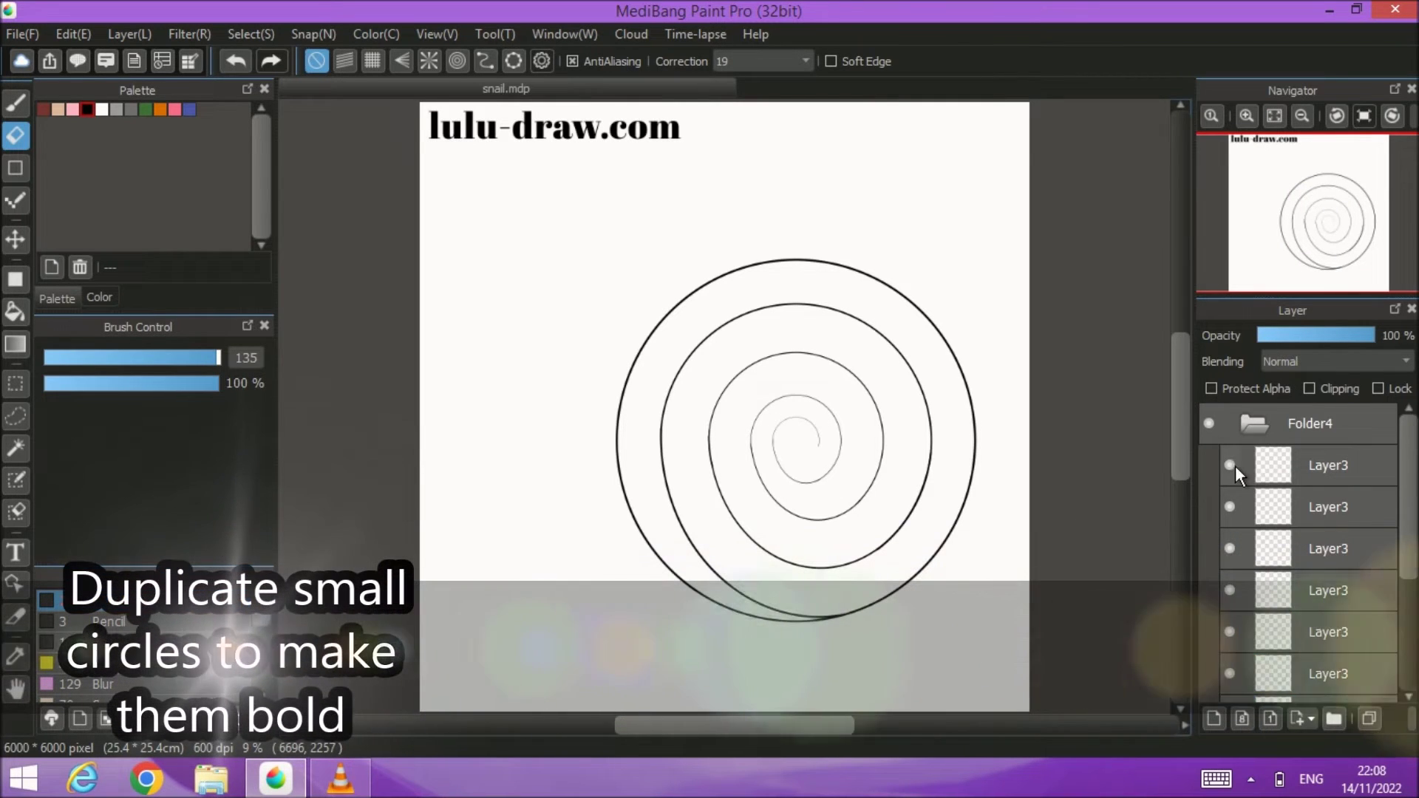
click(1304, 465)
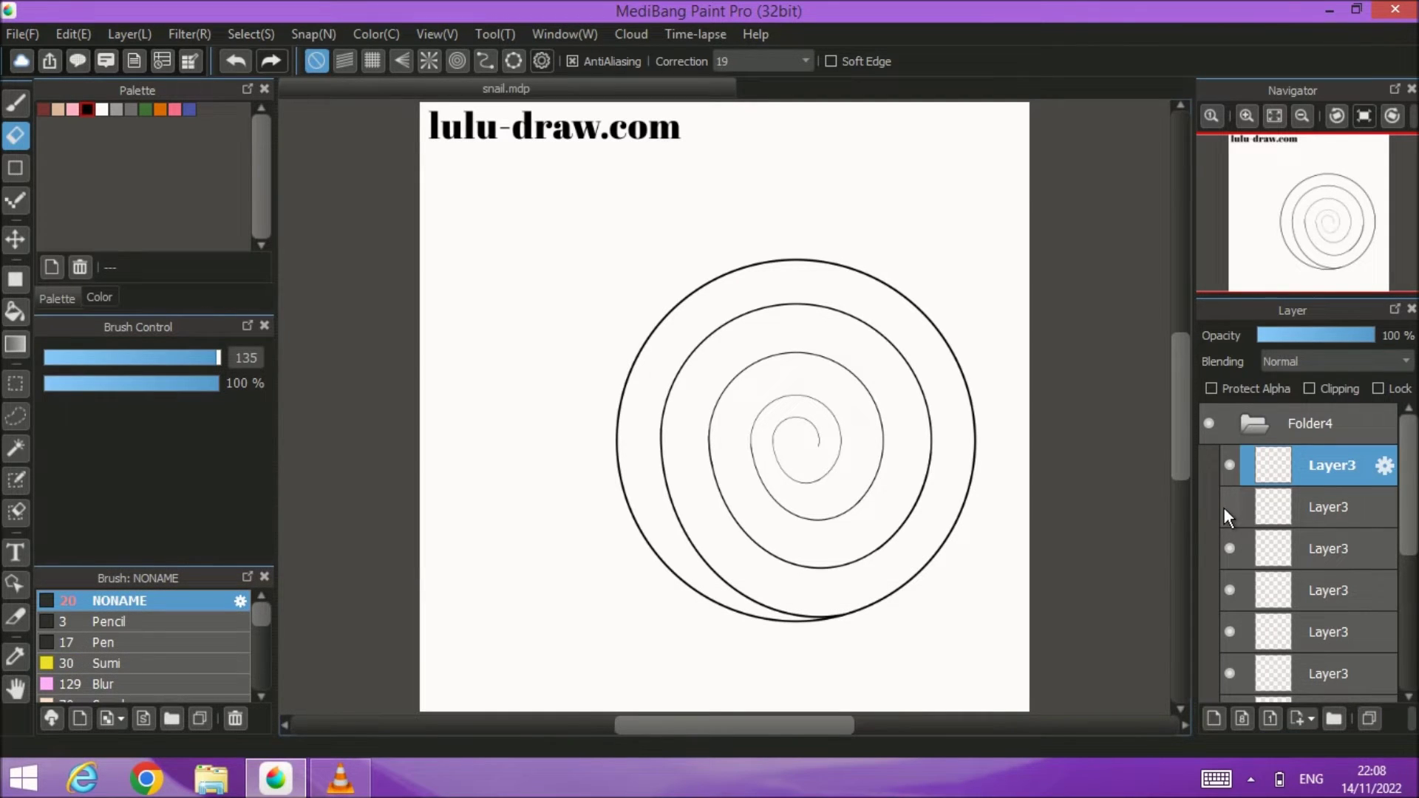
click(1304, 592)
click(1365, 719)
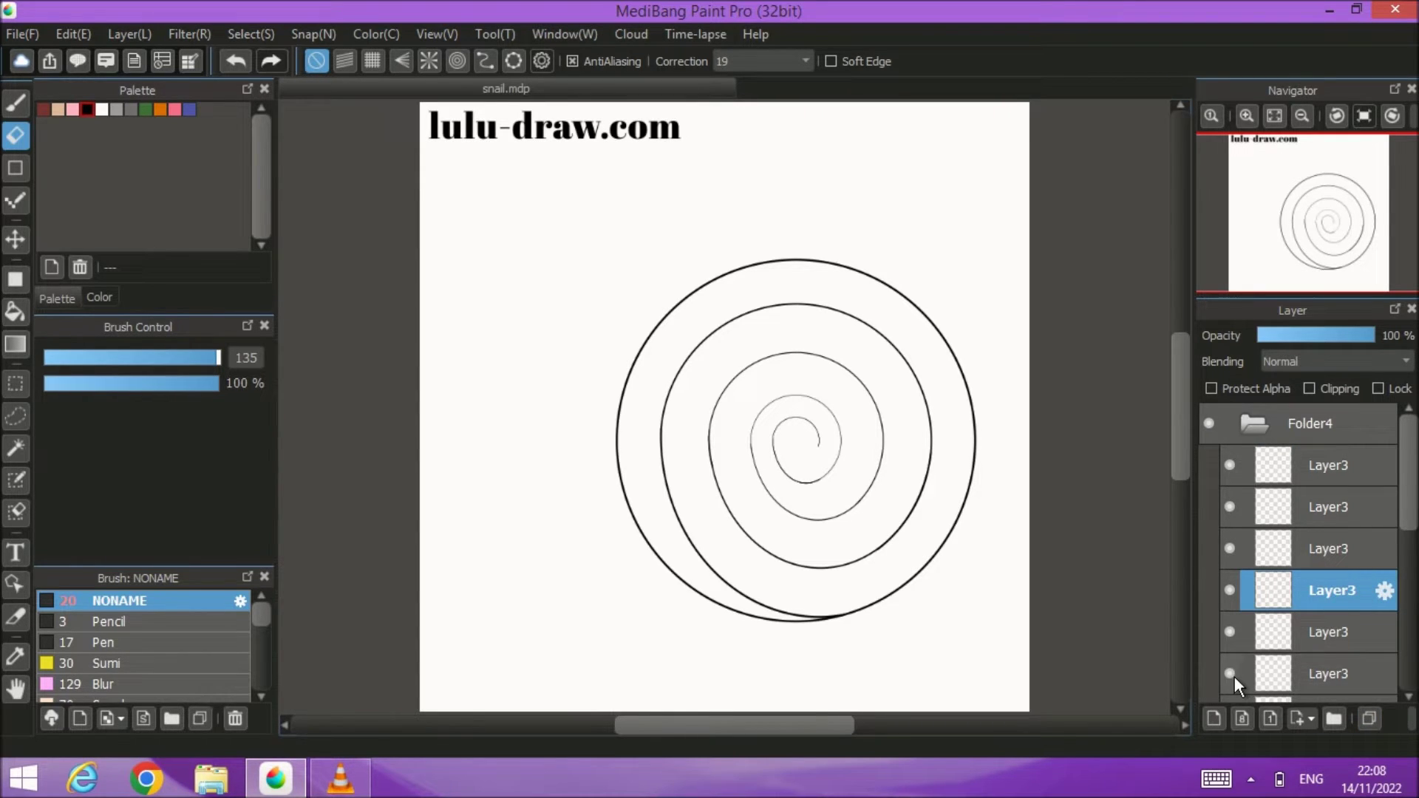
Step: Duplicate the layer of another inner spiral line, further down in Folder4, to make that line bolder
scroll(1234, 676, down, 2)
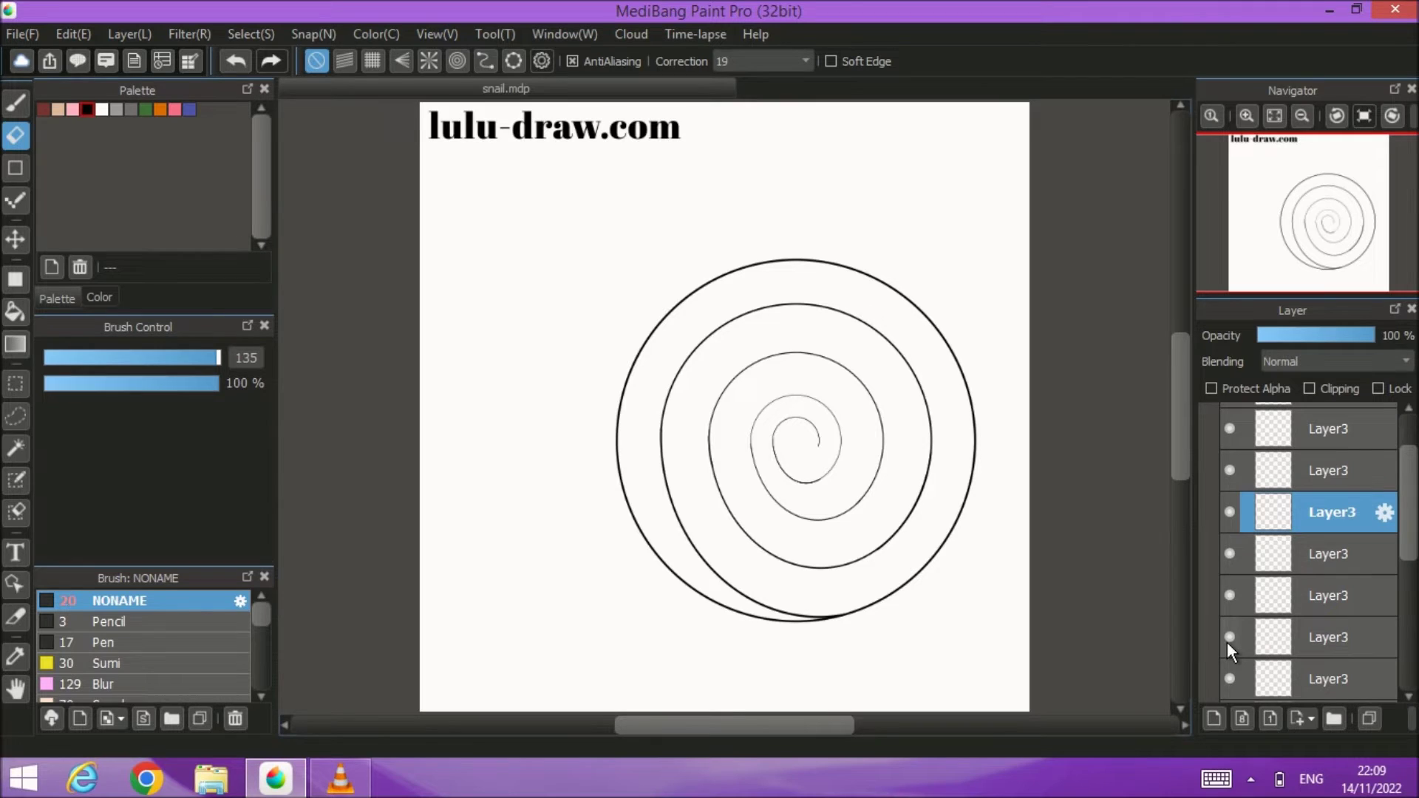
scroll(1226, 642, down, 1)
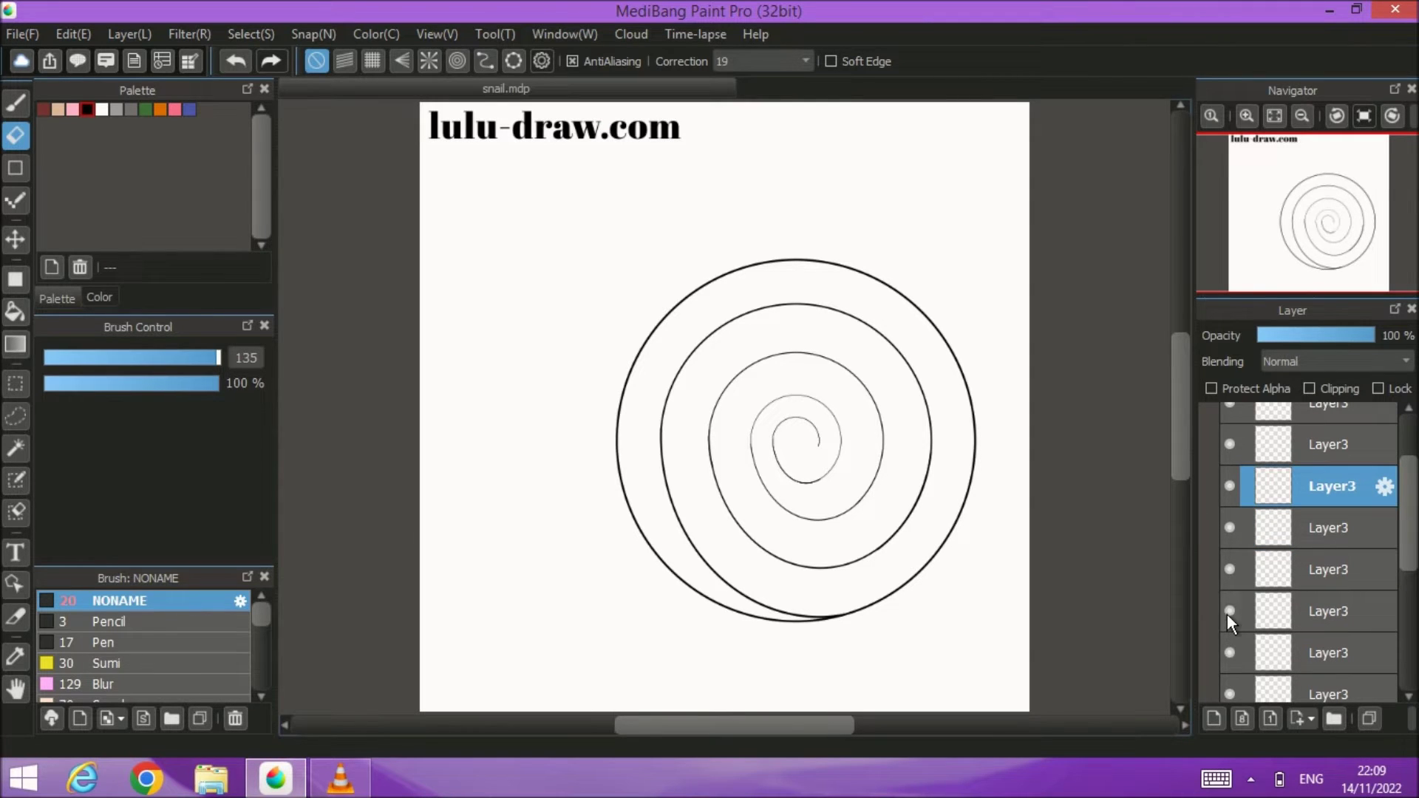
click(1314, 654)
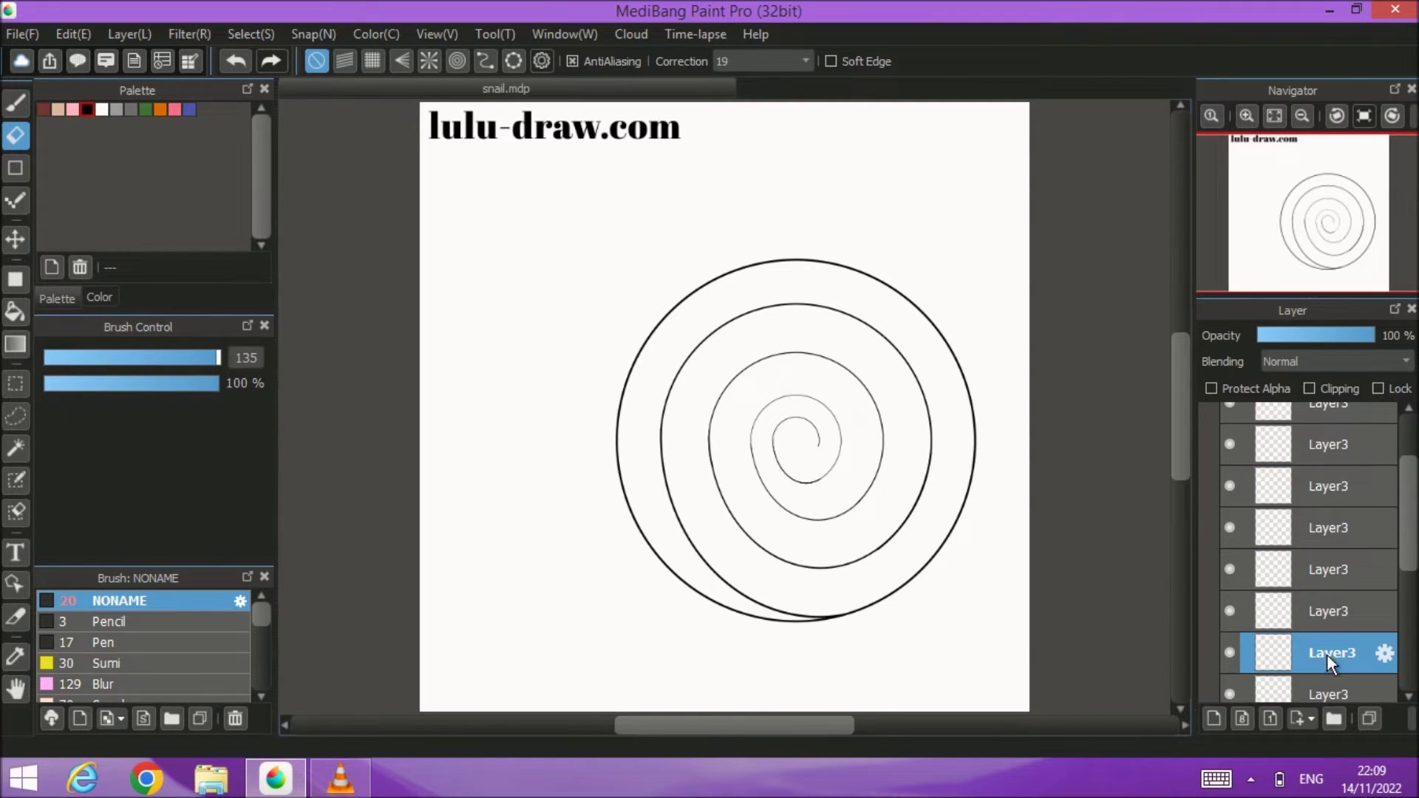
click(1368, 722)
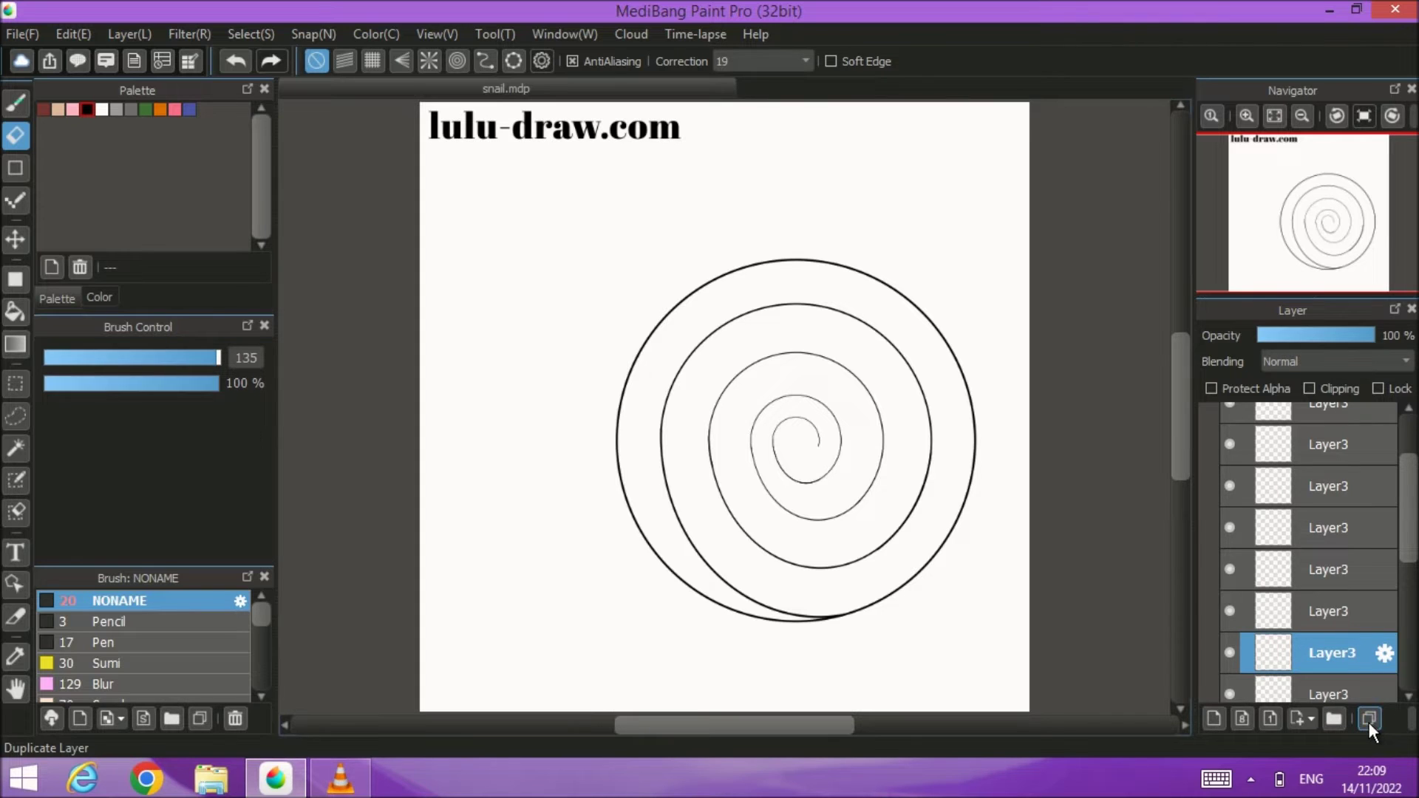
Step: Collapse Folder4 and add a new layer above it
scroll(1308, 555, up, 5)
click(1298, 419)
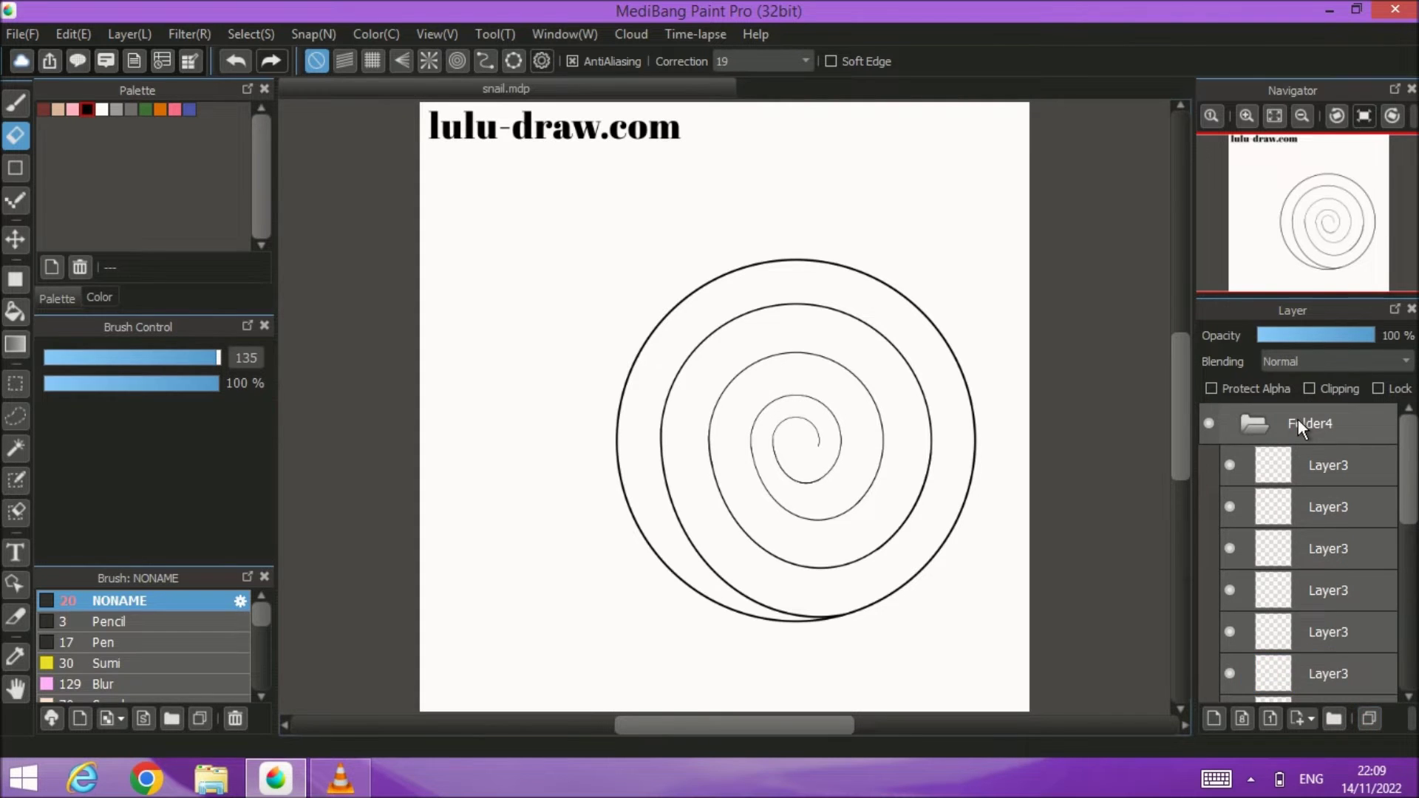
click(1249, 419)
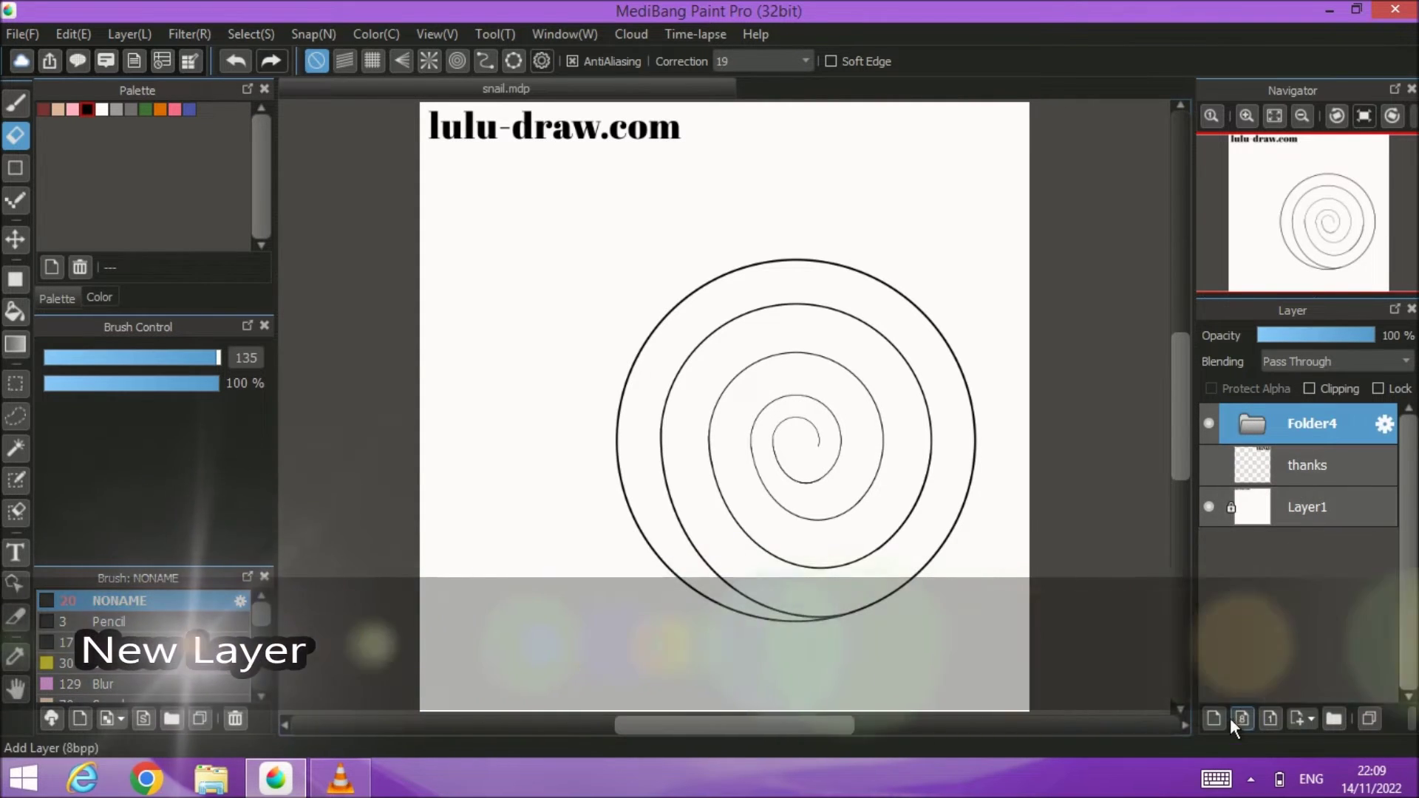
click(1213, 714)
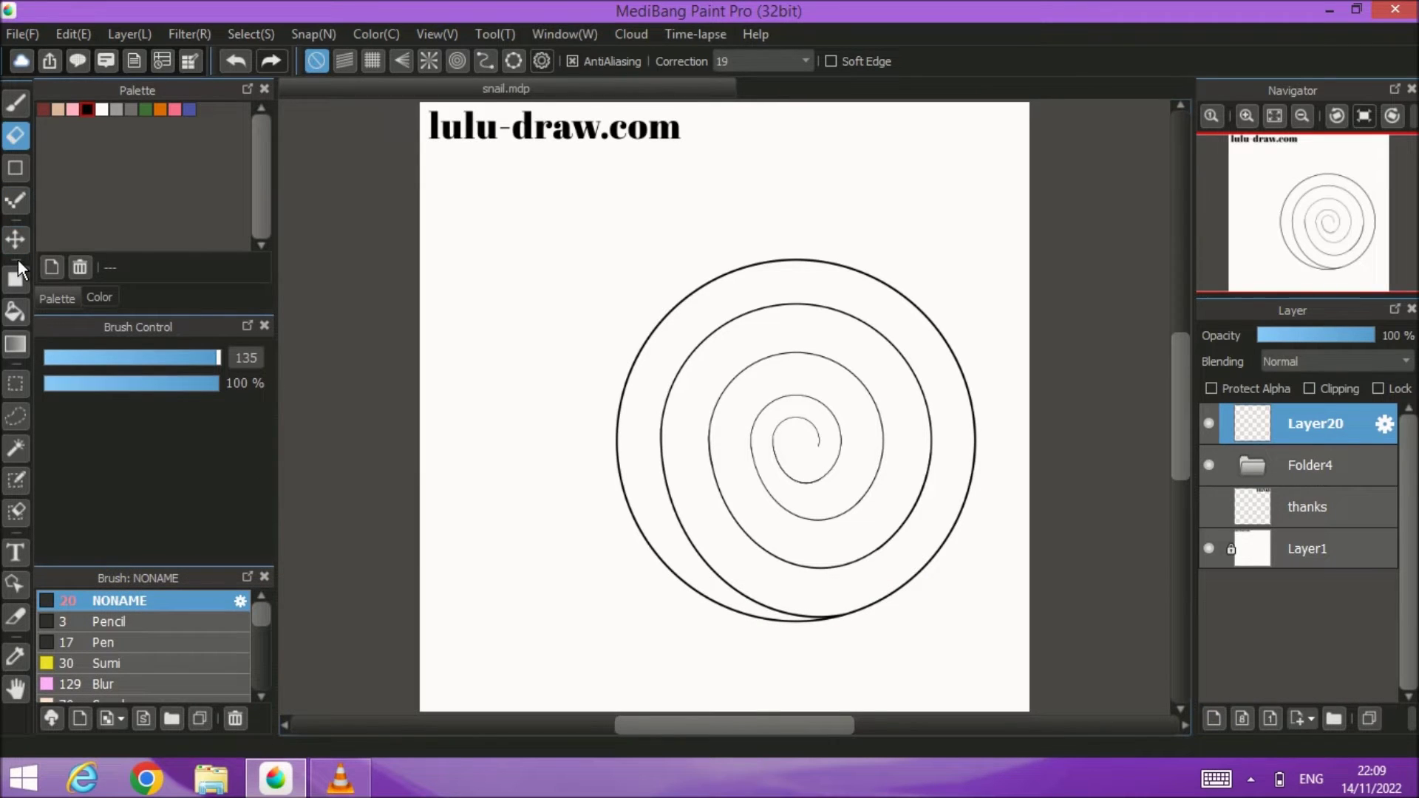
Step: Set up the filled Rectangle shape with the tan palette color and corners rounded at 100%
click(17, 280)
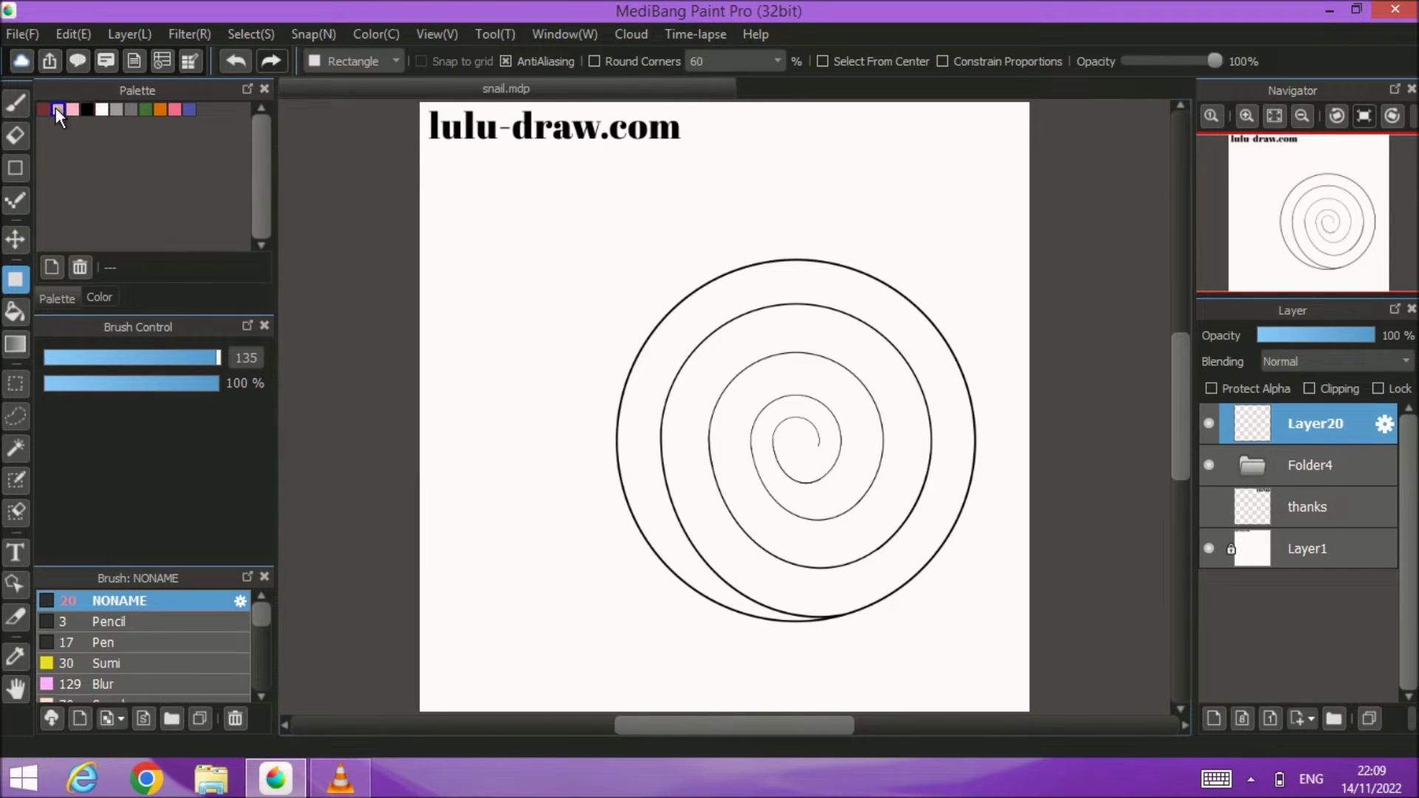
click(777, 59)
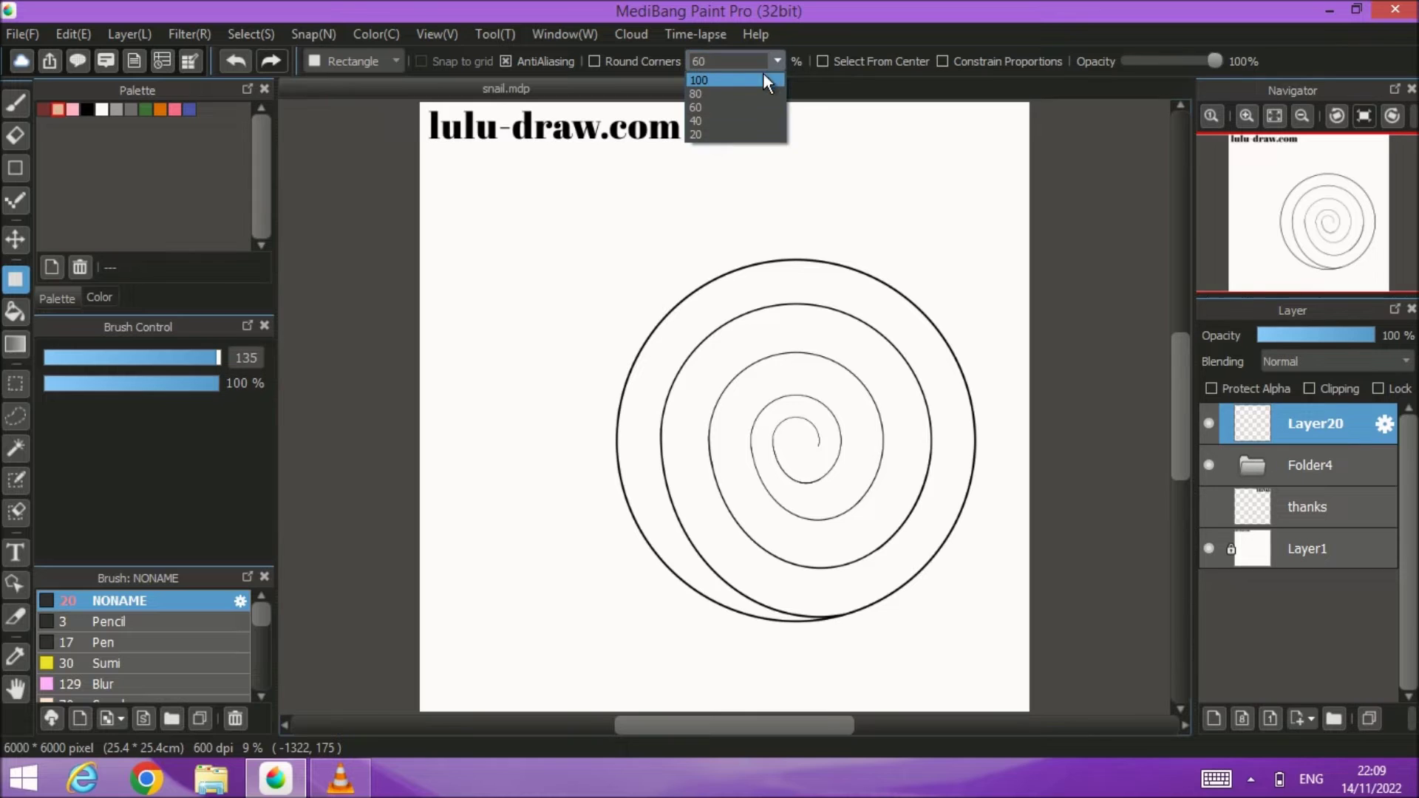
click(742, 82)
click(596, 62)
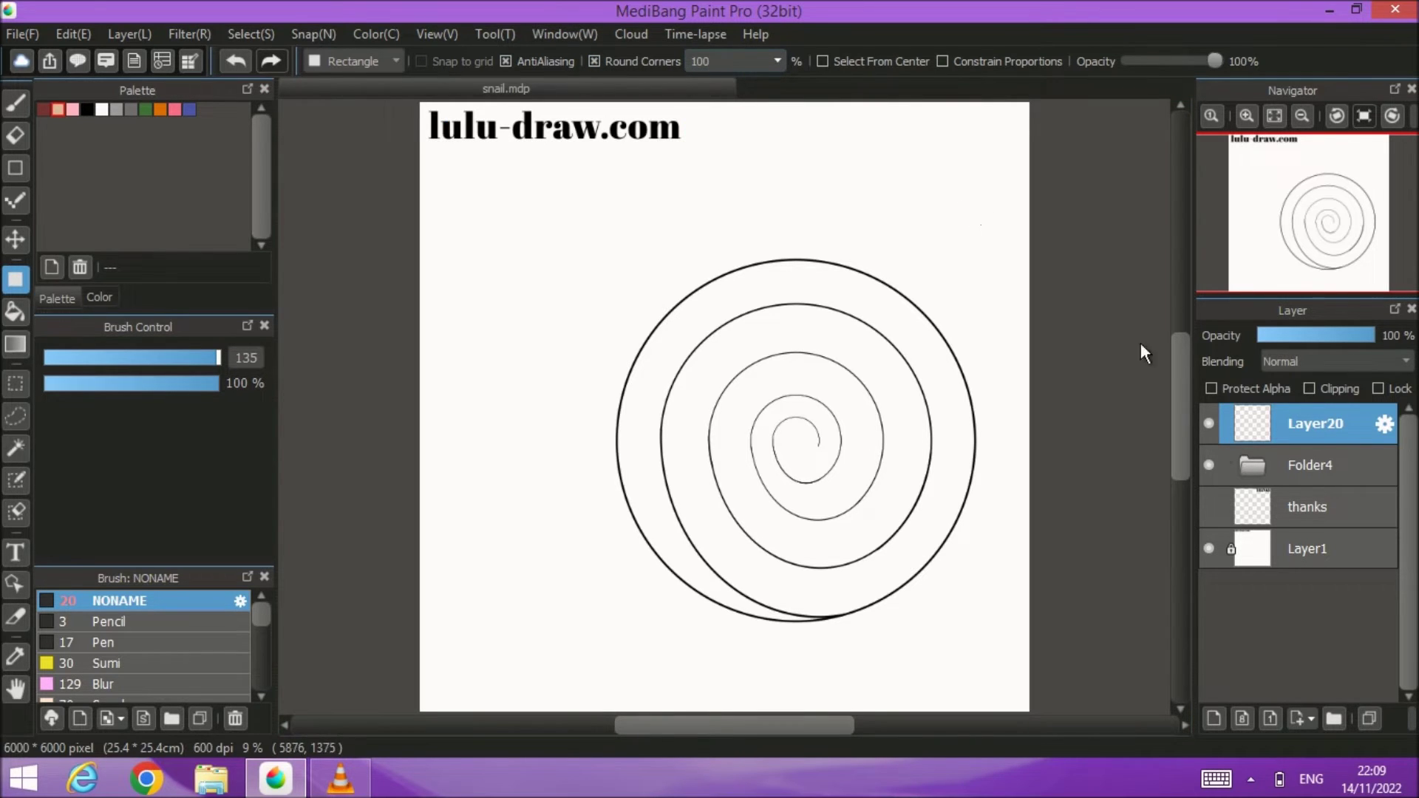
Step: Hide Folder4 with the spiral and replace the empty Layer20 with a new layer inside a new layer folder
click(1209, 464)
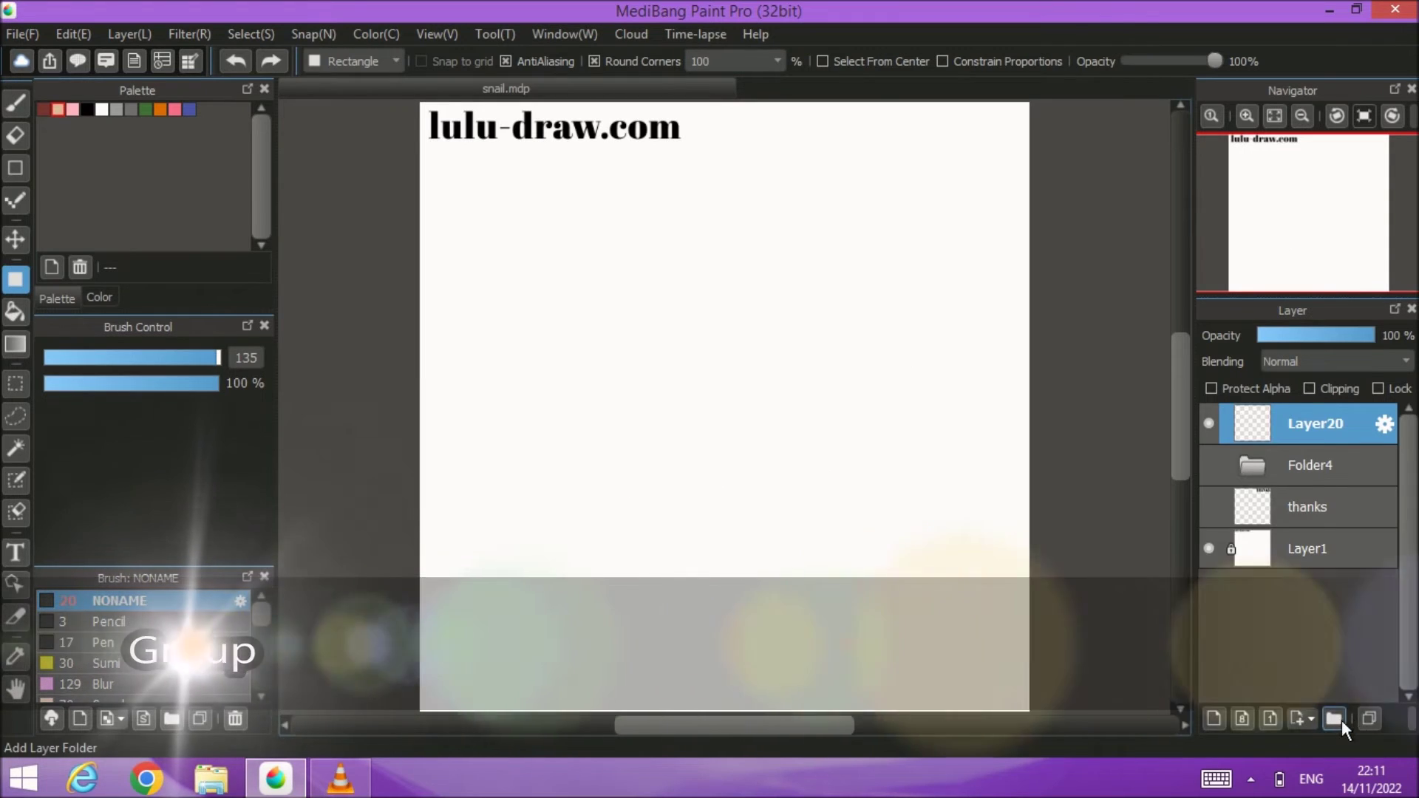
click(1335, 719)
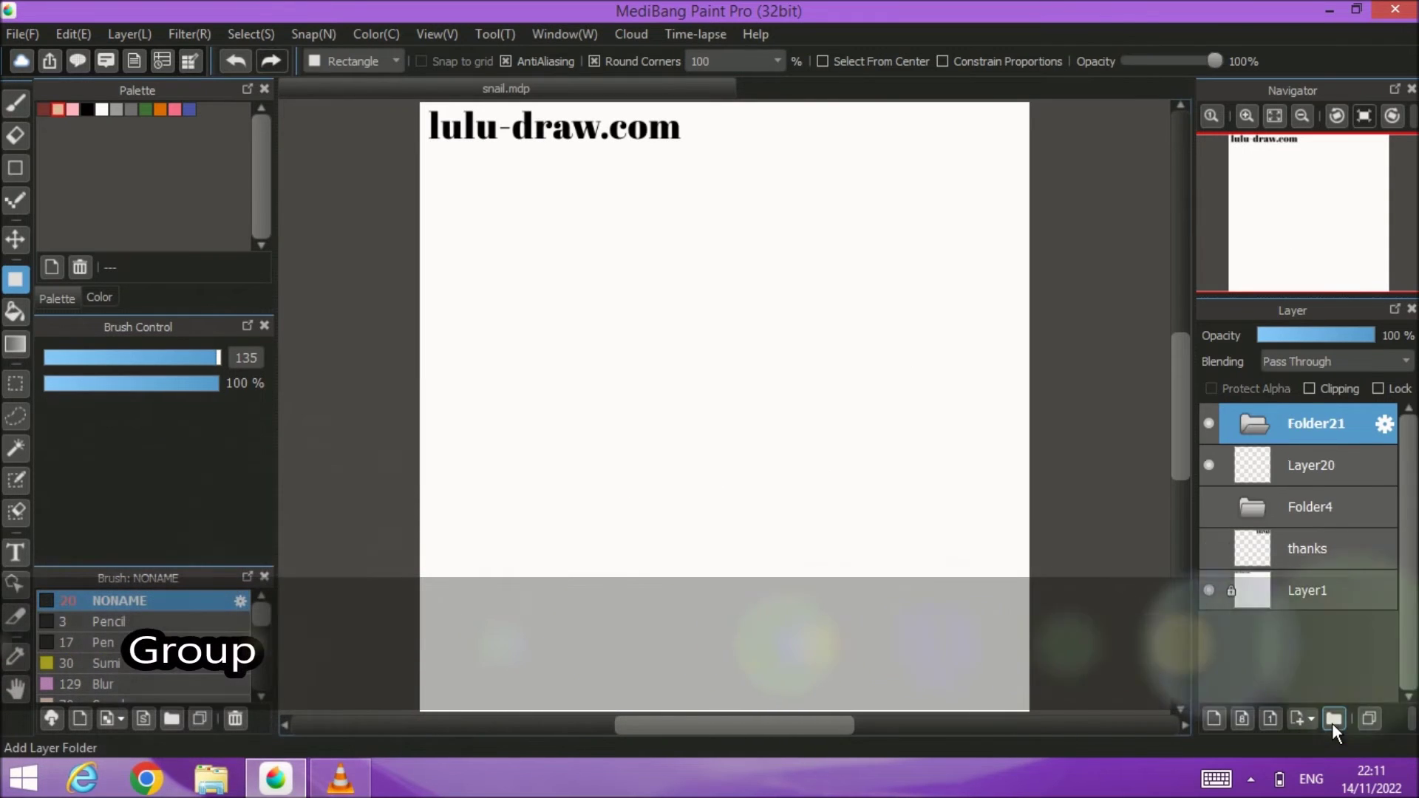
click(1301, 465)
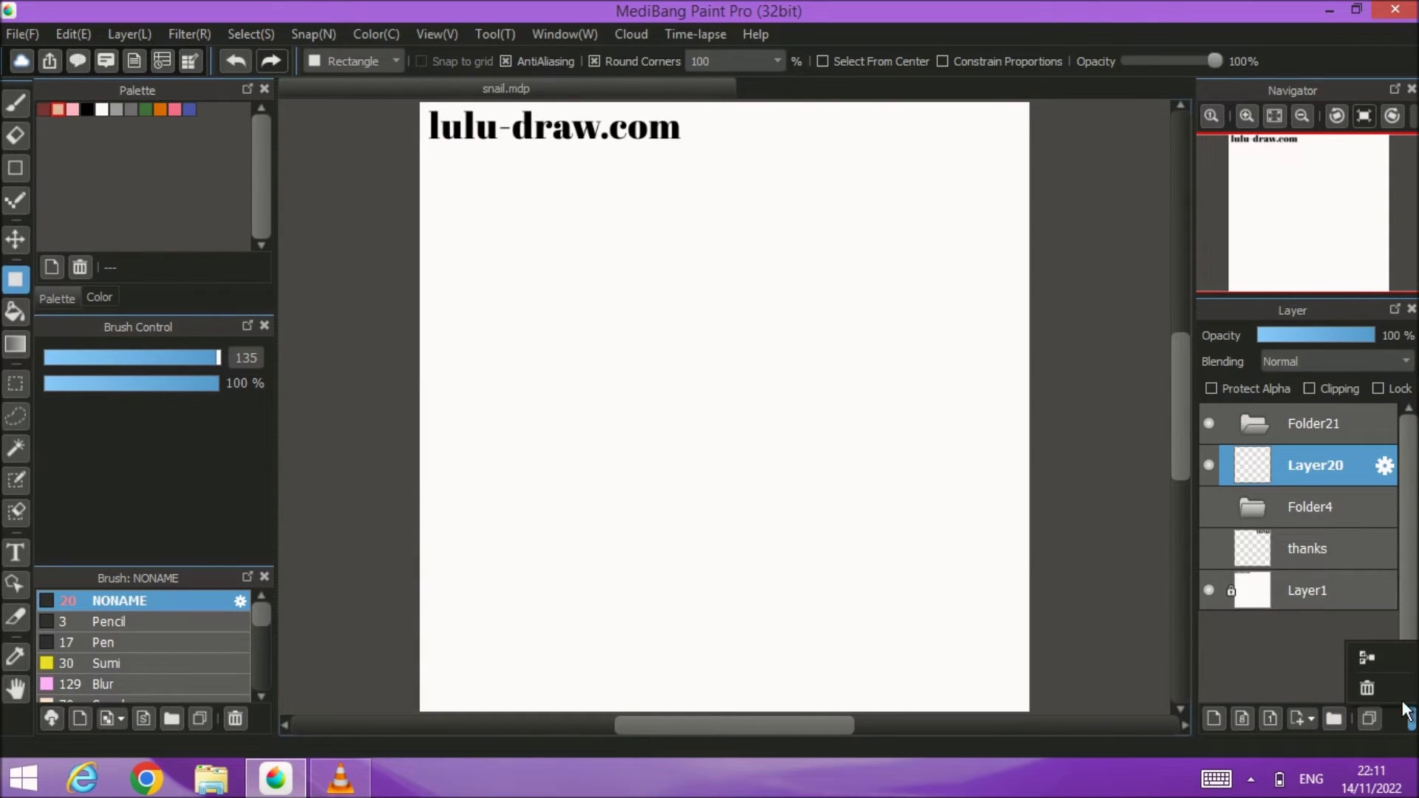
click(1409, 718)
click(1307, 720)
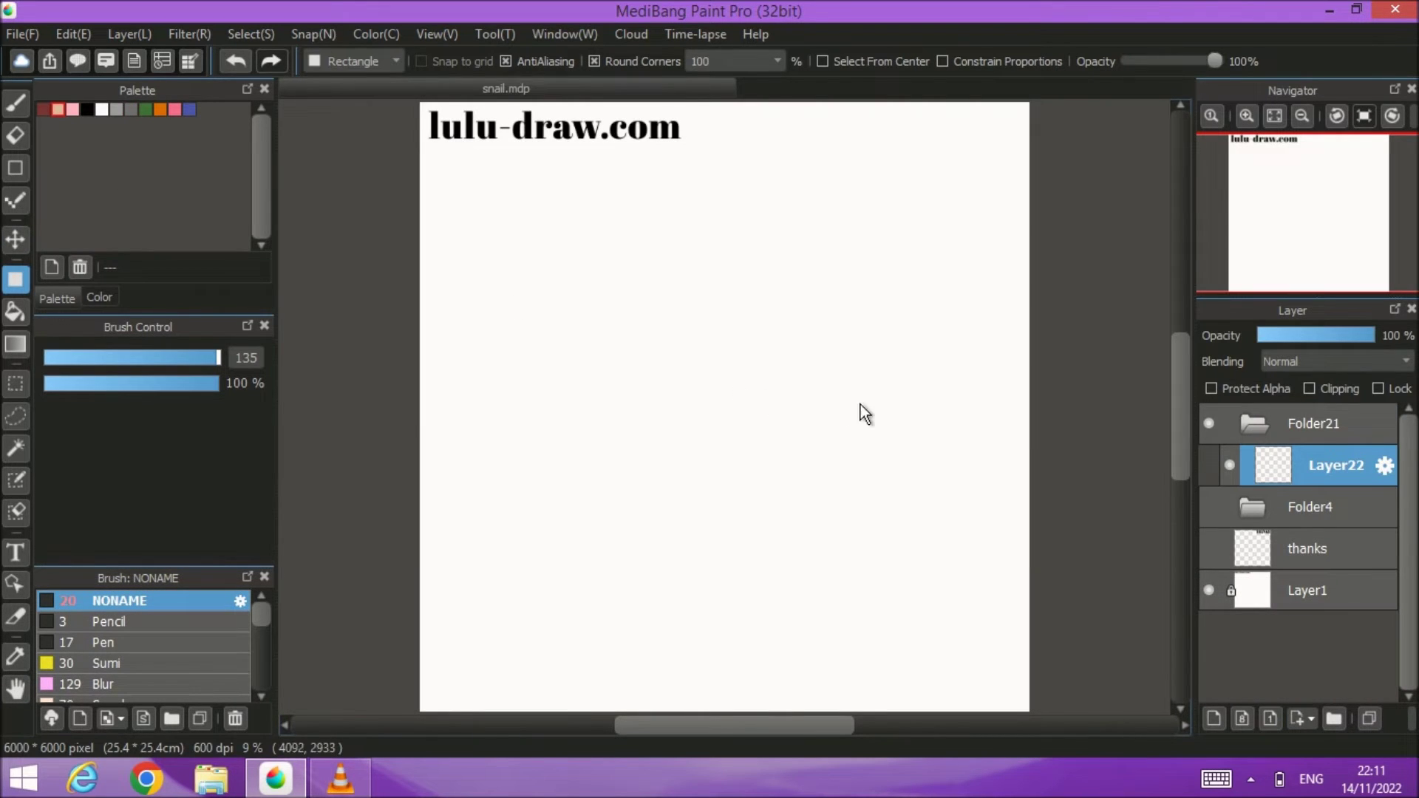
Step: Draw a long, tan rounded bar across the upper canvas and move it down to just below mid-height
drag(976, 281, 509, 387)
click(15, 239)
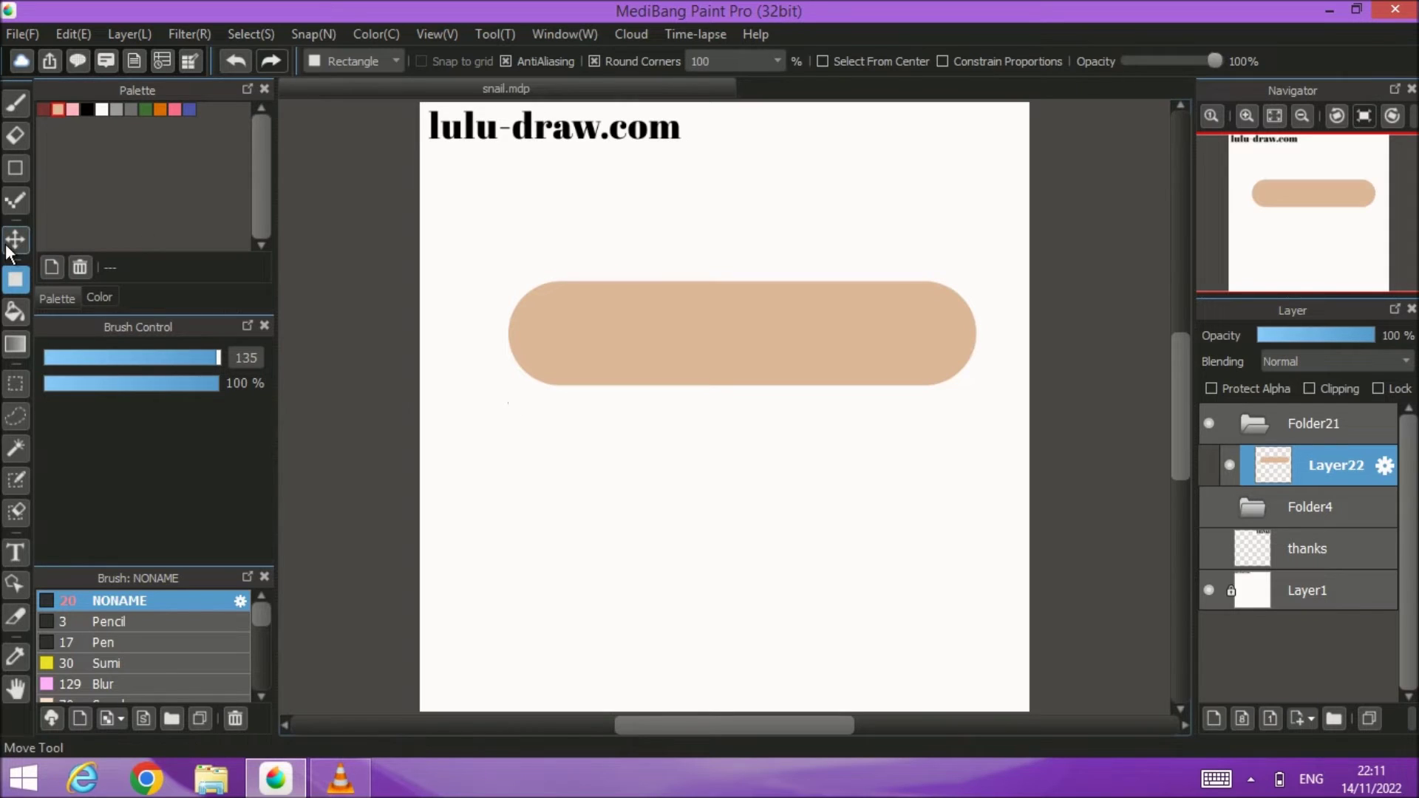
drag(820, 349, 827, 490)
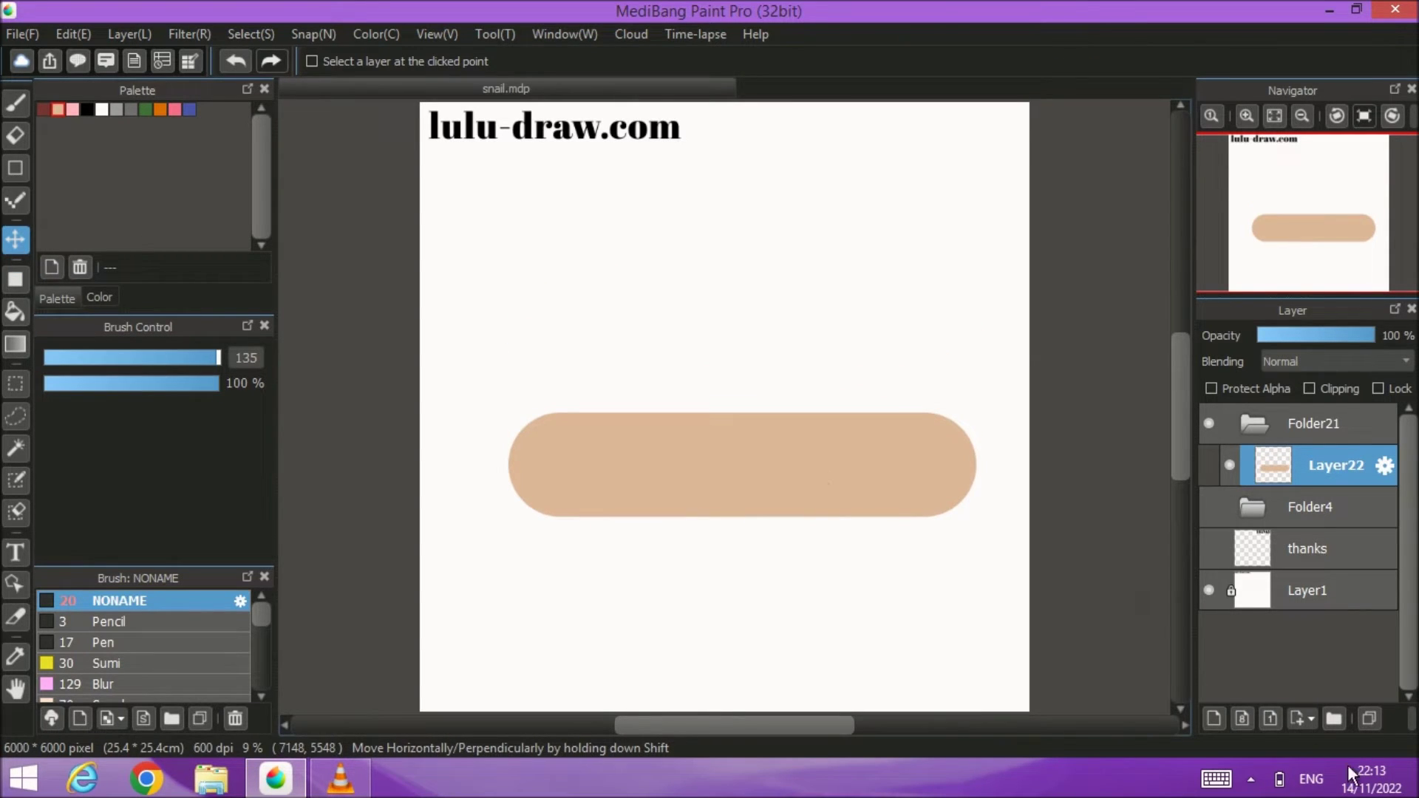
Step: On a new layer, draw a tan filled circle above the bar's left end using the Ellipse shape with constrained proportions
click(1213, 718)
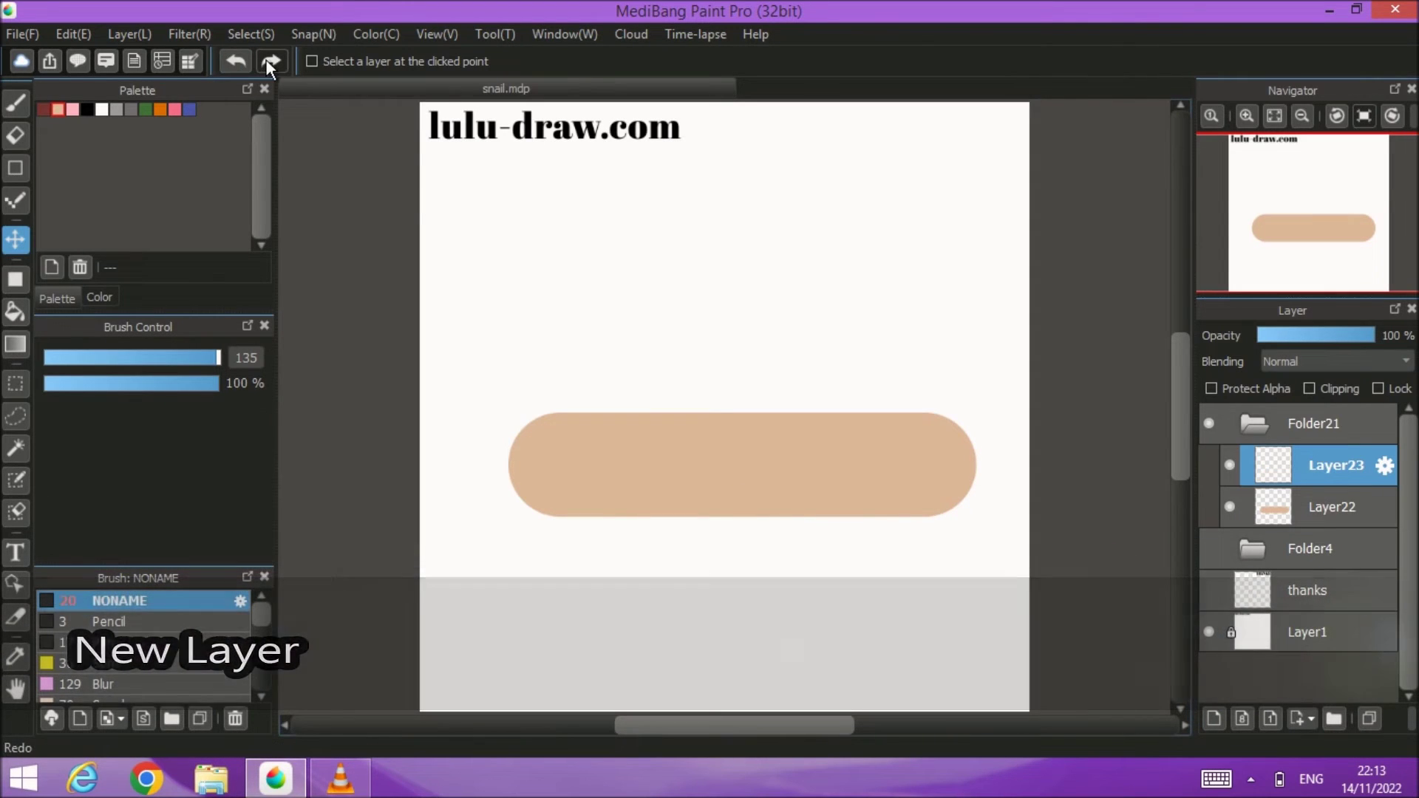
click(10, 171)
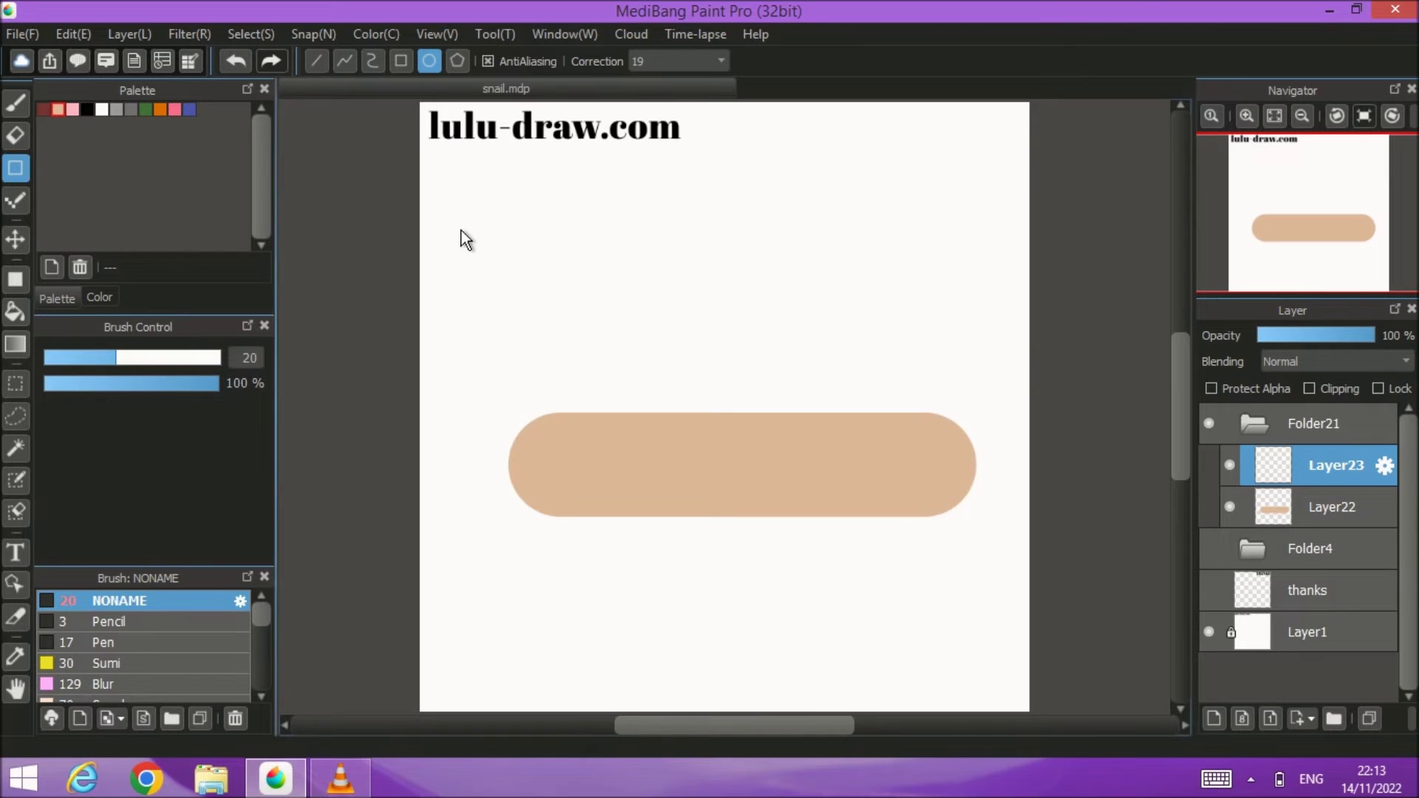
click(9, 285)
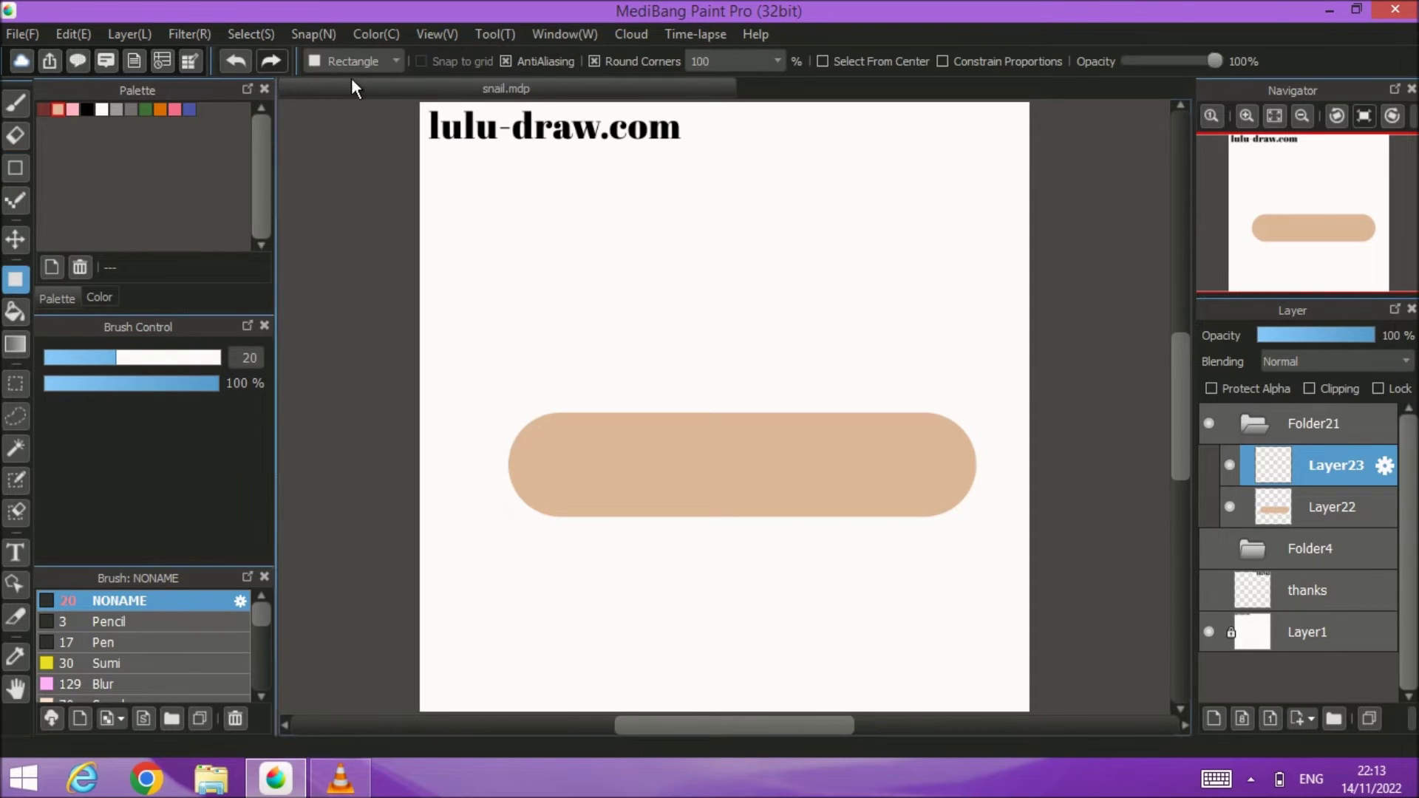
click(356, 61)
click(345, 99)
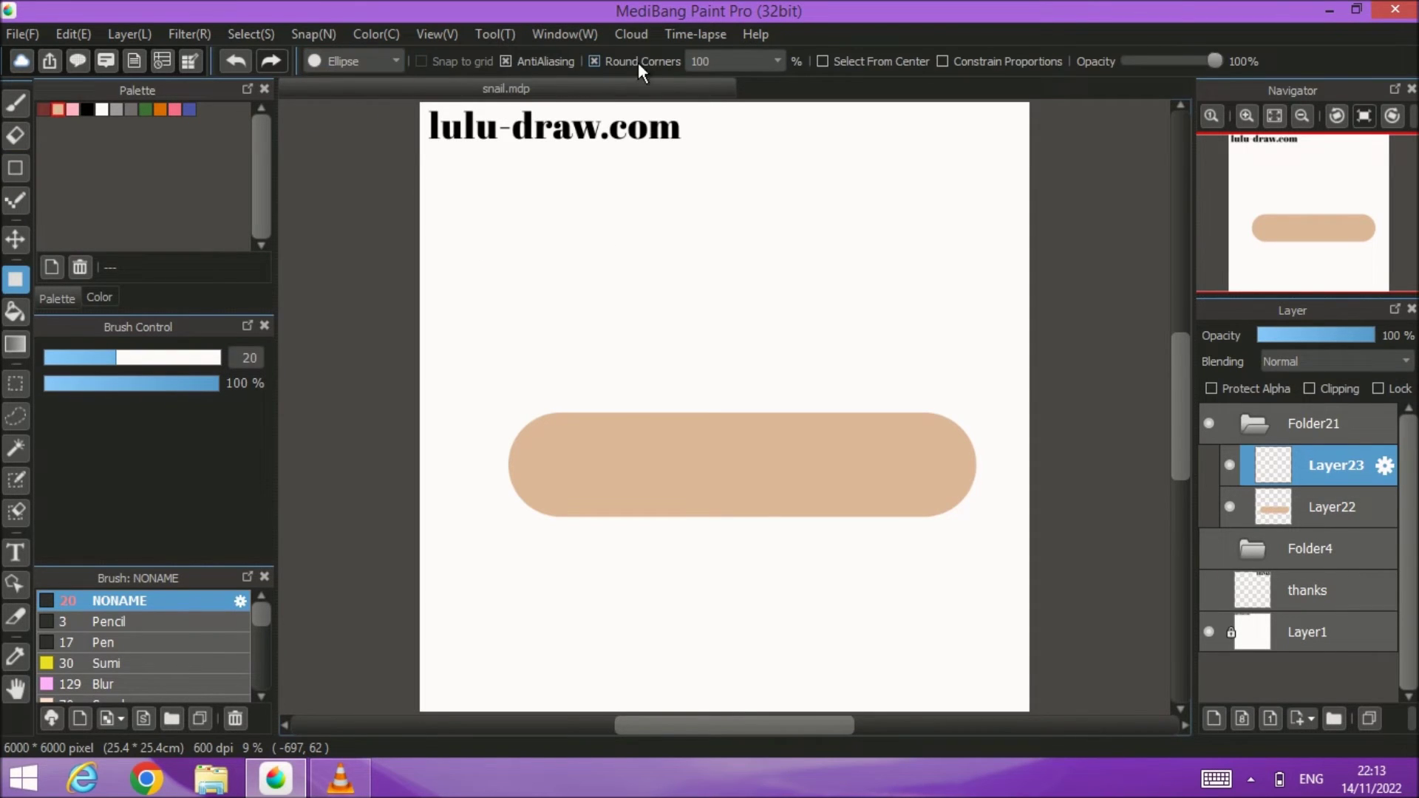
click(941, 60)
drag(497, 253, 618, 370)
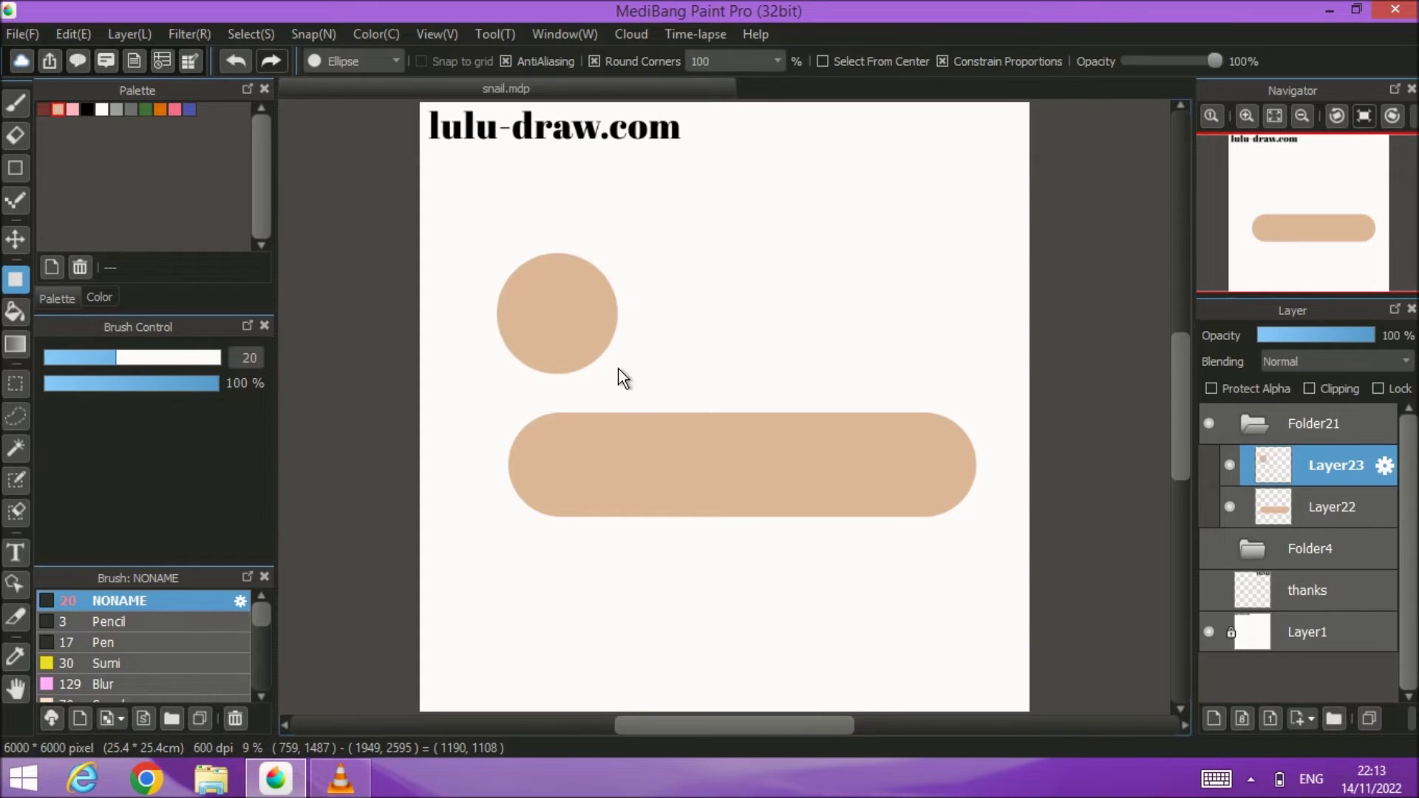
Step: Shift the tan circle slightly up and left, and enlarge it evenly around its center
click(16, 235)
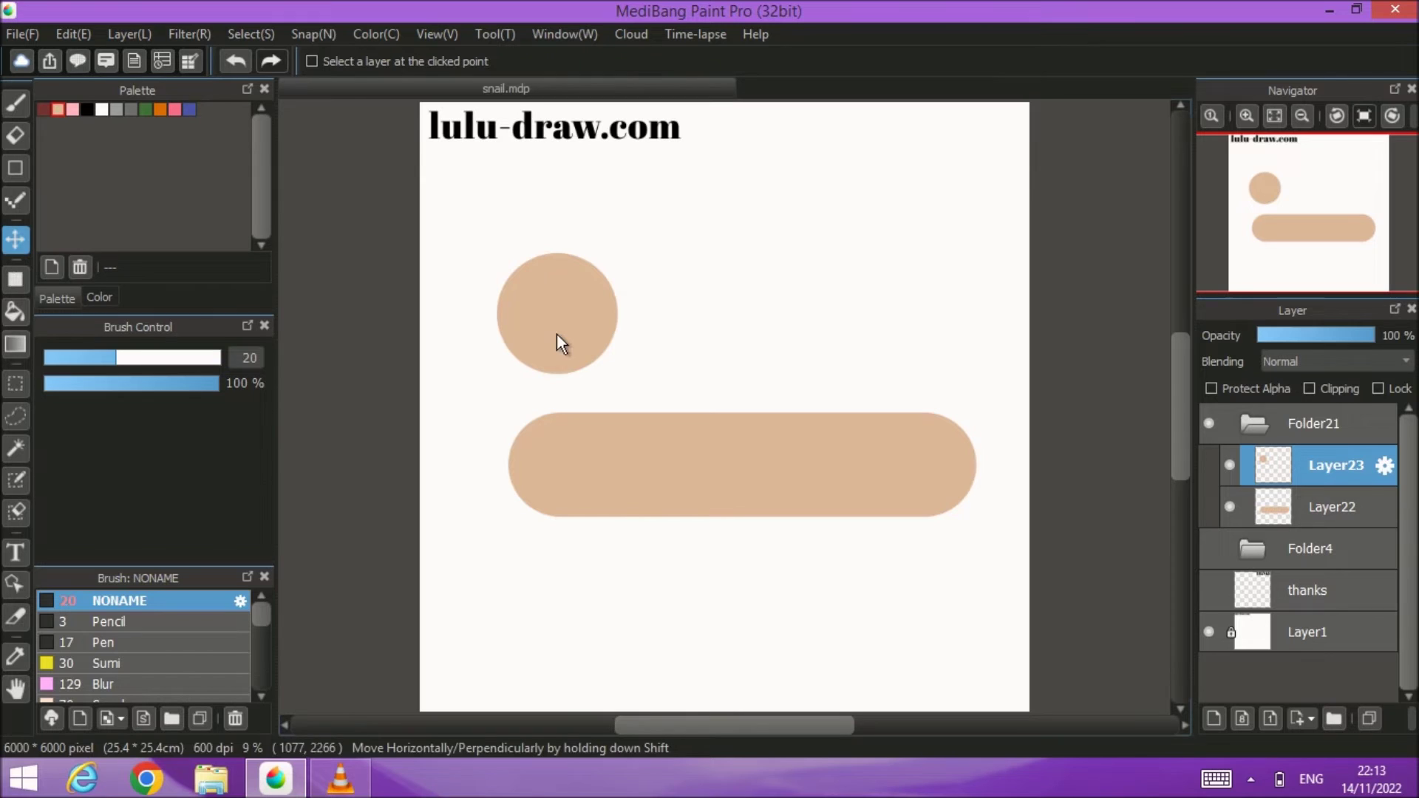
drag(560, 325, 539, 306)
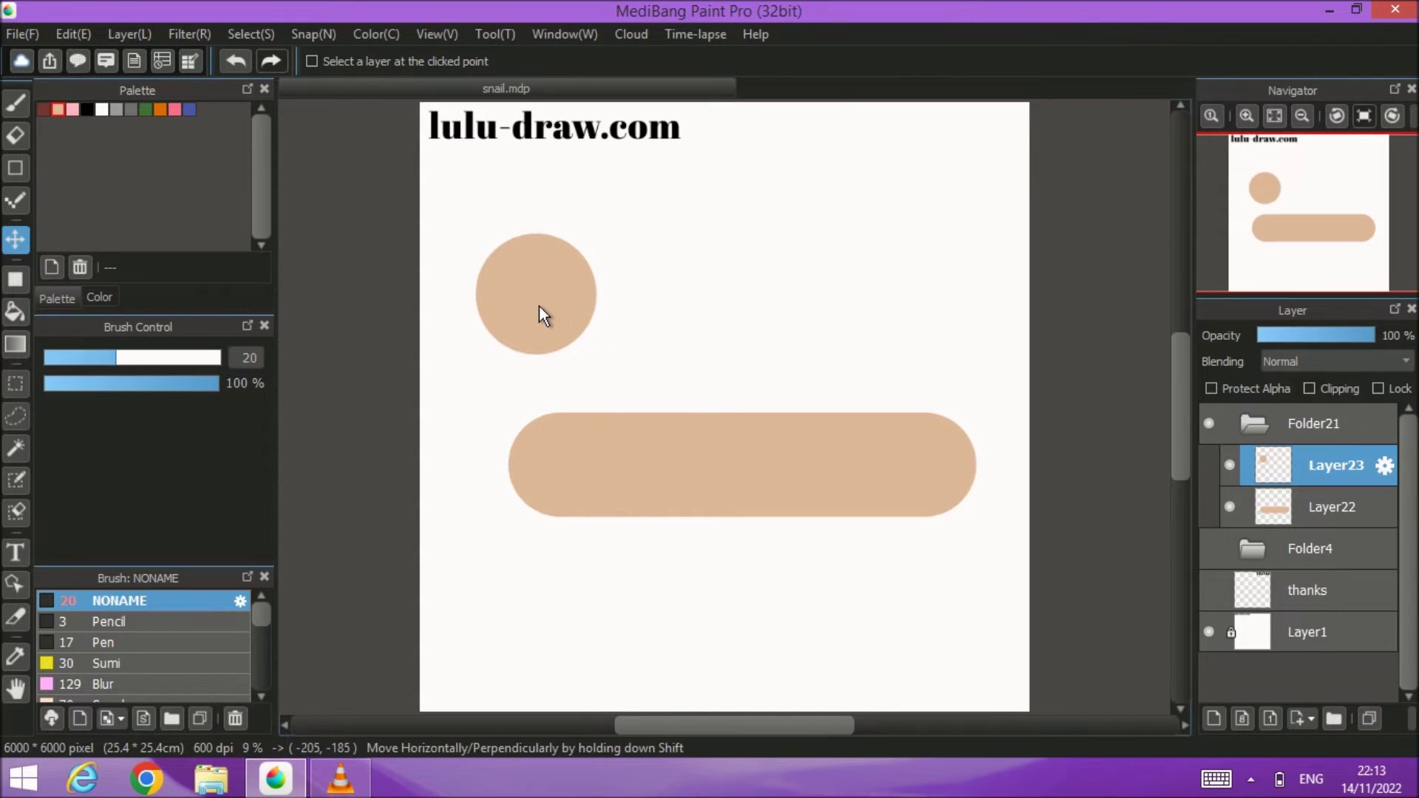
click(247, 31)
key(Escape)
key(ctrl+t)
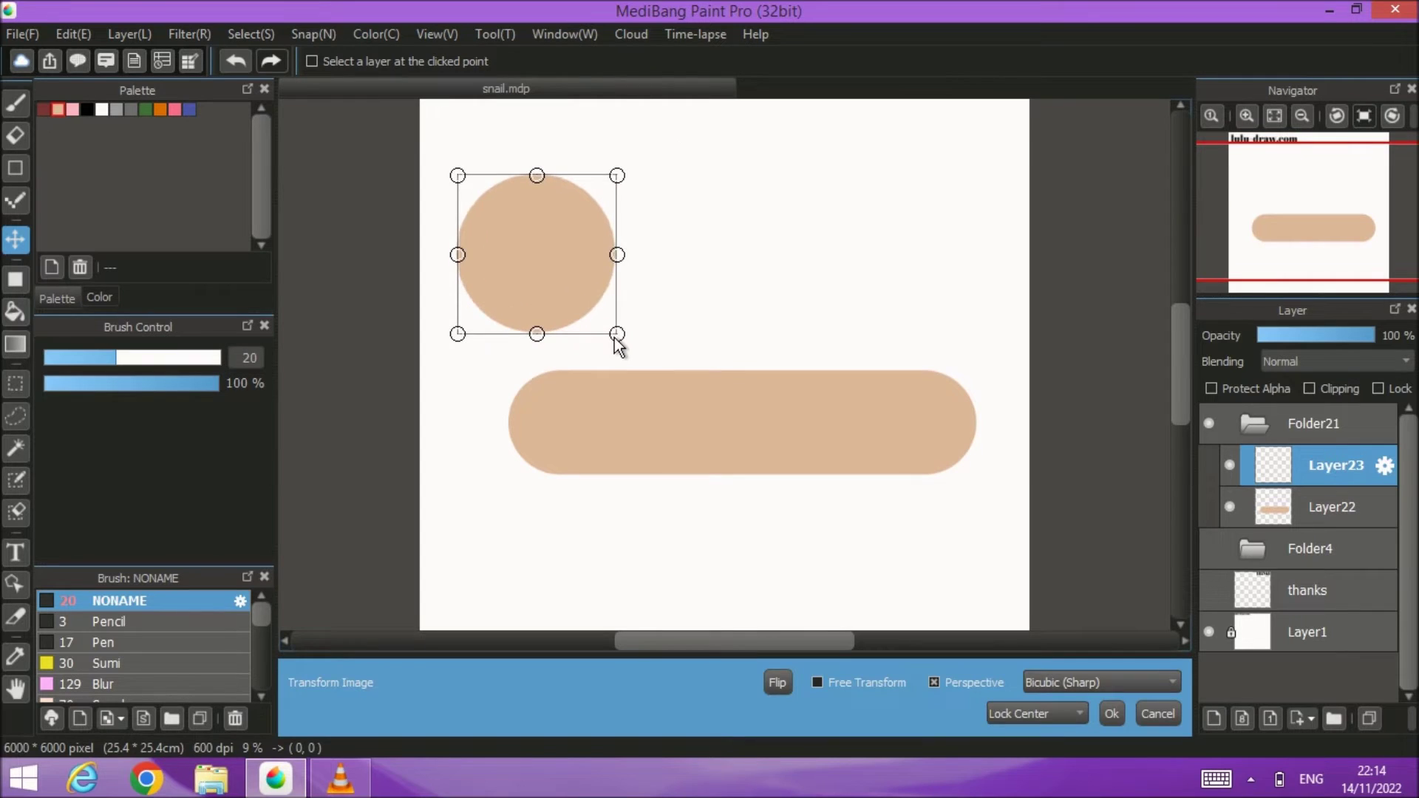
drag(618, 343, 612, 336)
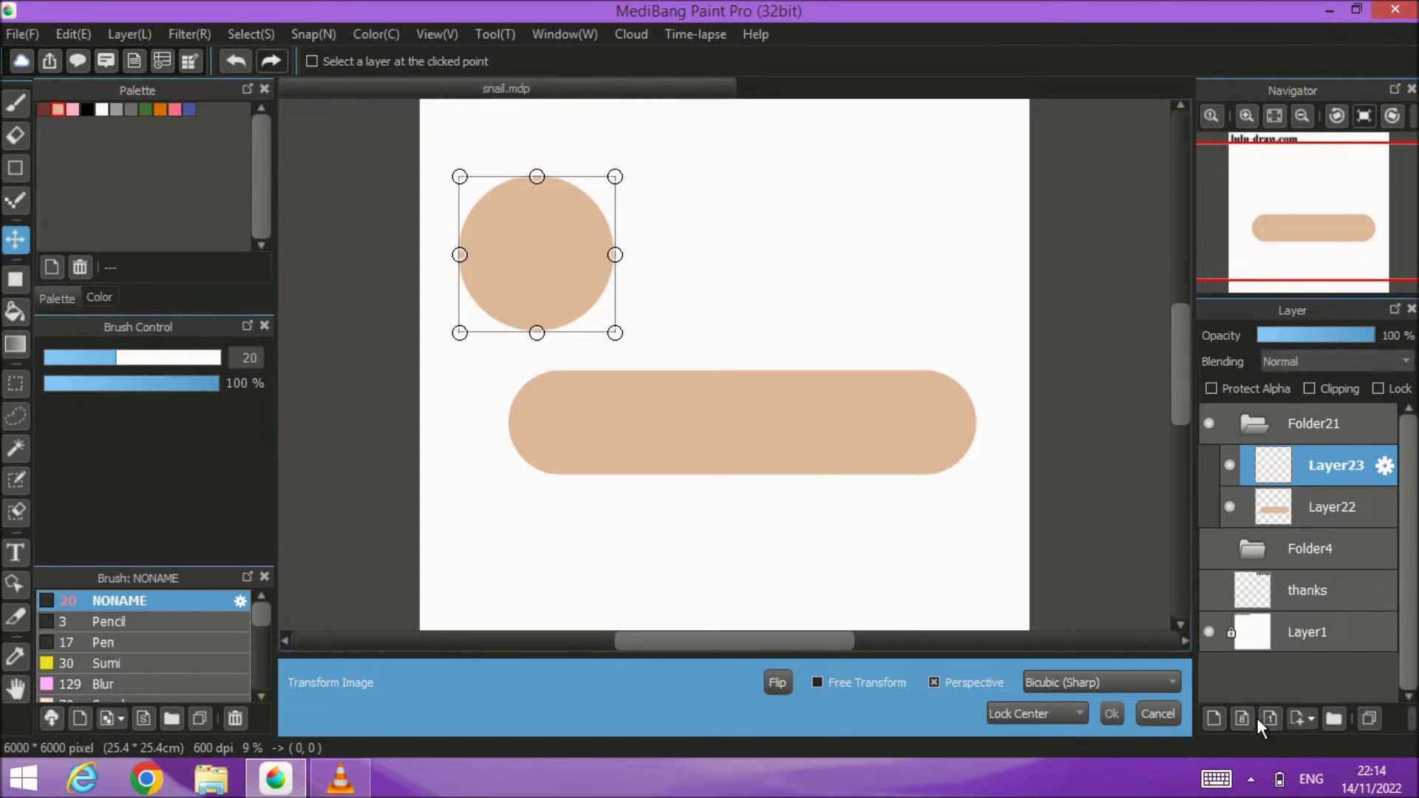
key(Return)
Step: On a new layer, draw a black circle outline between the tan circle and the bar's left end, and shift it left to the canvas edge
click(1213, 717)
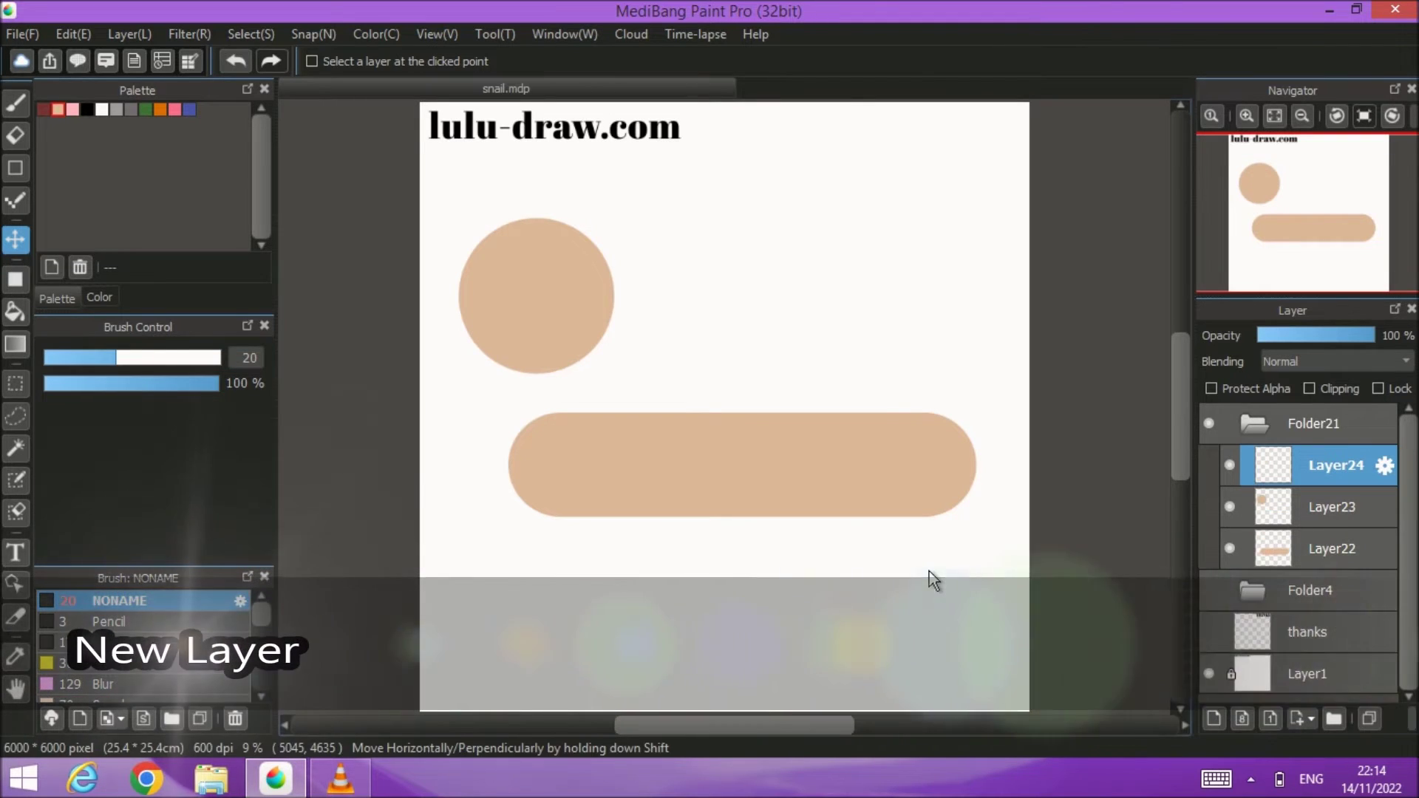
click(15, 169)
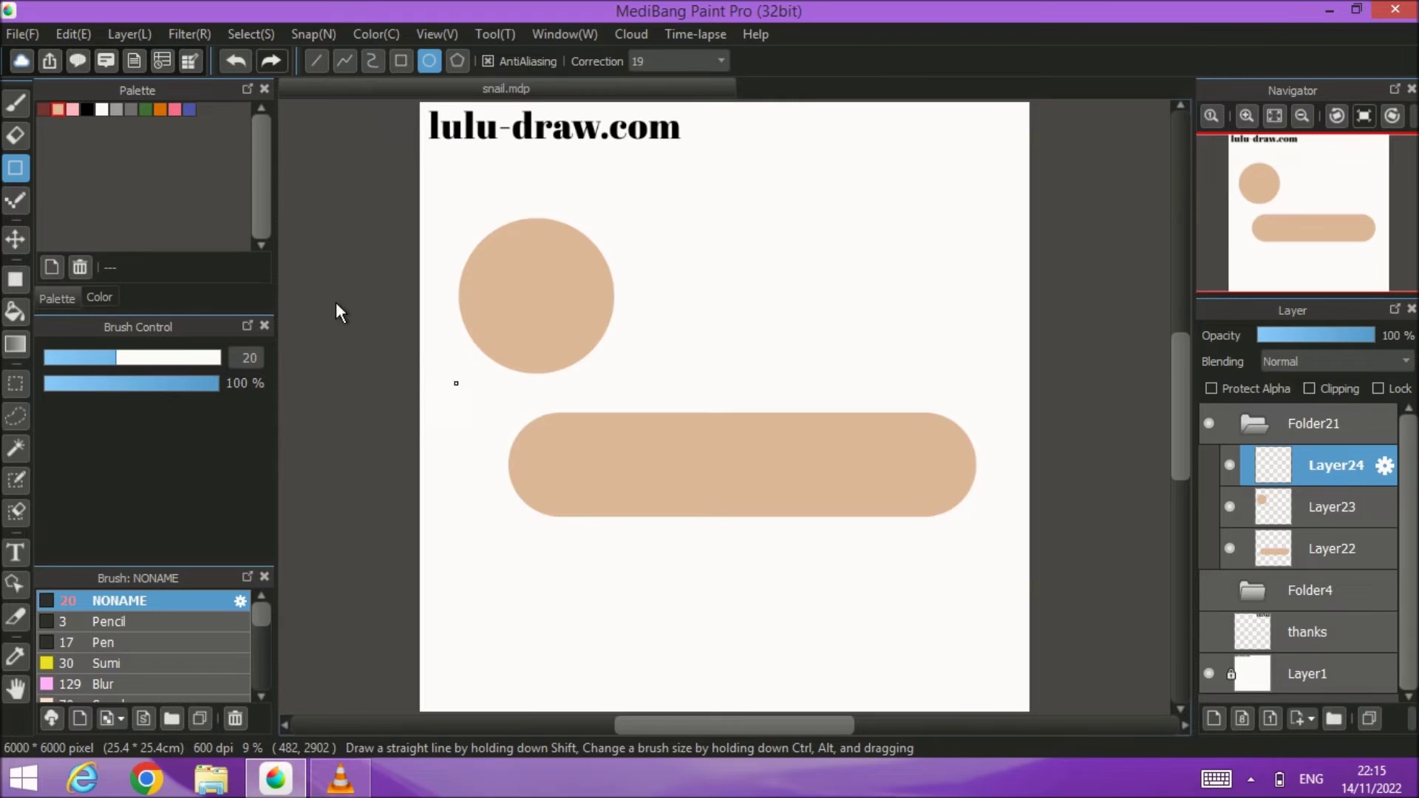
click(86, 110)
drag(452, 353, 561, 472)
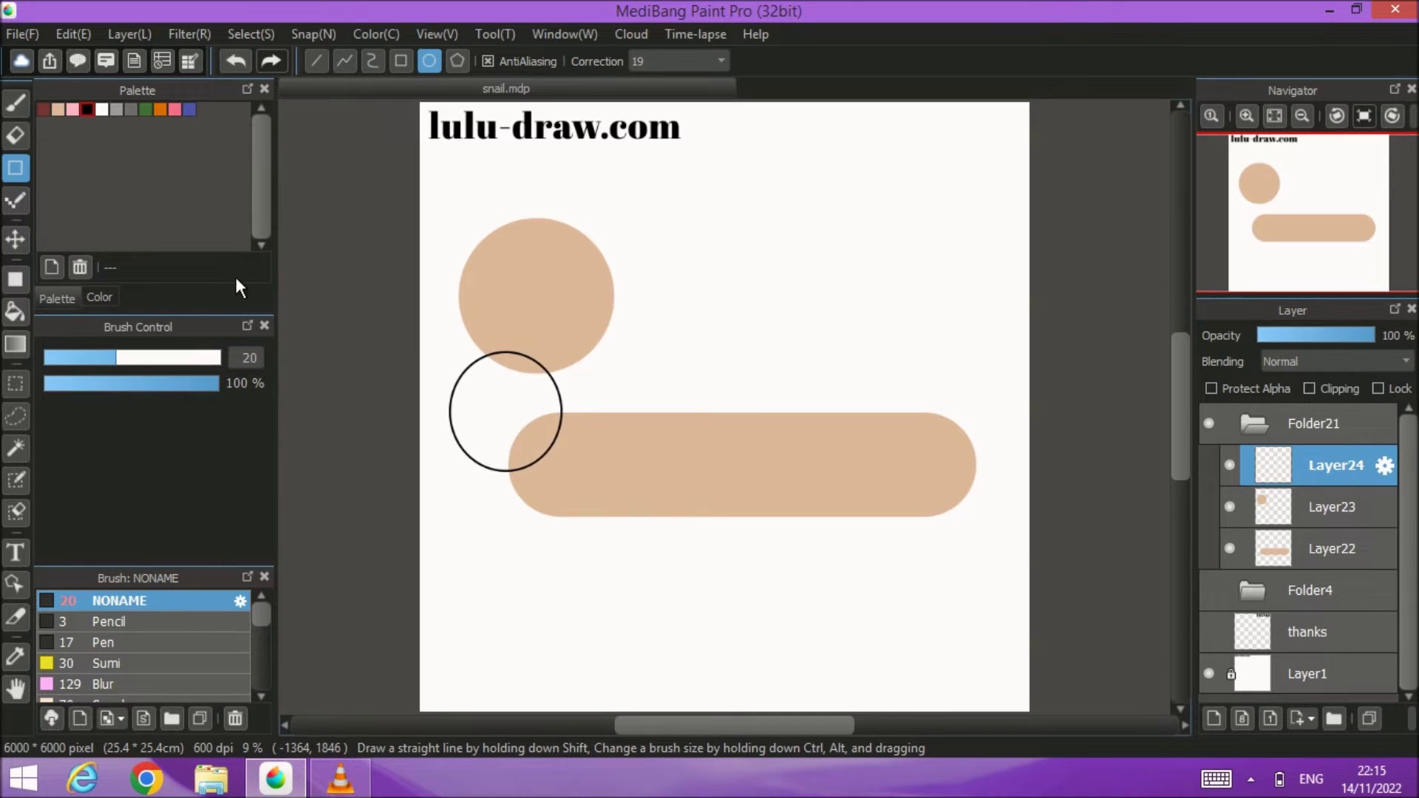
click(13, 241)
mouse_move(474, 440)
mouse_down()
mouse_move(460, 424)
mouse_move(457, 437)
mouse_up()
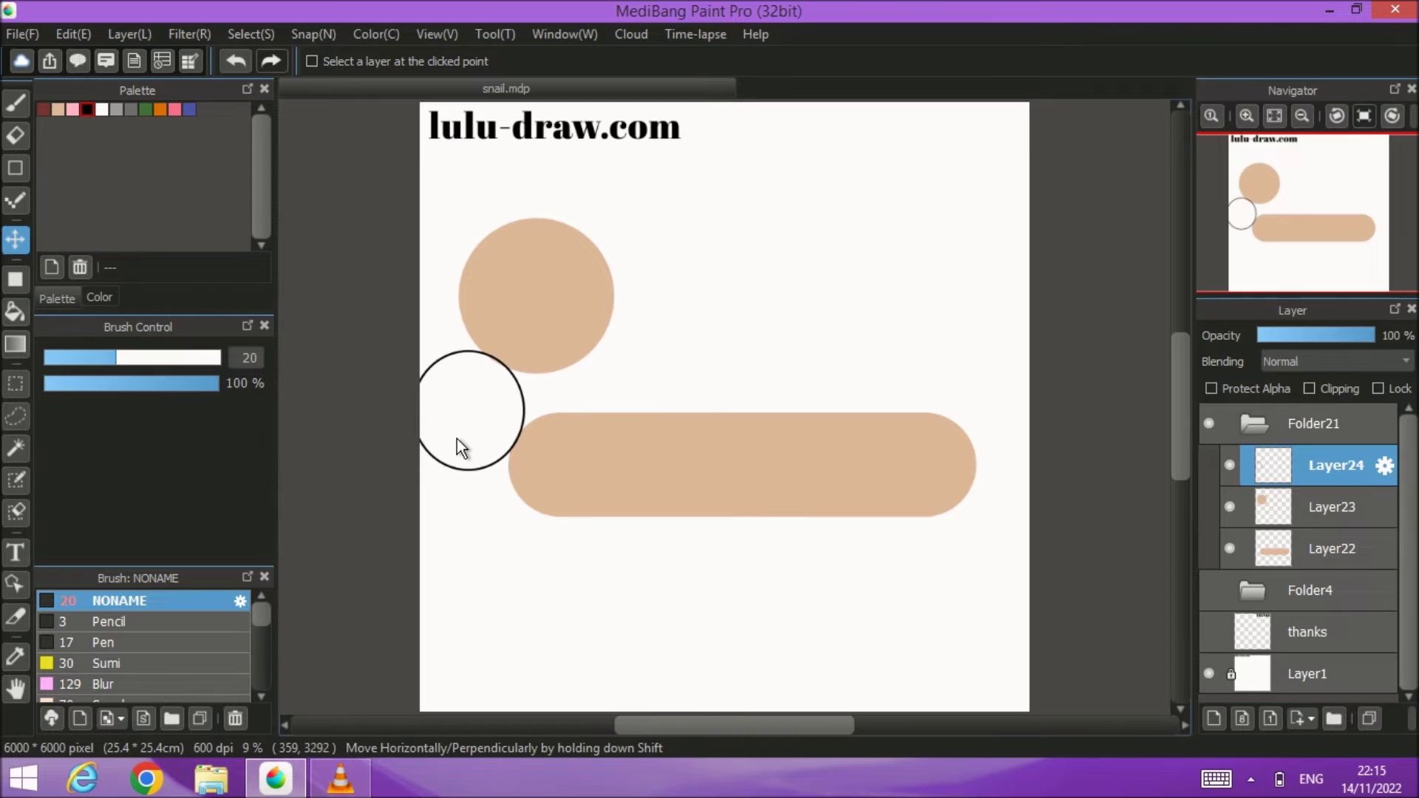
Step: Show Folder4 and move all of Folder21's shapes down and right, so the tan bar crosses the shell's lower edge
click(1249, 424)
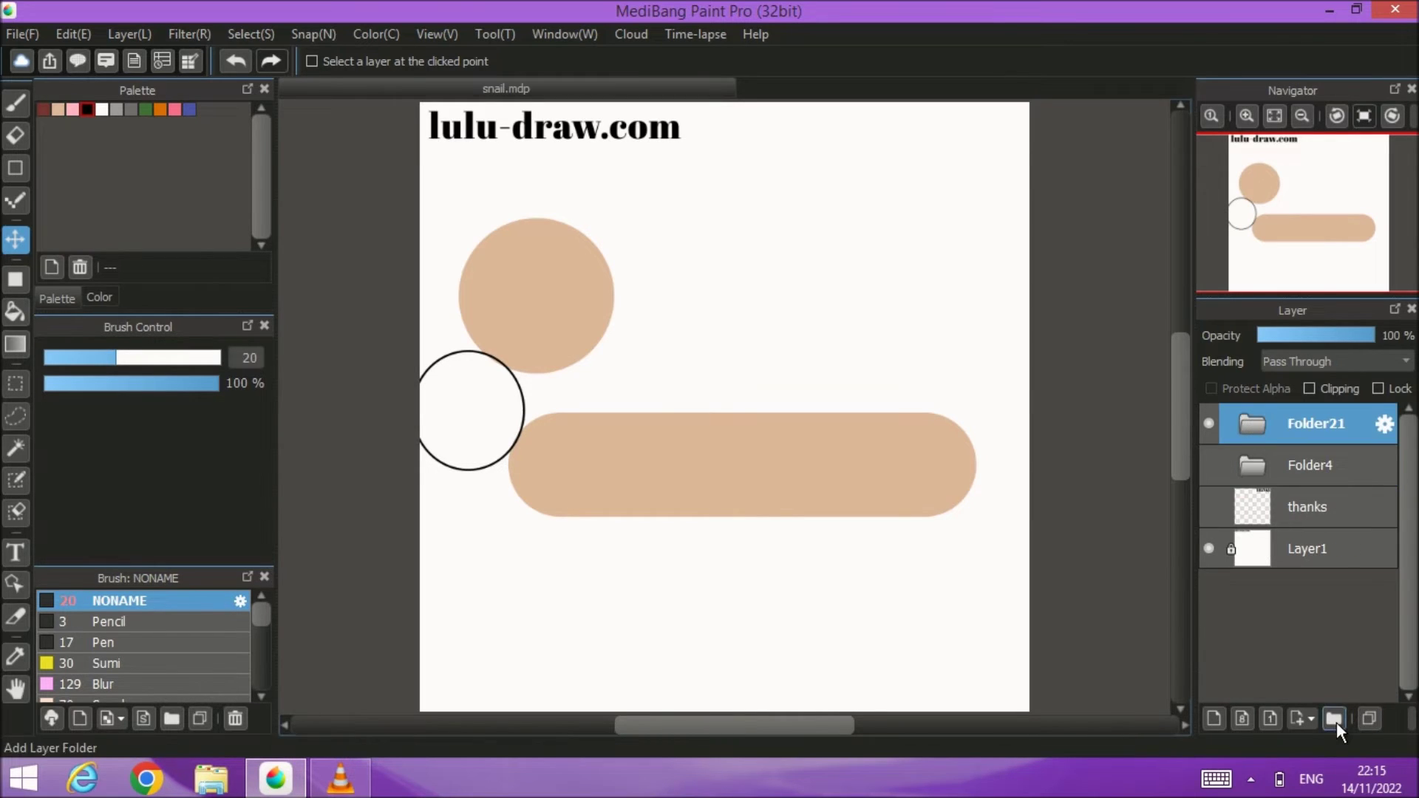
click(1213, 465)
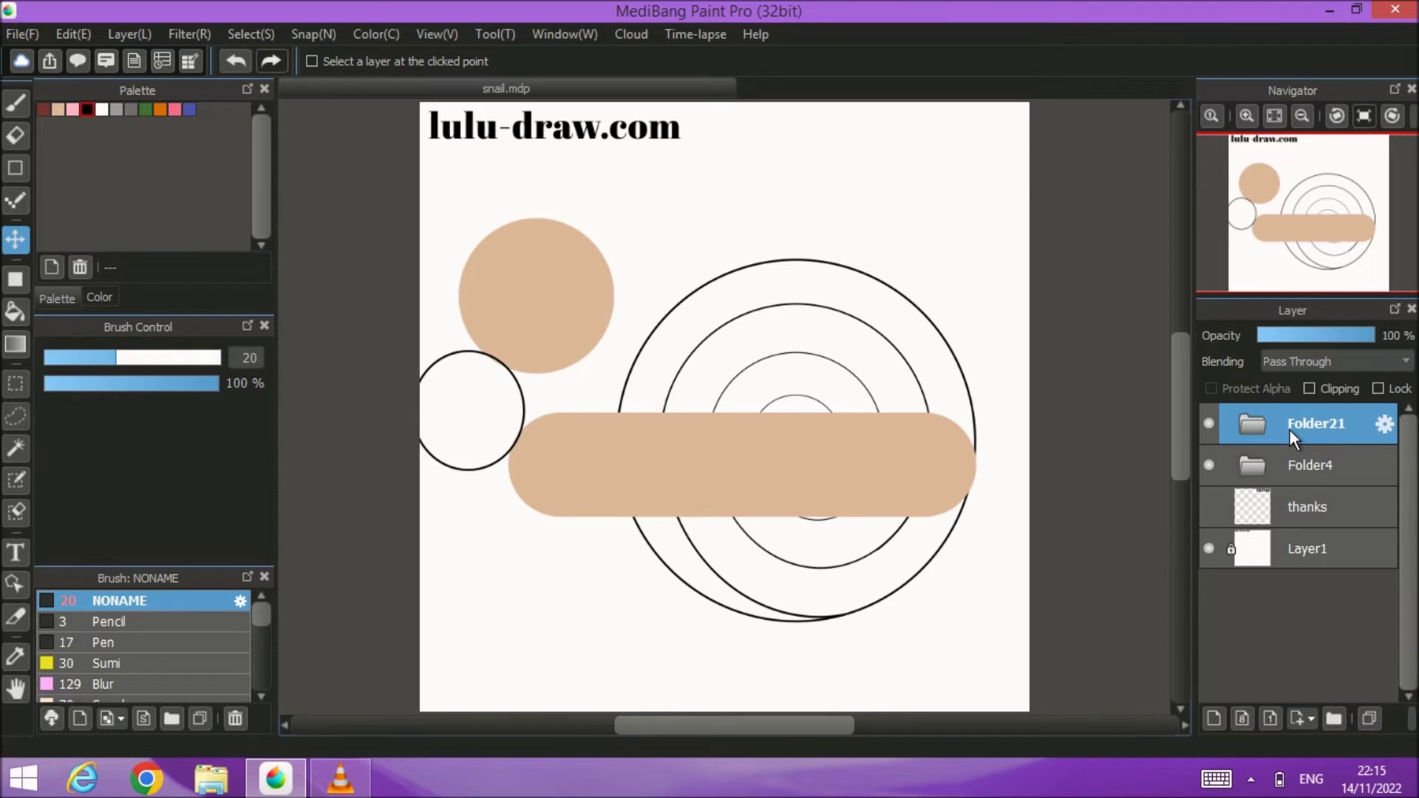
drag(591, 392, 653, 591)
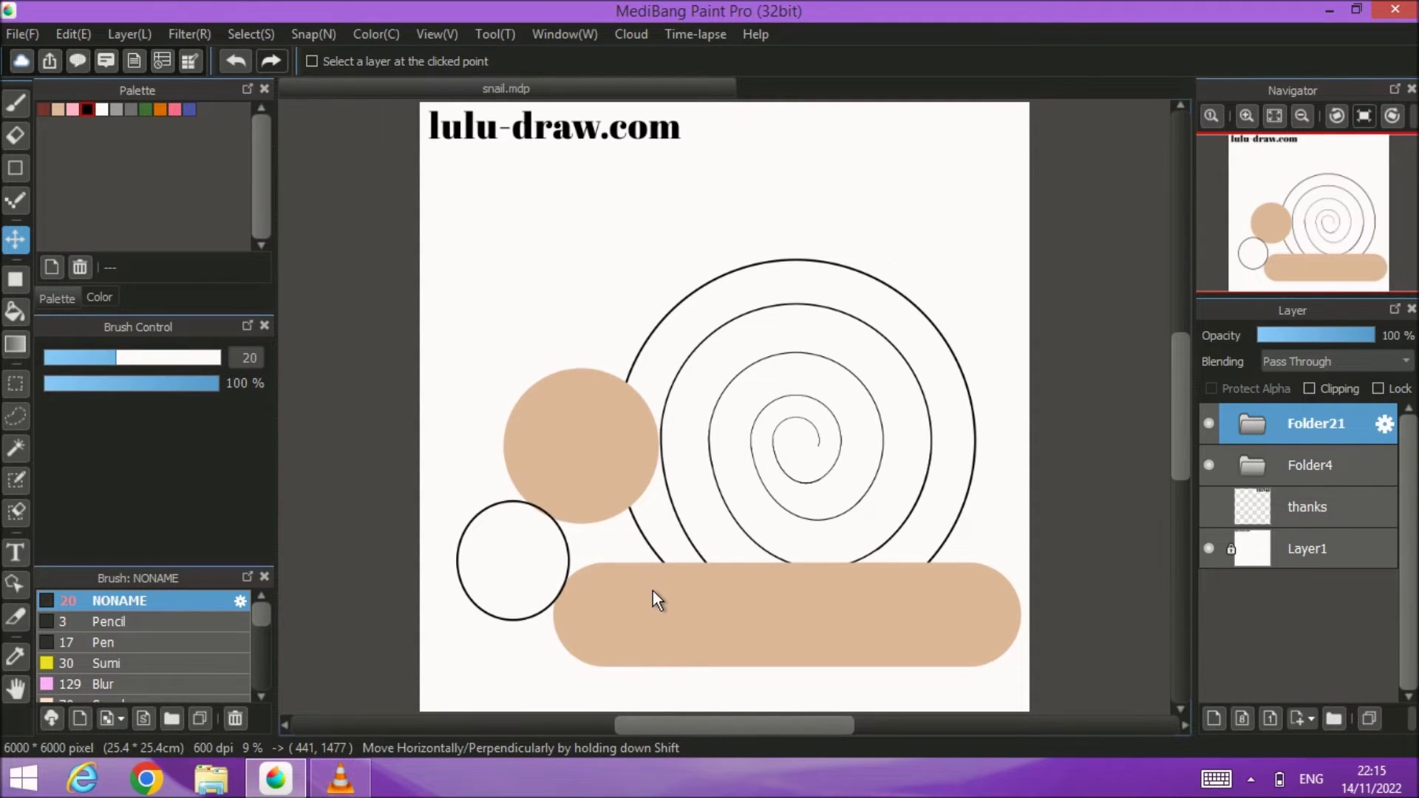
Step: Place Folder21 beneath Folder4 in the layer order and nudge its shapes slightly up and left
drag(1301, 414, 1305, 478)
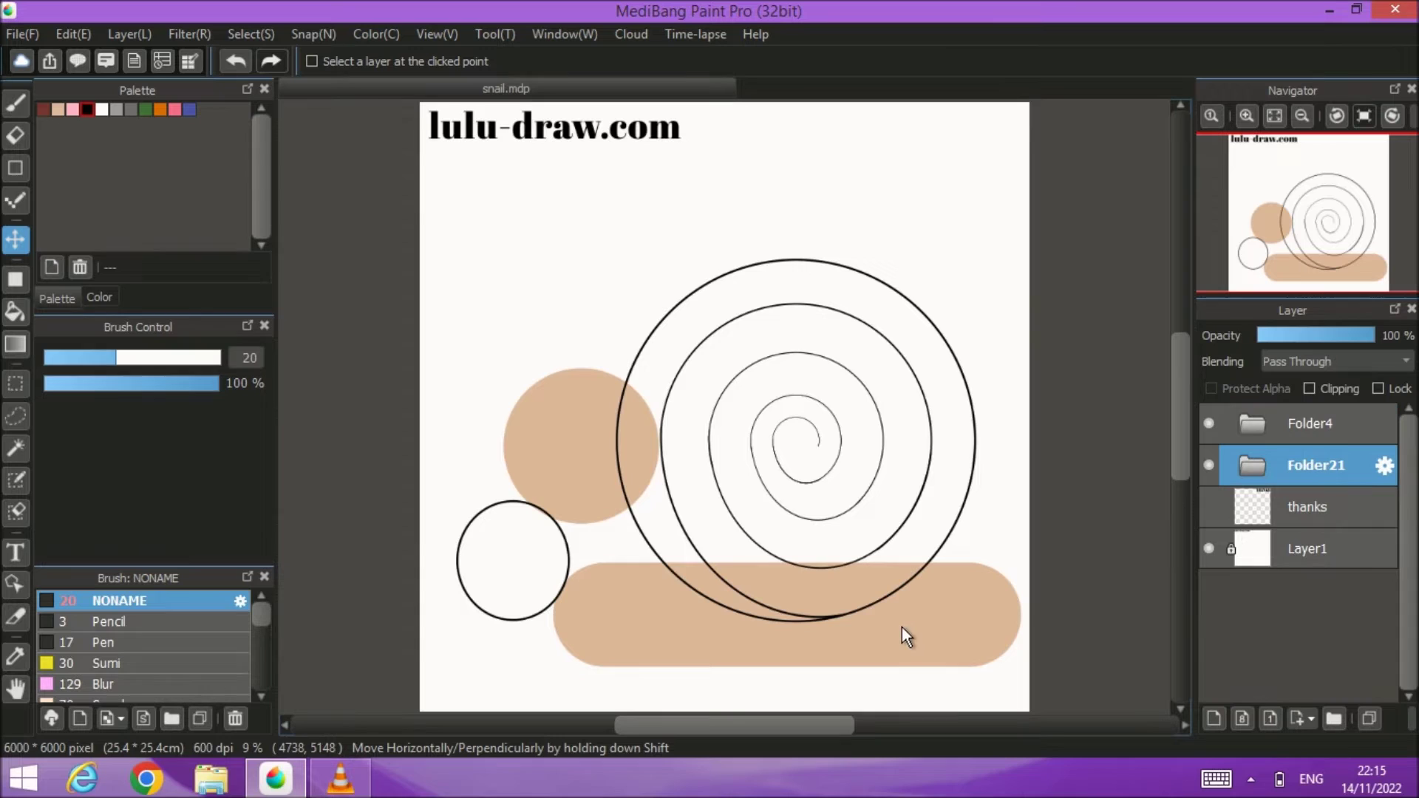
drag(894, 623, 886, 617)
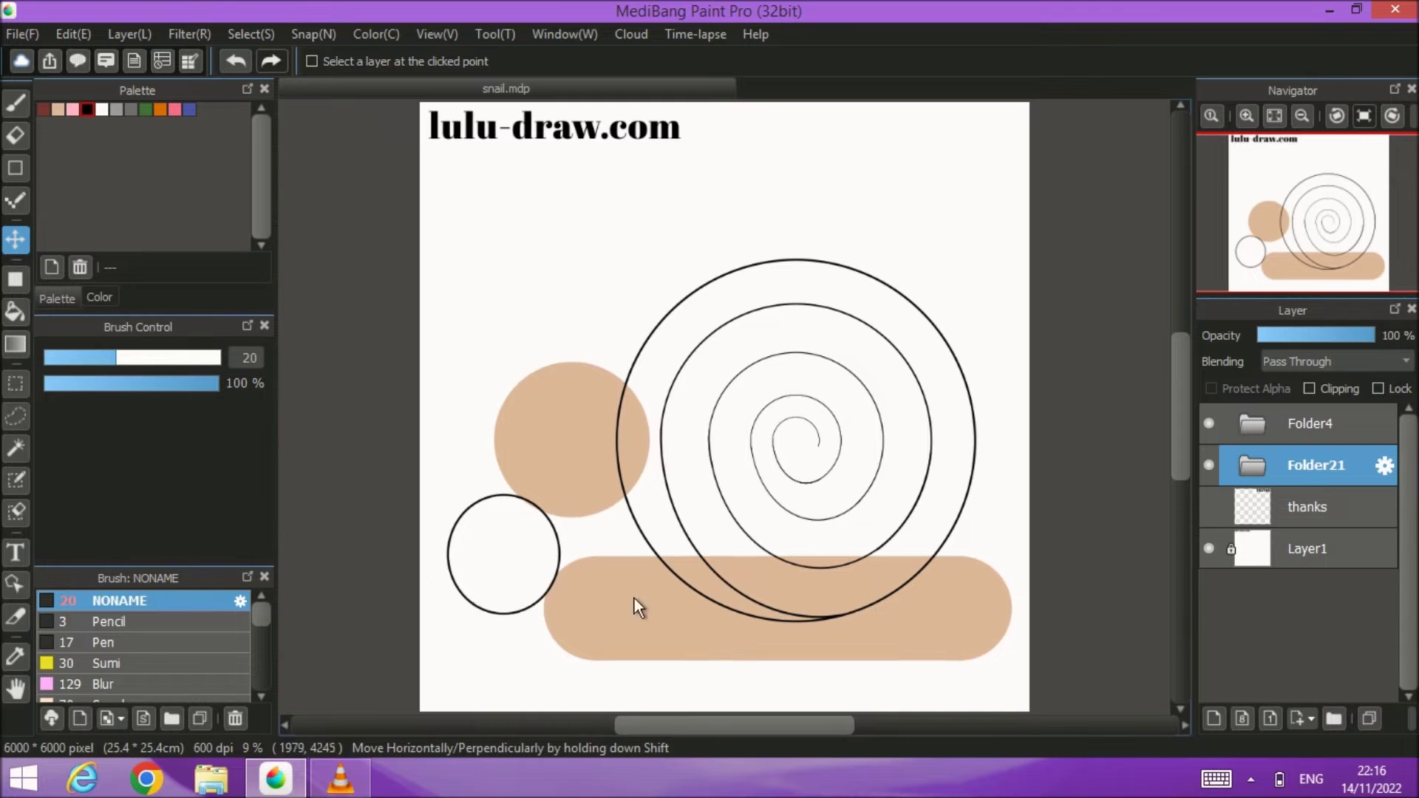
Step: On a new layer in Folder21, try filling the gap between the tan circle and the bar with tan, and hide the outline circle's layer
click(1262, 423)
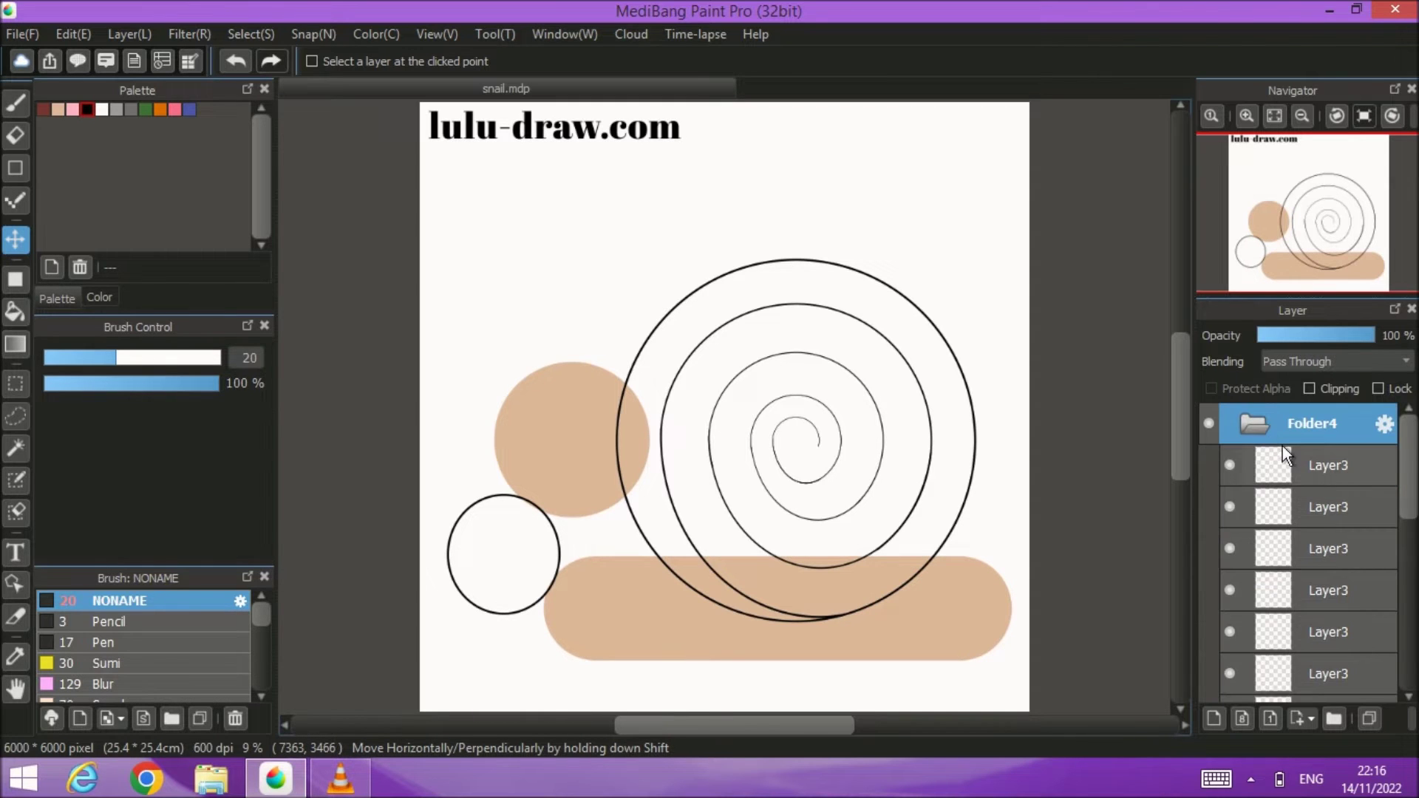
click(1254, 423)
click(1254, 465)
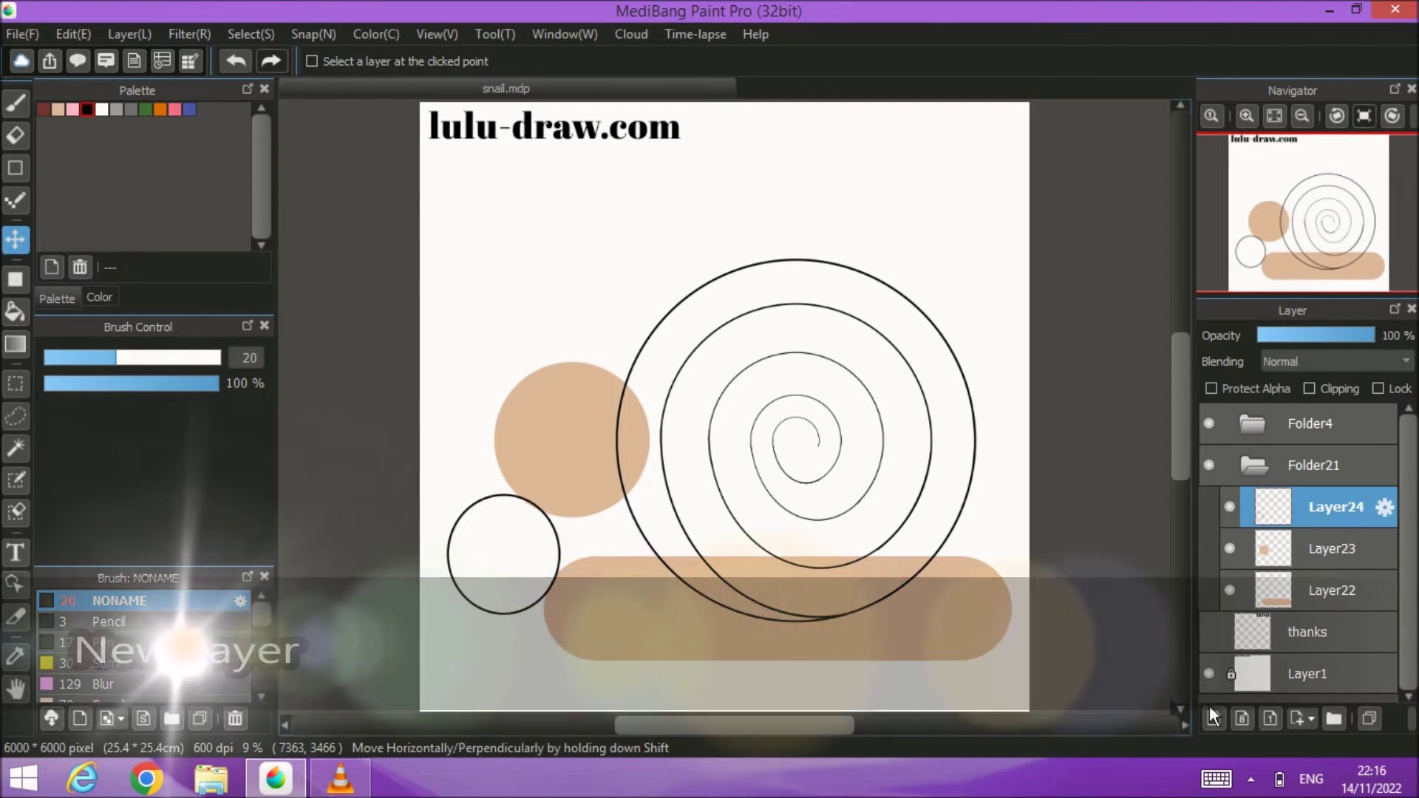
click(1215, 718)
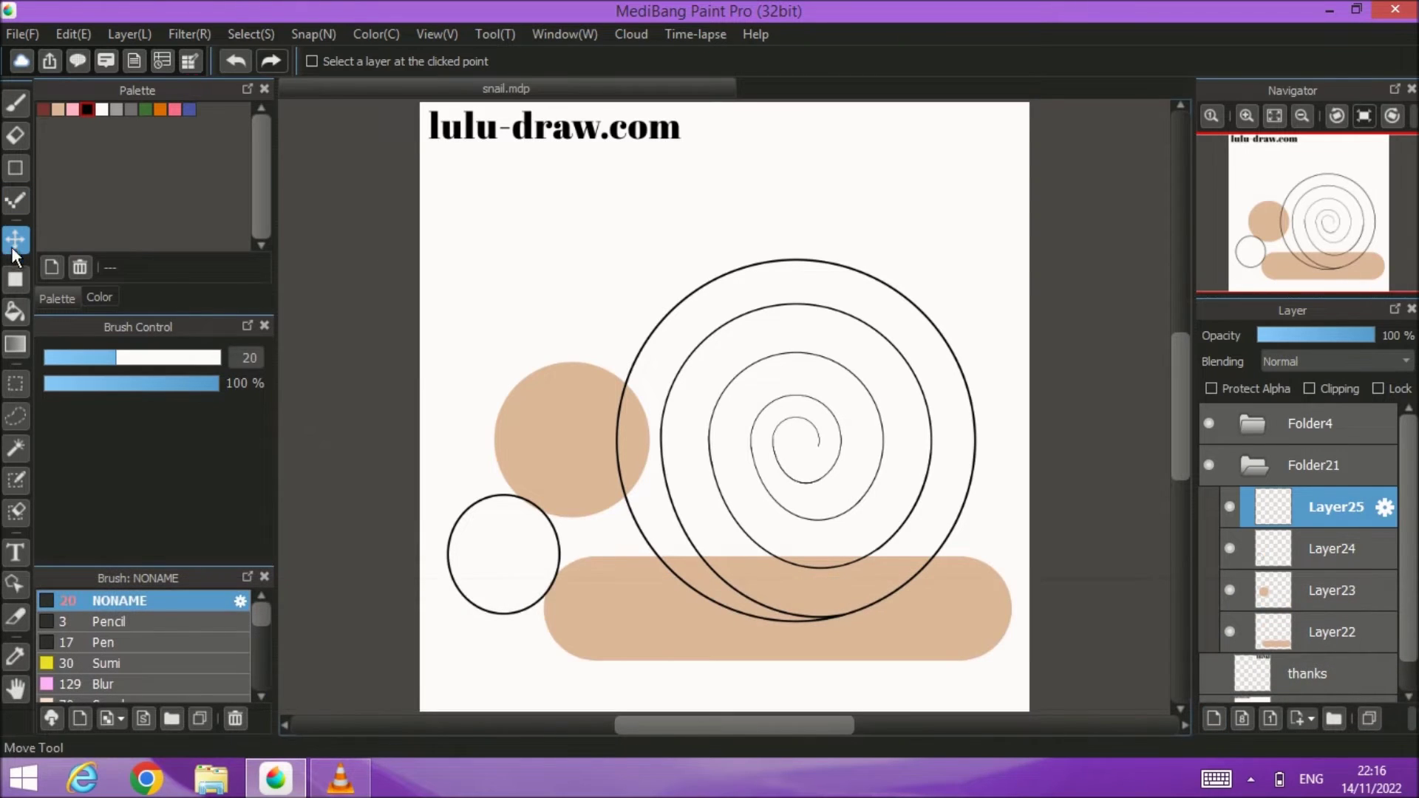
click(16, 311)
click(59, 109)
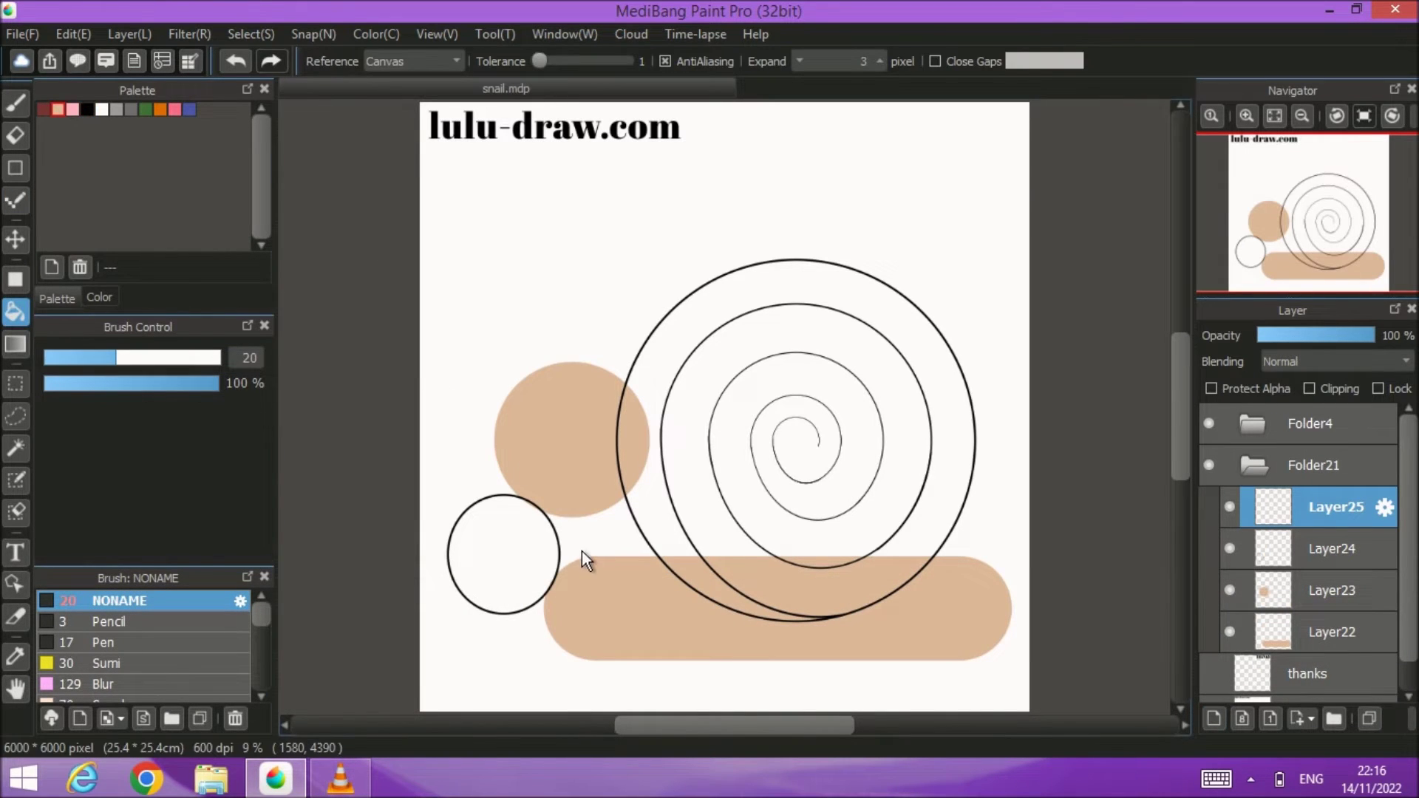
click(582, 552)
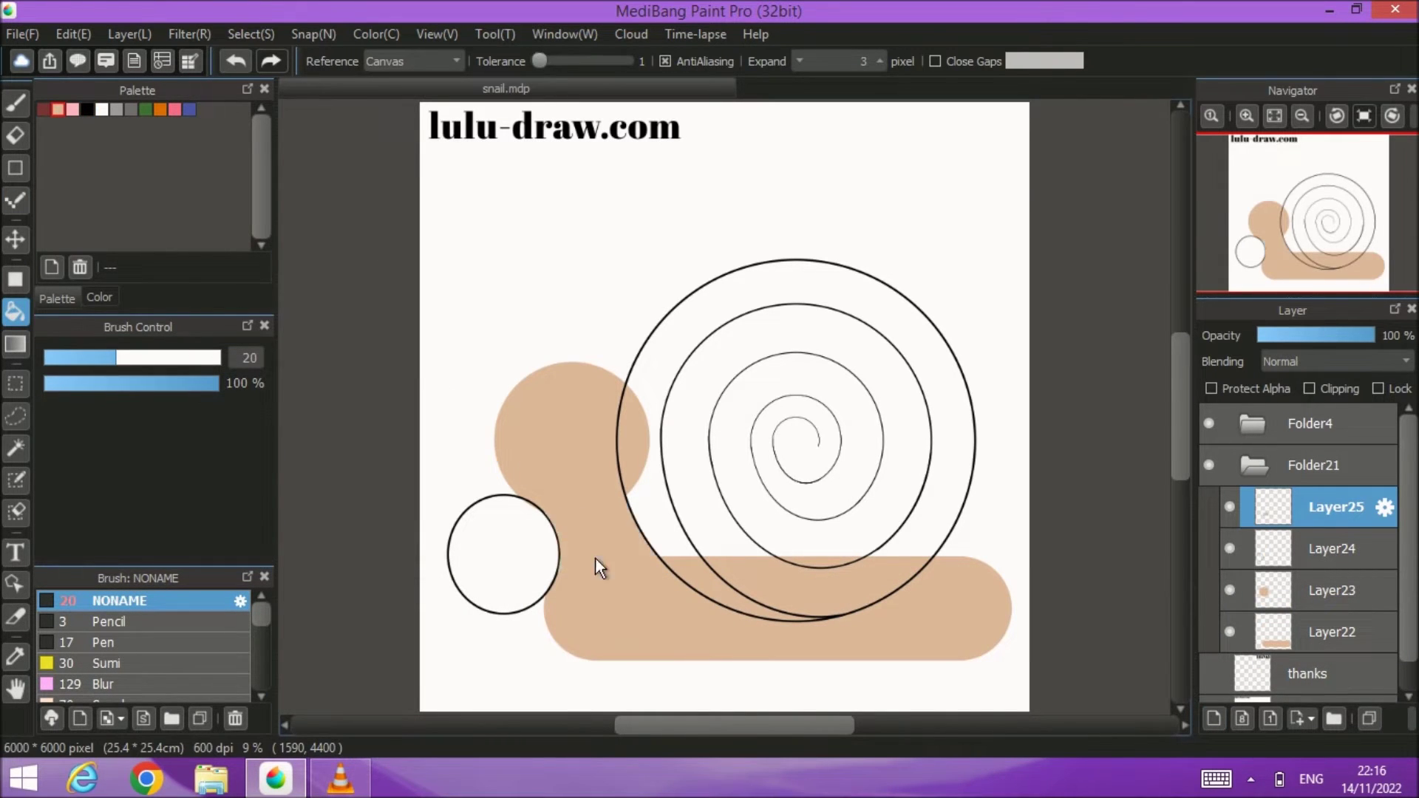
click(1230, 549)
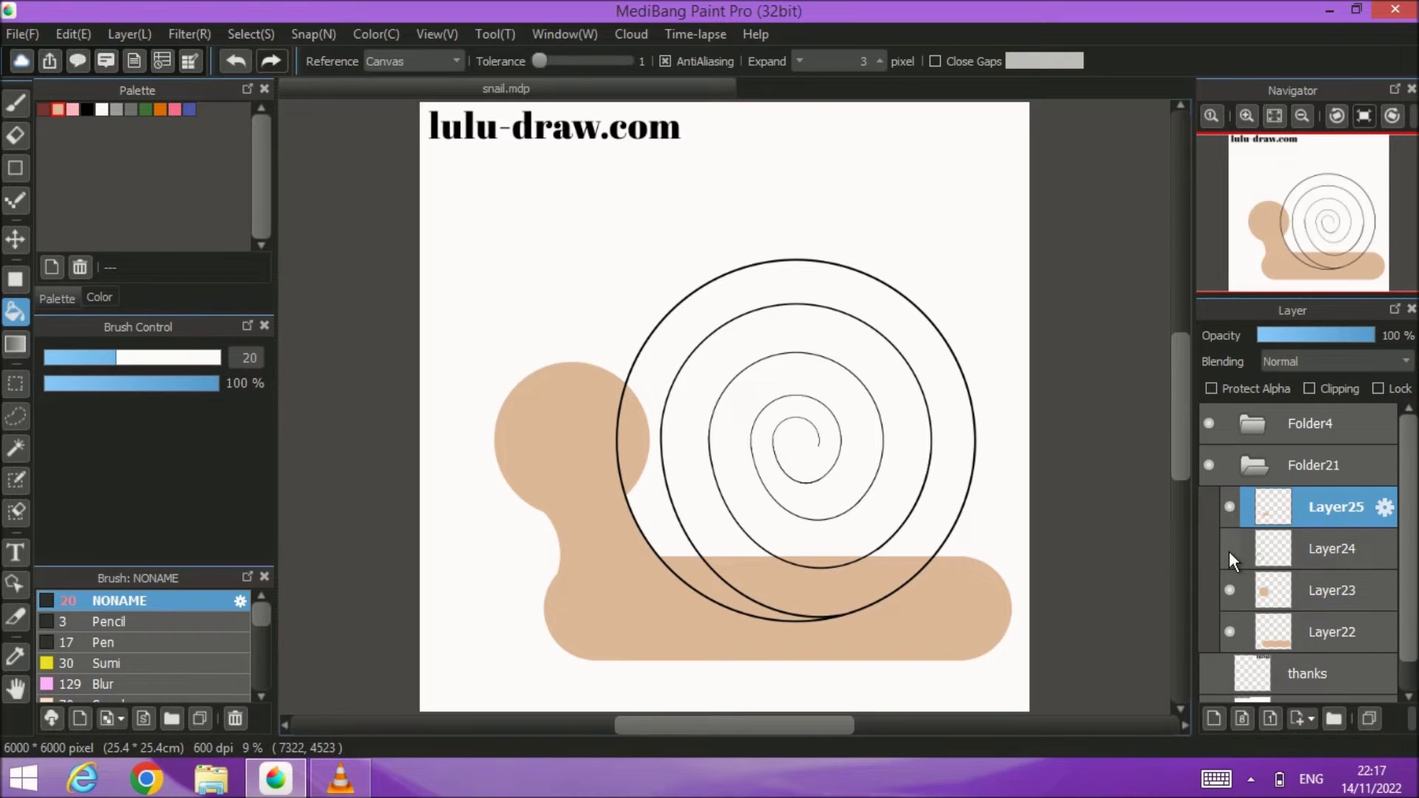
Step: Undo the tan fill and the new layer, and show the outline circle's layer again
click(235, 58)
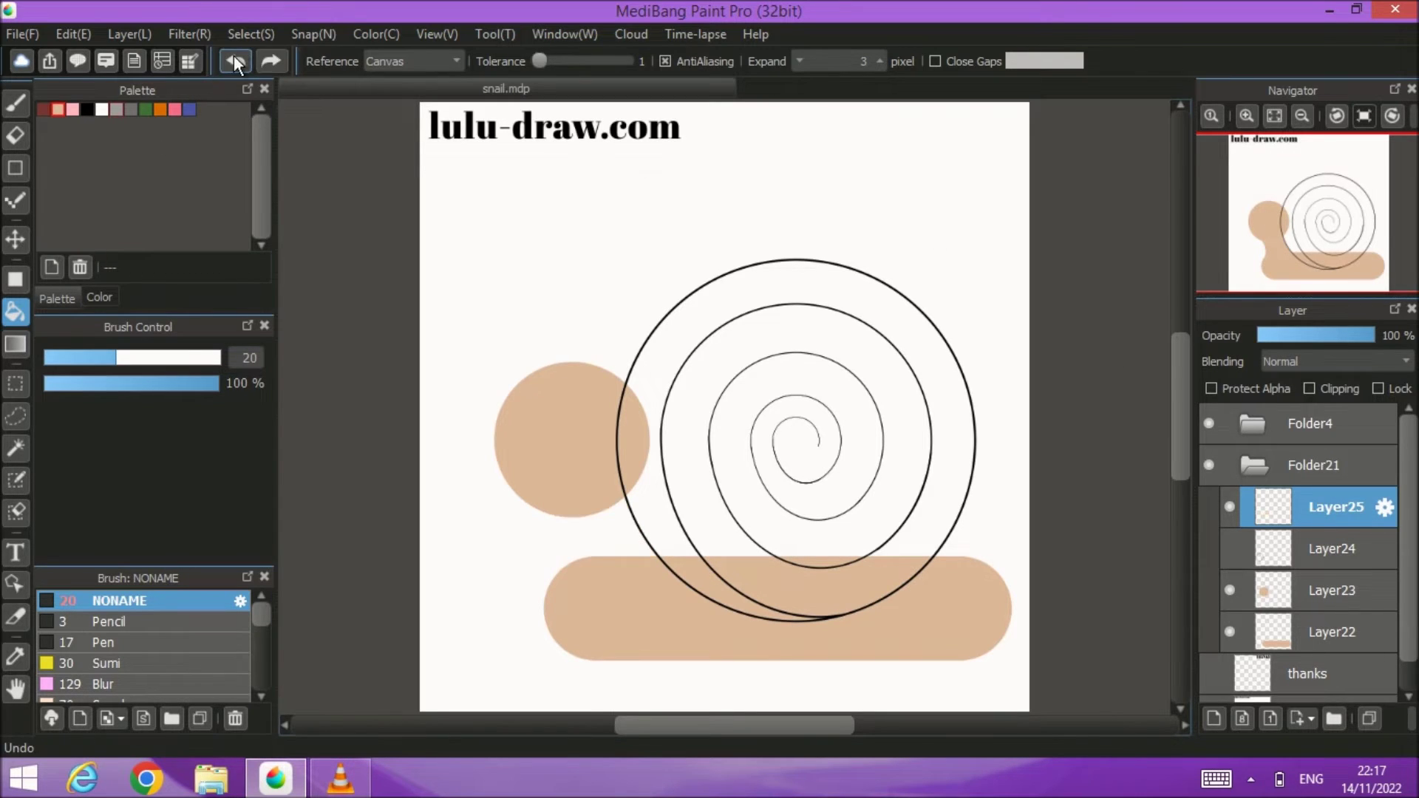
click(233, 56)
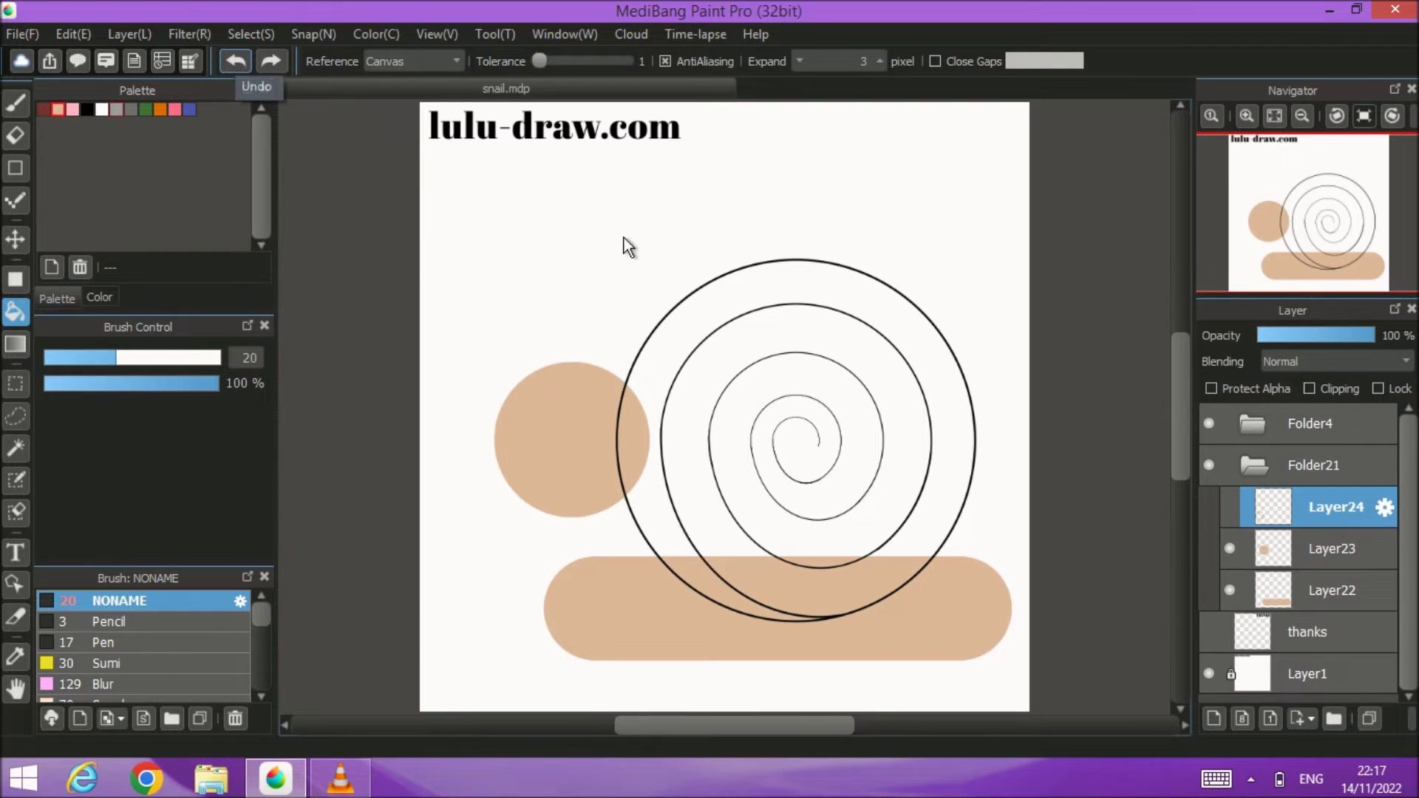
click(1228, 507)
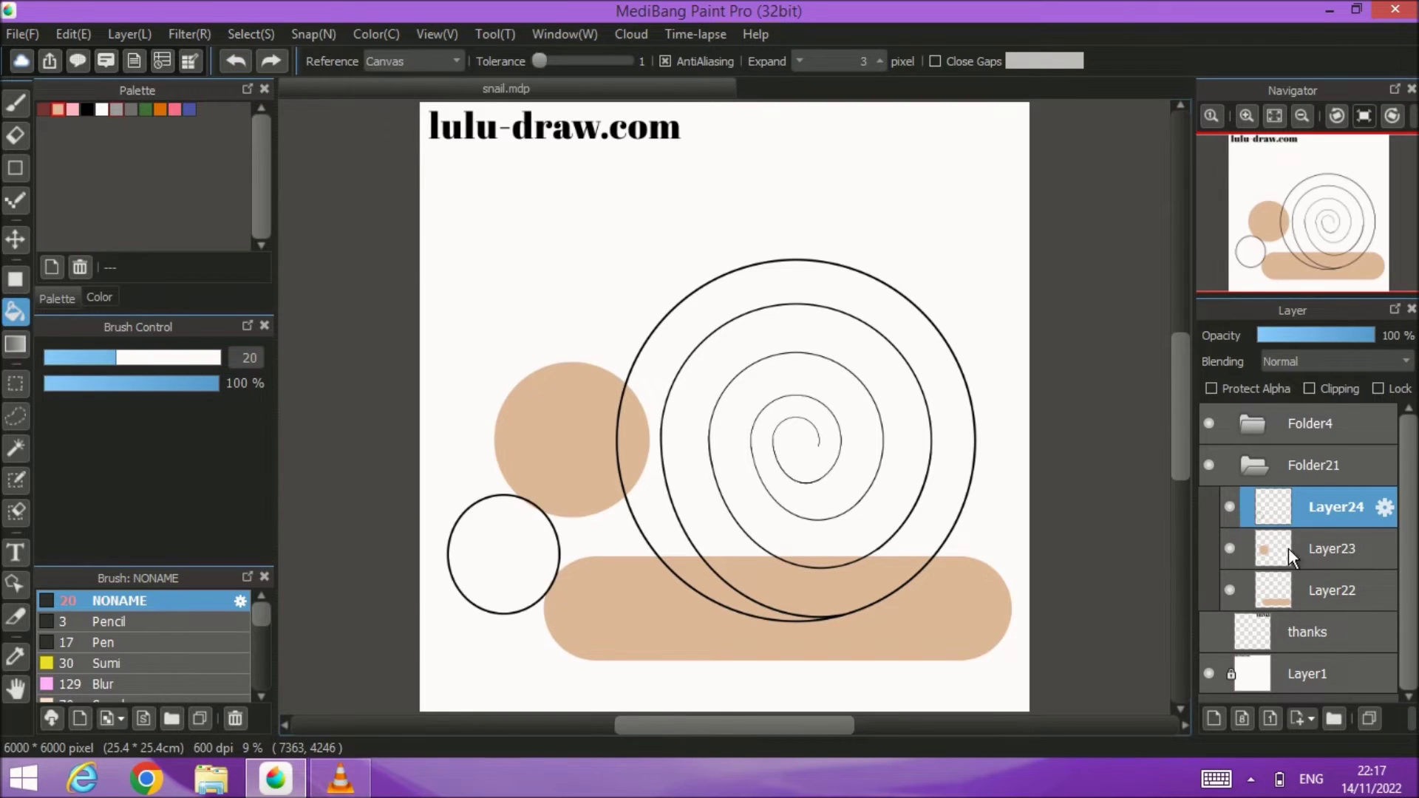
Step: Move the tan circle and the outline circle together slightly down and left
ctrl+click(1330, 548)
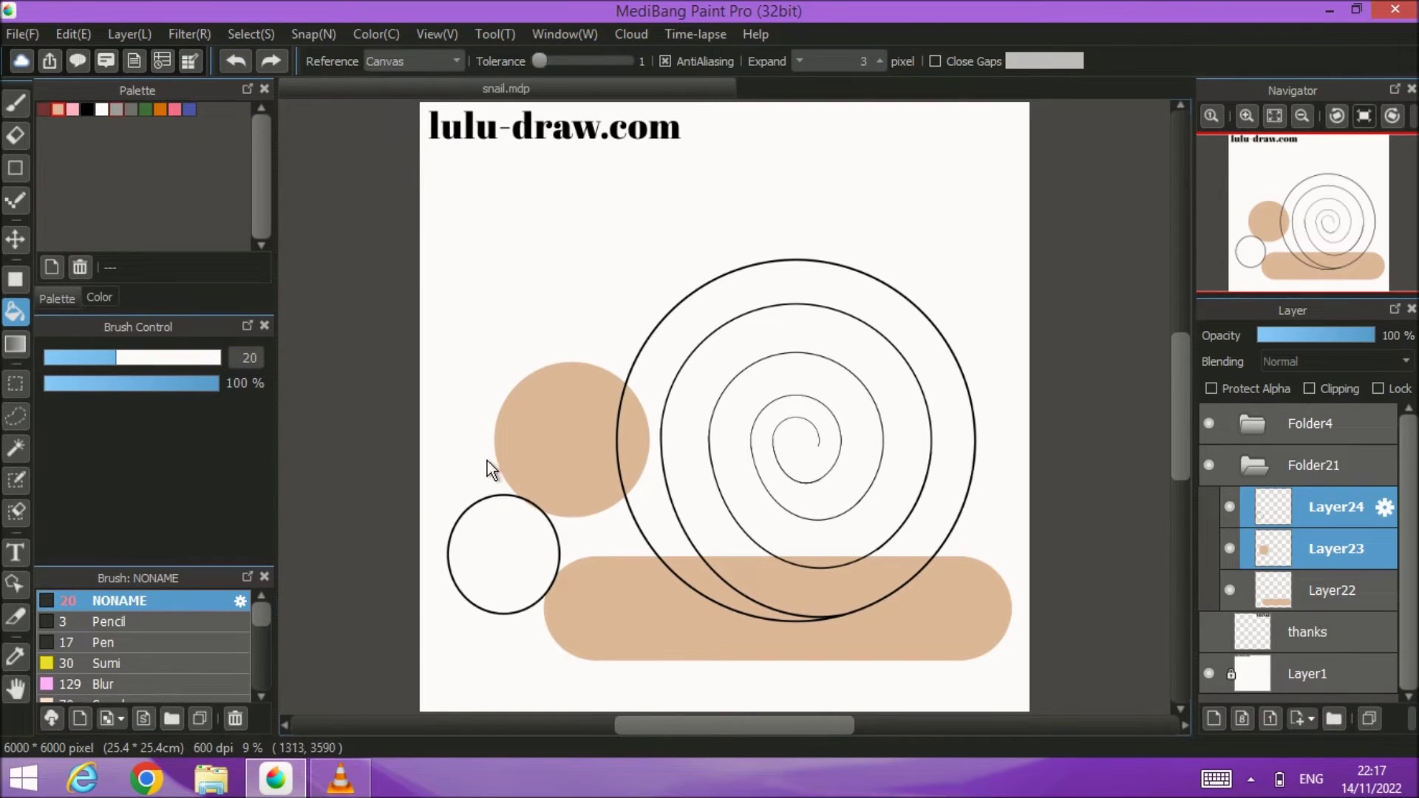
click(15, 239)
drag(572, 473, 563, 486)
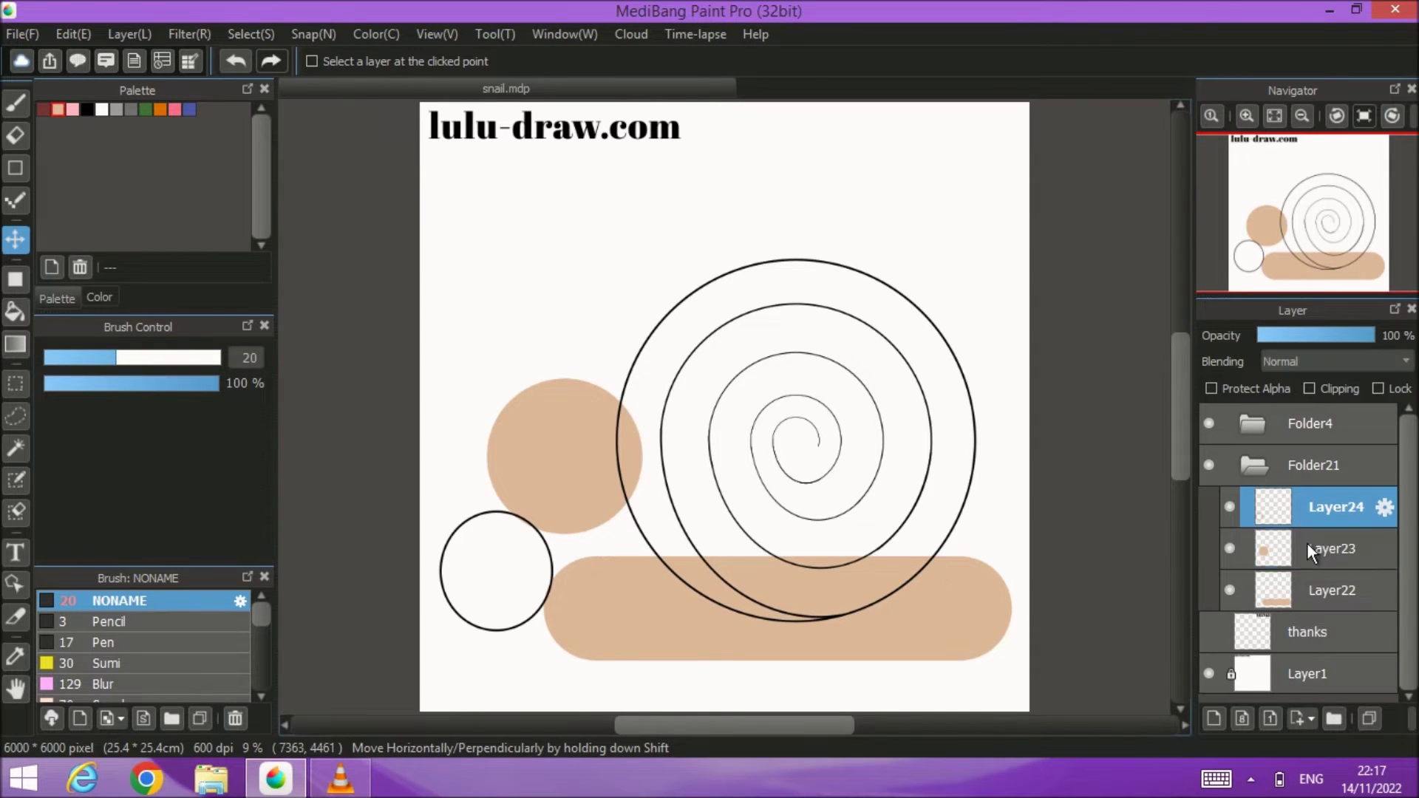
Step: Add a layer above the outline circle, try a tan fill between the tan circle and the bar, and undo the fill
click(1213, 718)
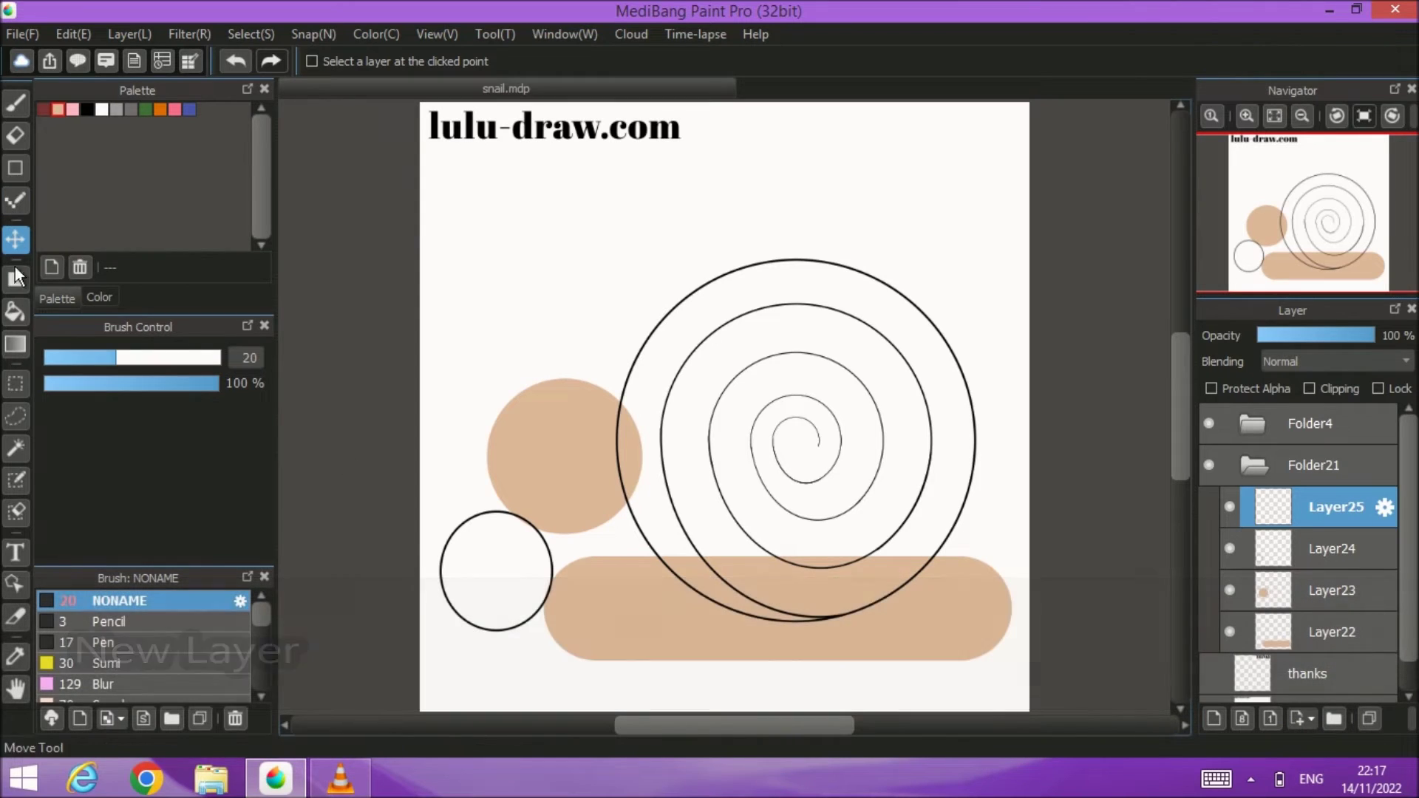
click(13, 314)
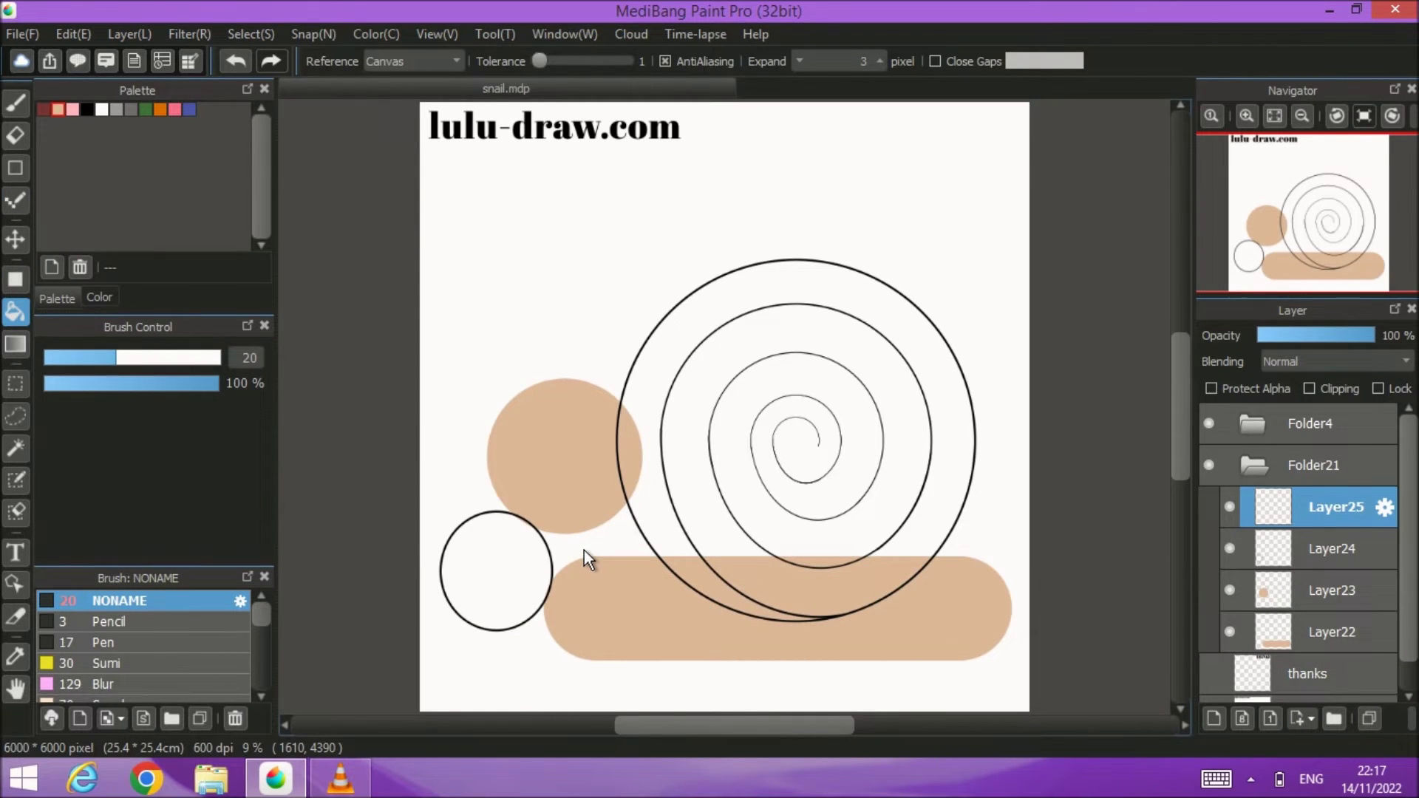
click(583, 550)
click(1231, 548)
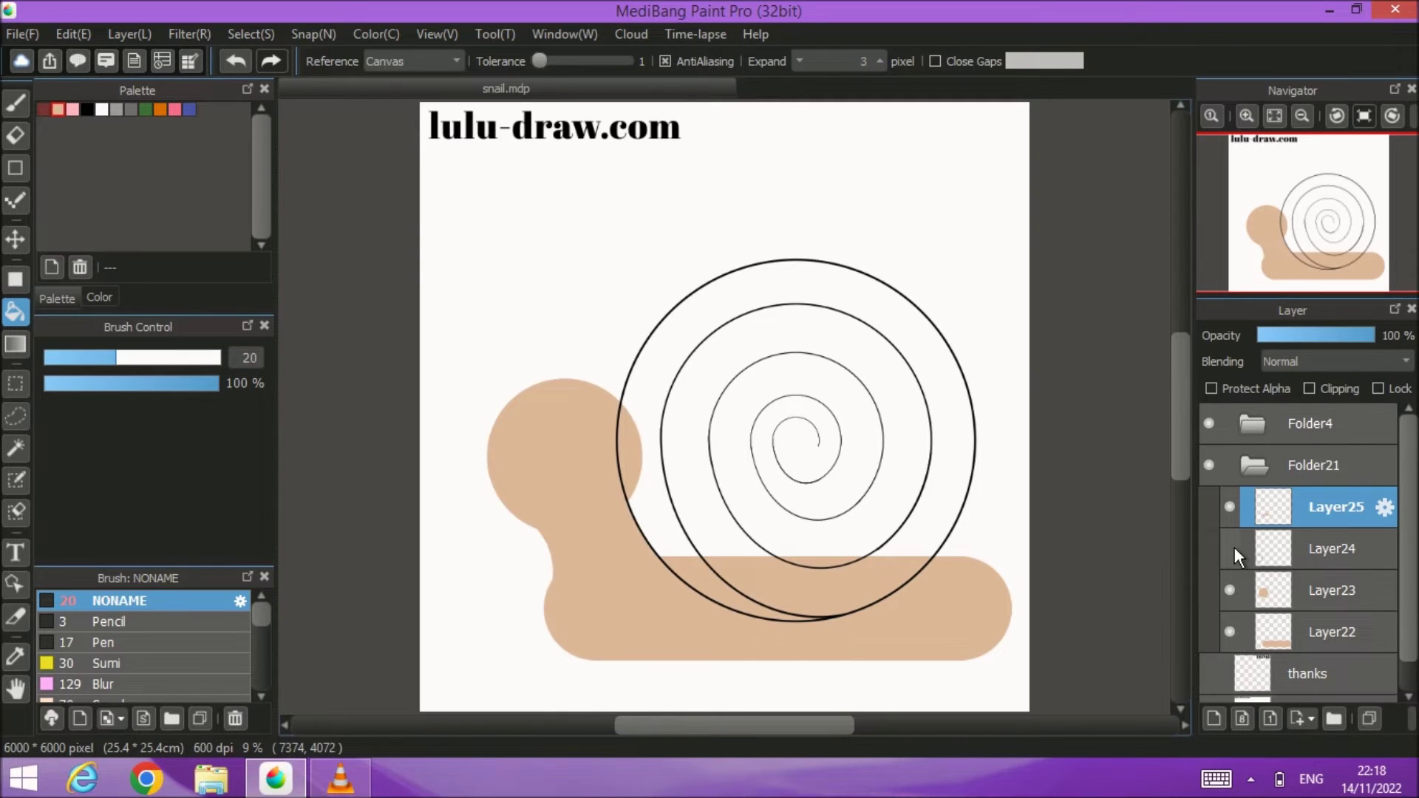
click(1231, 549)
click(237, 61)
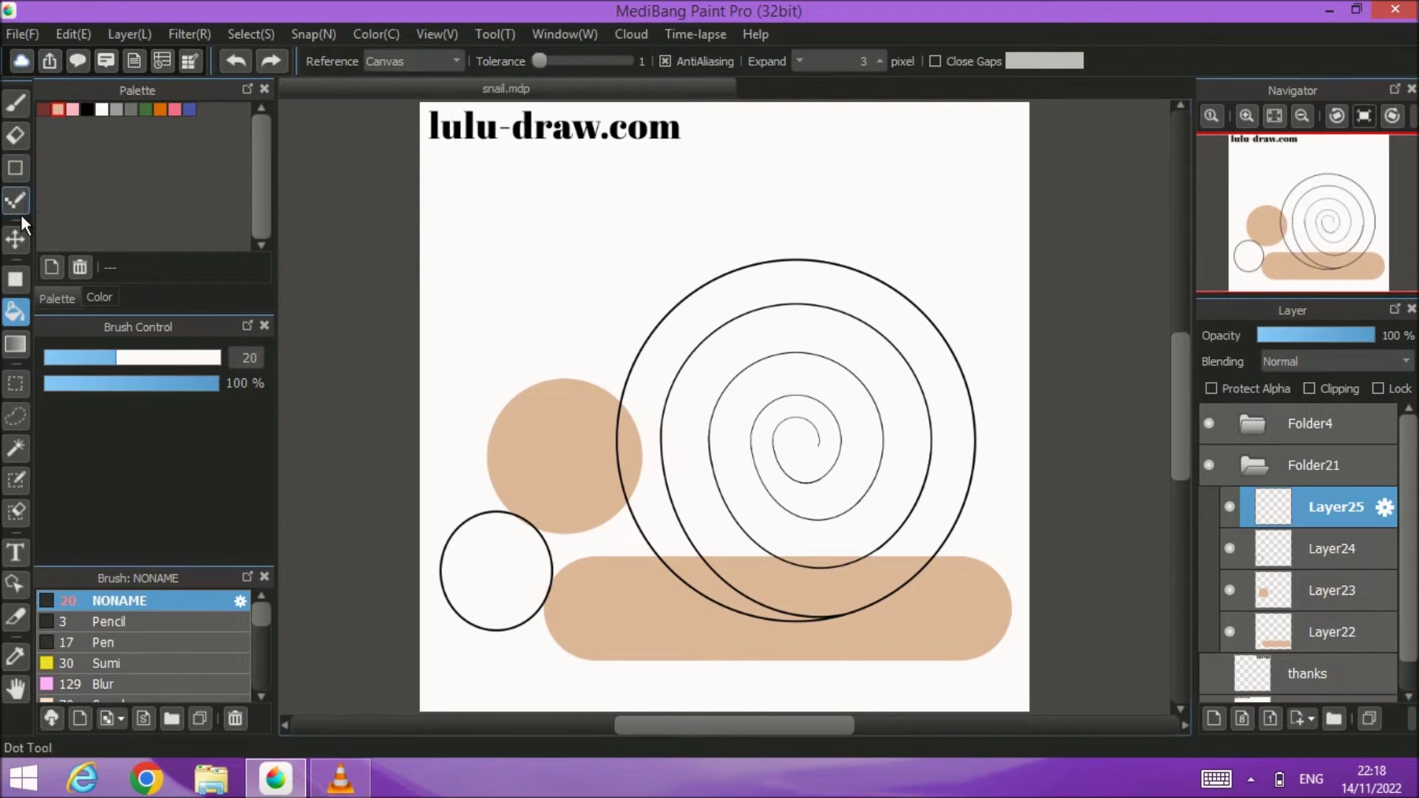
Step: Nudge the outline circle slightly down and left, and shift the tan circle slightly down and right
click(15, 239)
click(1307, 532)
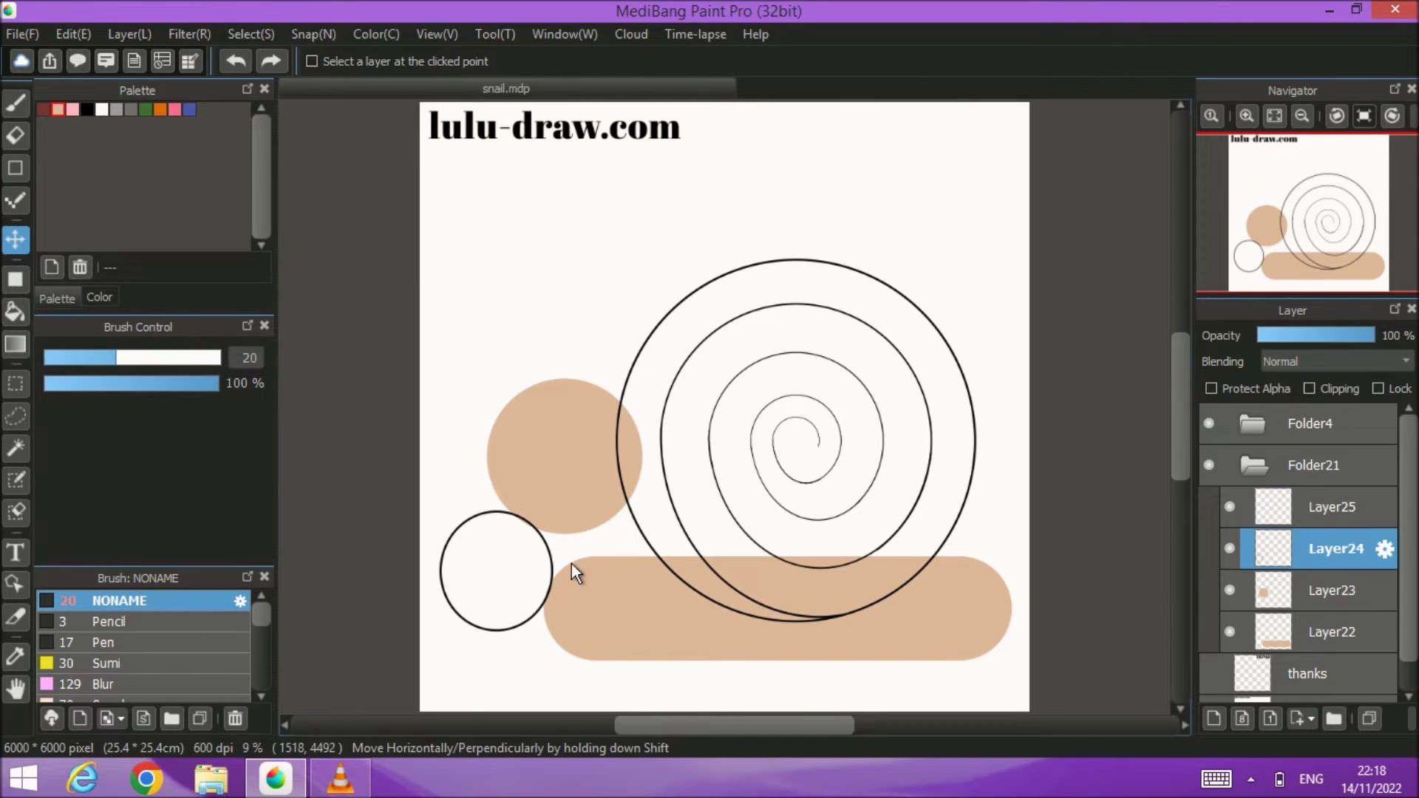
drag(548, 566, 532, 561)
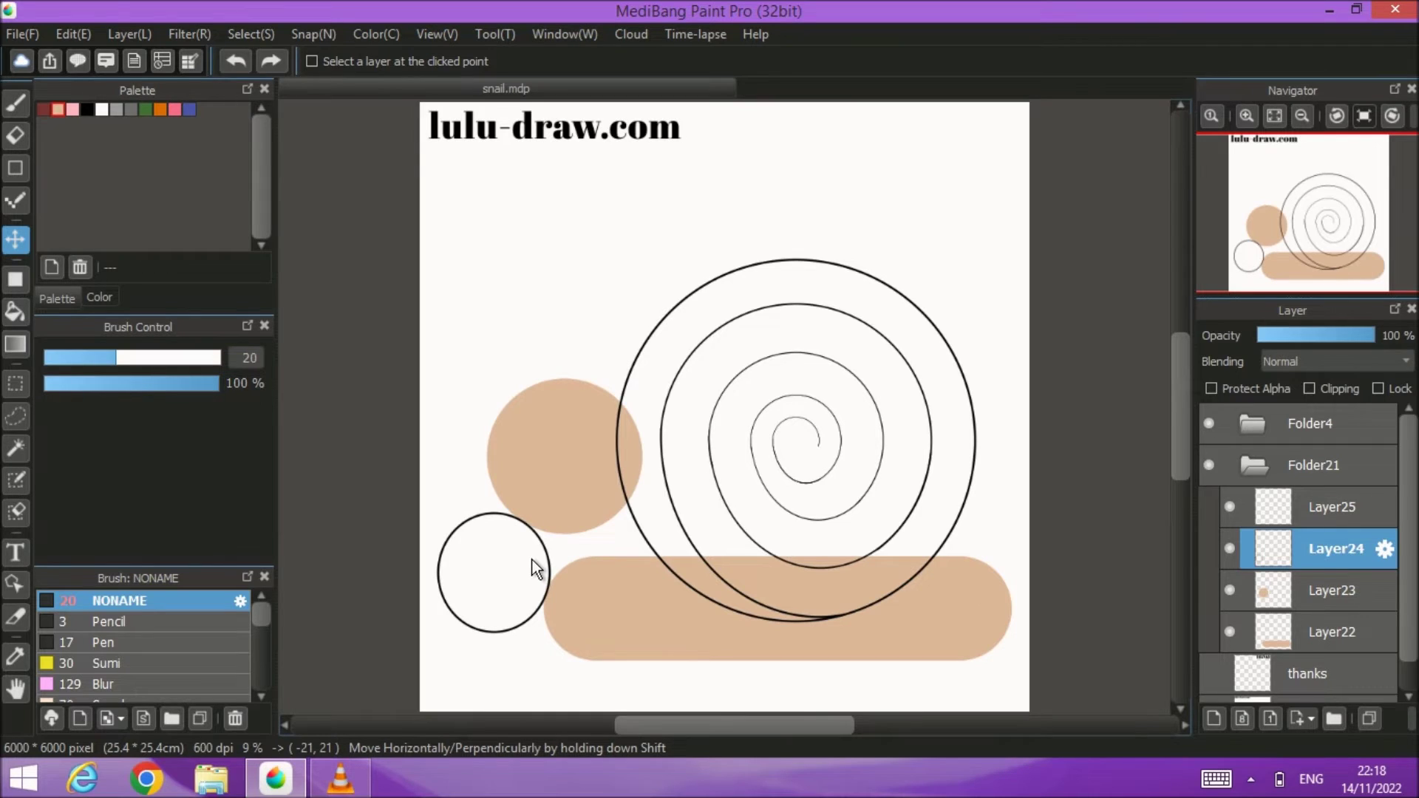
click(1341, 589)
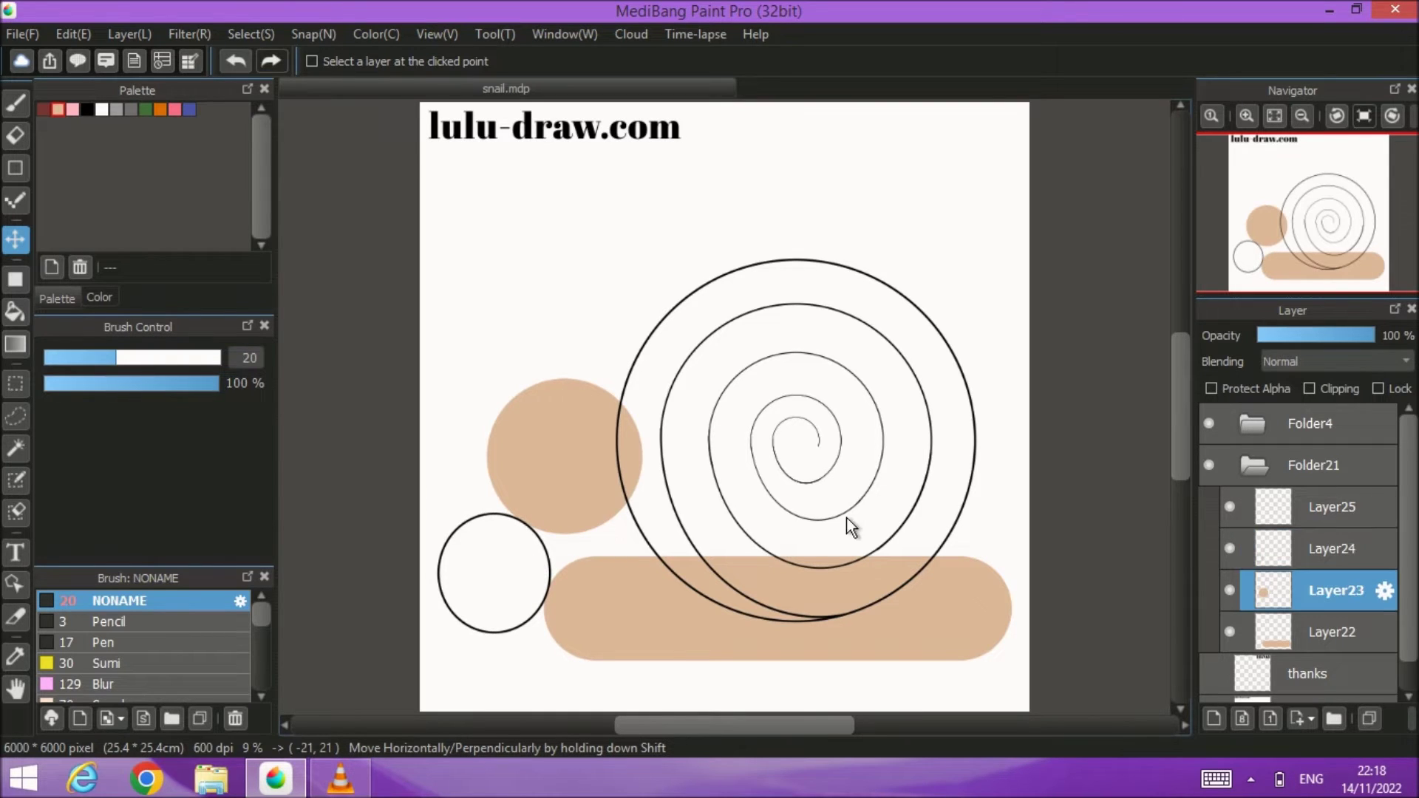
mouse_move(566, 442)
mouse_down()
mouse_move(551, 442)
mouse_move(575, 452)
mouse_up()
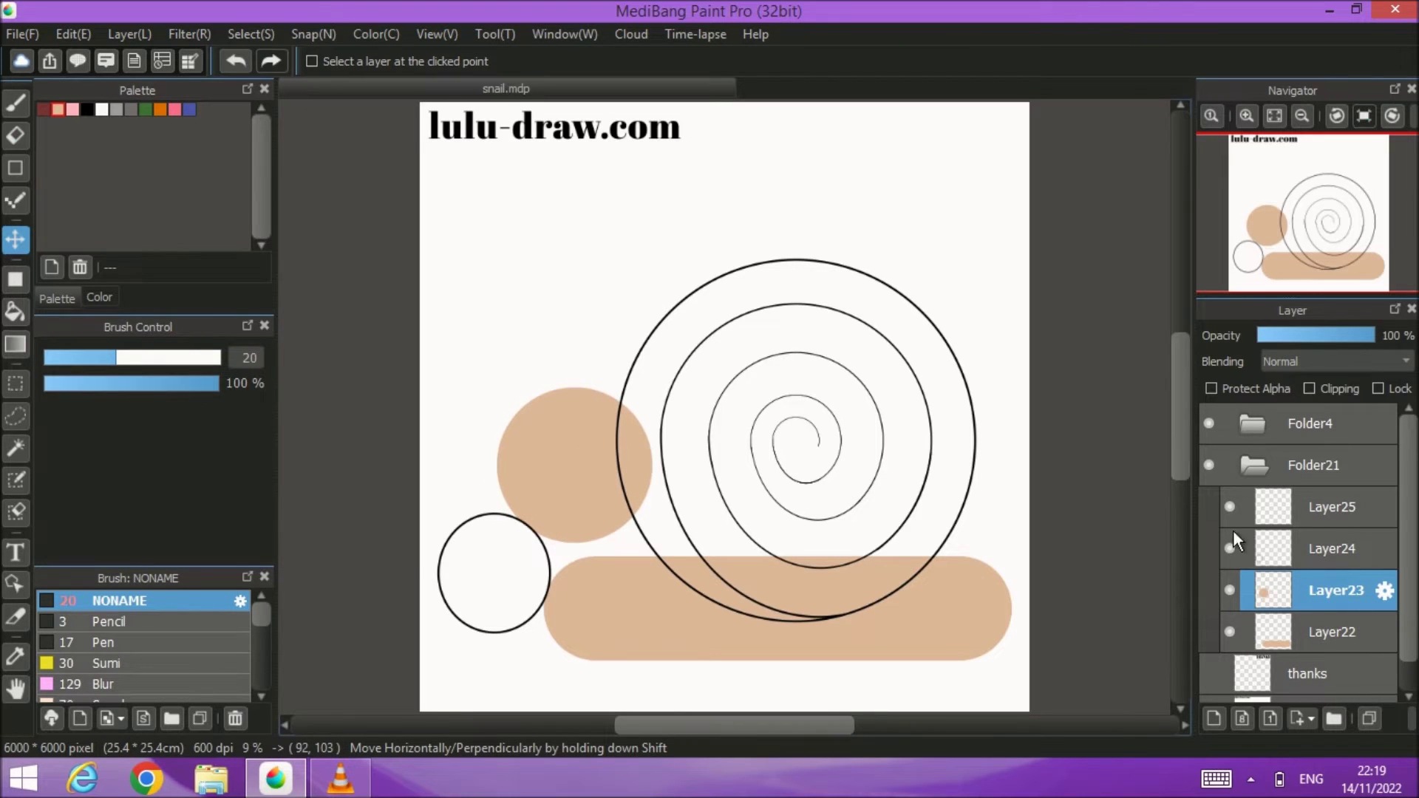
Step: Try the tan neck fill on Layer25, check its curve with the outline circle hidden, and undo the fill
click(1336, 509)
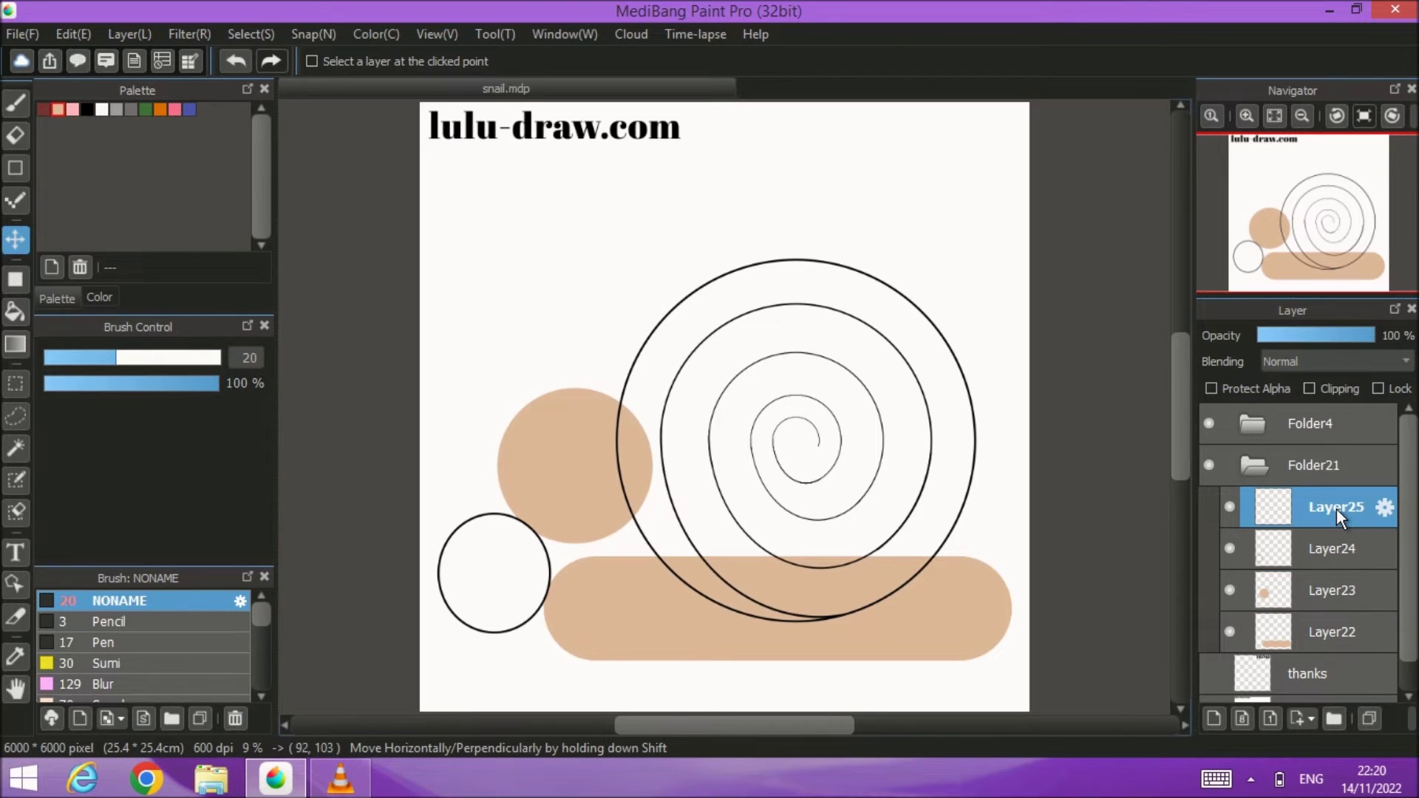
click(15, 312)
click(597, 552)
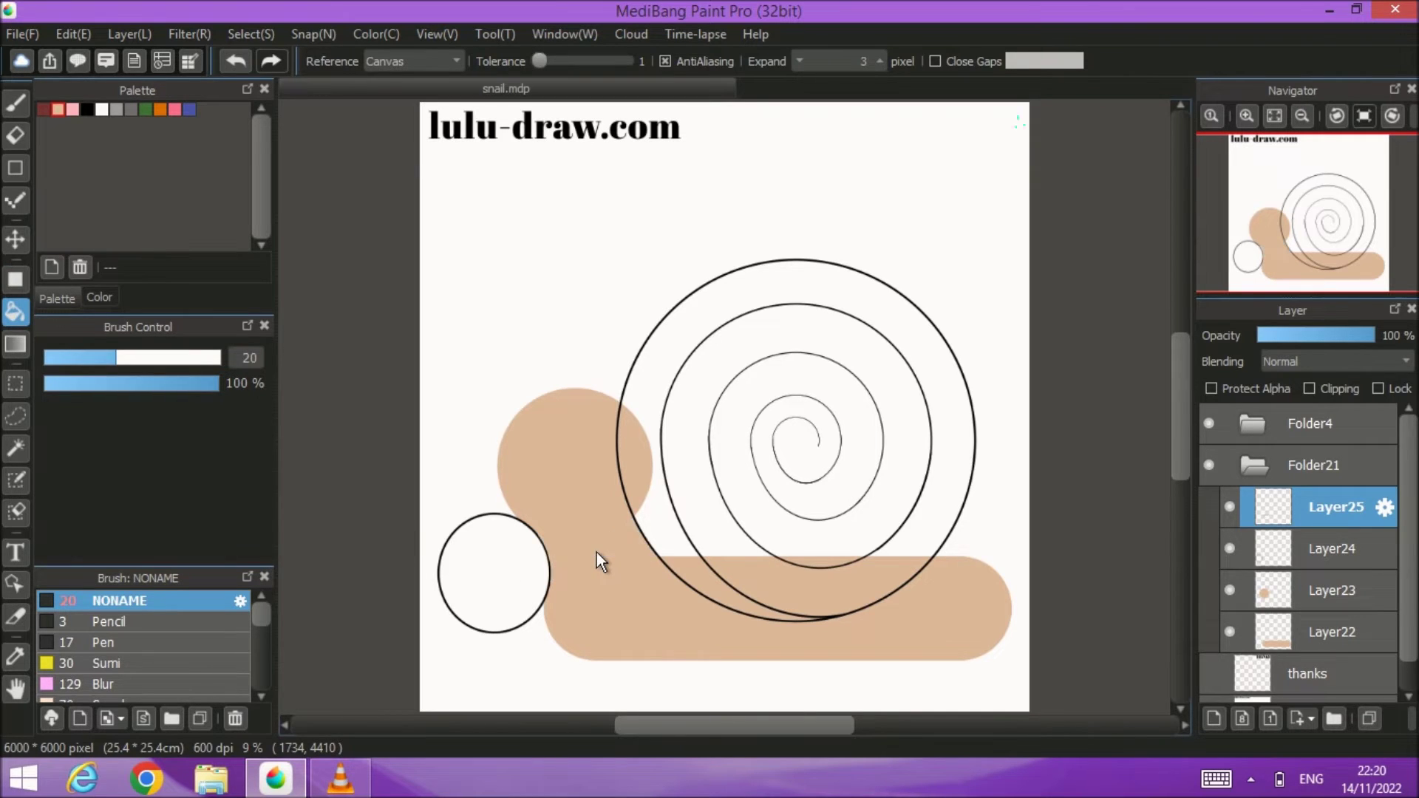
click(1227, 547)
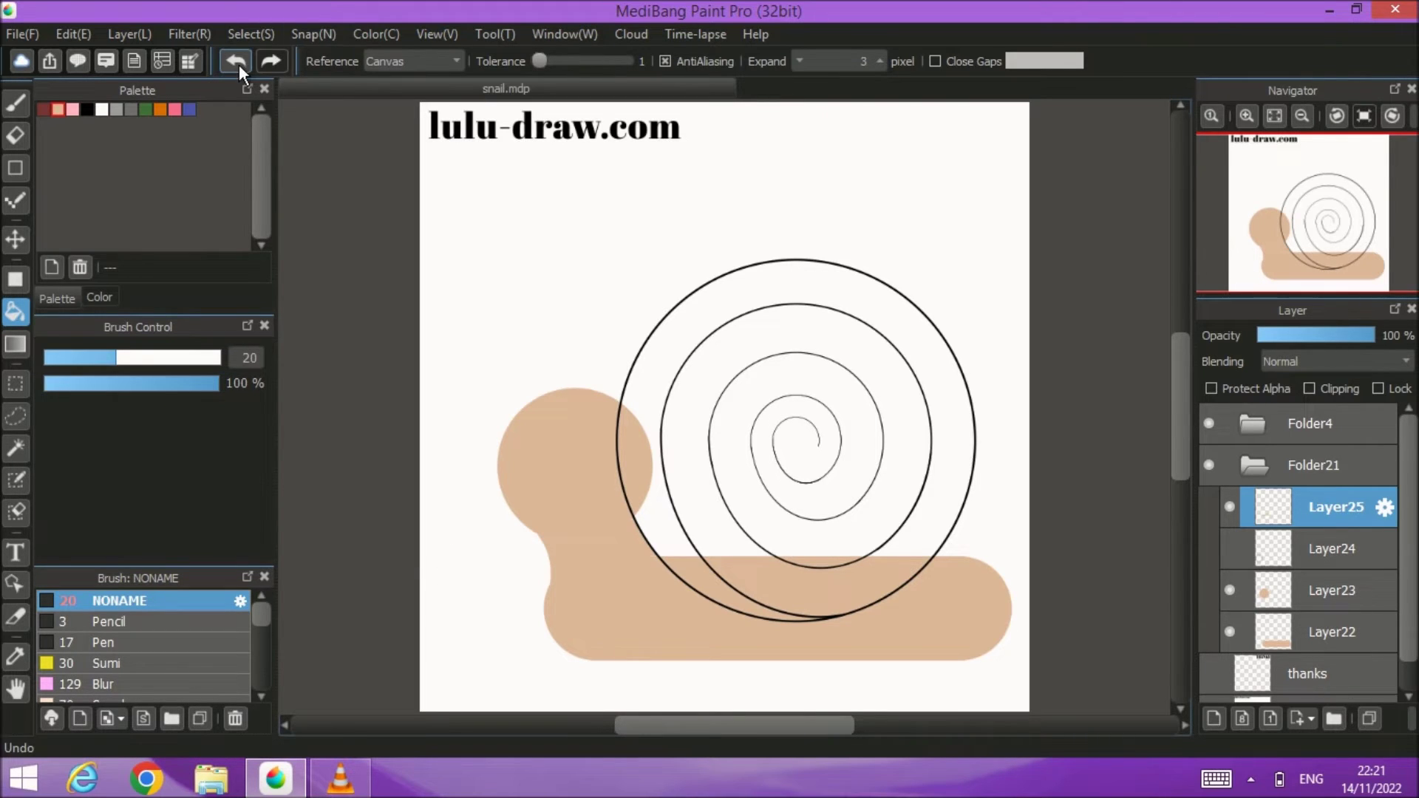
click(236, 61)
click(1227, 549)
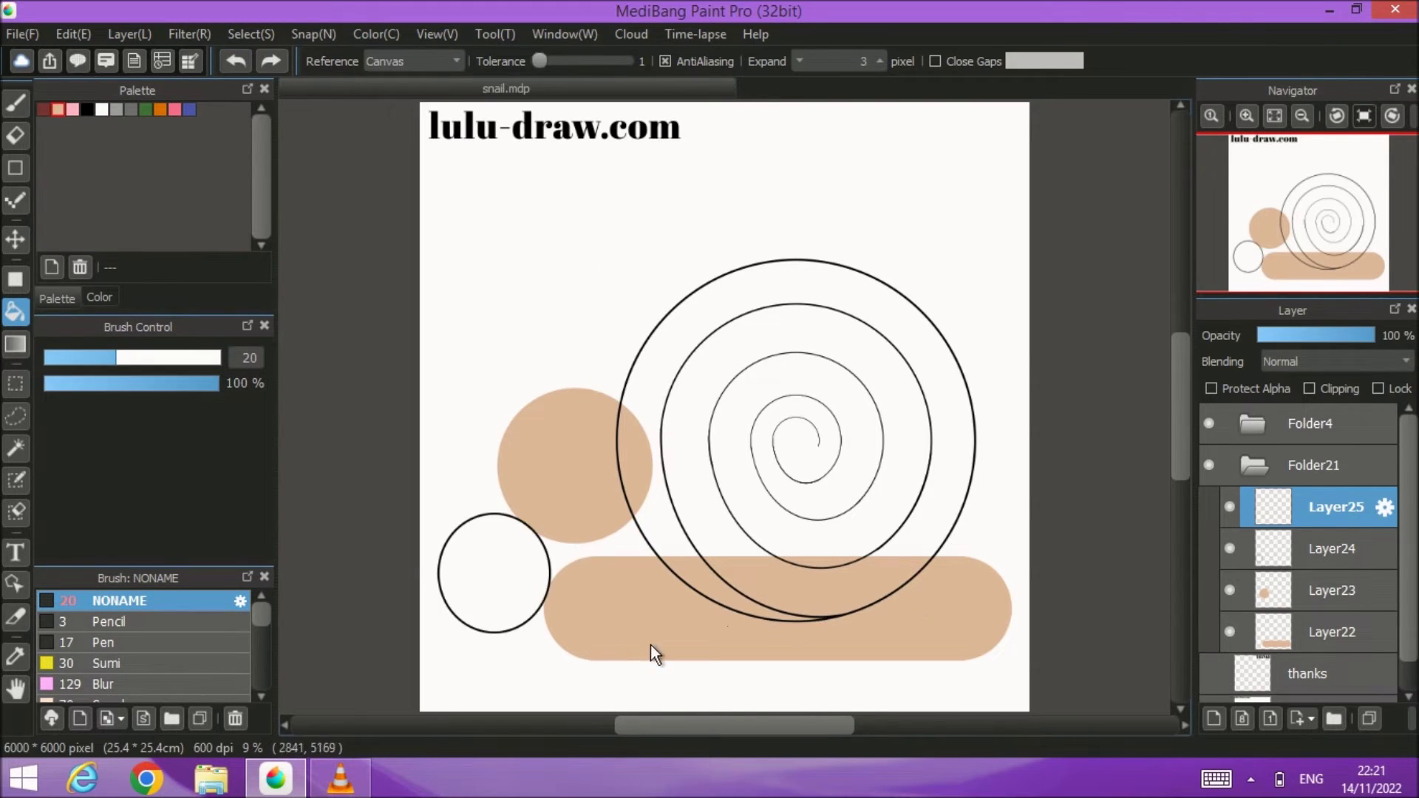
Step: Move the tan circle and outline circle together down and slightly left, so the tan circle touches the bar's upper edge
click(1324, 588)
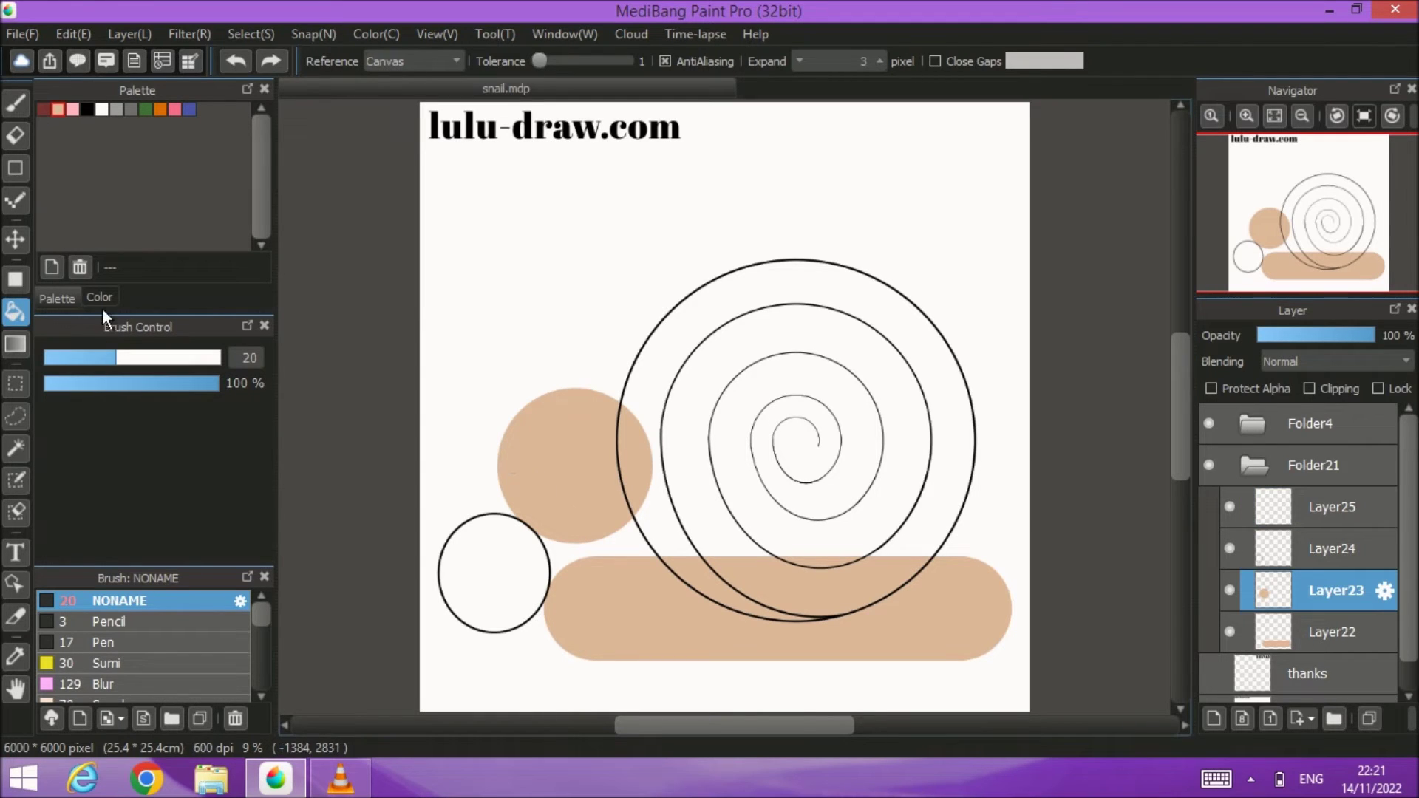
click(14, 242)
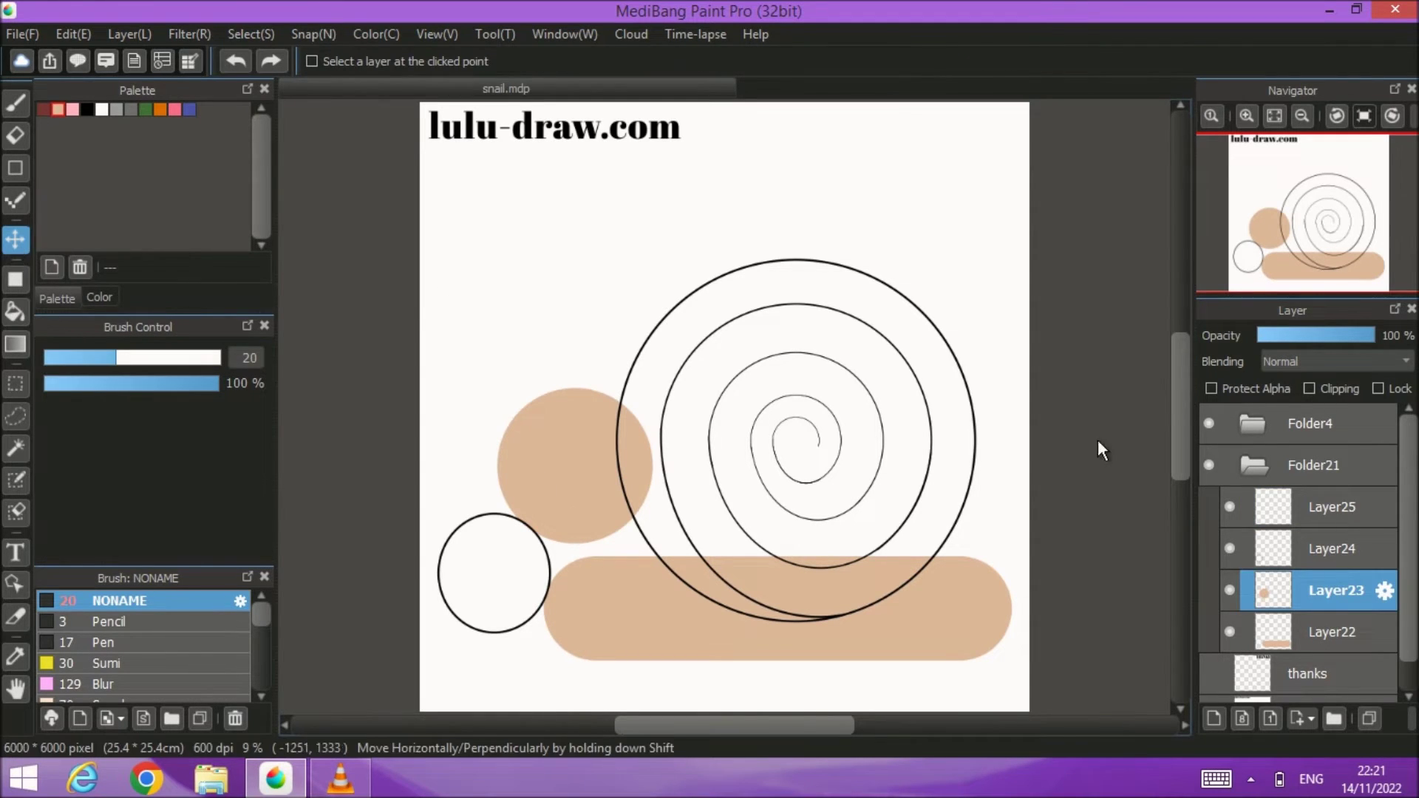
ctrl+click(1348, 549)
mouse_move(561, 459)
mouse_down()
mouse_move(564, 481)
mouse_move(557, 467)
mouse_up()
key(Down)
key(Down)
key(Down)
key(Down)
key(Down)
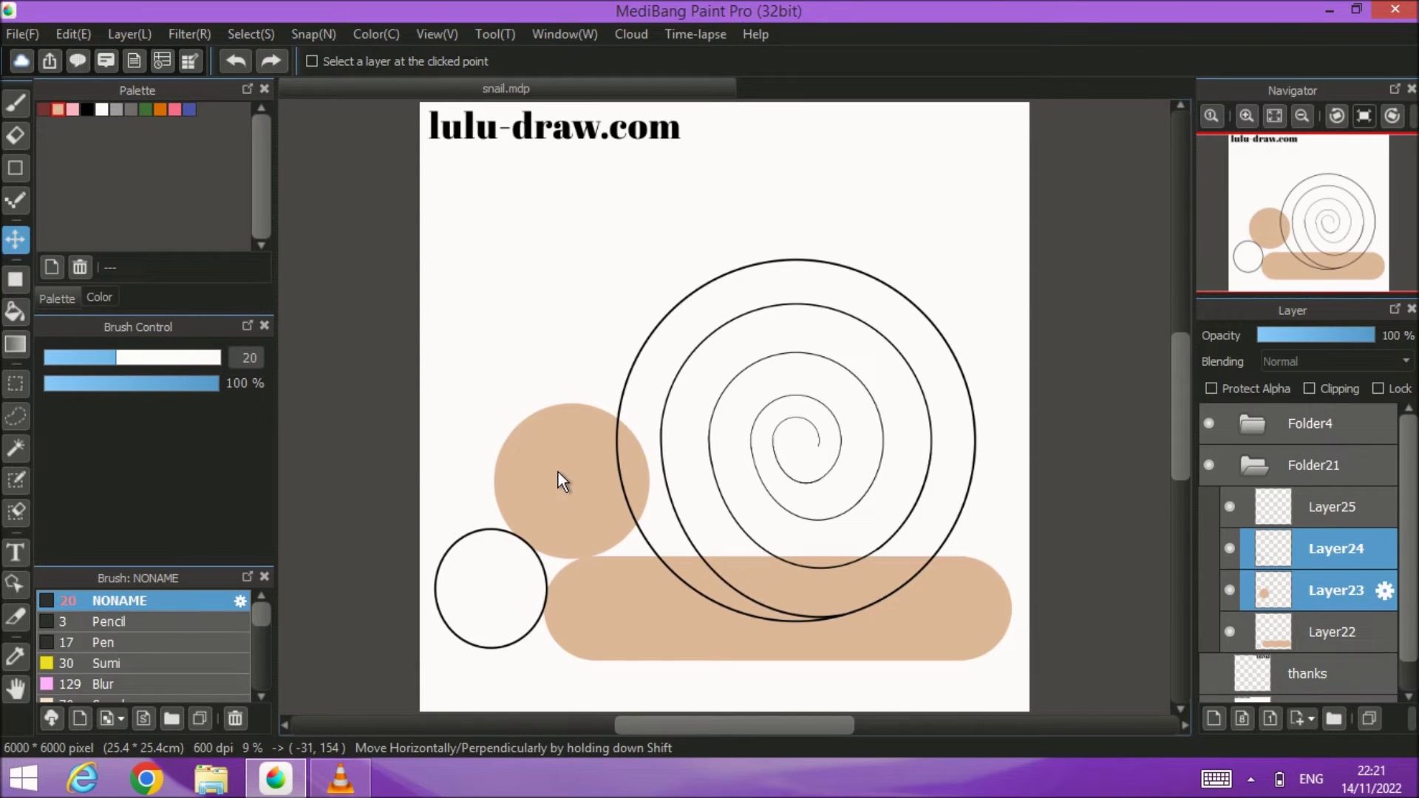
drag(558, 474, 558, 473)
key(Left)
Step: Try filling the area between the lowered tan circle, the shell and the bar with tan on Layer25, and undo the fill
click(1332, 509)
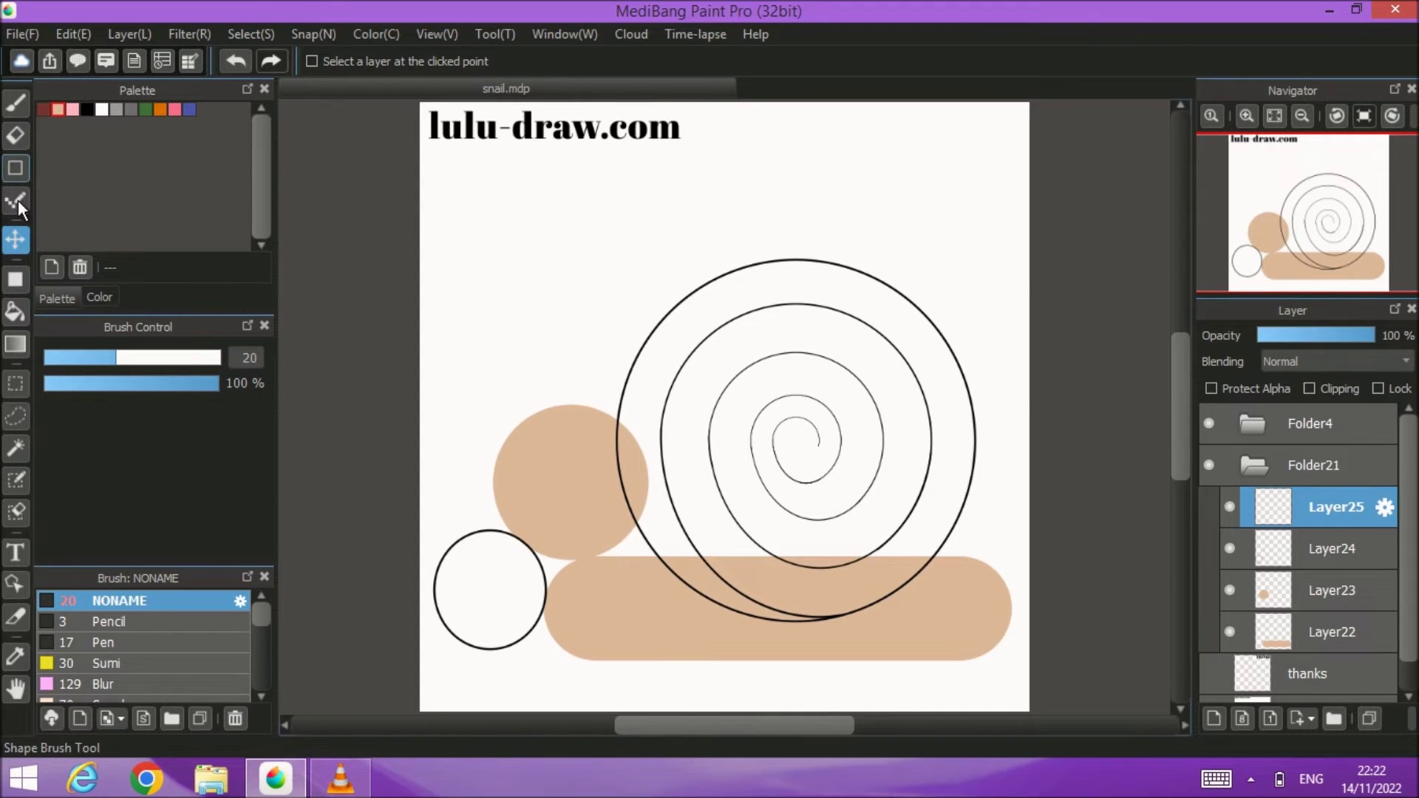
click(14, 311)
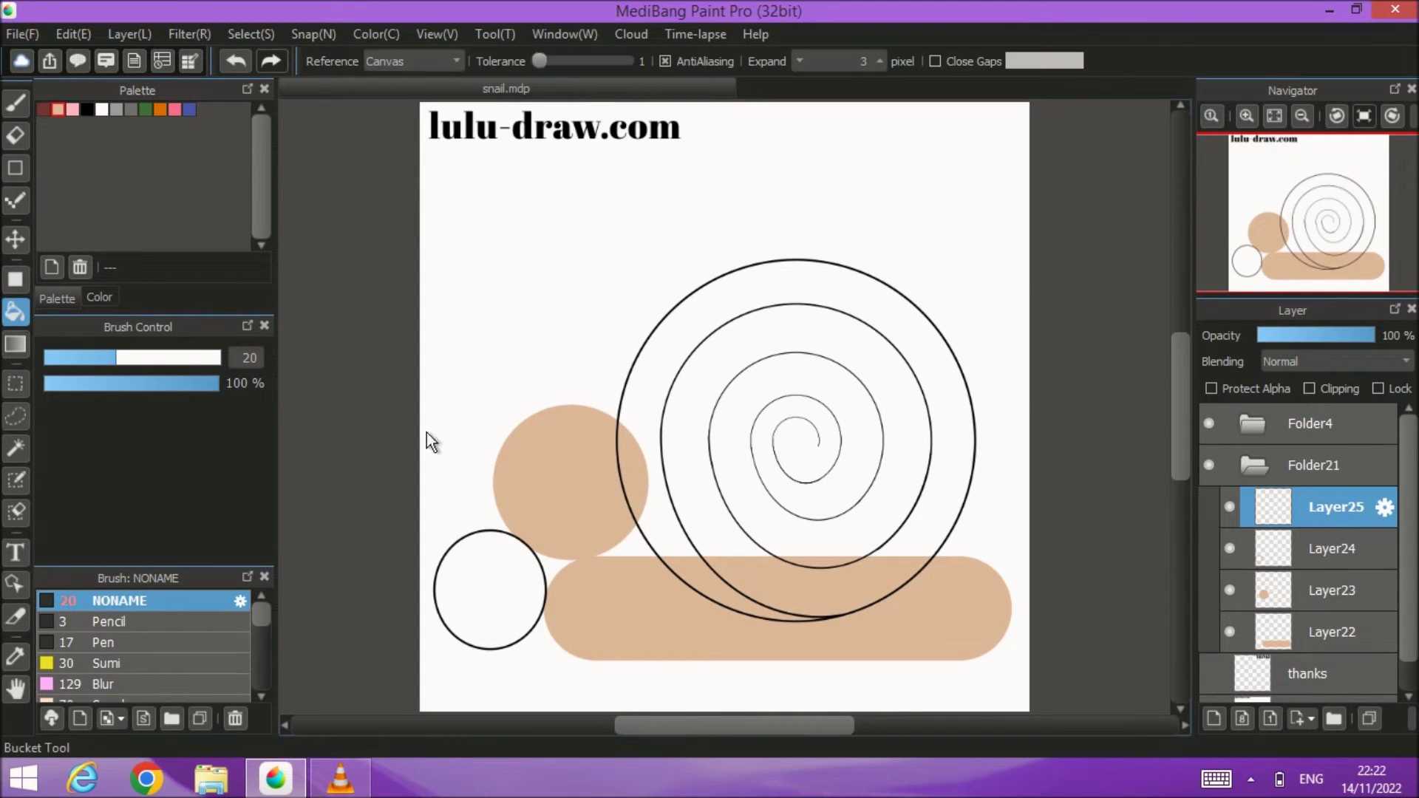
click(630, 544)
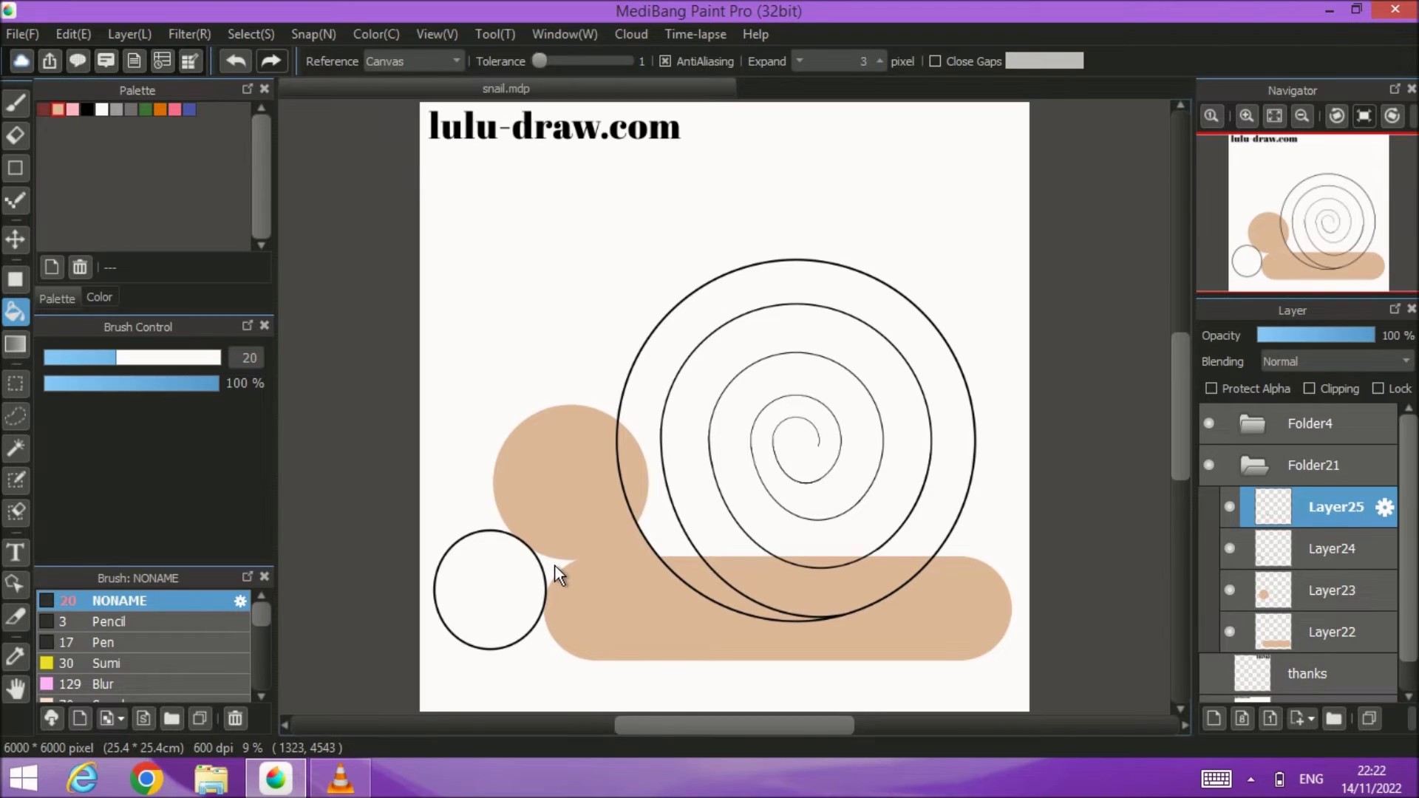
click(1229, 549)
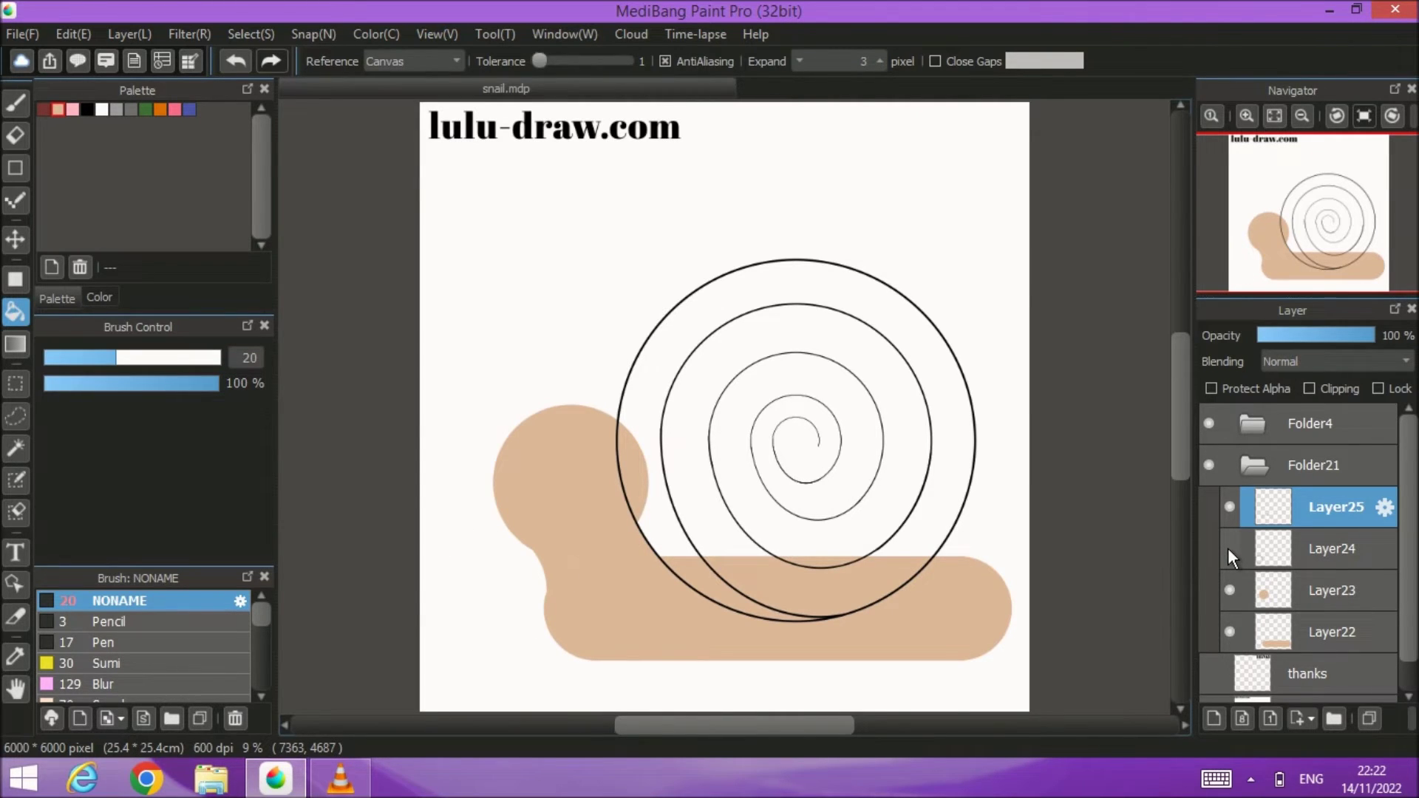
click(1228, 548)
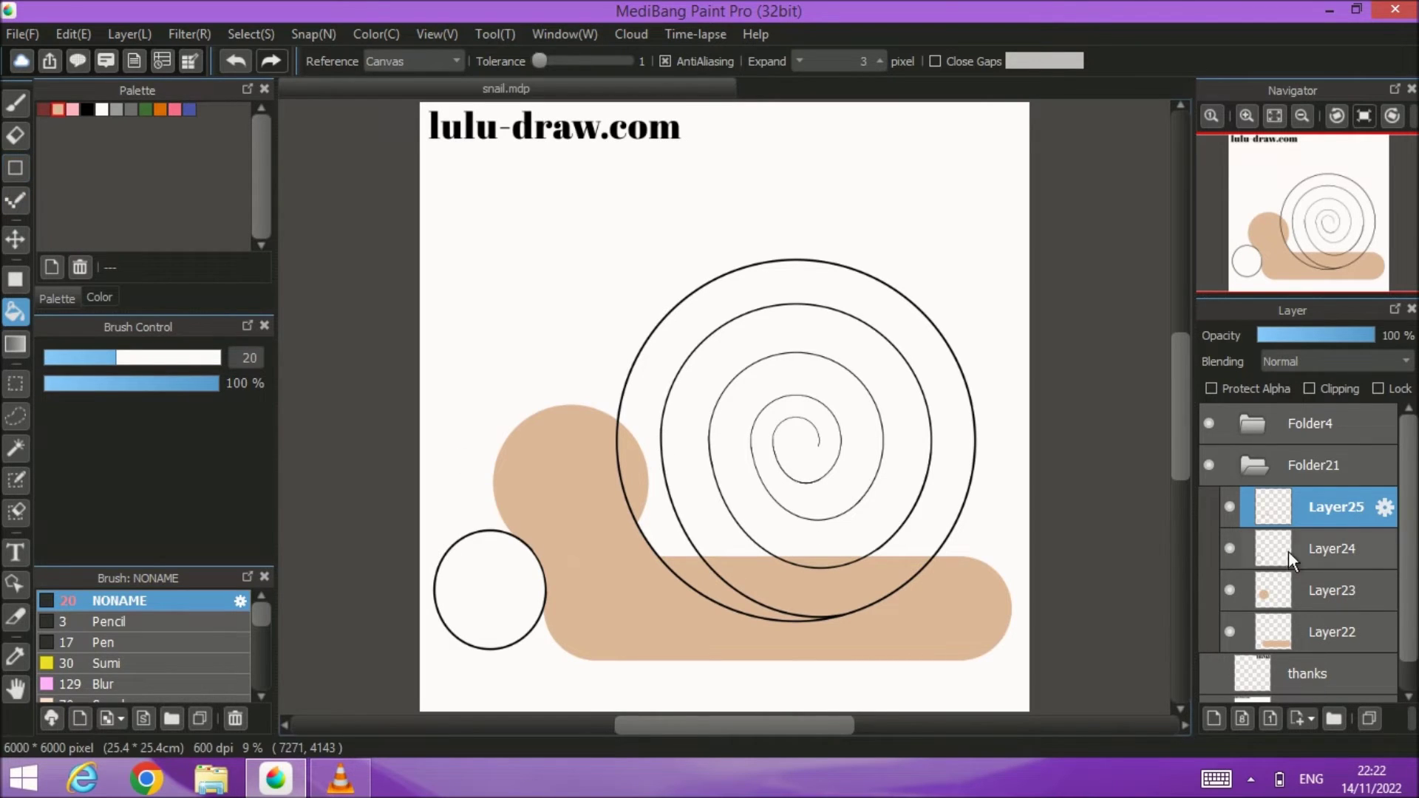
click(244, 59)
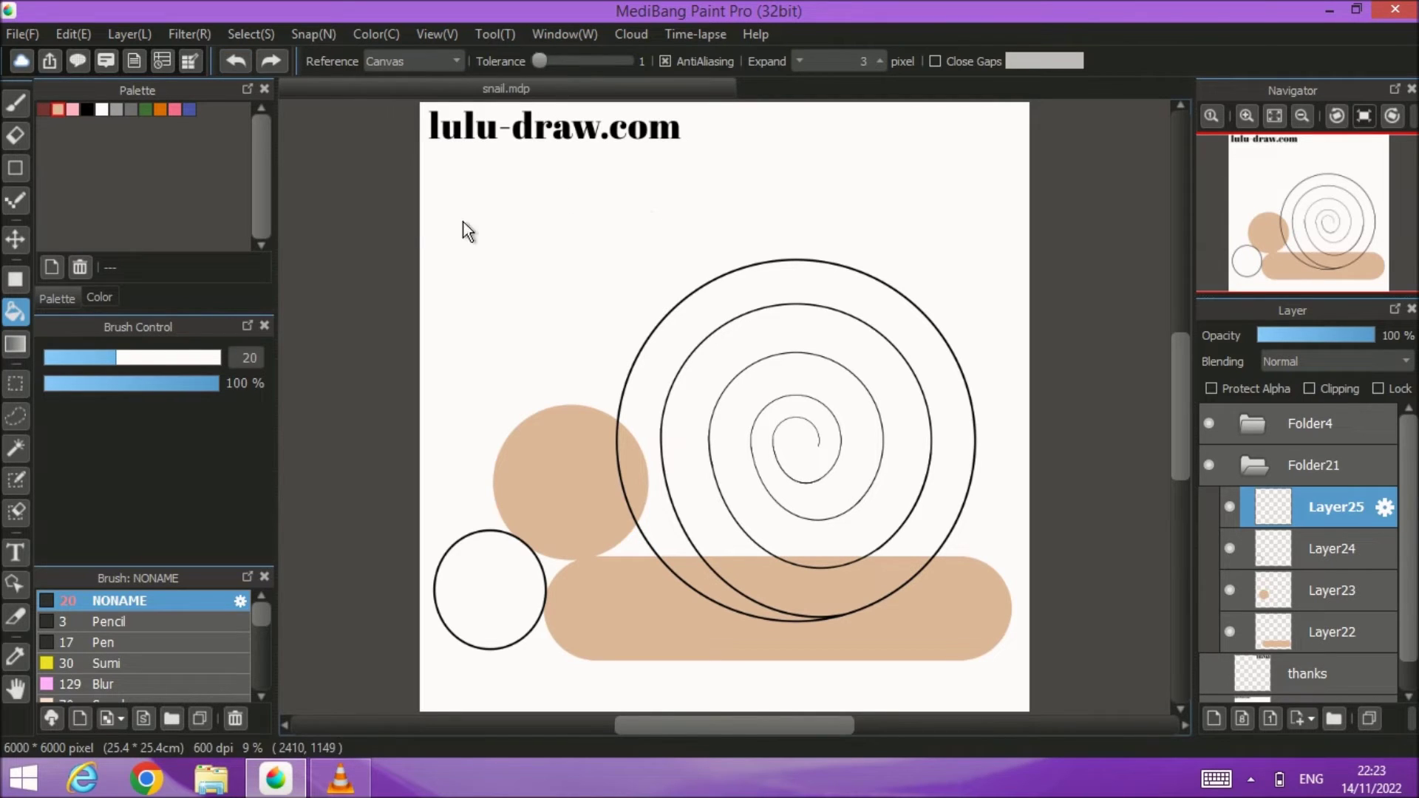
Step: Nudge only the outline circle slightly down and left, clear of the bar's end, and make Layer25 the active layer
click(16, 240)
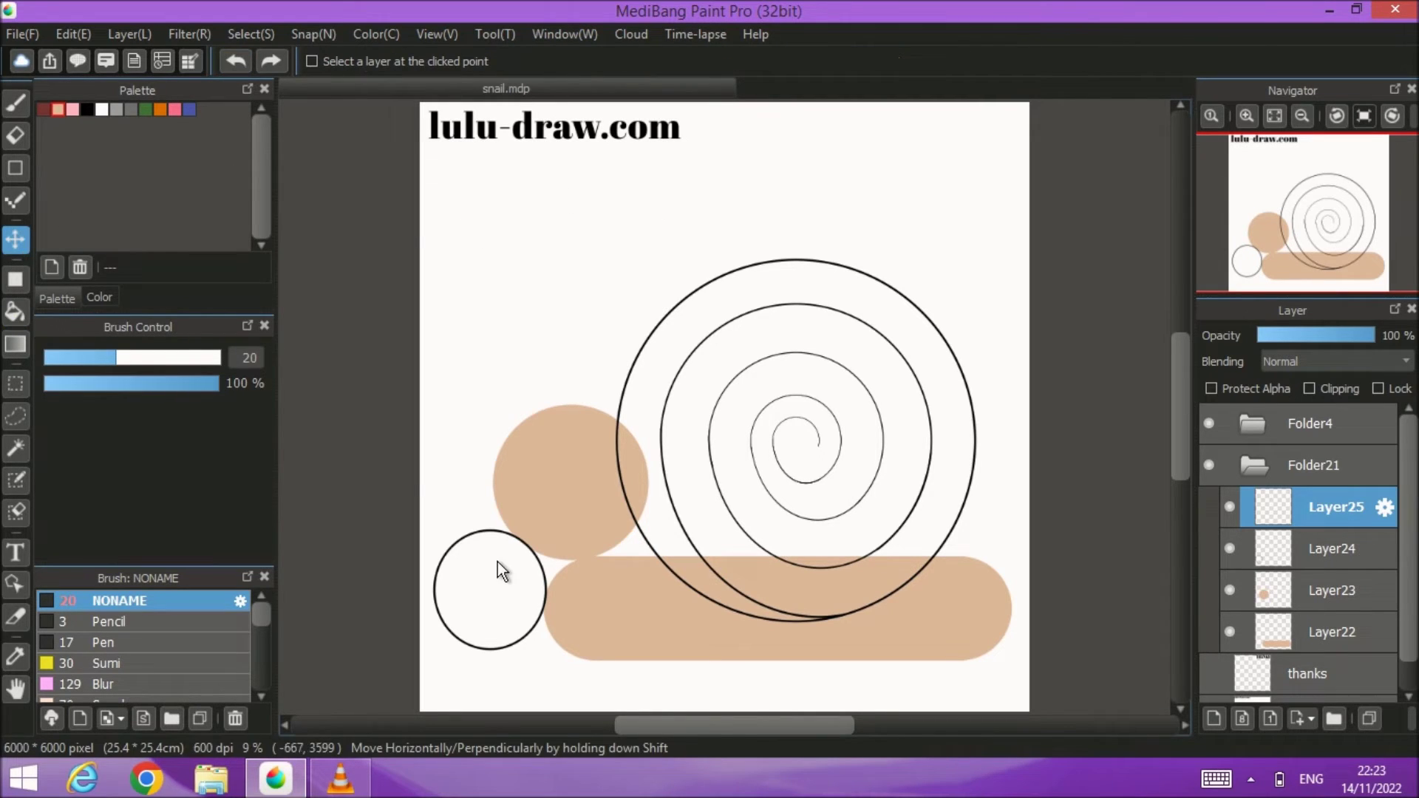
click(1344, 547)
drag(543, 596, 534, 596)
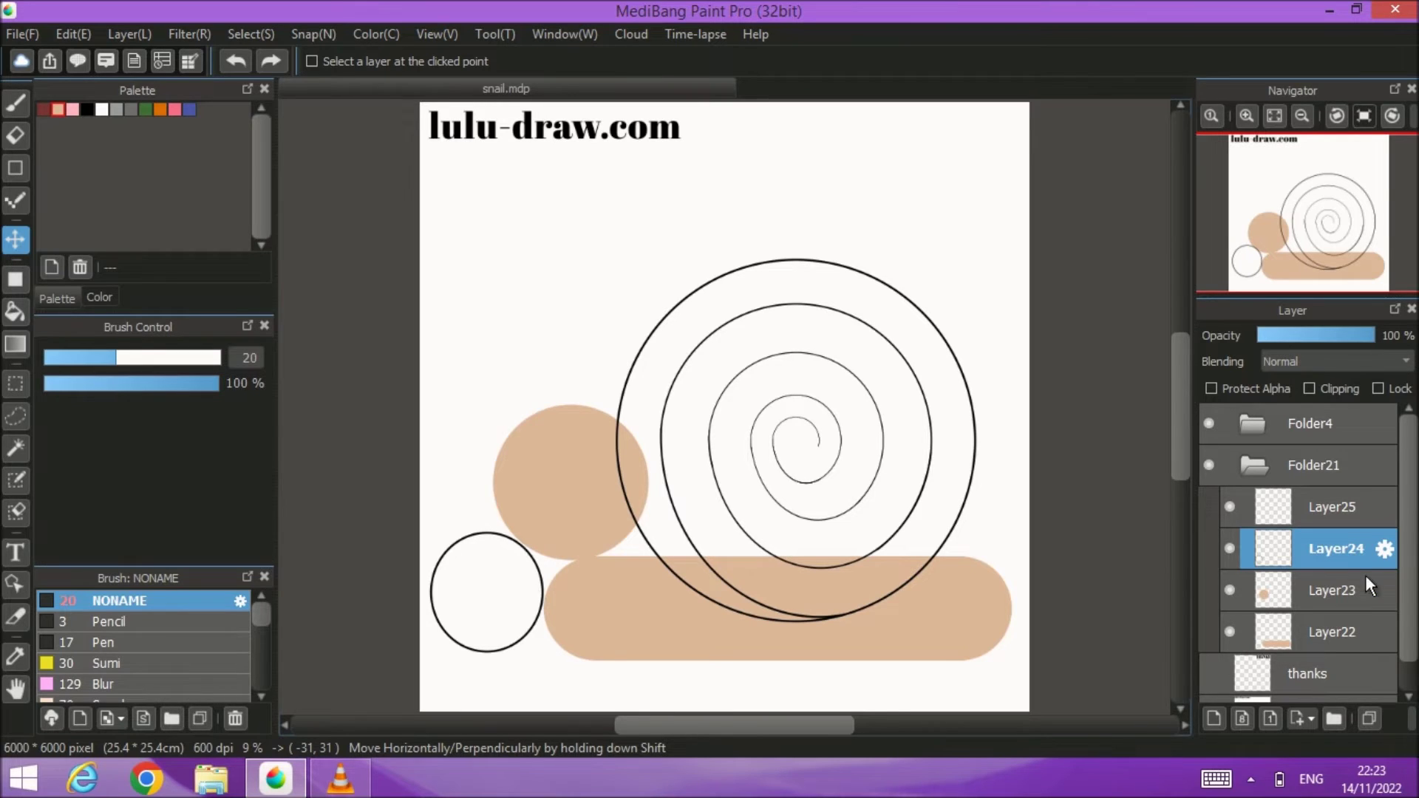
click(1351, 510)
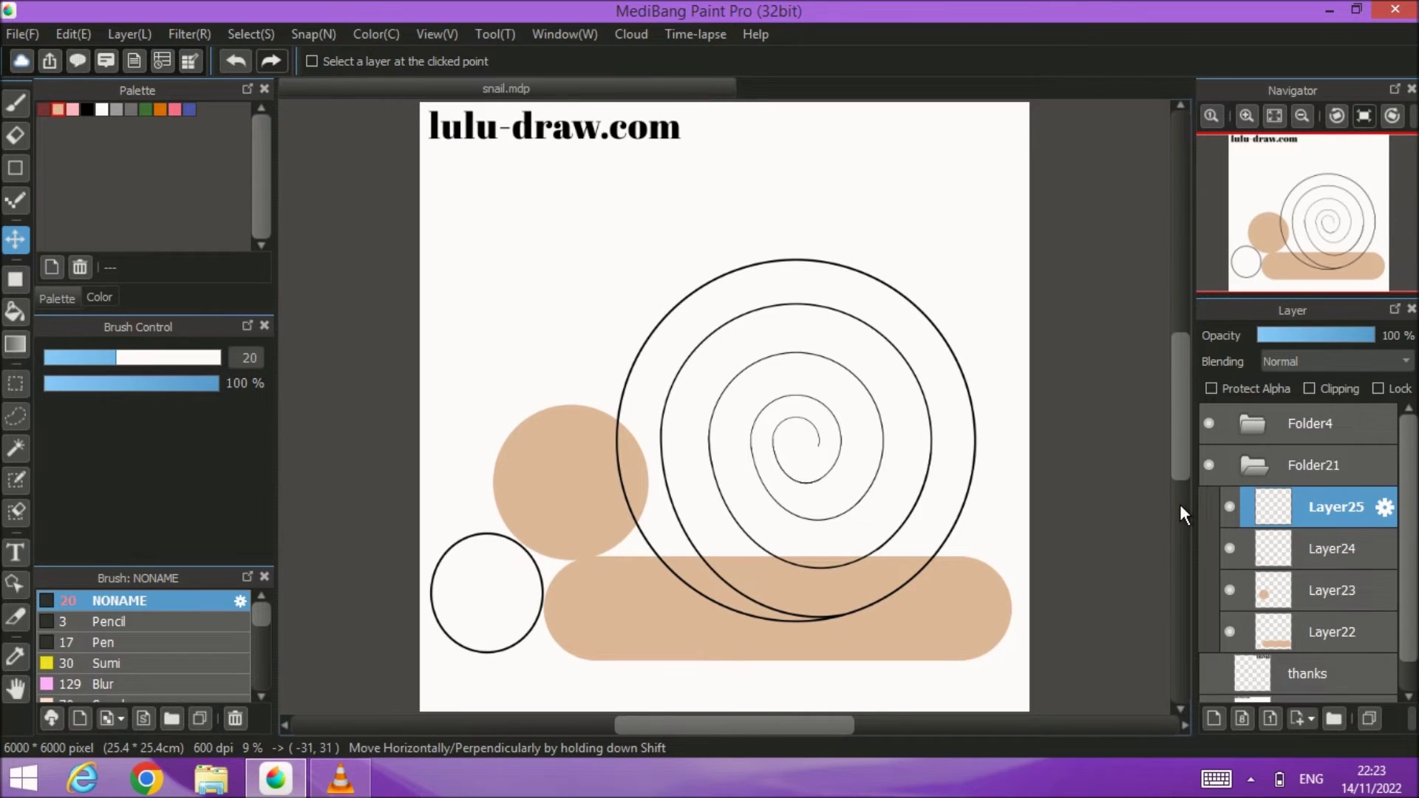
Step: Try filling the gap between the outline circle, the tan circle and the bar with tan on Layer25, and undo the fill
click(14, 311)
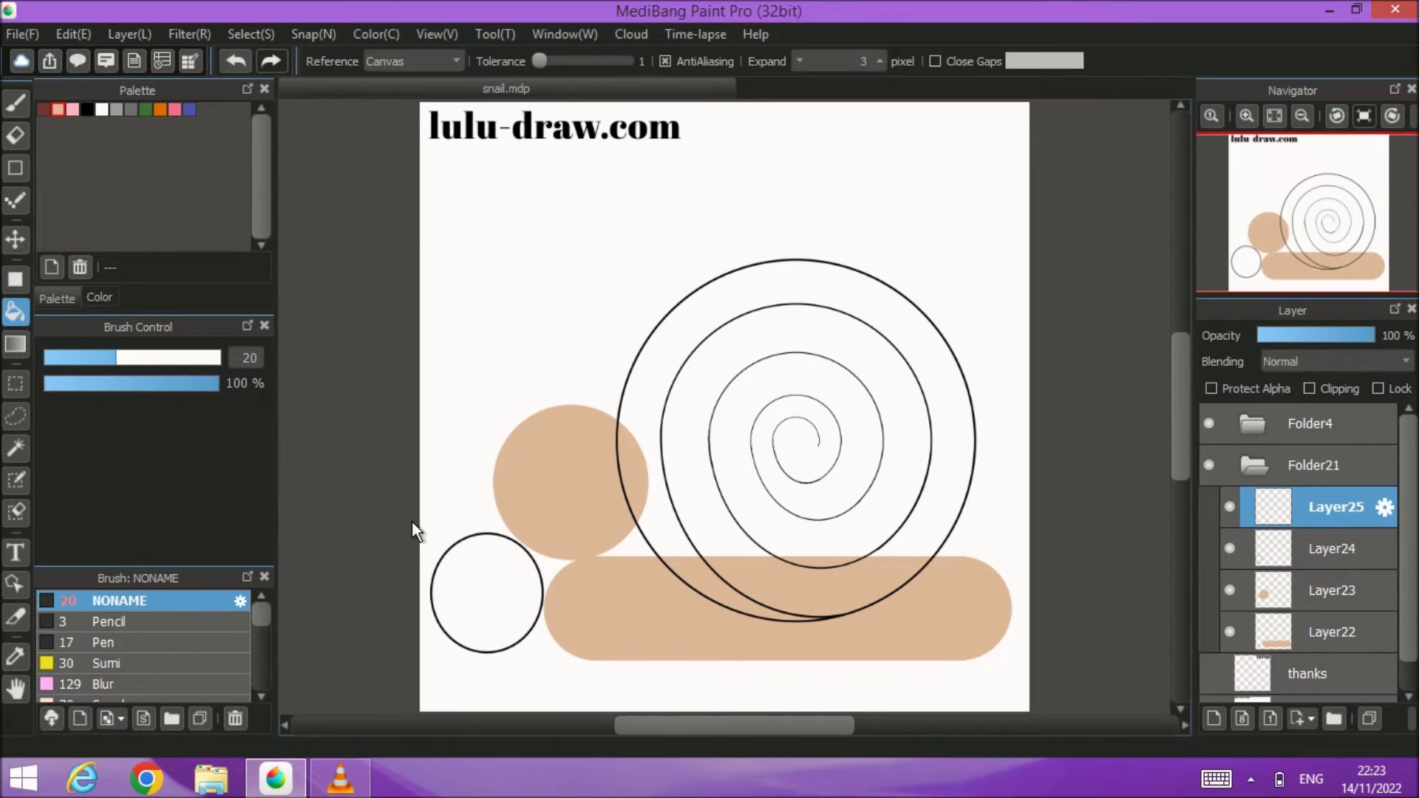
click(556, 571)
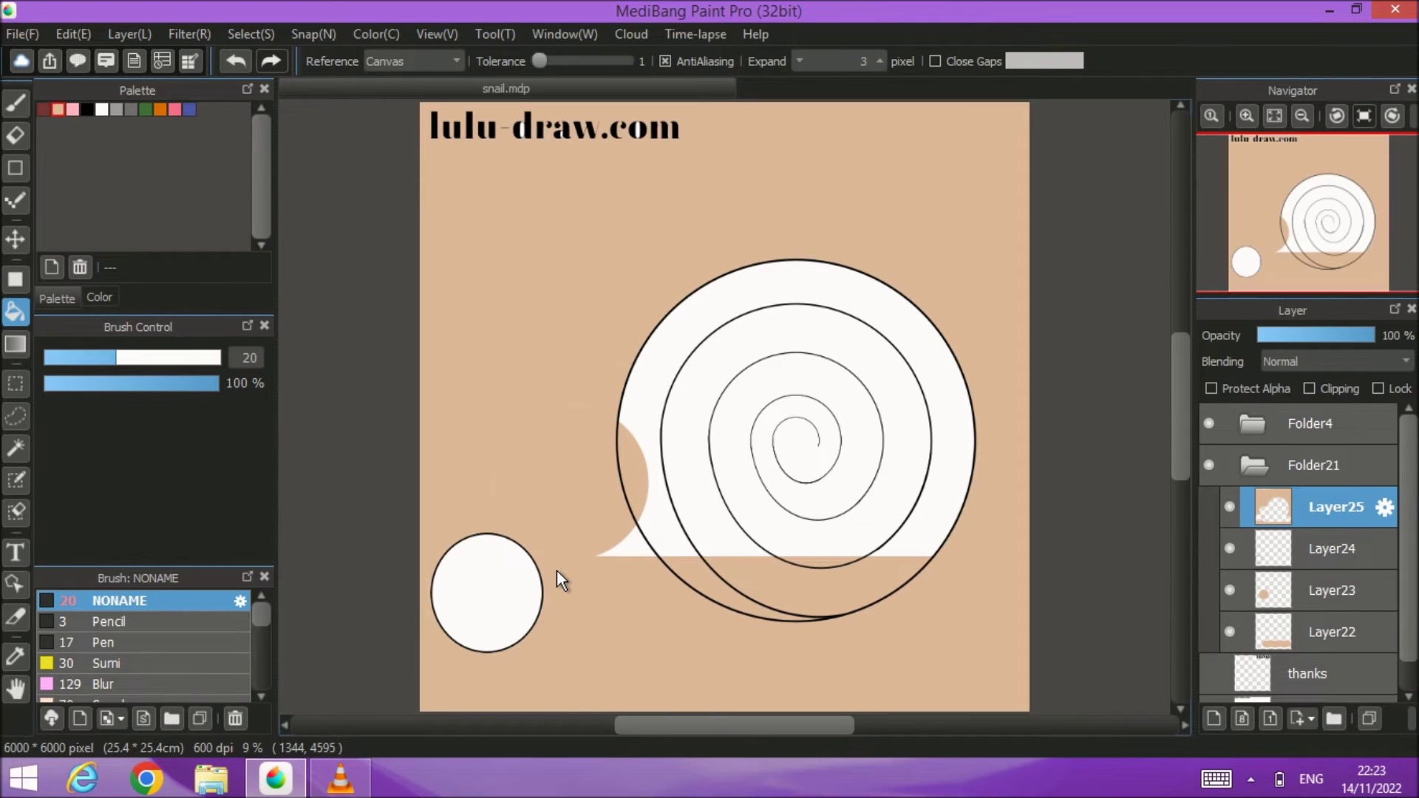
click(224, 60)
Step: Nudge the outline circle on Layer24 slightly right to touch the bar's end, and move the tan circle down and right onto the bar
scroll(485, 476, up, 3)
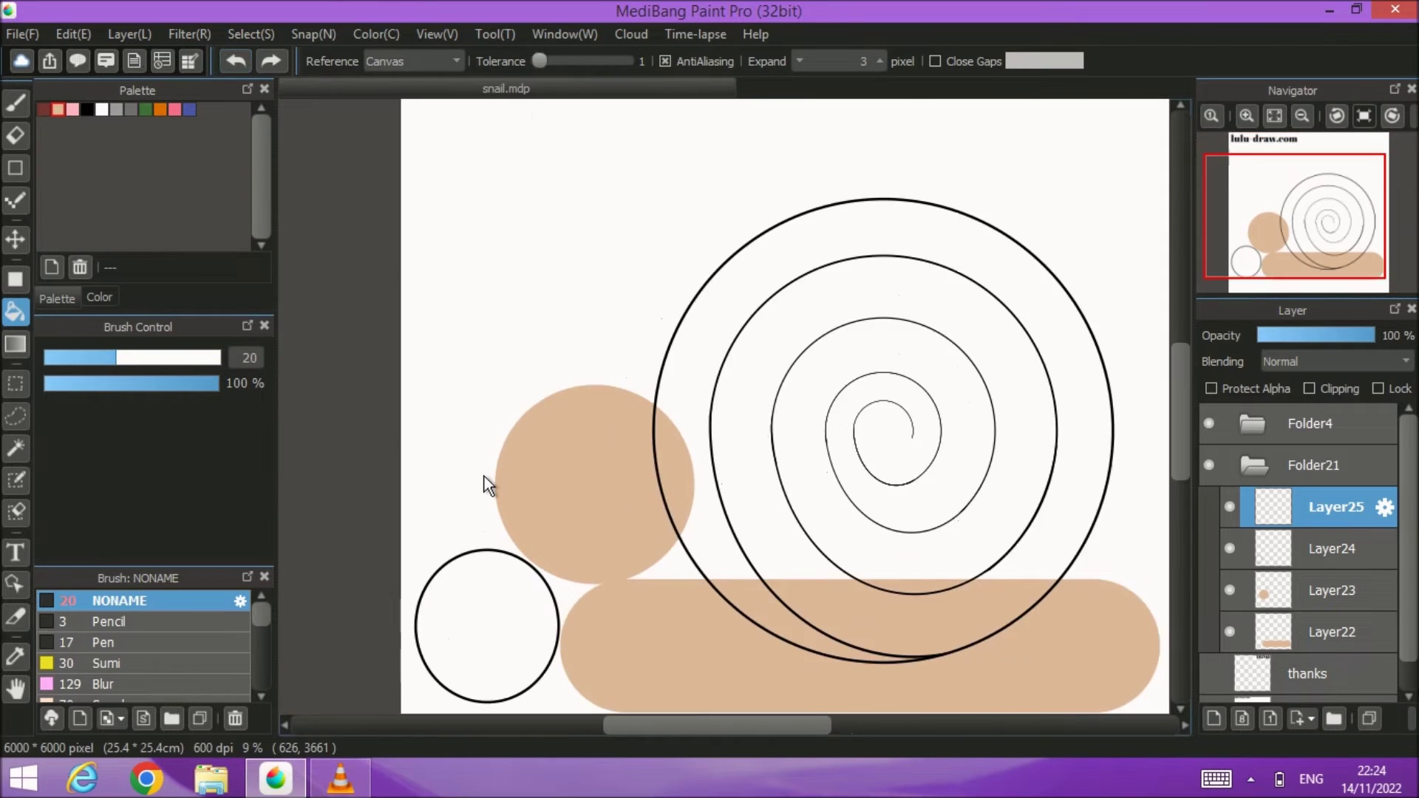
scroll(485, 476, up, 2)
scroll(494, 574, up, 1)
drag(494, 573, 485, 196)
click(16, 239)
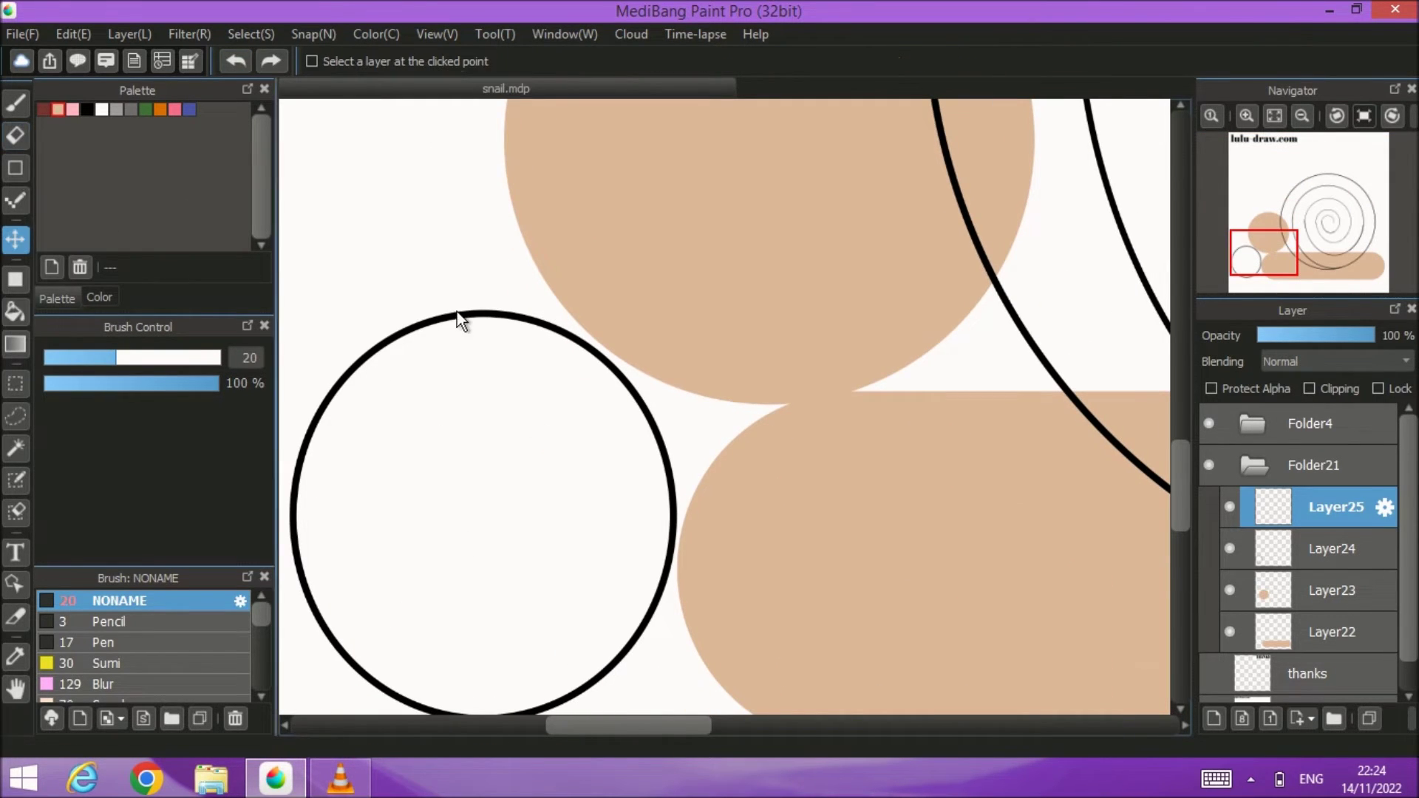
click(1358, 552)
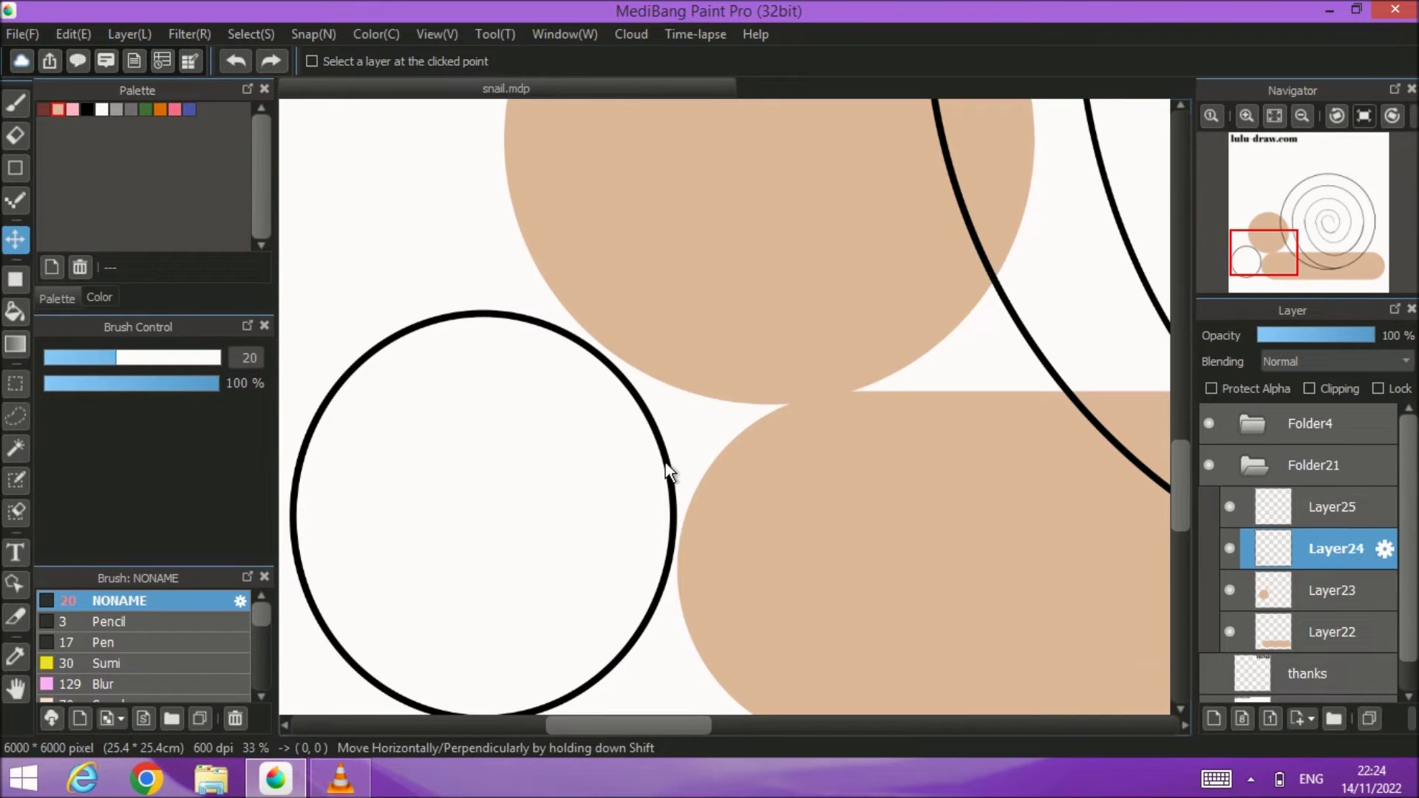
drag(665, 464, 672, 466)
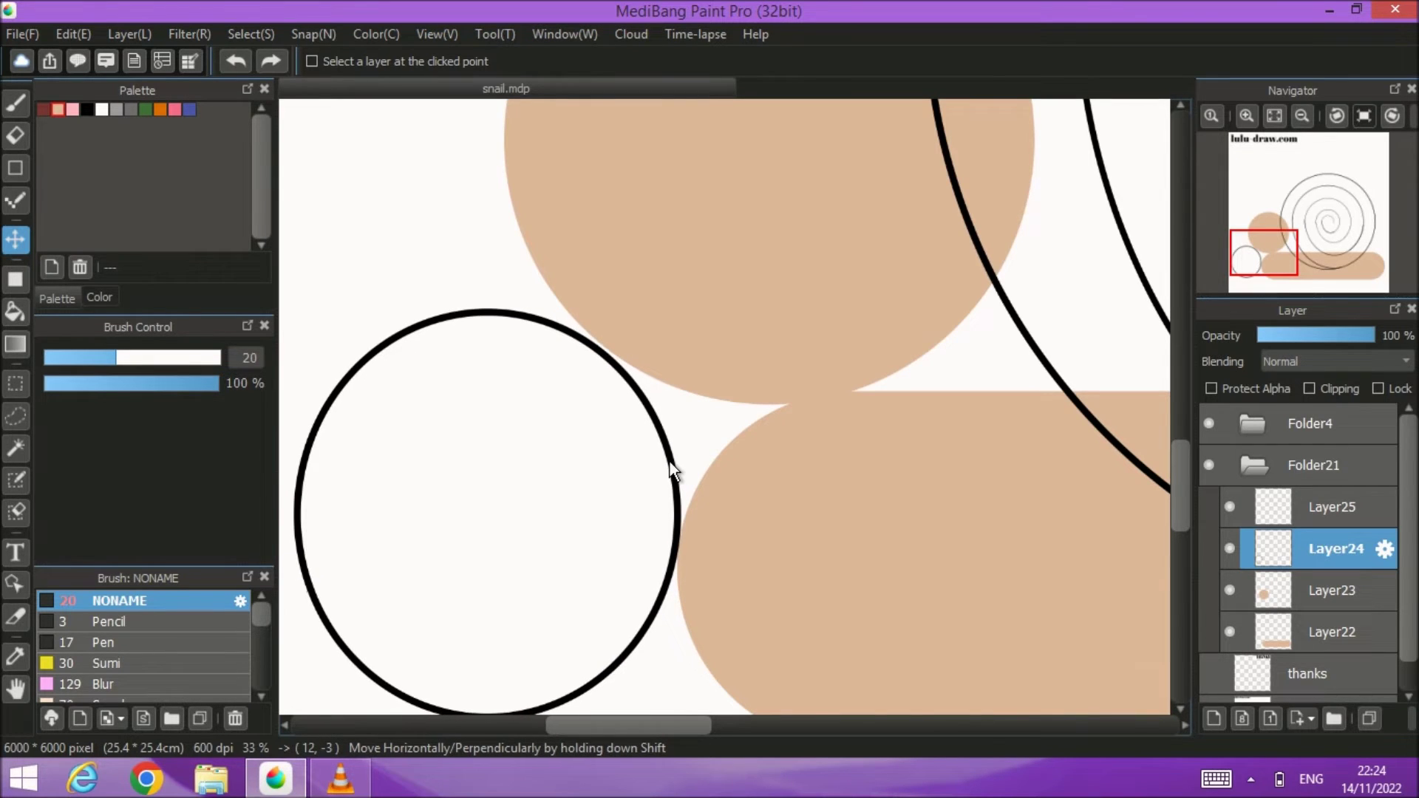
click(1306, 591)
drag(723, 261, 749, 282)
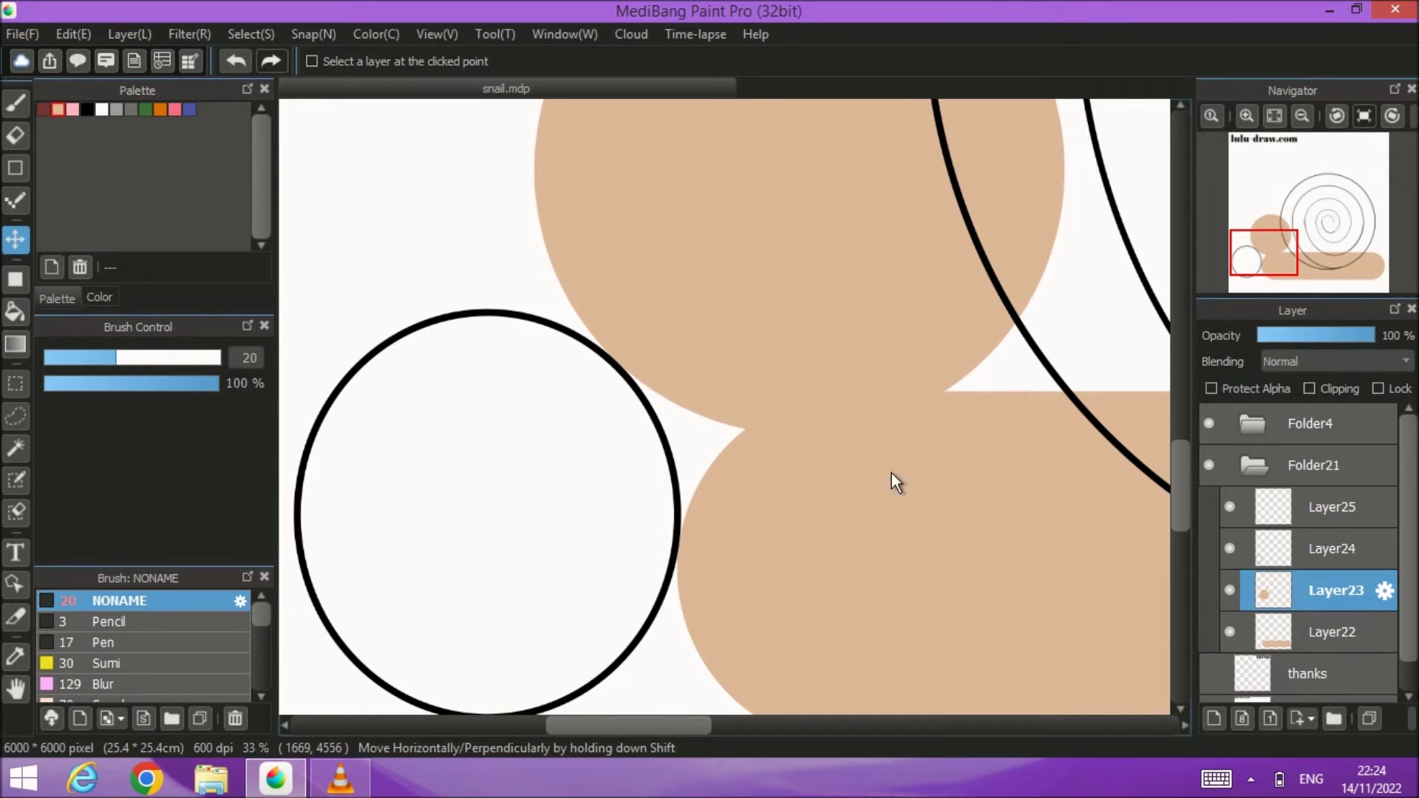
Step: Fill the gap between the outline circle, head and bar with tan on Layer25, and hide the outline circle on Layer24
click(1345, 512)
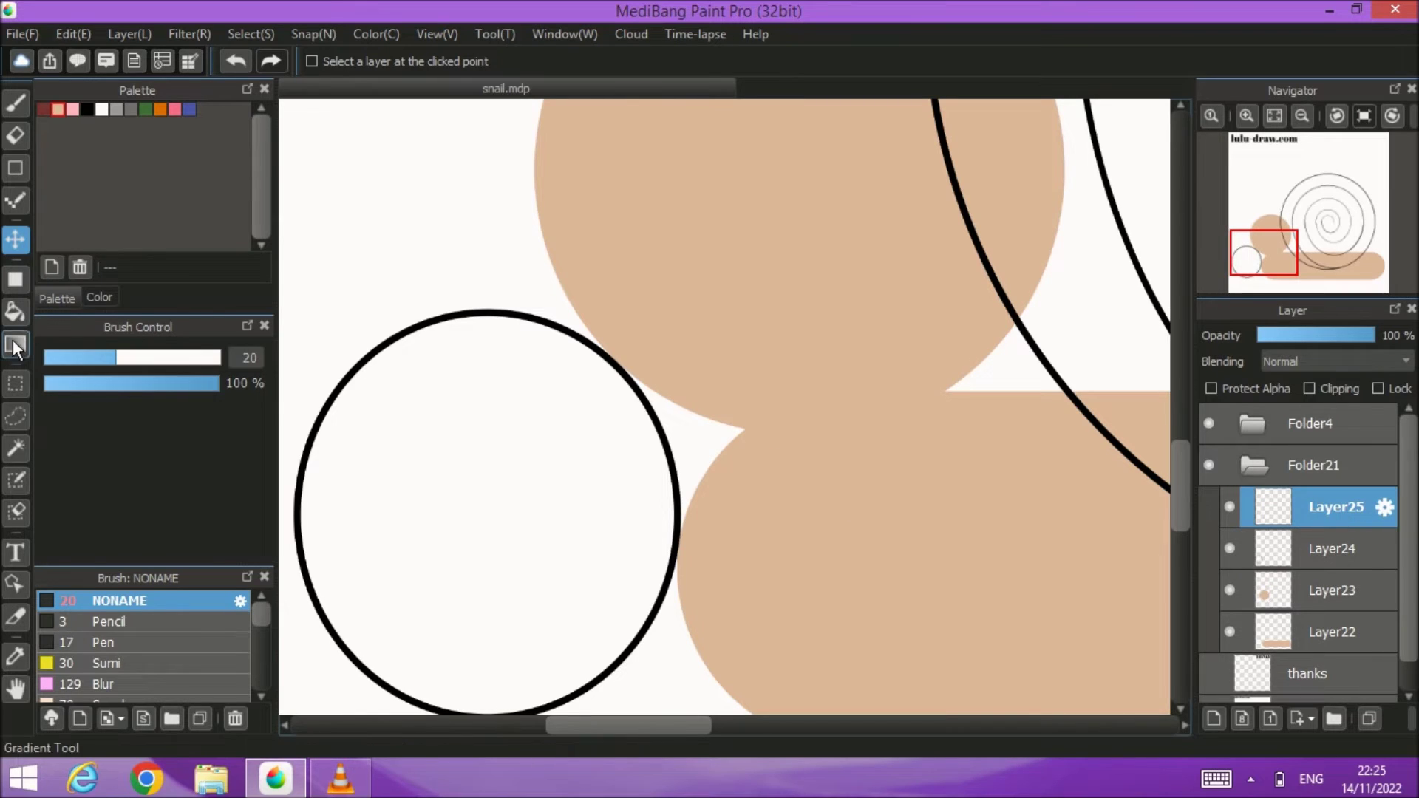
click(14, 311)
click(679, 441)
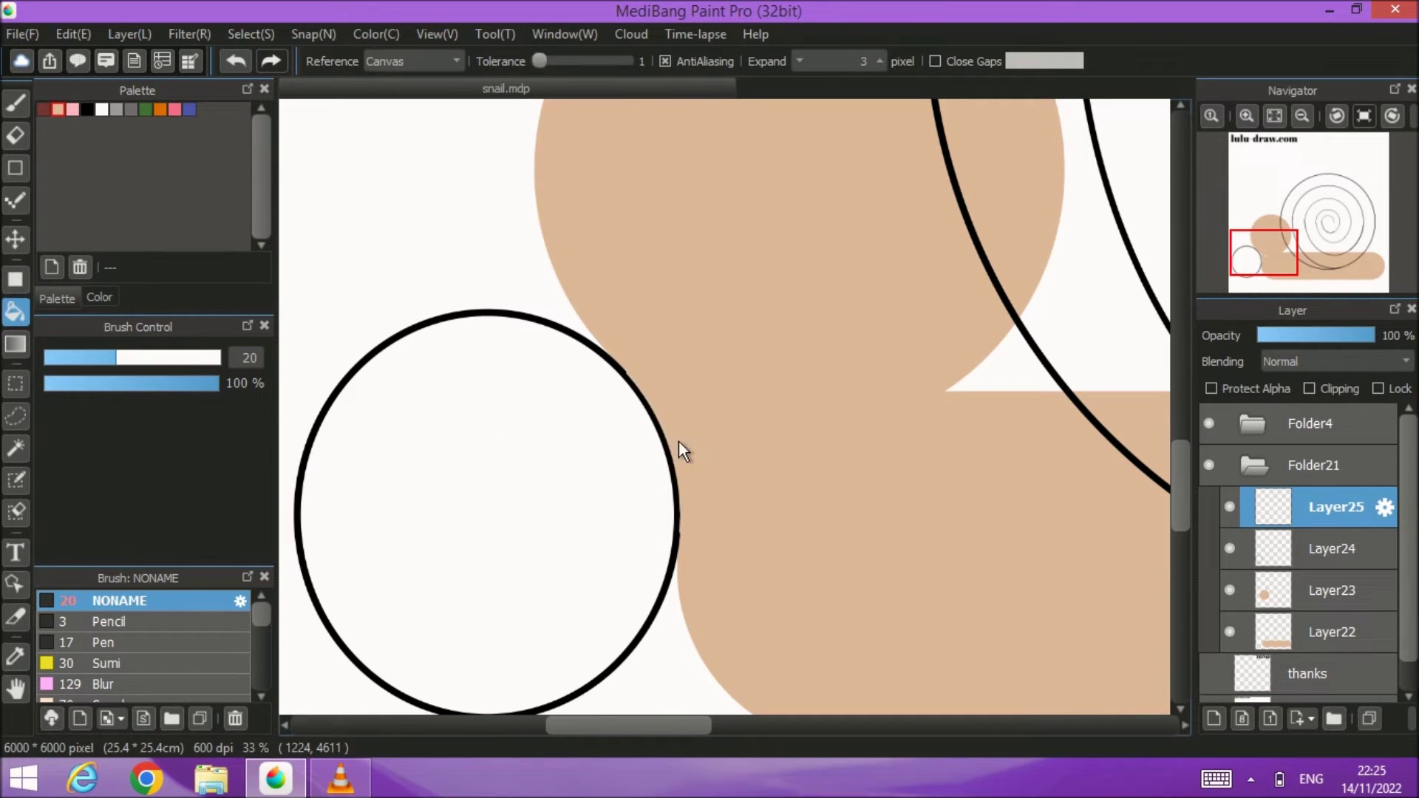
click(1228, 506)
click(1226, 506)
click(1227, 547)
scroll(836, 329, up, 2)
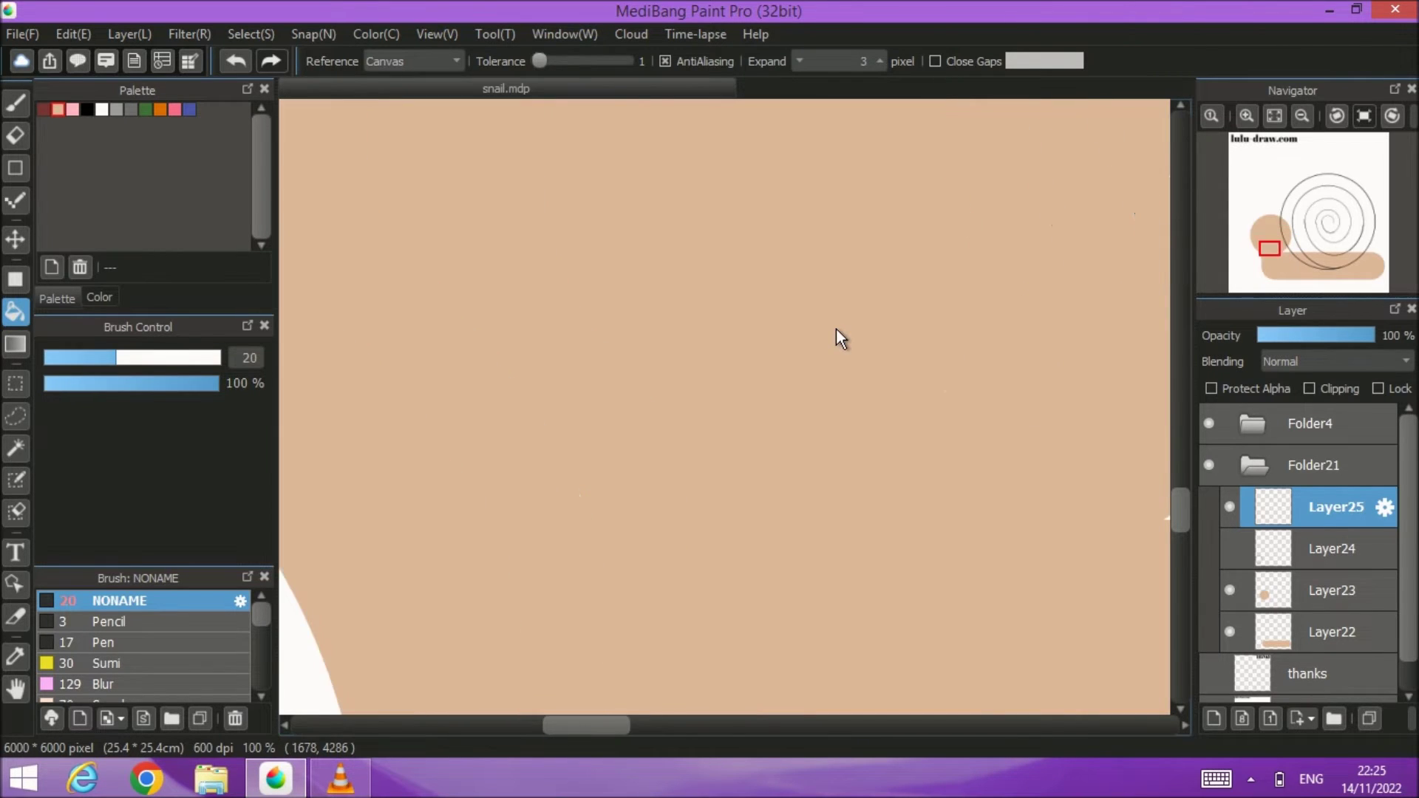
scroll(836, 330, down, 4)
click(1273, 114)
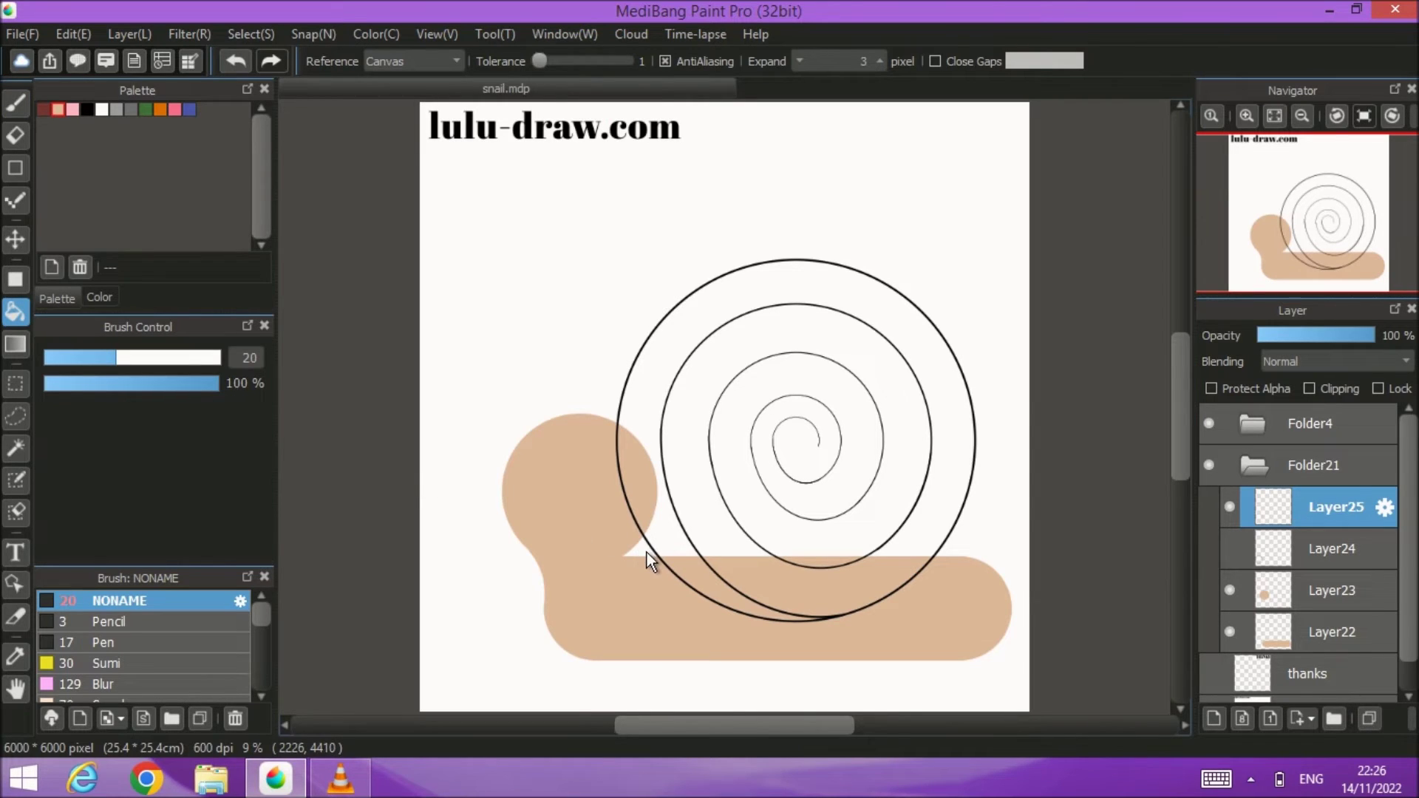
Step: Collapse Folder21 and draw a small filled dark red circle above the snail's head on a new layer above Folder4
click(1254, 467)
click(1289, 421)
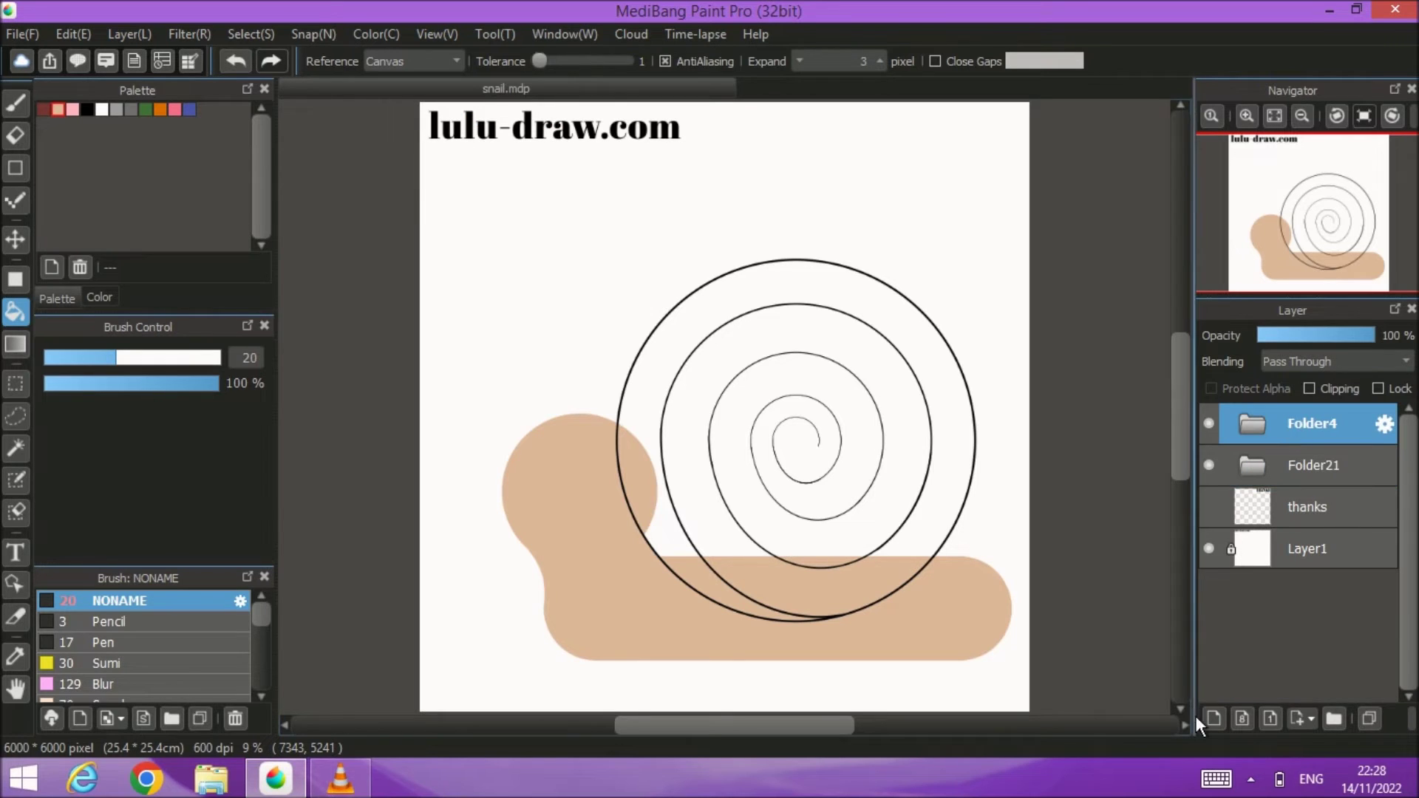
click(1215, 717)
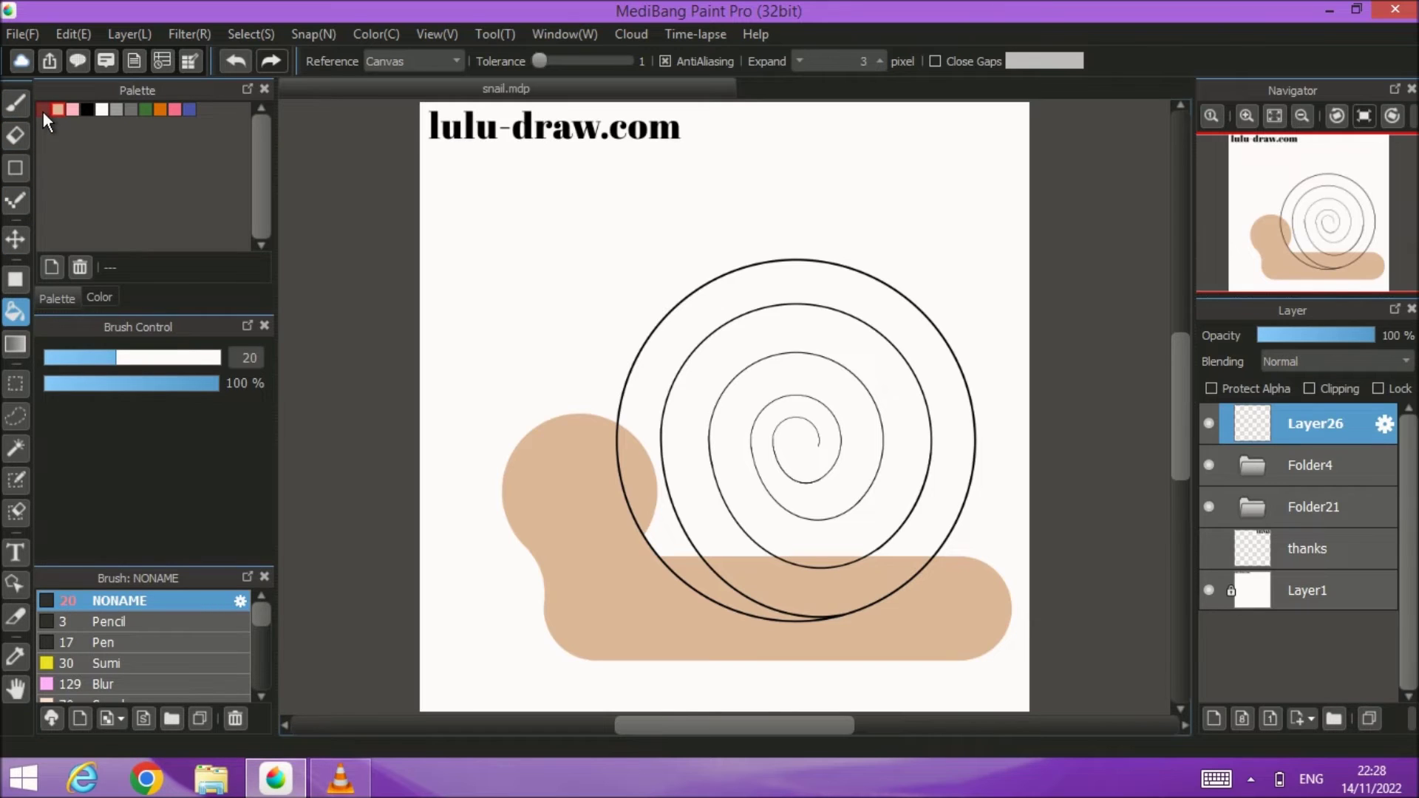
click(16, 281)
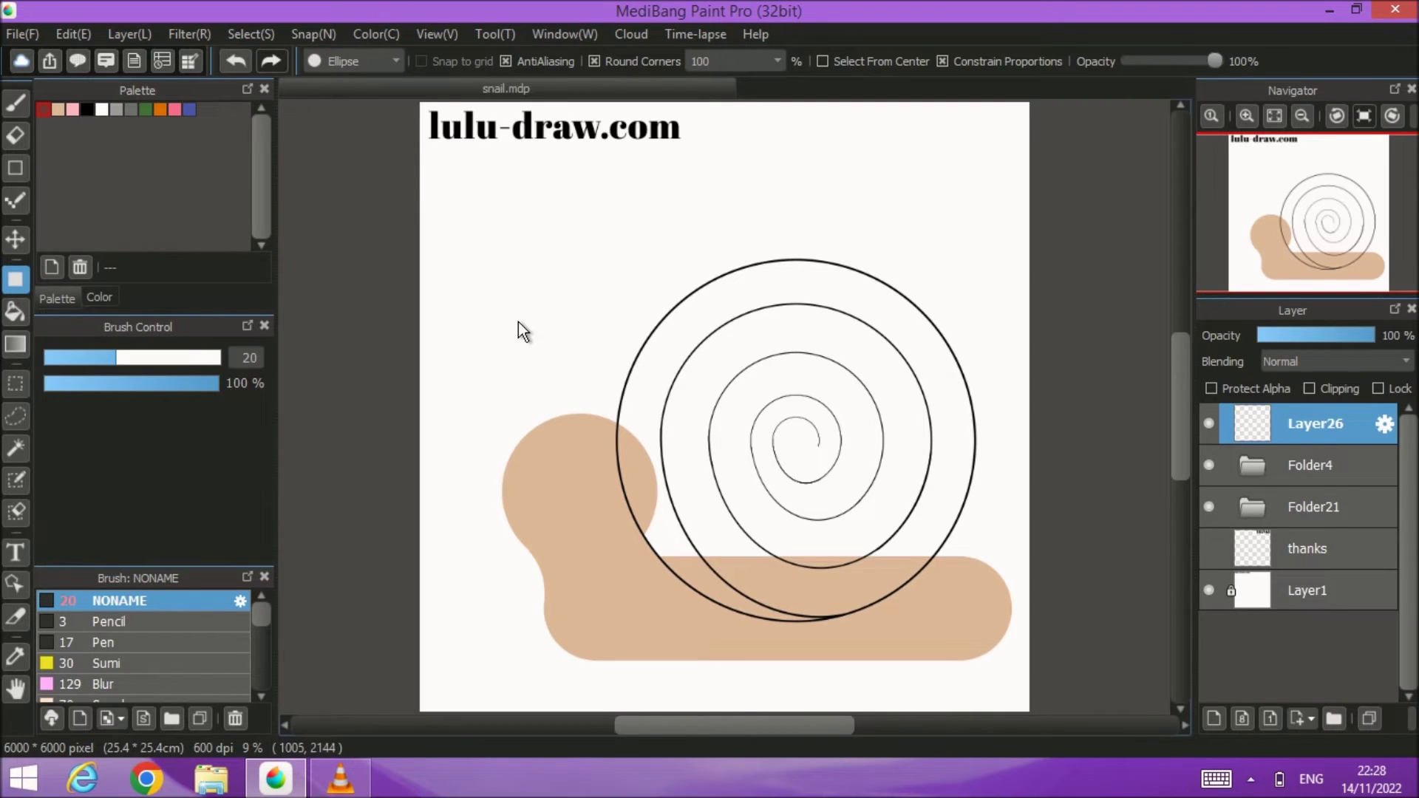
drag(526, 343, 559, 371)
Step: Duplicate the dark red eye circle's layer and move the copy down and left of the original
click(1368, 718)
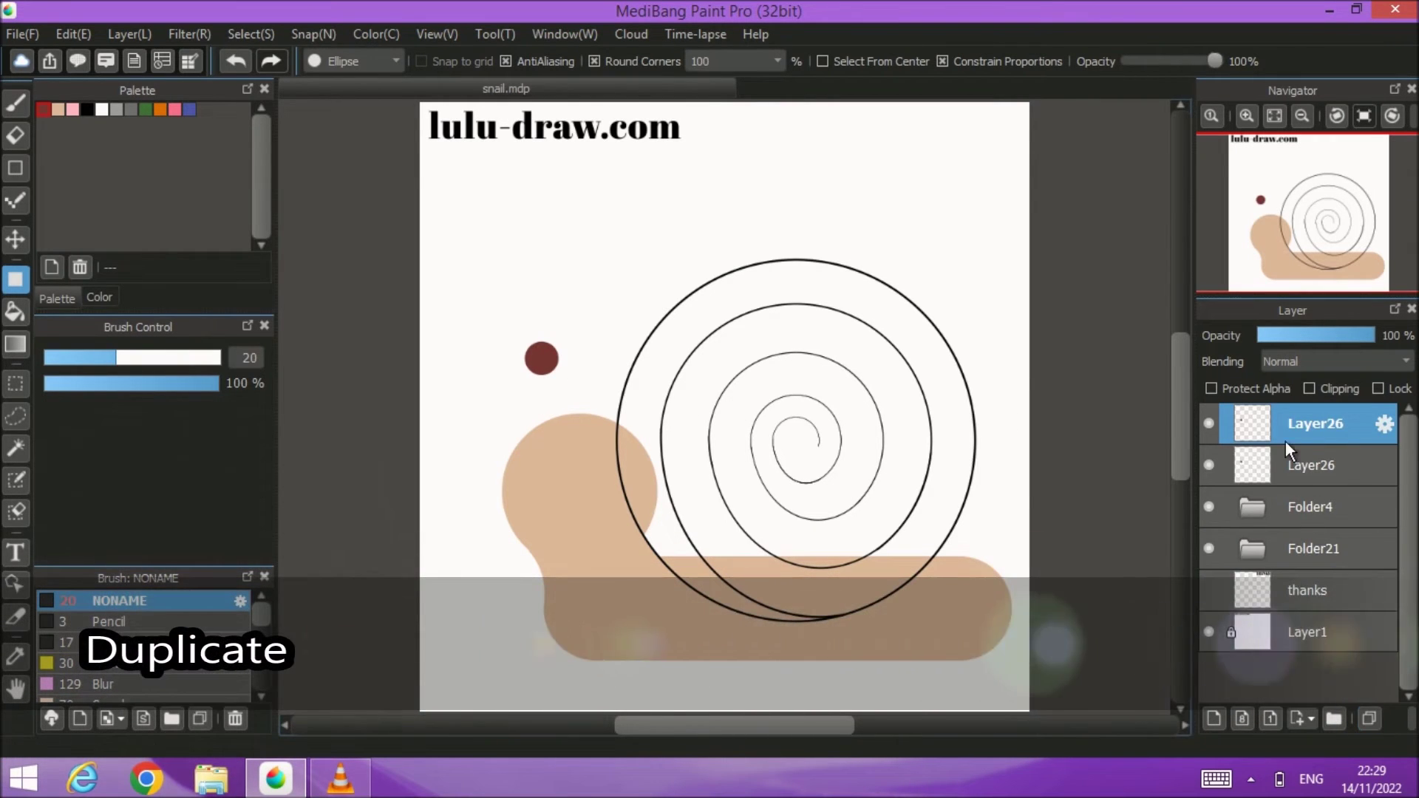
click(13, 241)
drag(533, 369, 486, 391)
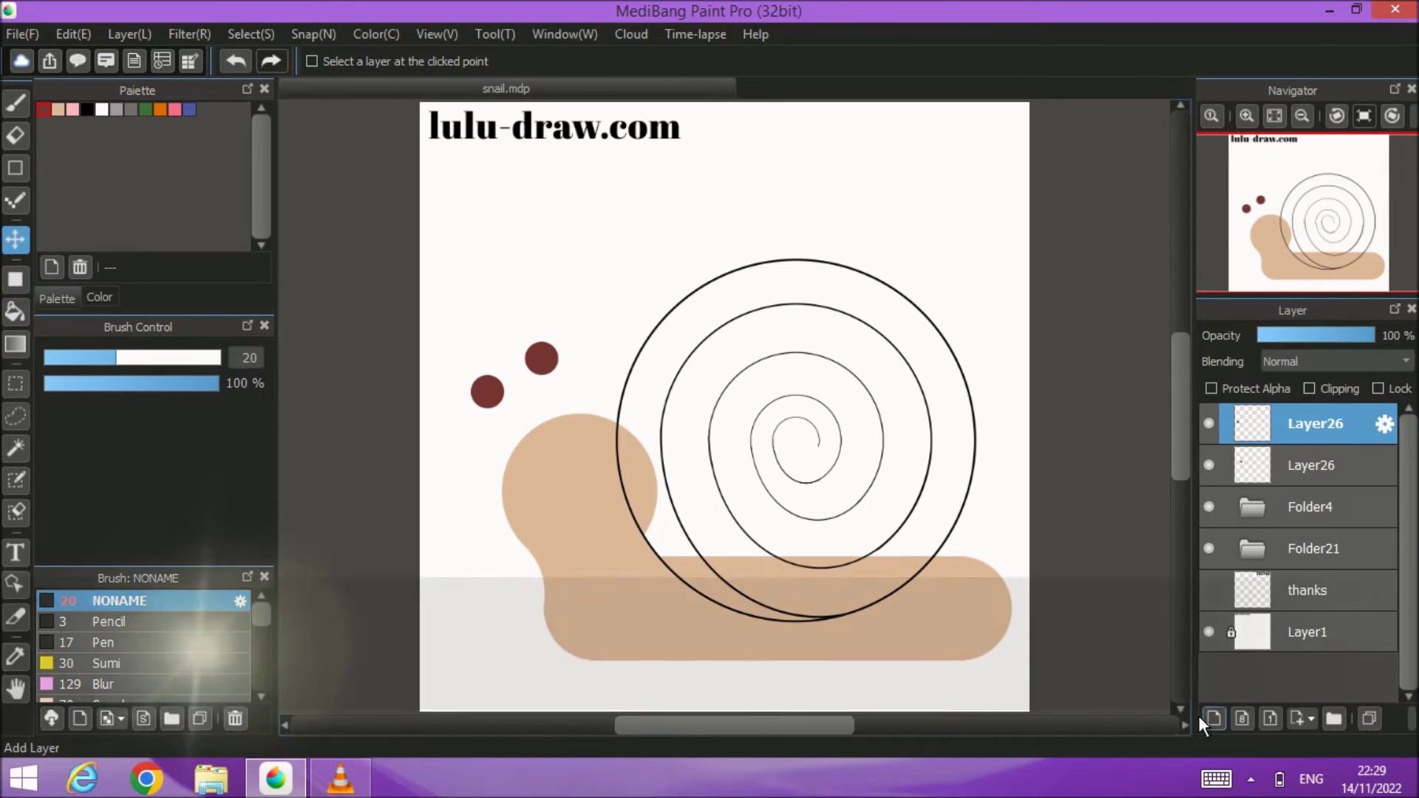
Step: Draw a small black circle outline between the lower eye and the head on a new layer, and place that layer beneath both eye layers
click(1212, 718)
click(14, 168)
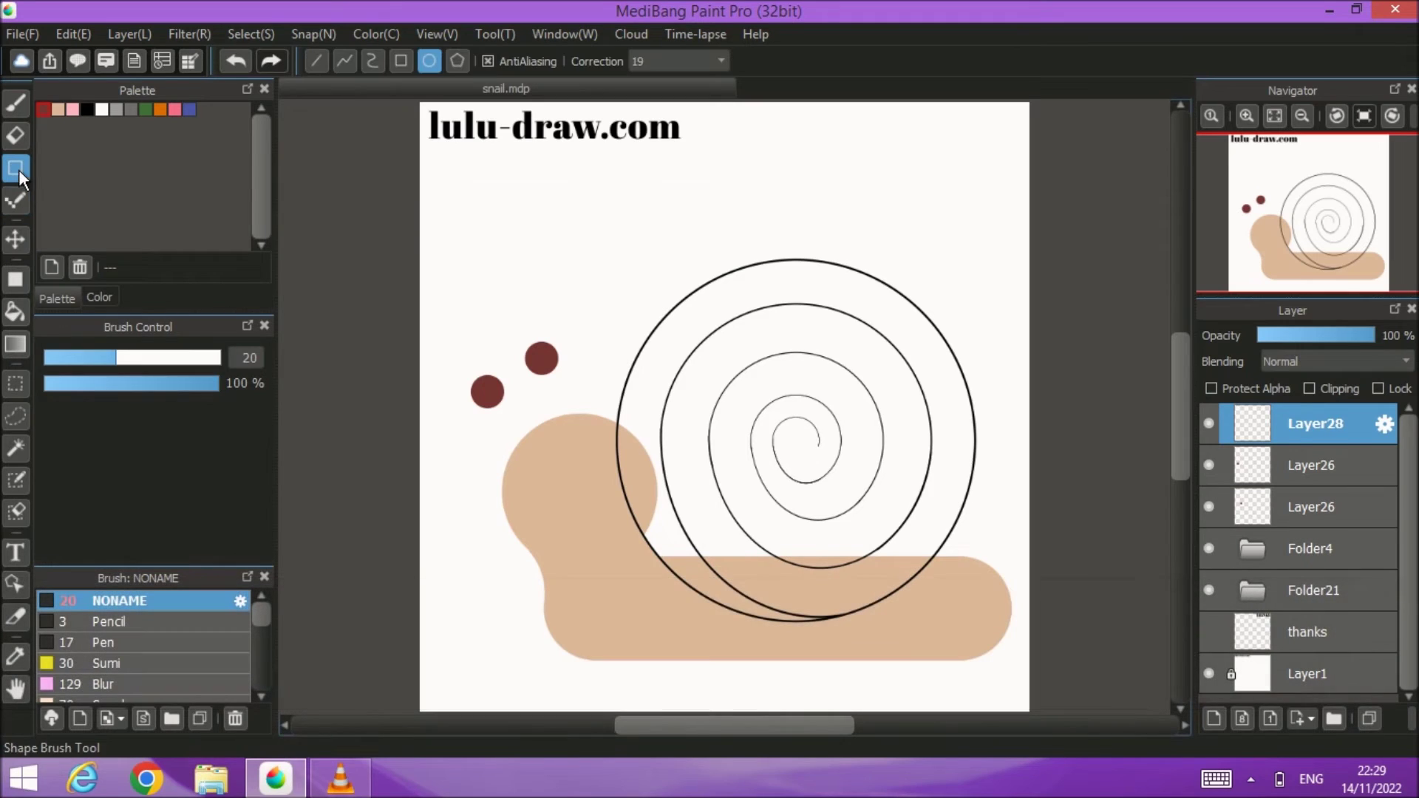
click(86, 109)
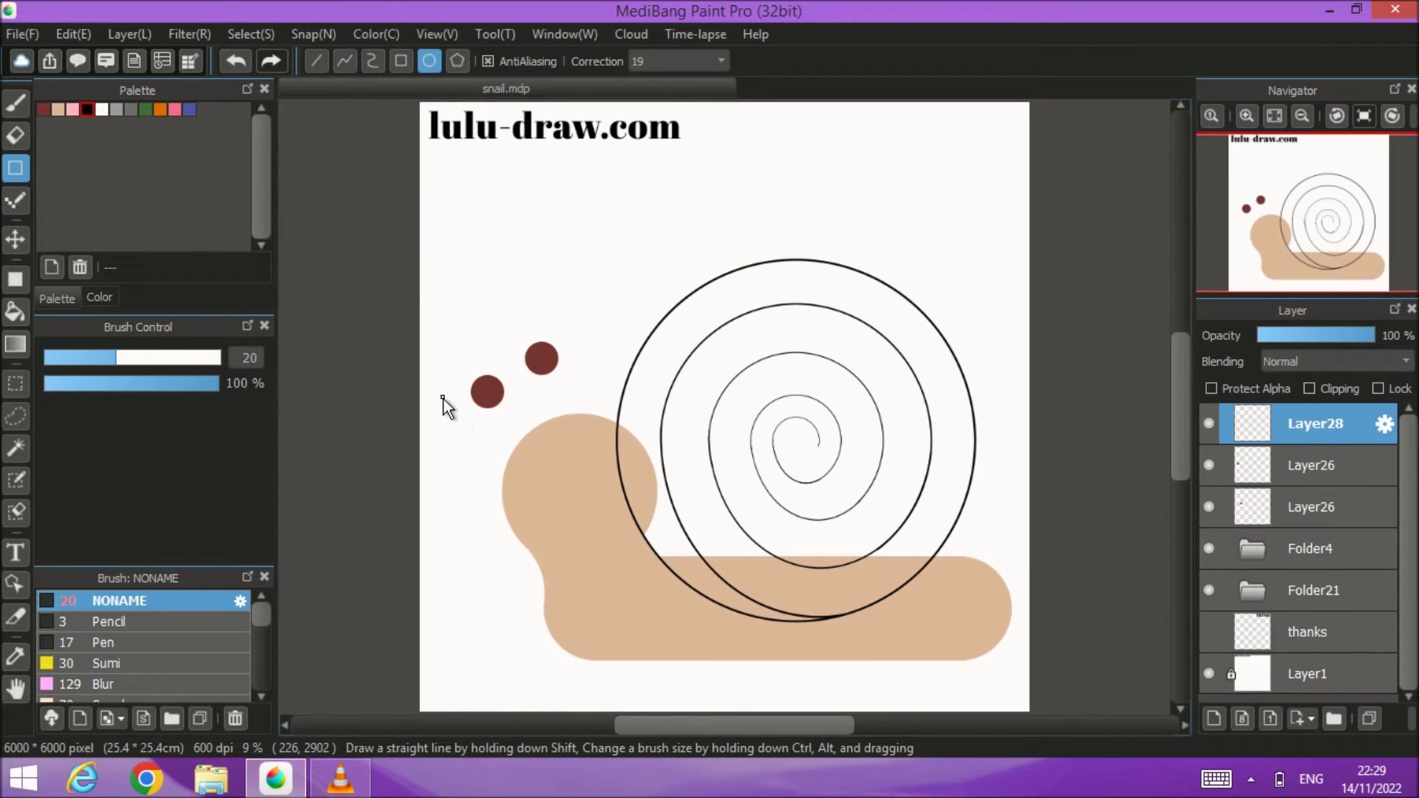
drag(443, 399, 522, 480)
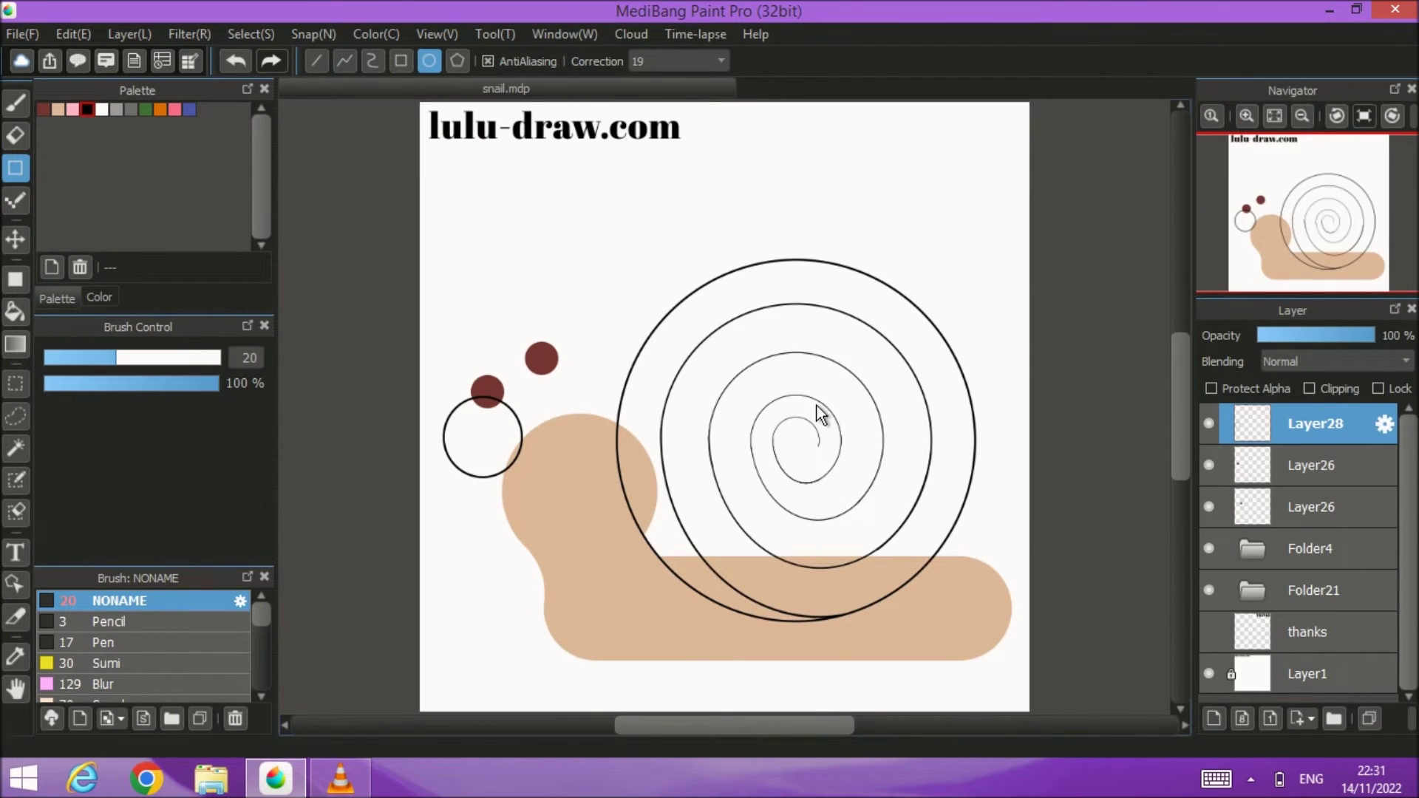
drag(1328, 424, 1326, 518)
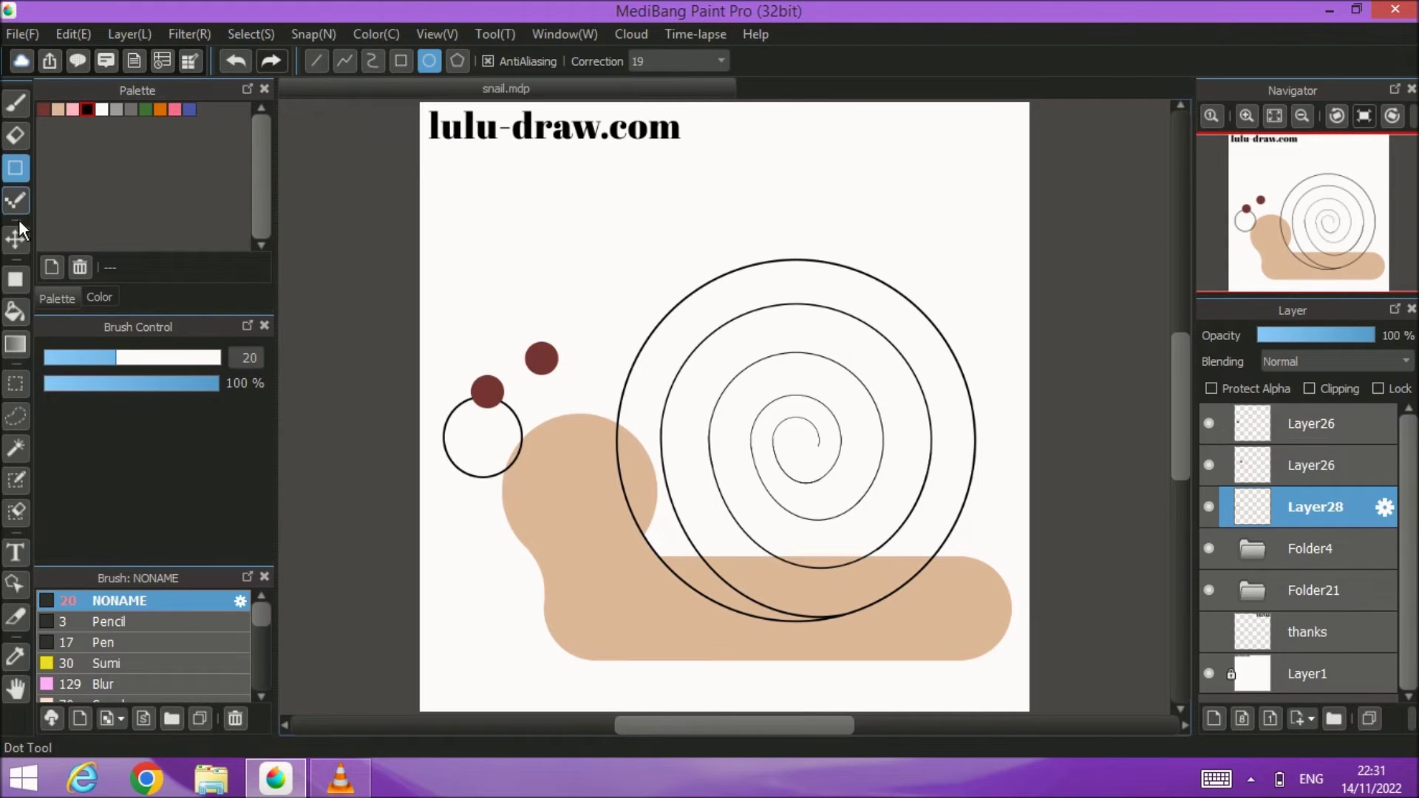
Step: Erase the small black outline circle with a size 330 eraser, leaving only the arc joining the lower eye to the head
click(15, 135)
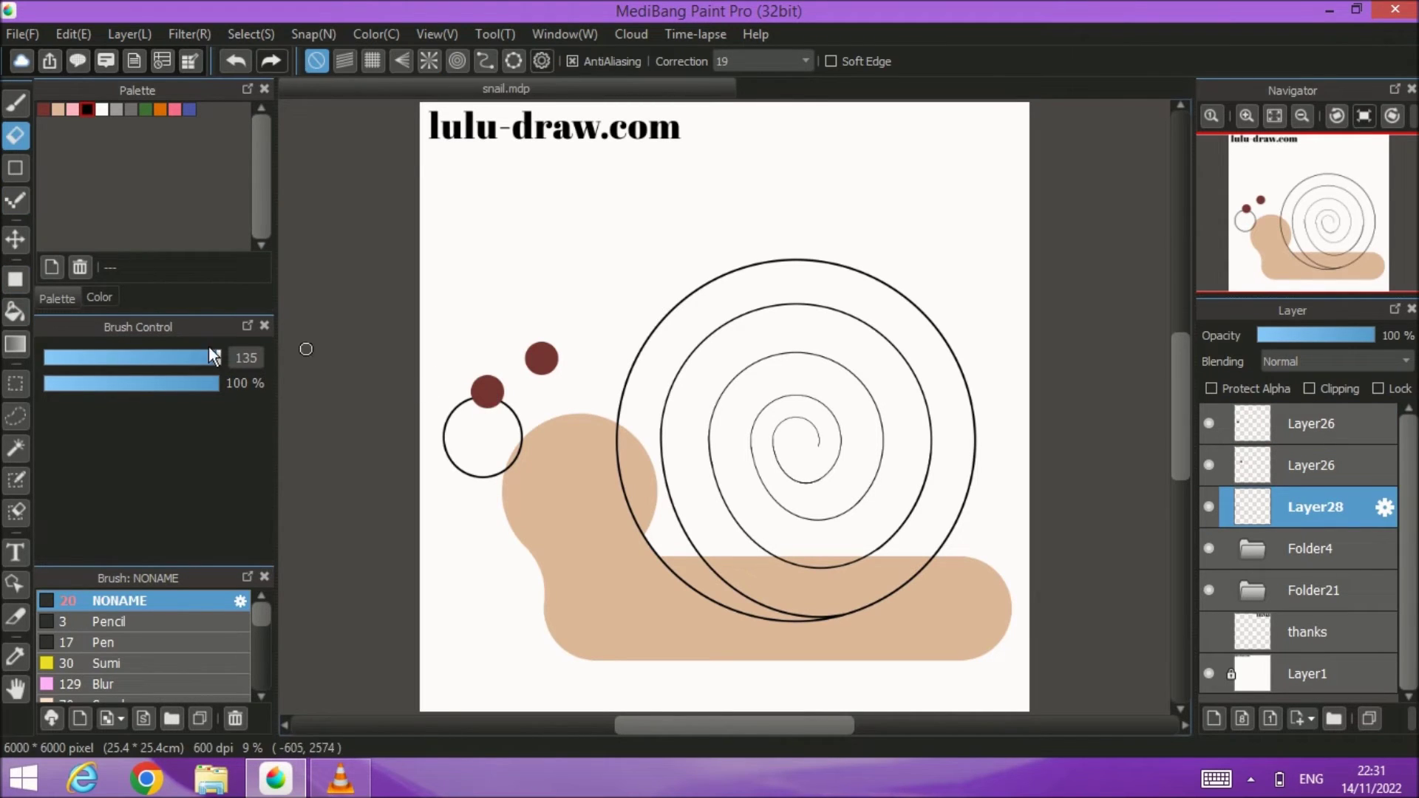
drag(208, 362, 268, 365)
mouse_move(485, 396)
mouse_down()
mouse_move(450, 409)
mouse_move(446, 458)
mouse_move(475, 485)
mouse_move(534, 462)
mouse_move(504, 470)
mouse_up()
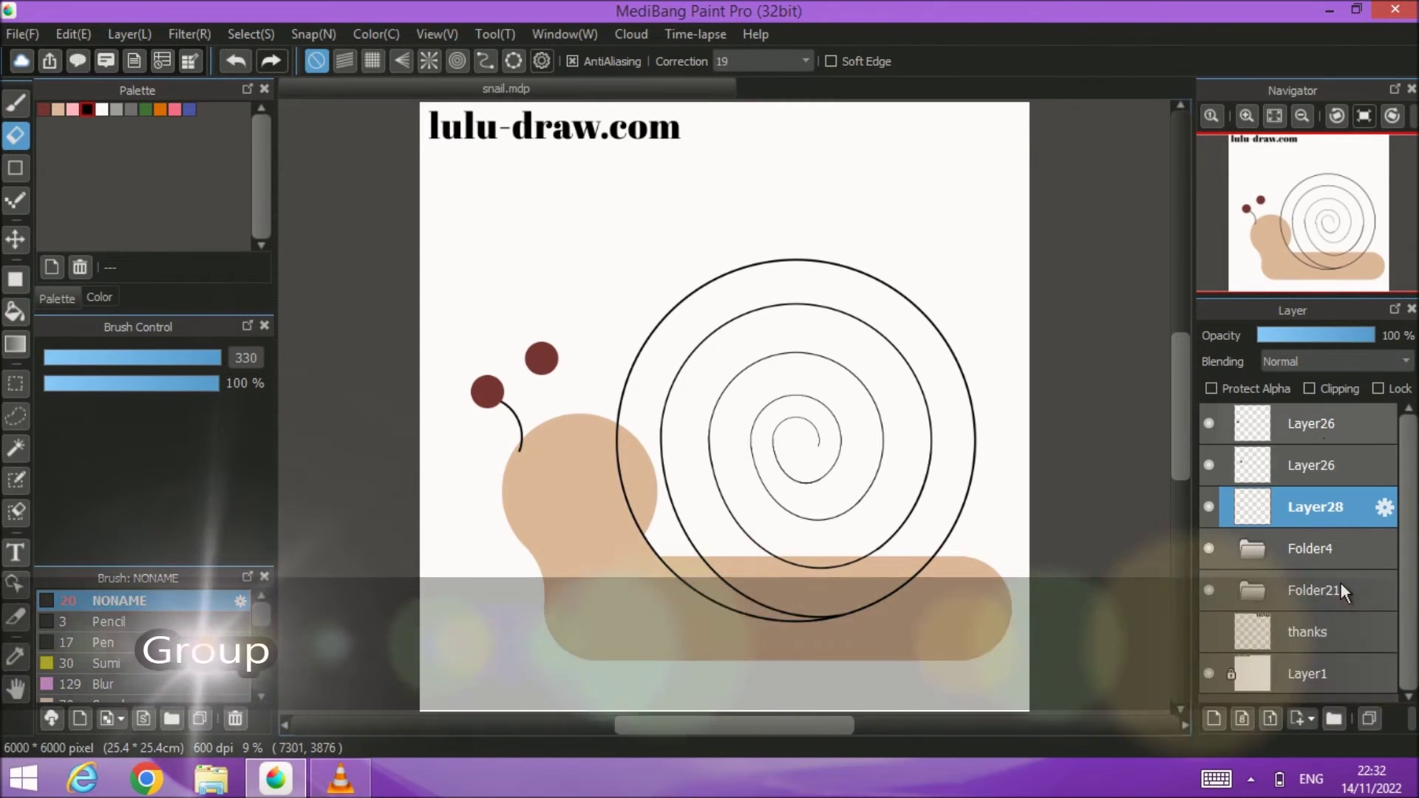
Step: Create a layer folder at the top of the layer stack, and duplicate the eye stalk, placing the copy between the upper eye and head
click(1333, 718)
drag(1296, 500, 1302, 420)
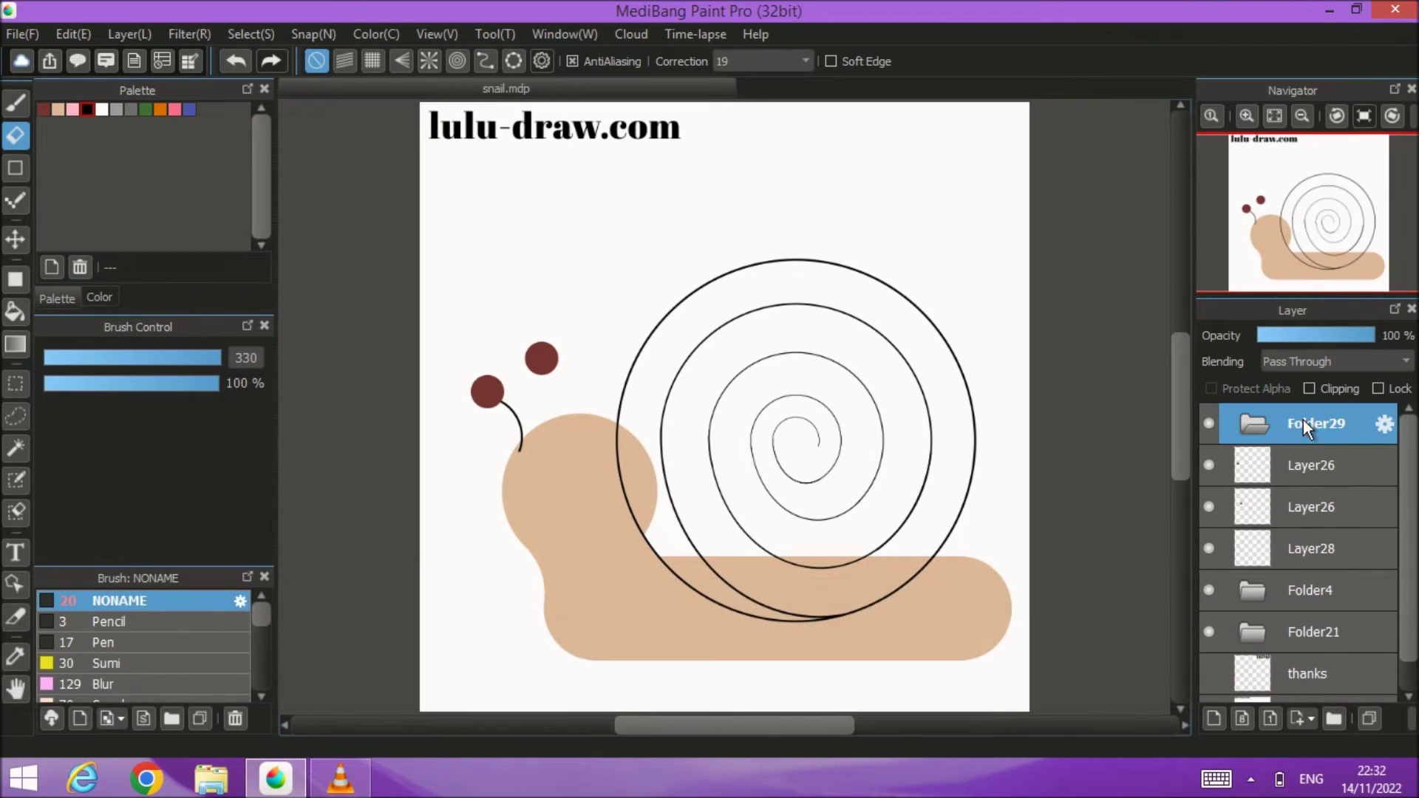
click(1316, 548)
click(1369, 718)
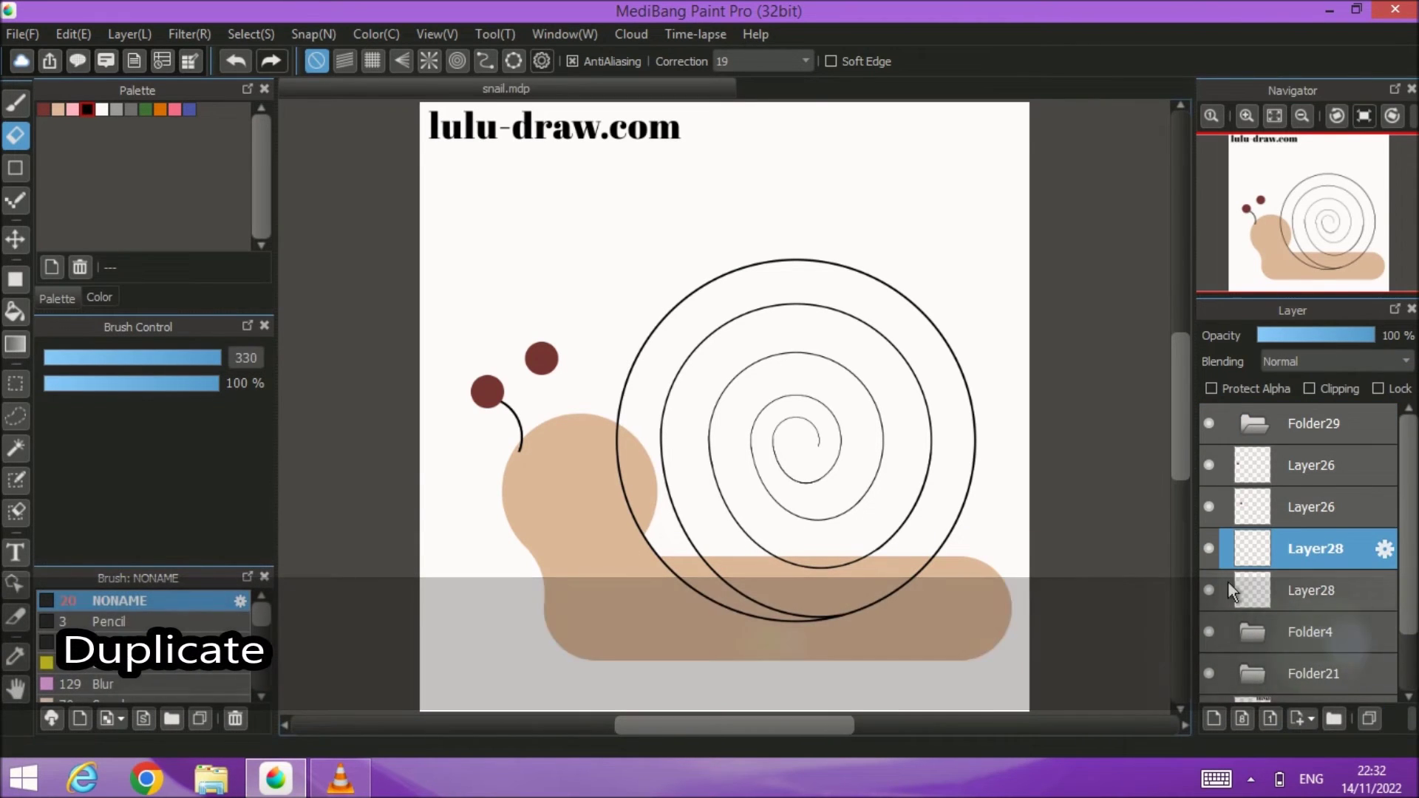
click(15, 240)
drag(518, 423, 580, 392)
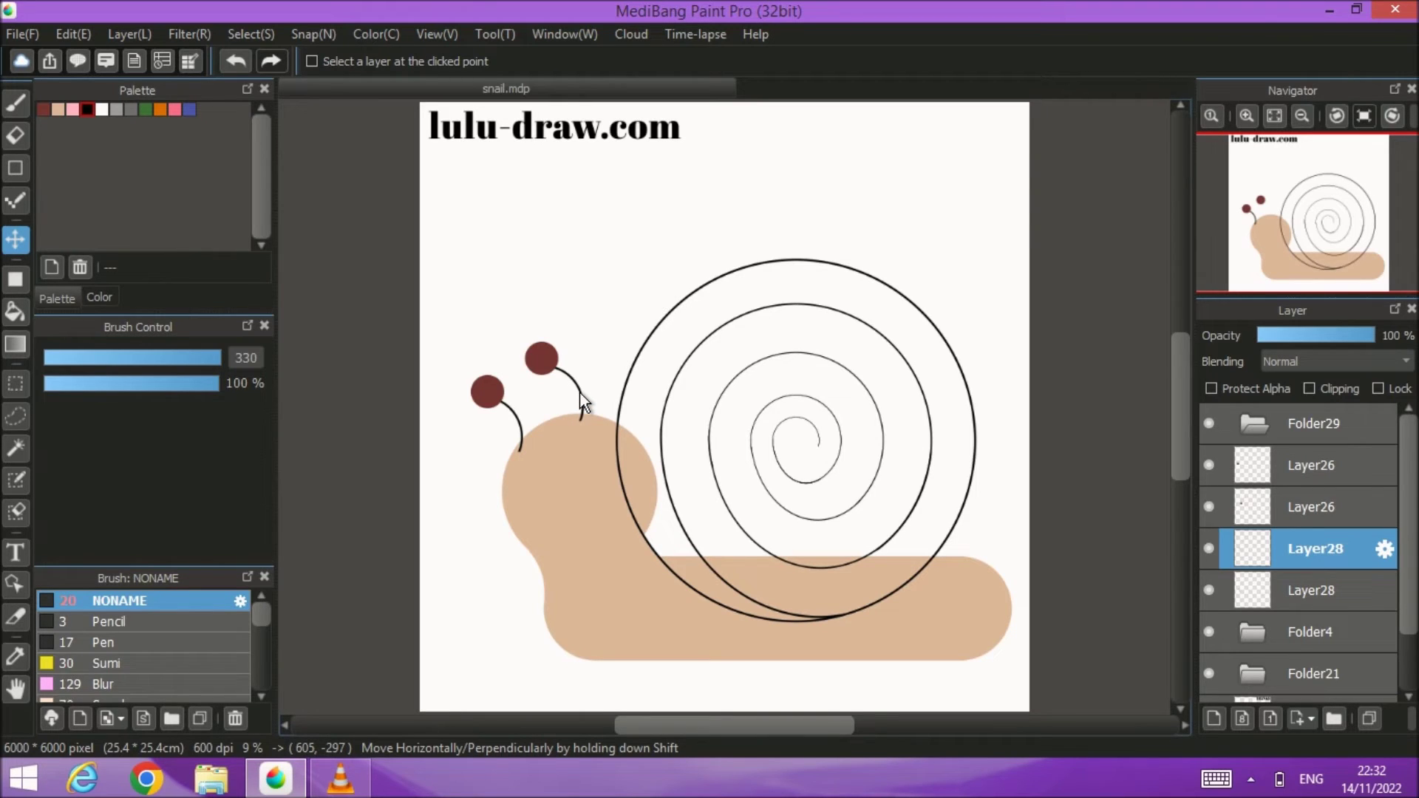
Step: Move the two eye layers and two stalk layers into the new folder, and place the collapsed folder directly below Folder21
click(1301, 464)
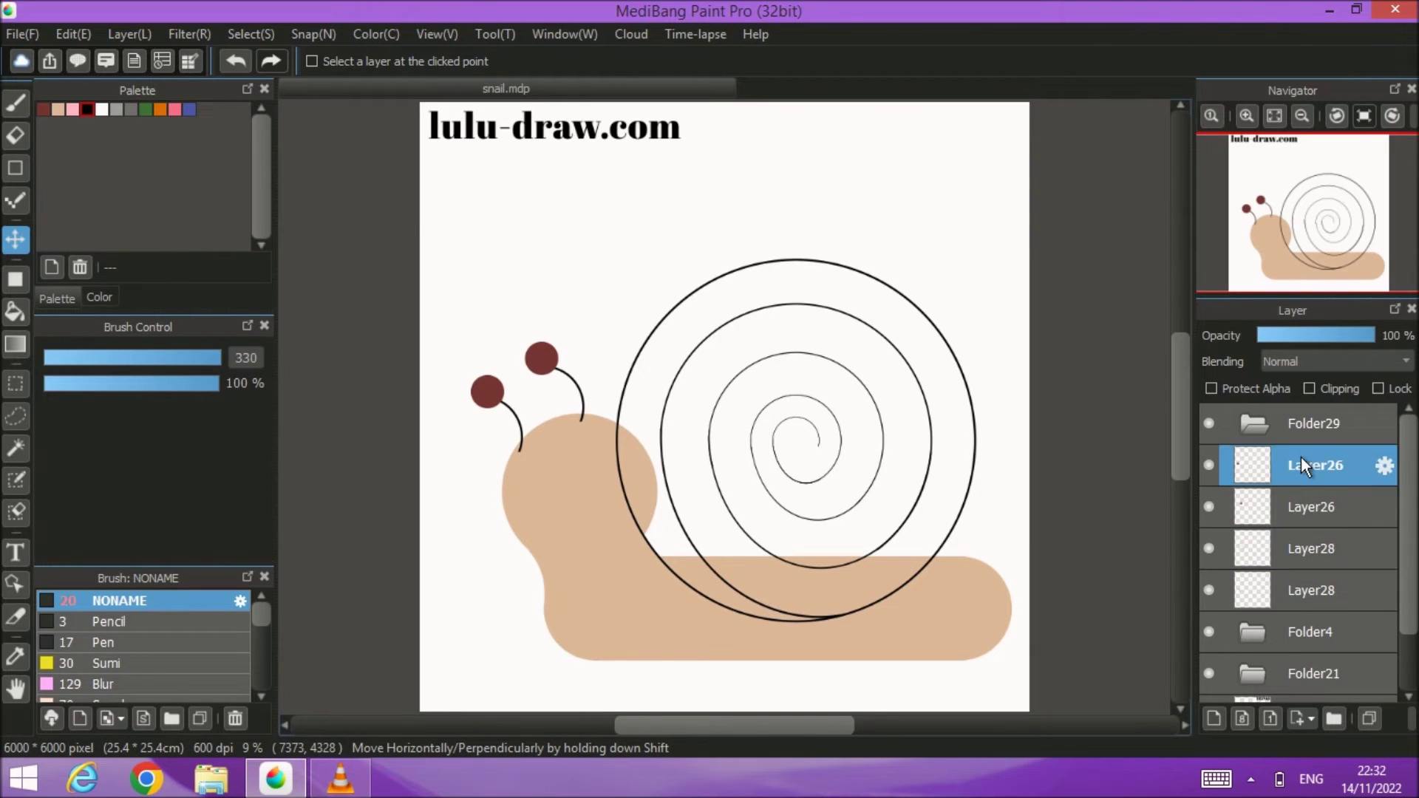
shift+click(1316, 591)
drag(1311, 557, 1291, 429)
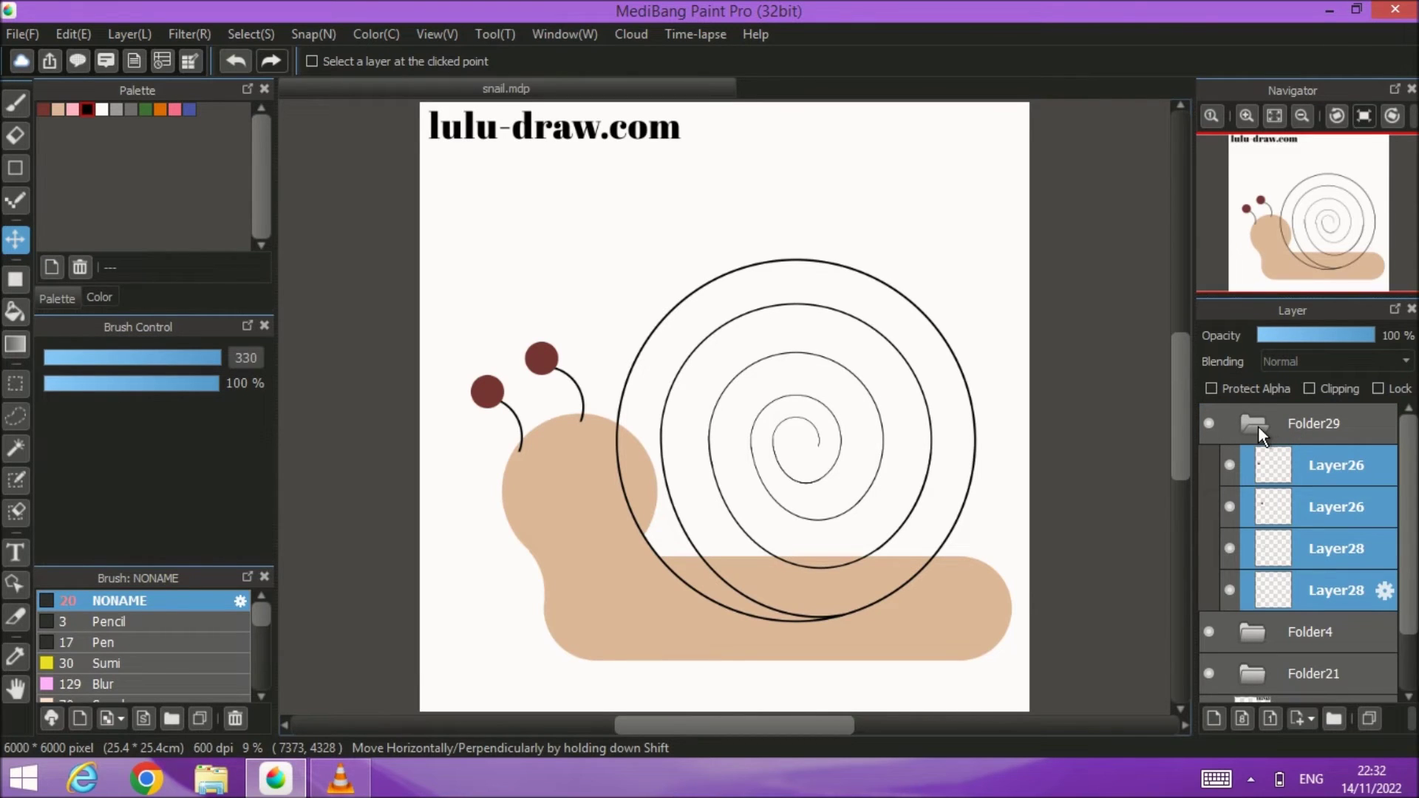
click(1257, 425)
drag(1302, 433, 1302, 517)
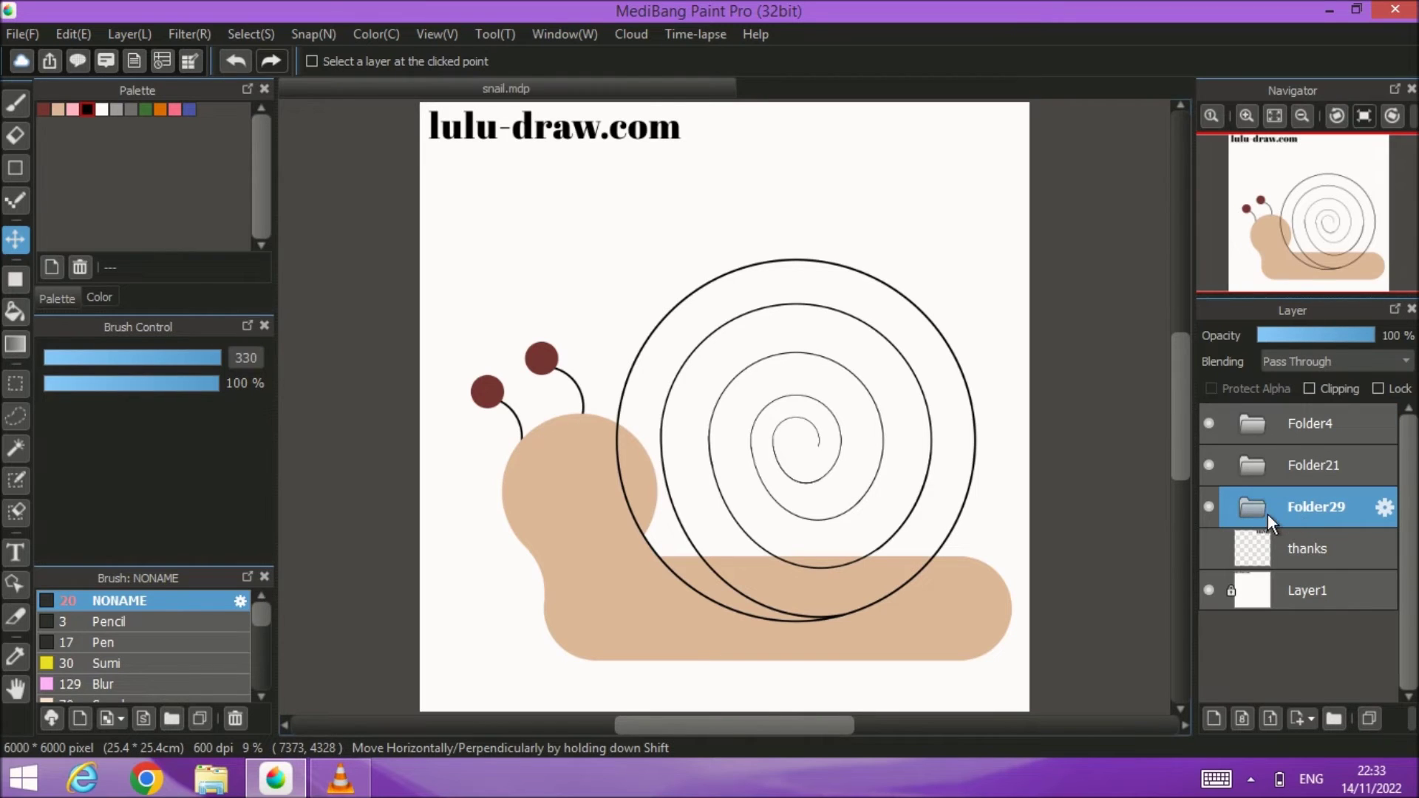
click(1208, 464)
click(1208, 464)
click(1206, 423)
click(1206, 421)
Step: Select the top layer in Folder4 and set the colour to red #B40707 for the Bucket tool
click(1258, 428)
click(1337, 464)
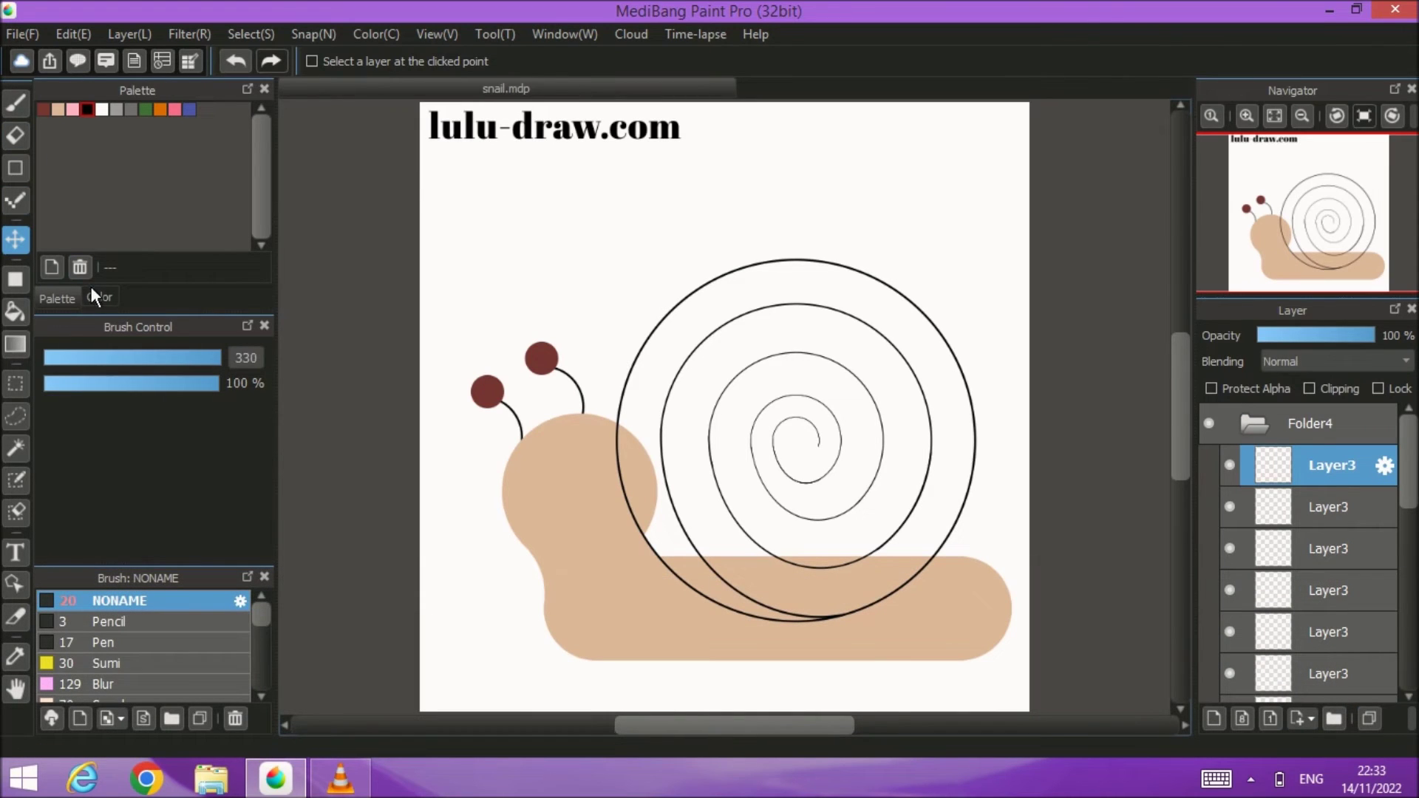
click(44, 113)
click(102, 299)
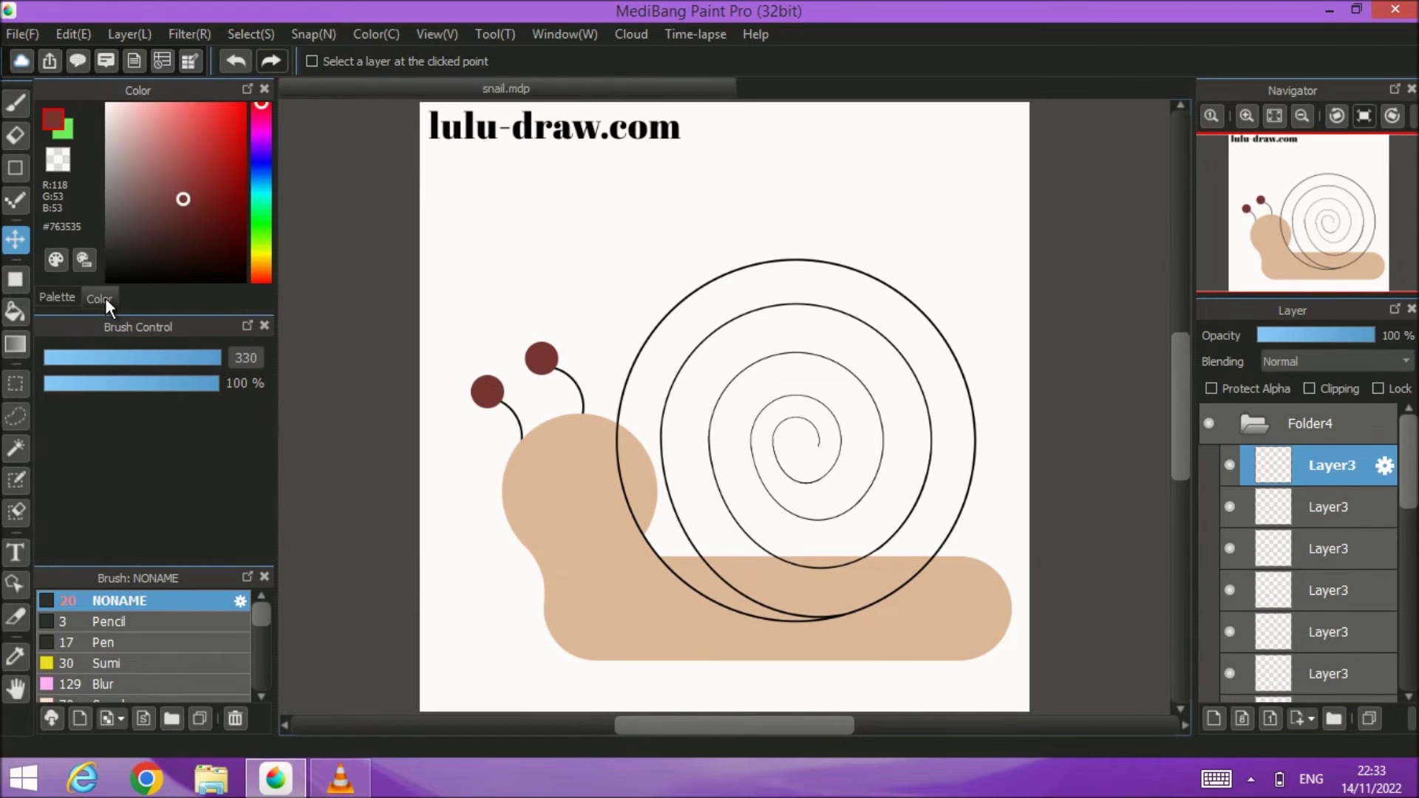
drag(176, 199, 242, 153)
click(16, 311)
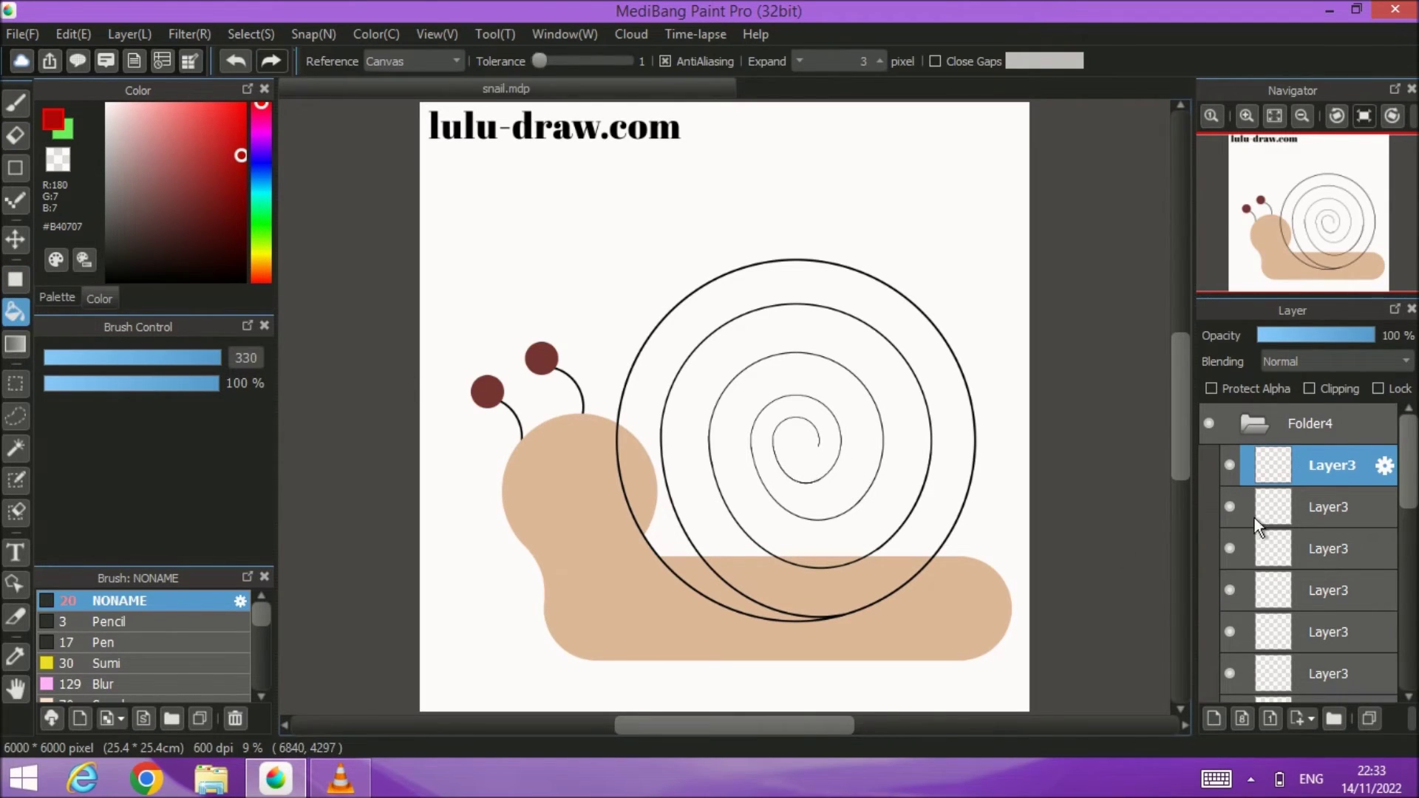
Step: Hide the tan body in Folder21 and add a new layer at the top of Folder4
click(1253, 426)
click(1209, 470)
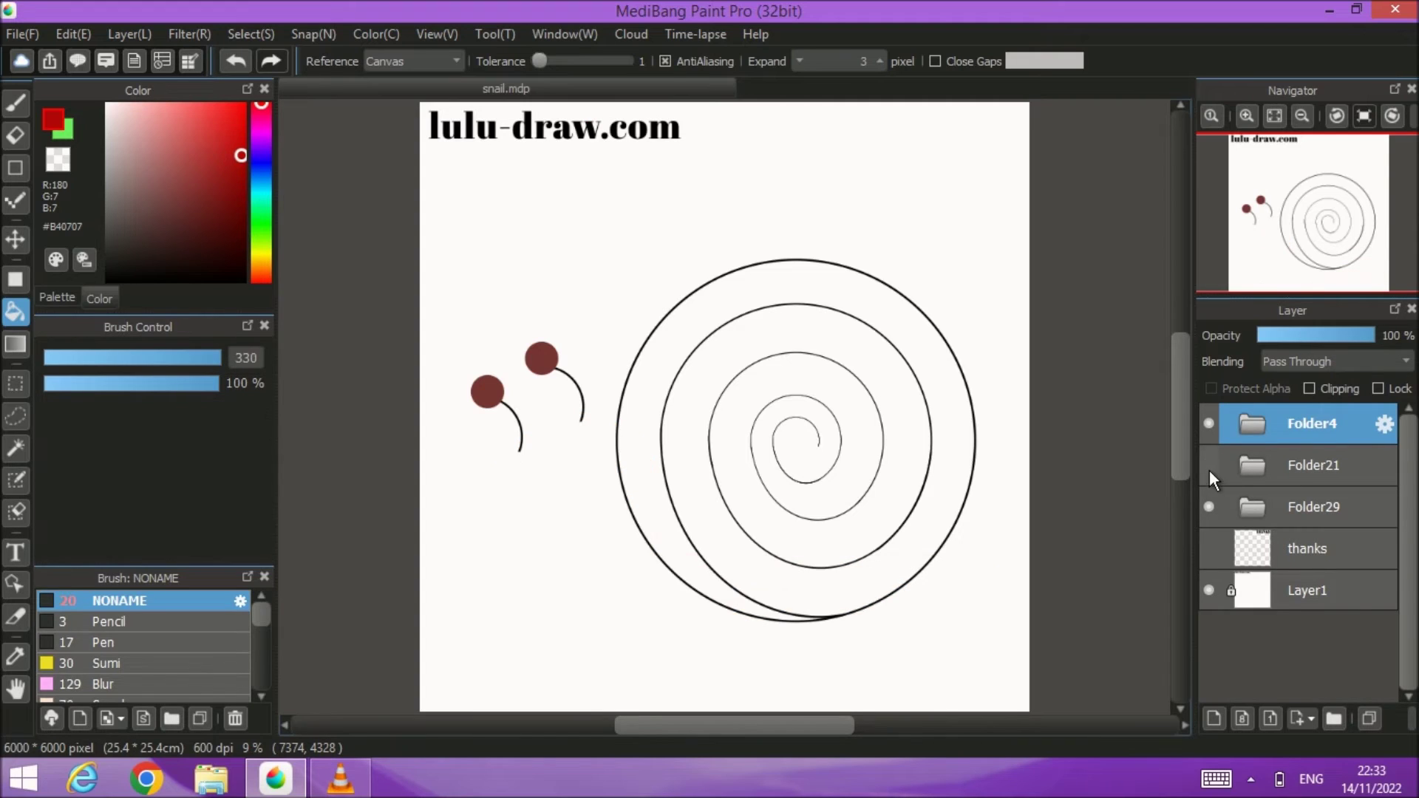
click(1248, 430)
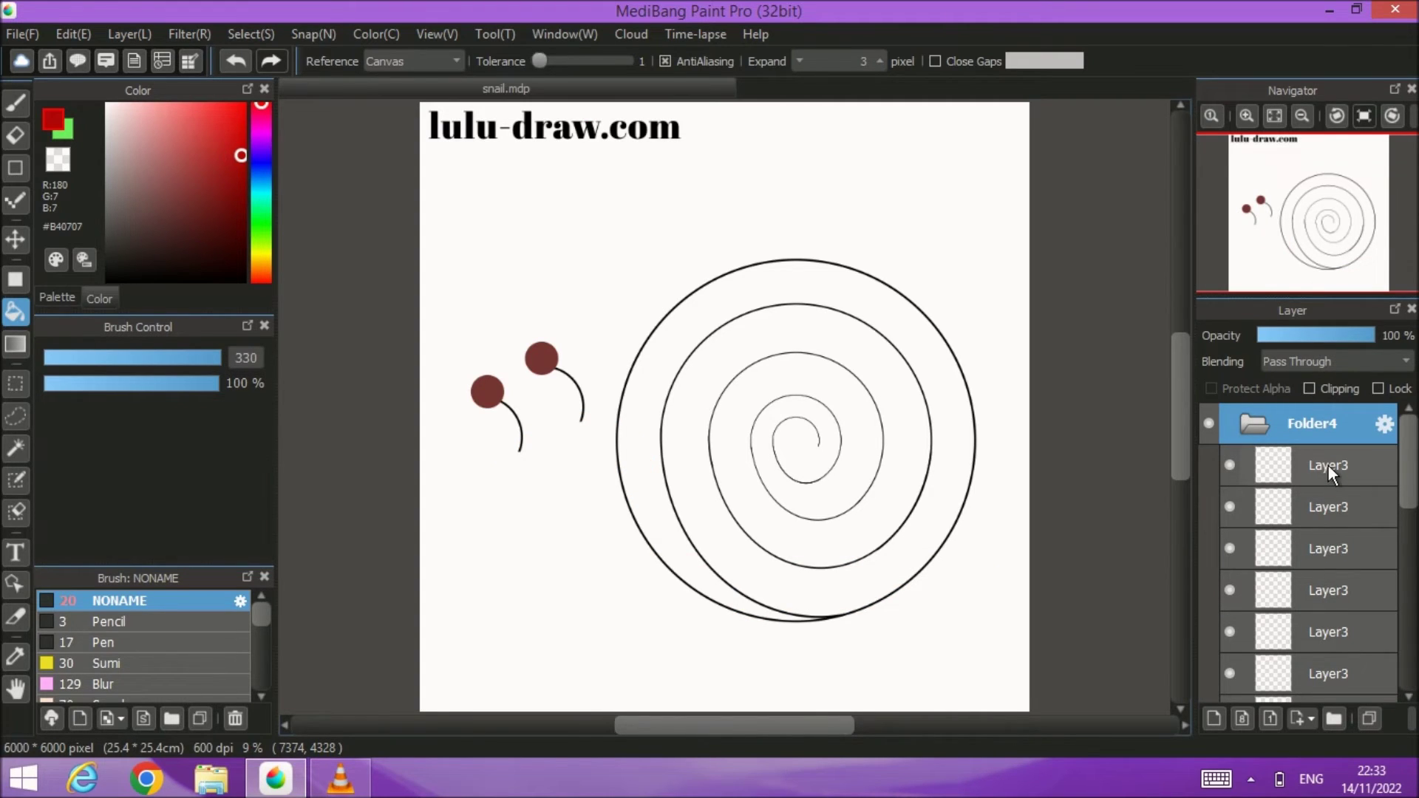
click(1257, 423)
click(1258, 424)
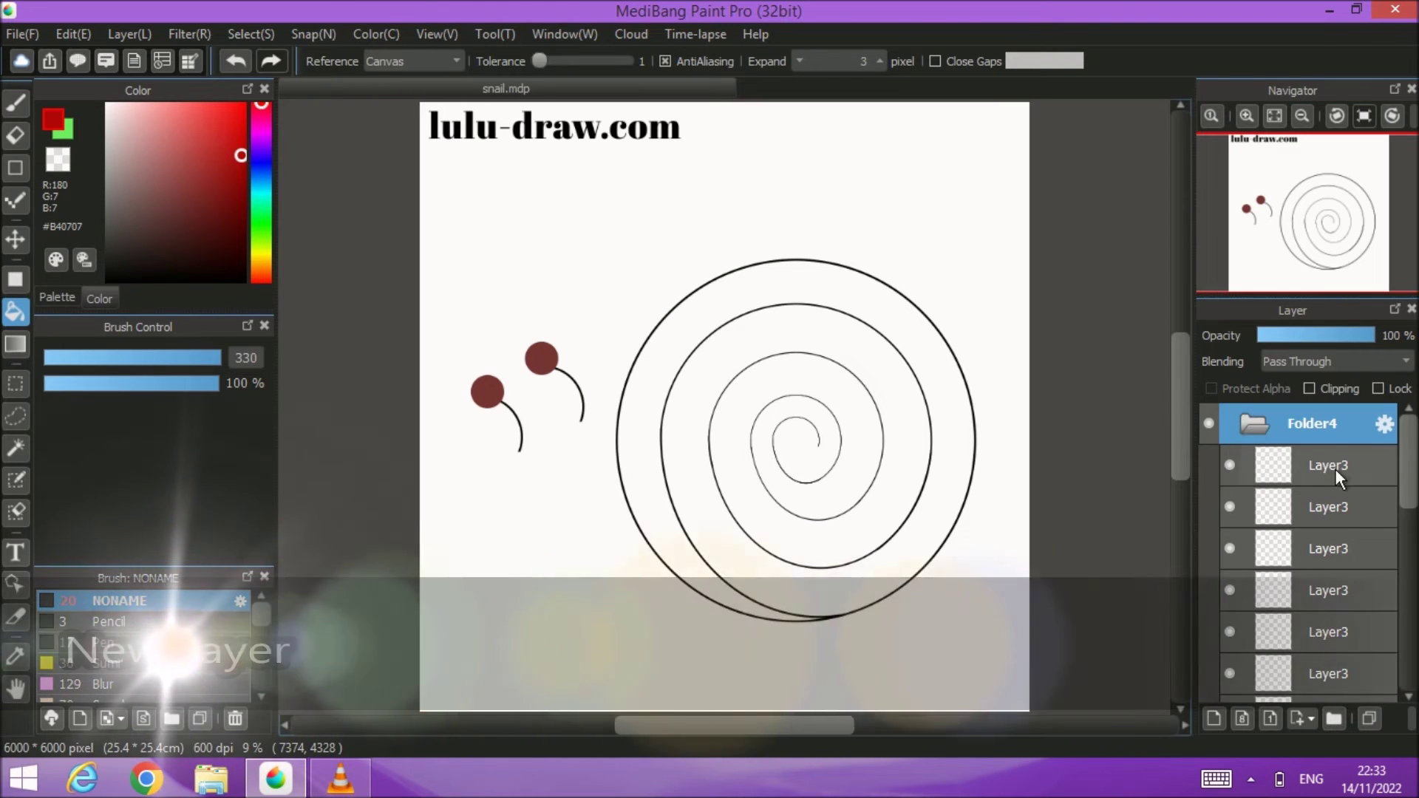
click(1213, 718)
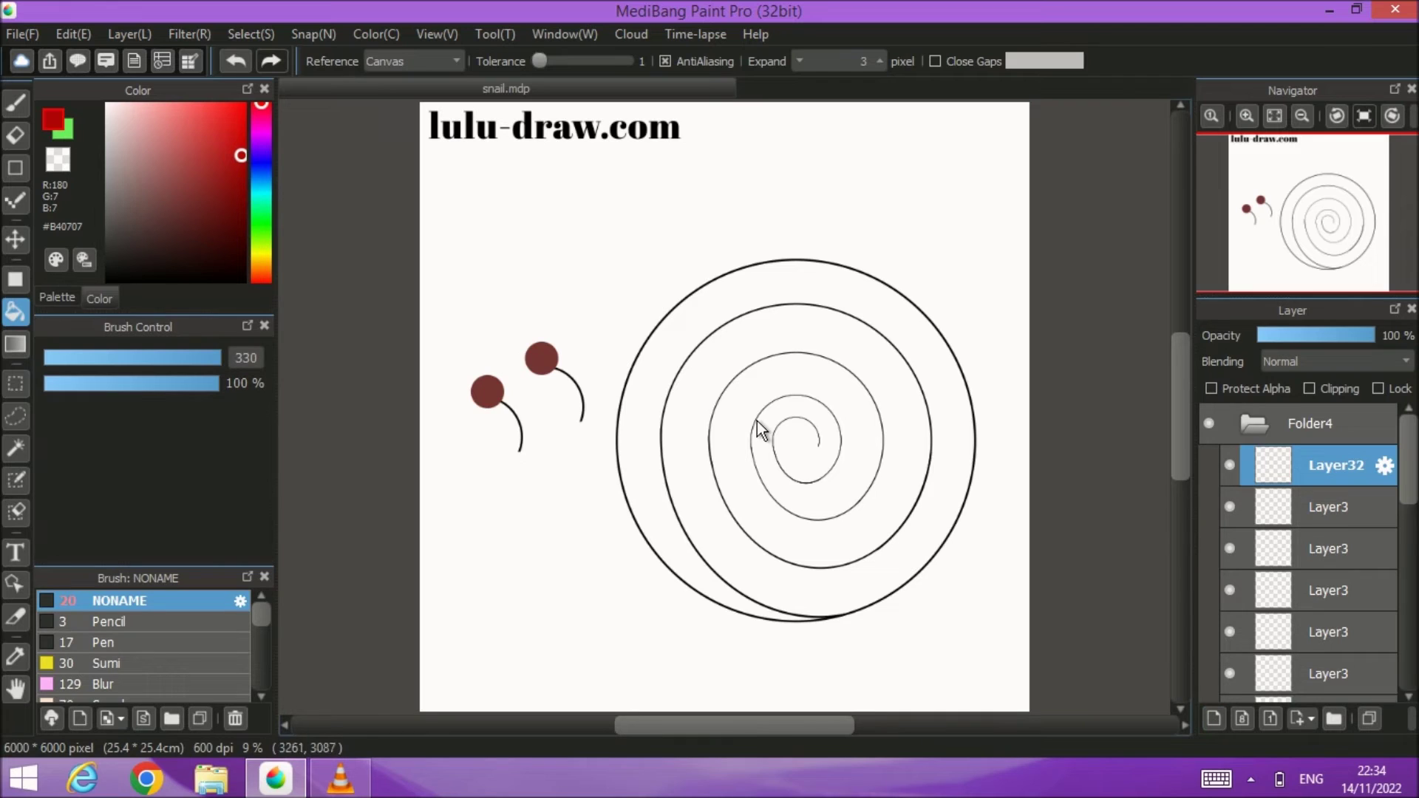
Step: Fill the whole shell with red #B40707 on Layer32 and place that layer at the bottom of Folder4, beneath the spiral lines
click(795, 450)
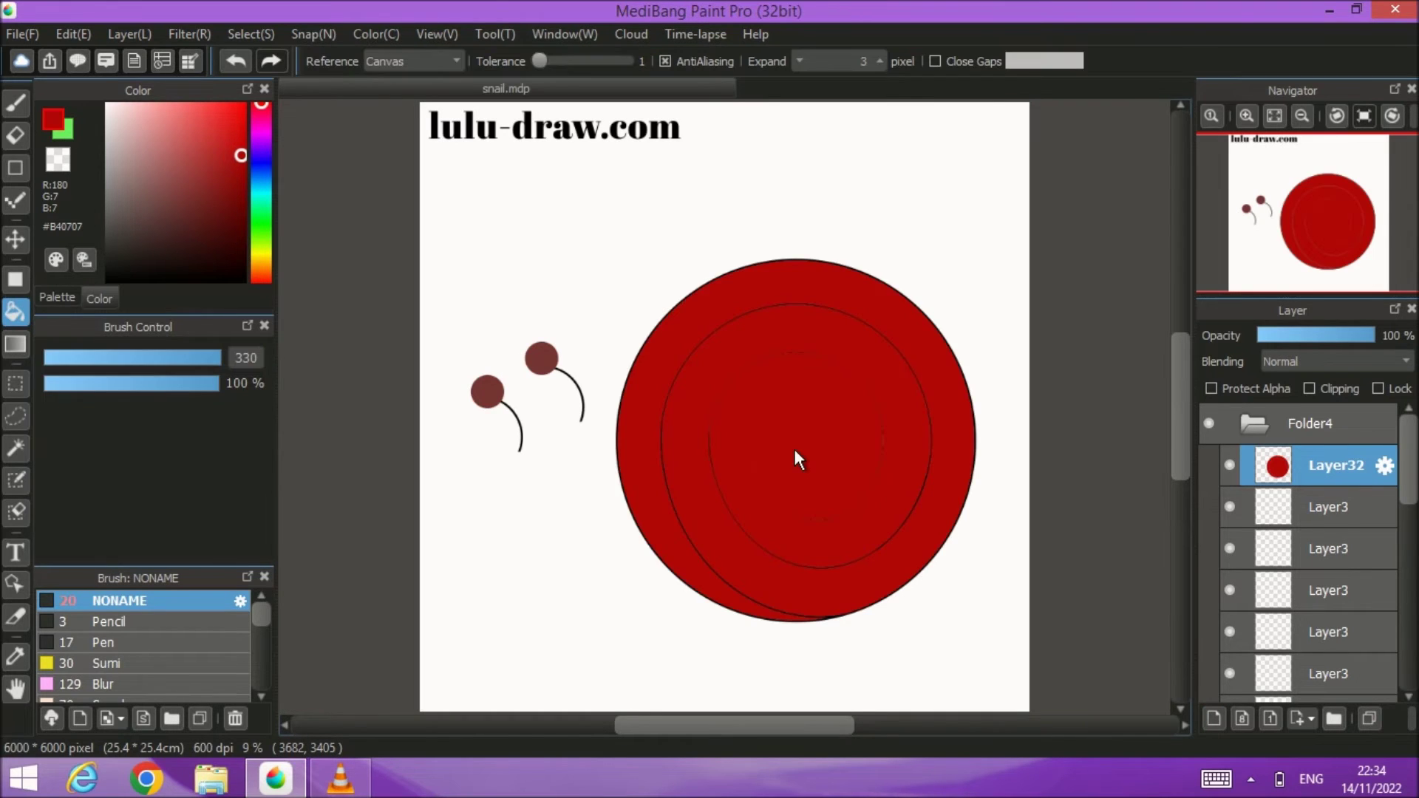
drag(1341, 467, 1333, 671)
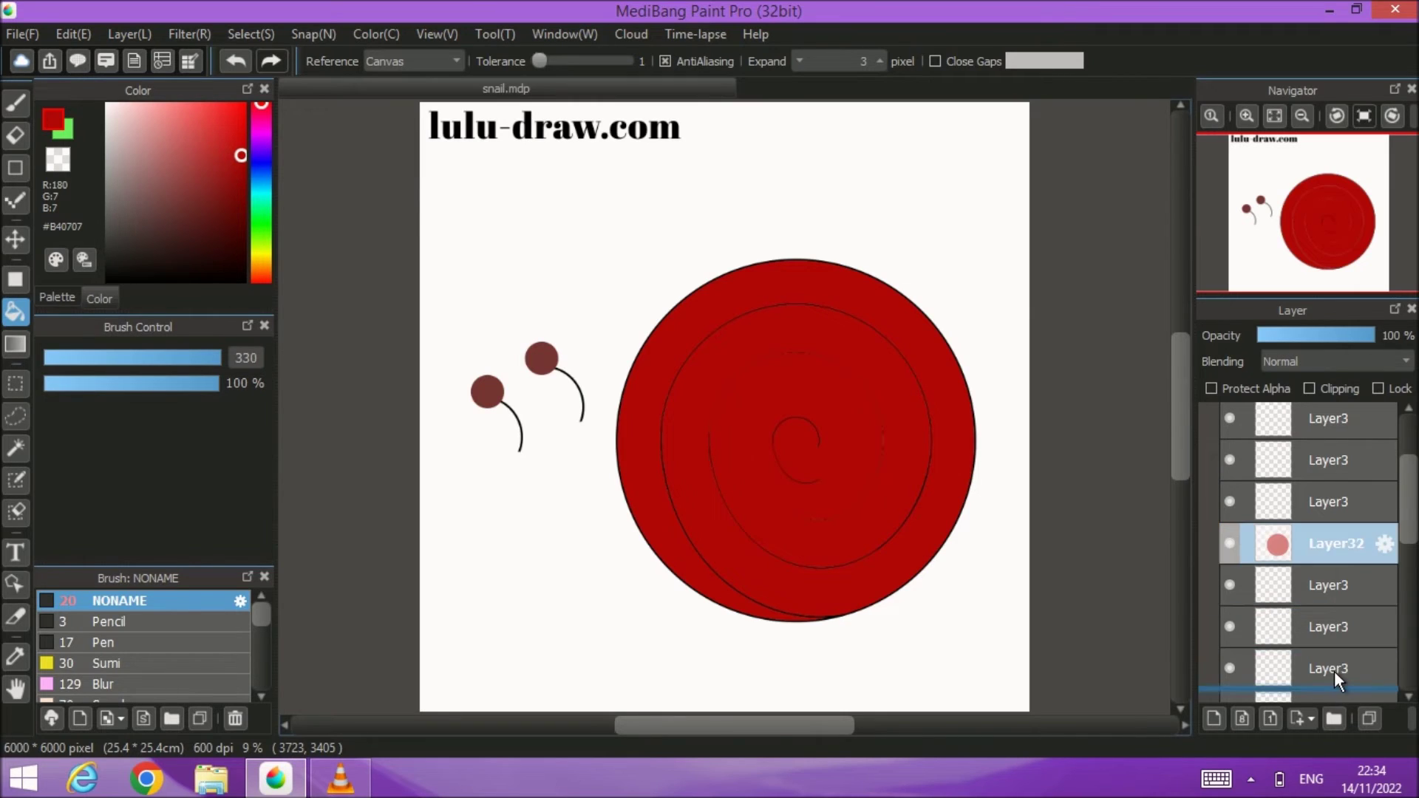
scroll(1314, 526, down, 3)
drag(1313, 458, 1309, 609)
scroll(1312, 547, down, 2)
drag(1316, 482, 1332, 562)
drag(1332, 610, 1323, 554)
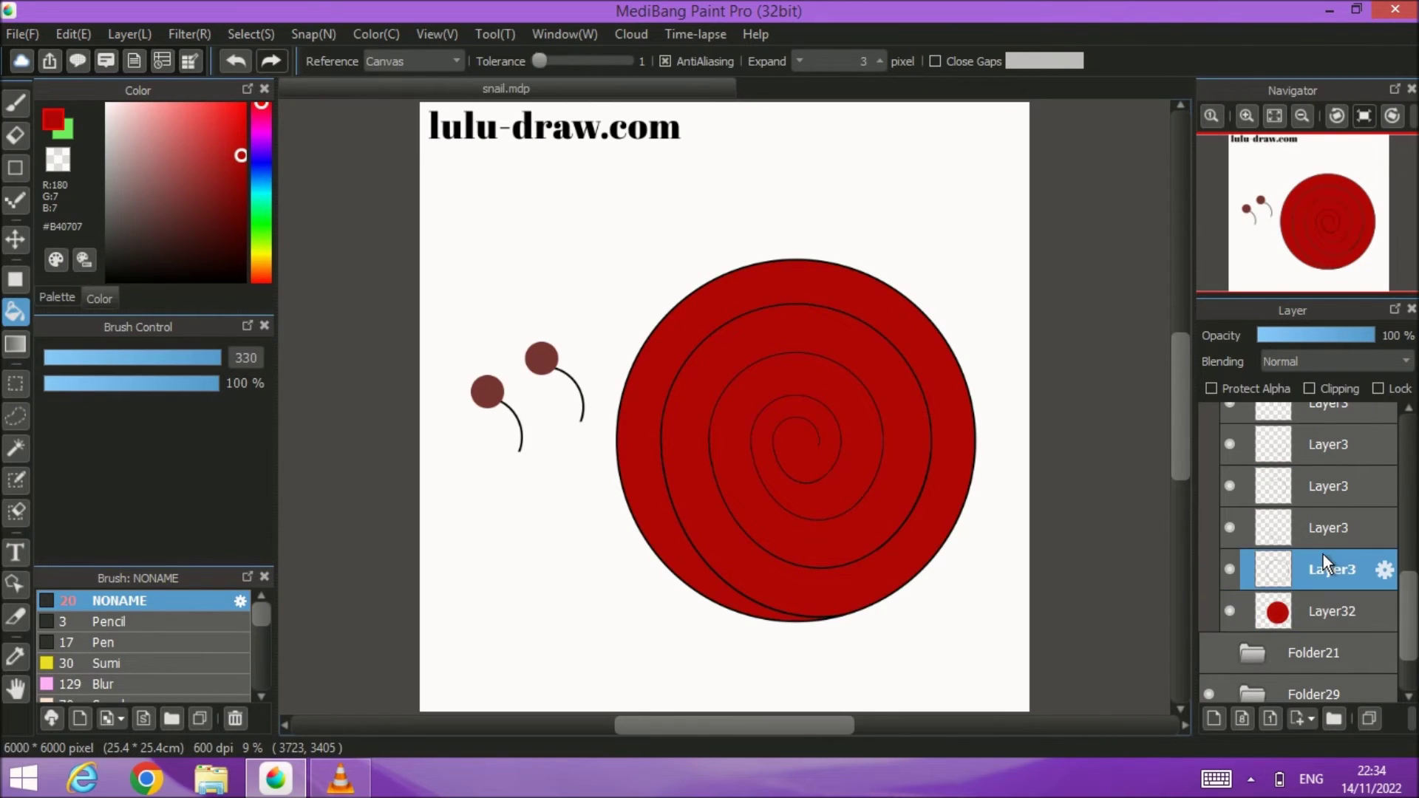
Step: Set the colour to dark red #850404 and refill the shell on Layer32
drag(238, 173, 242, 191)
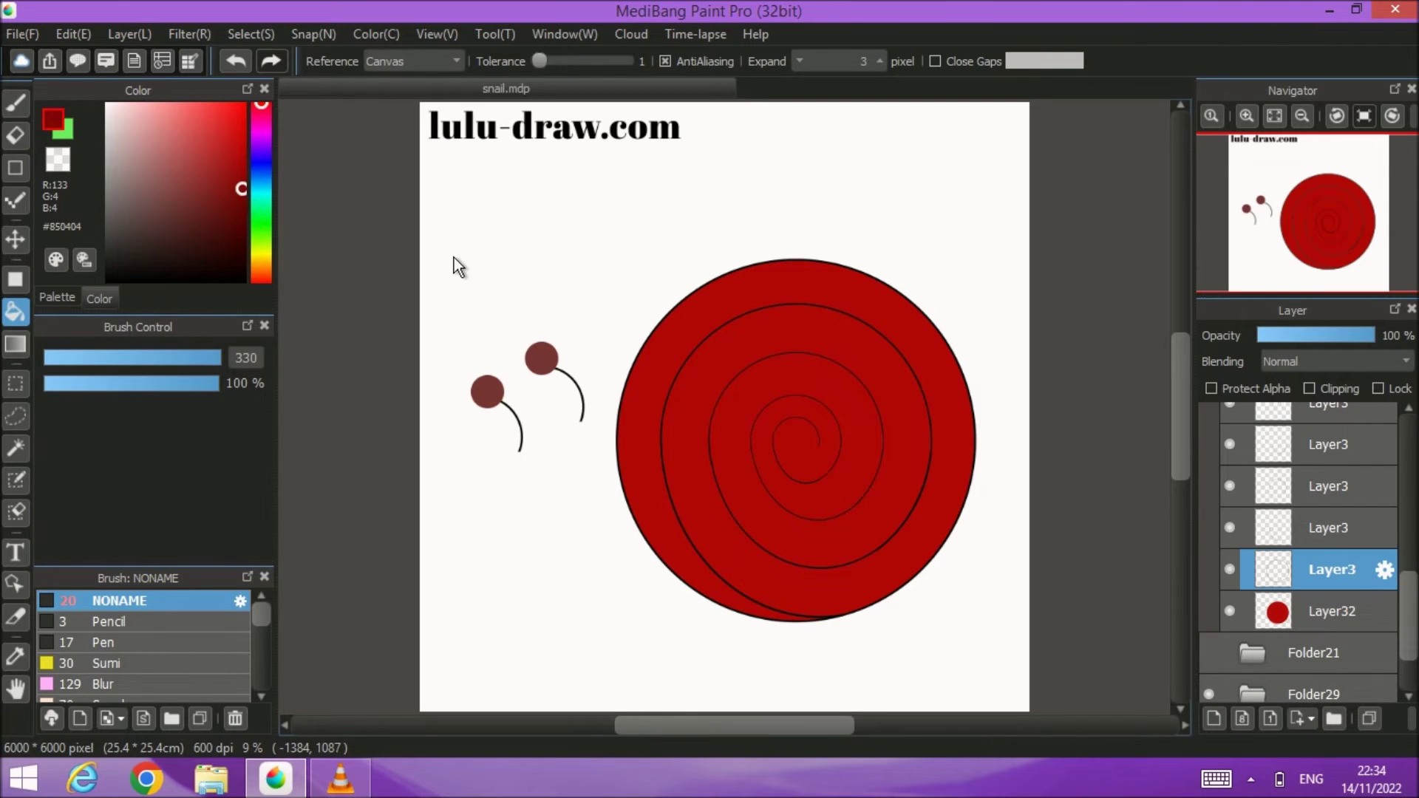
click(665, 357)
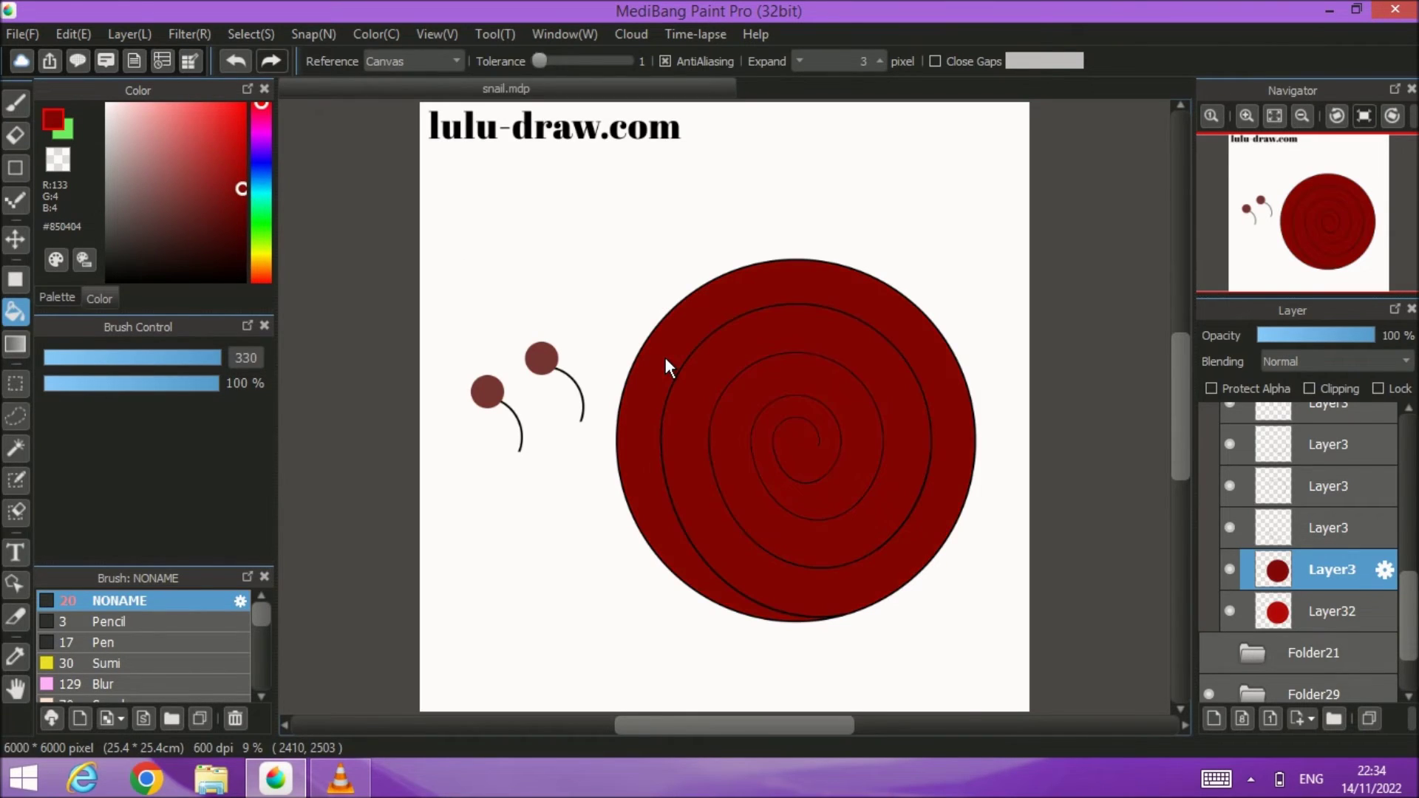
click(235, 61)
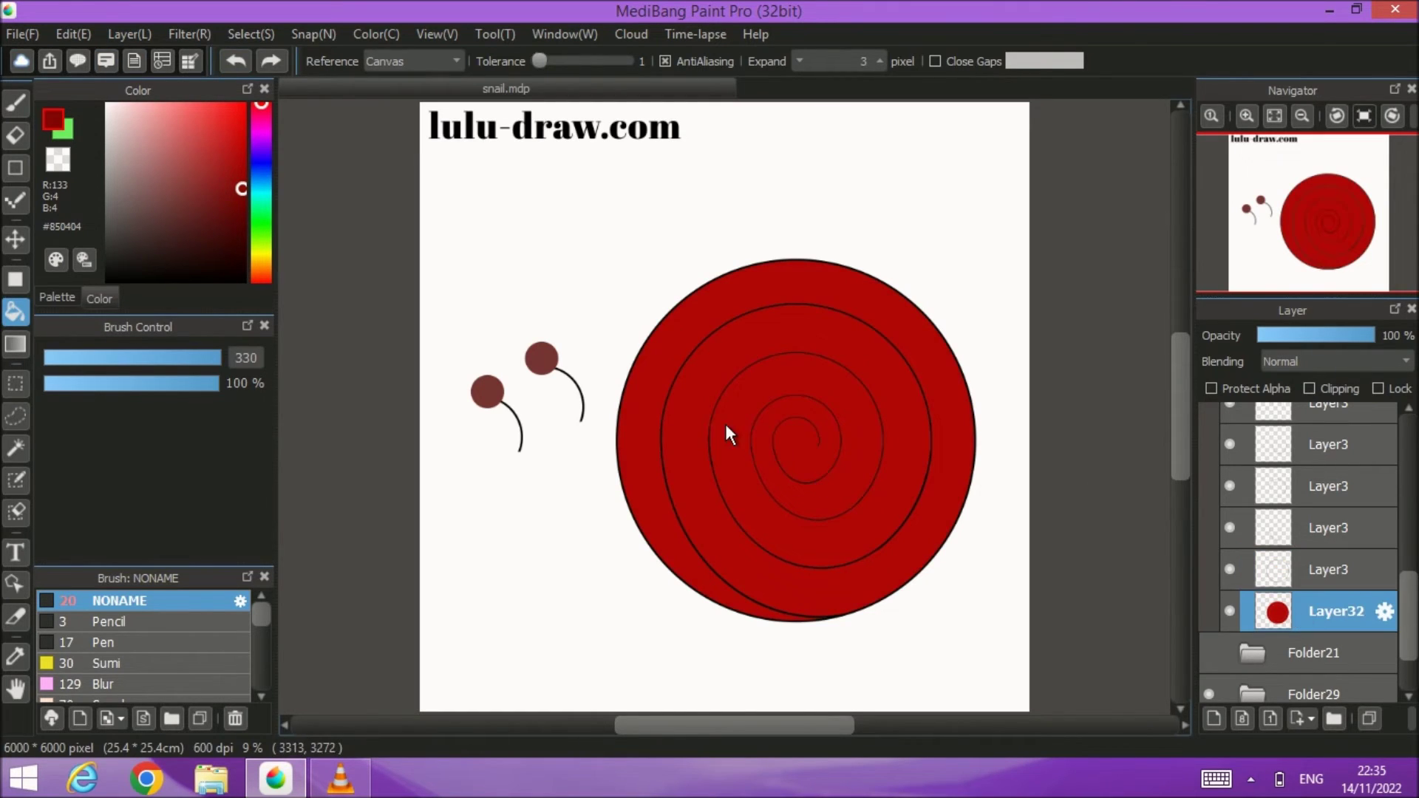
click(696, 404)
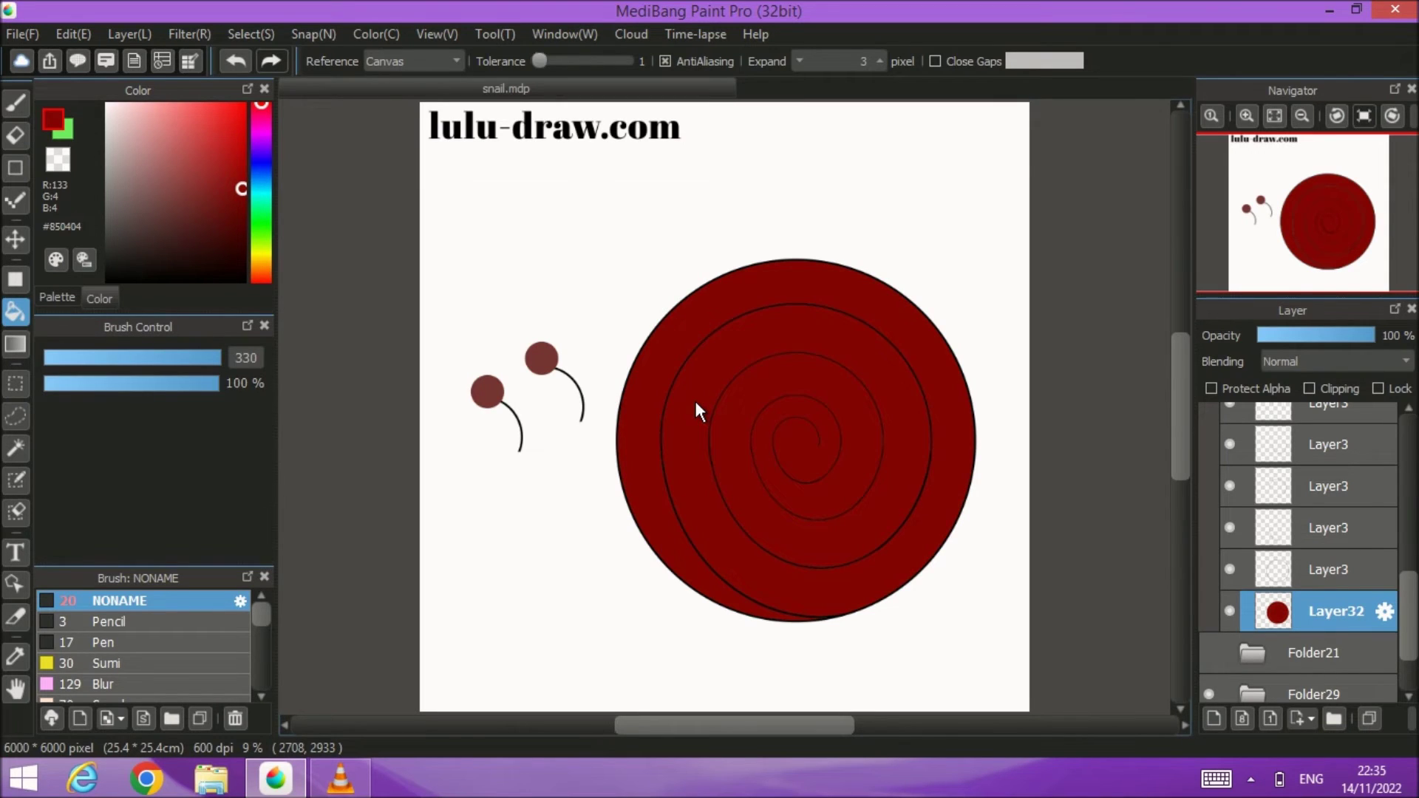
Step: Collapse Folder4, show the body in Folder21, and hide the shell and eye folders
scroll(1247, 551, up, 5)
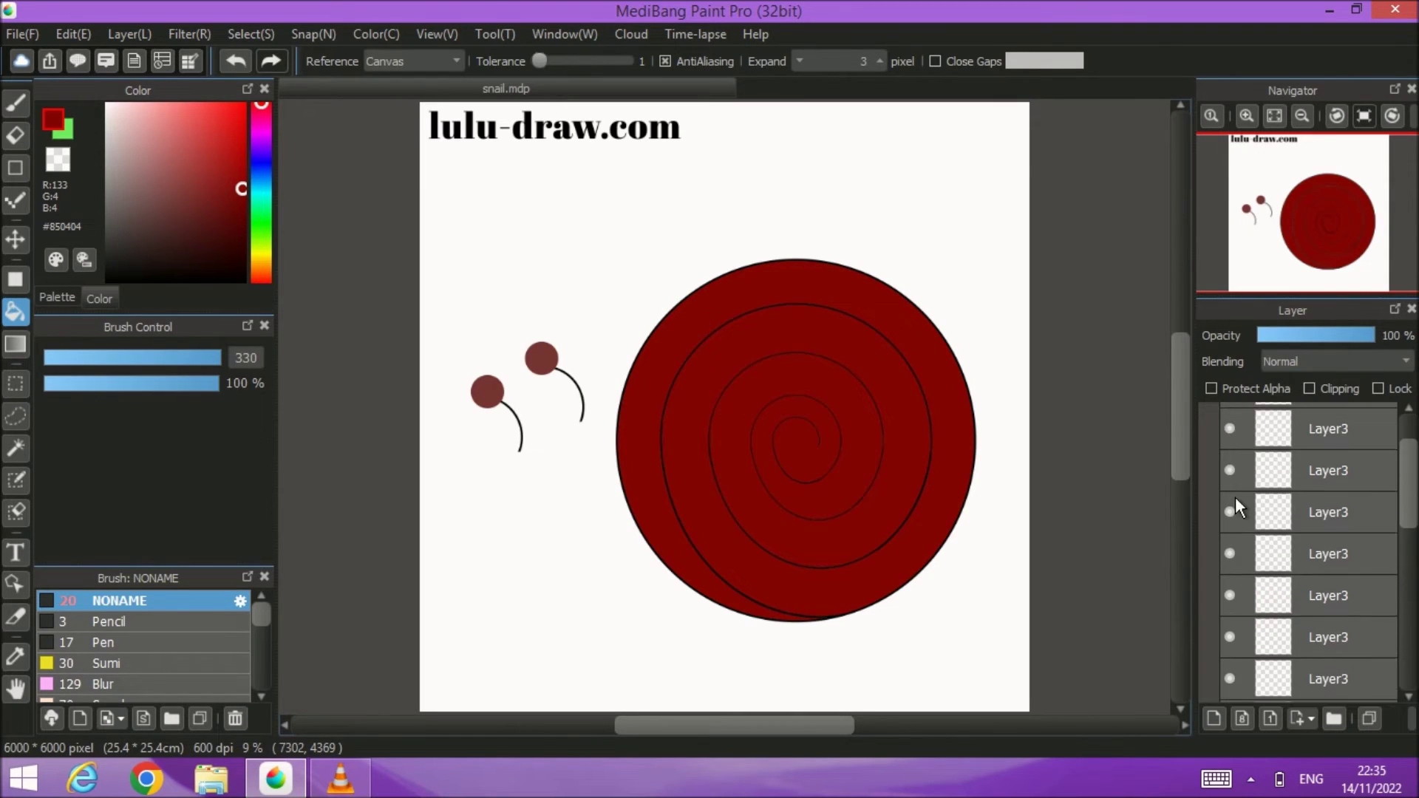
click(1252, 428)
click(1208, 466)
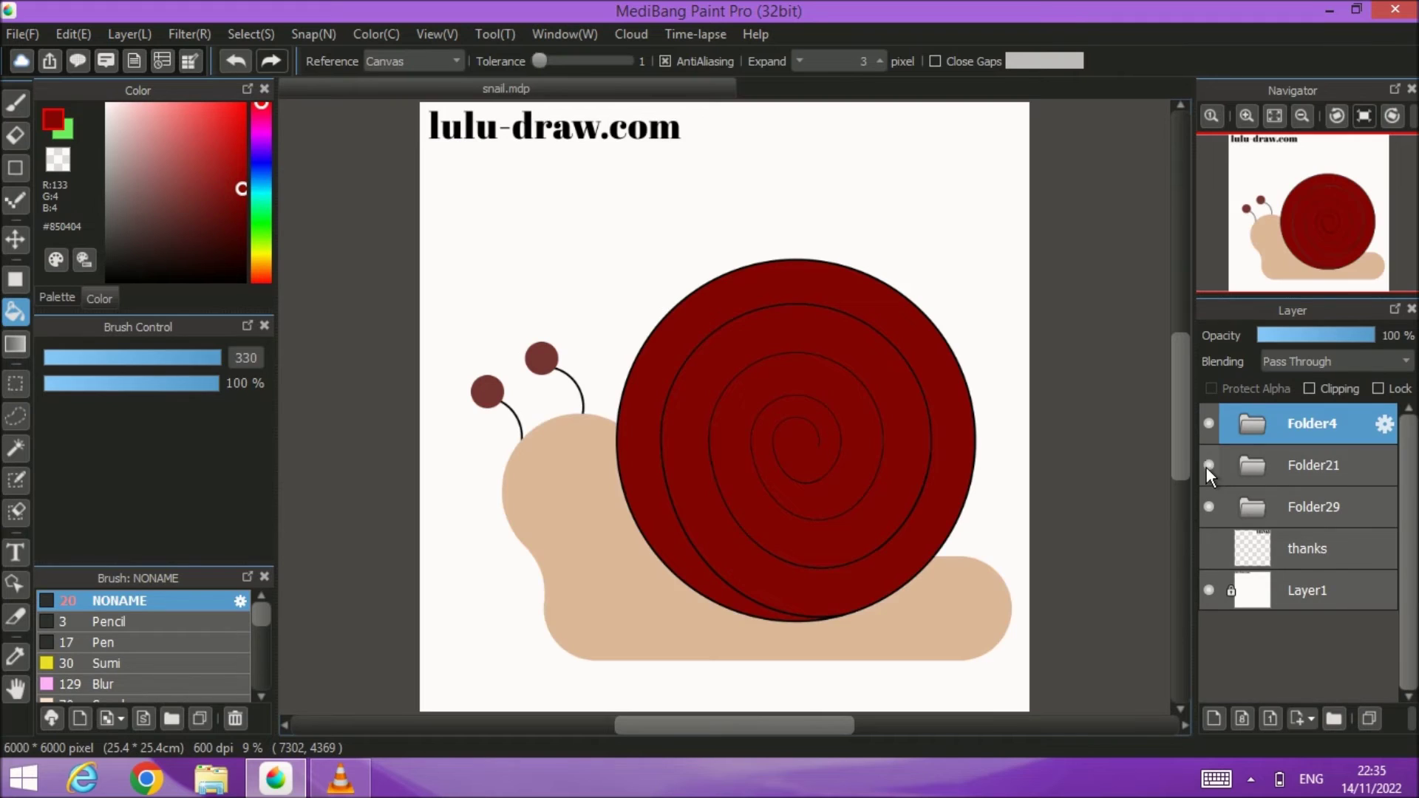
click(1209, 422)
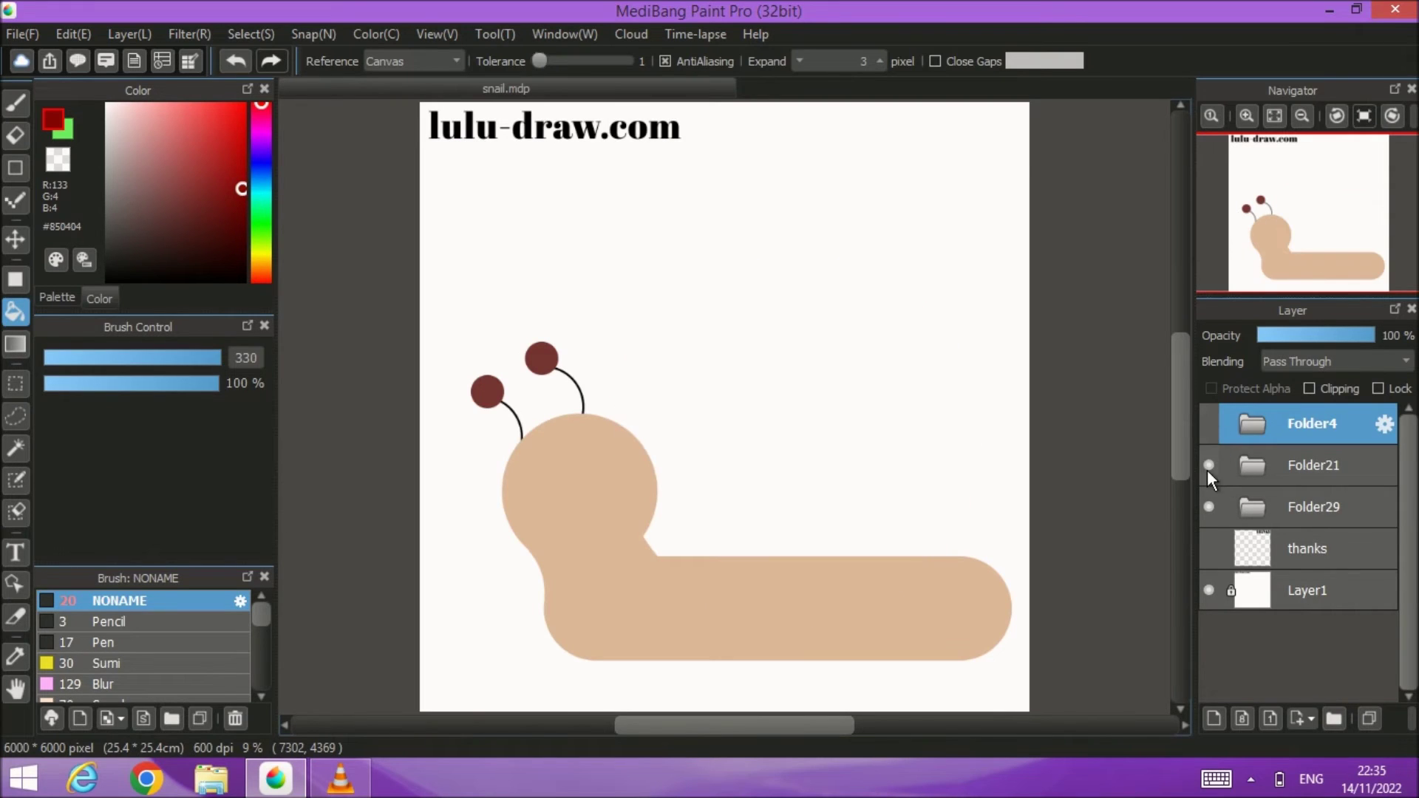
click(1209, 508)
click(1297, 467)
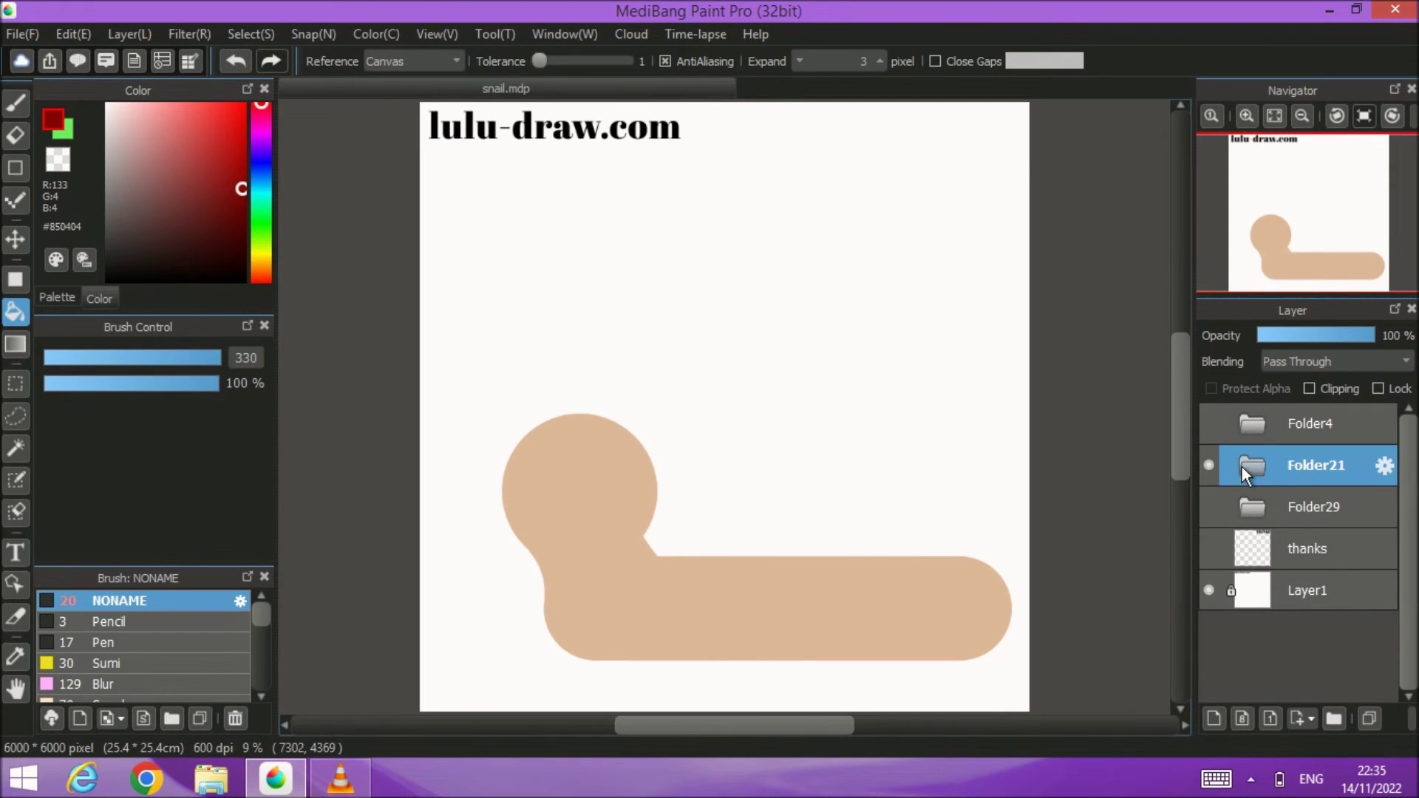
Step: Select the area outside the tan body with the Magic Wand, and choose black and Layer25 in Folder21 for its outline
click(16, 449)
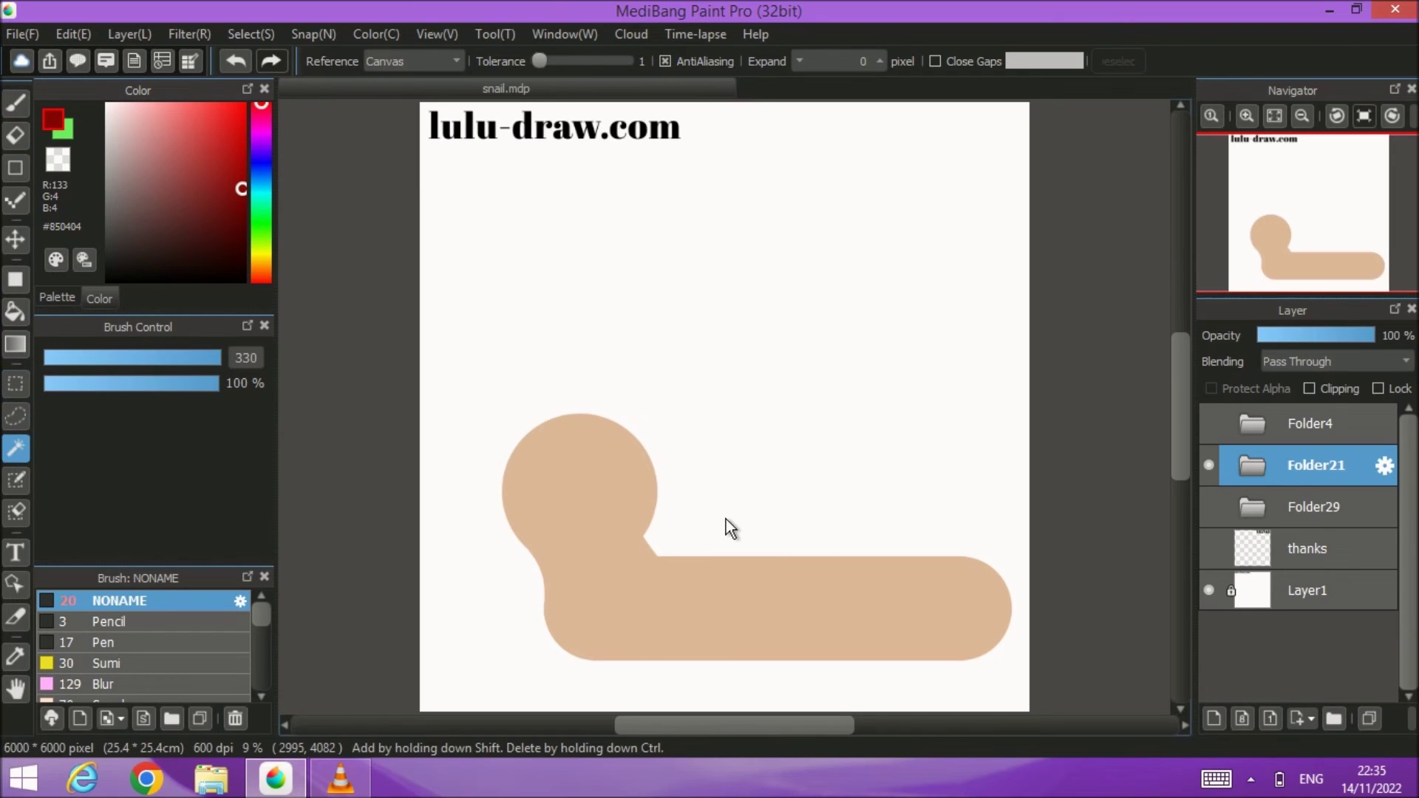
click(726, 519)
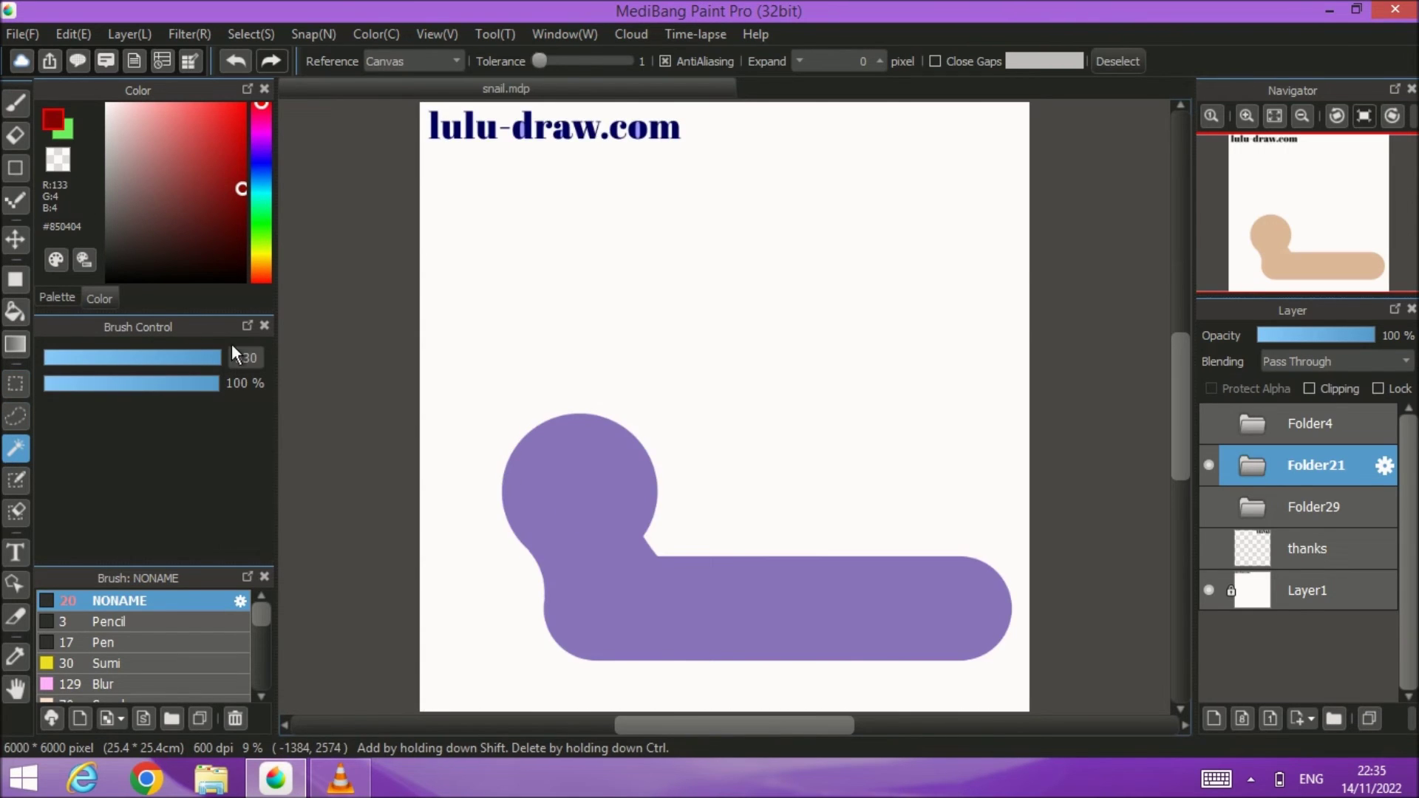
click(59, 297)
click(86, 109)
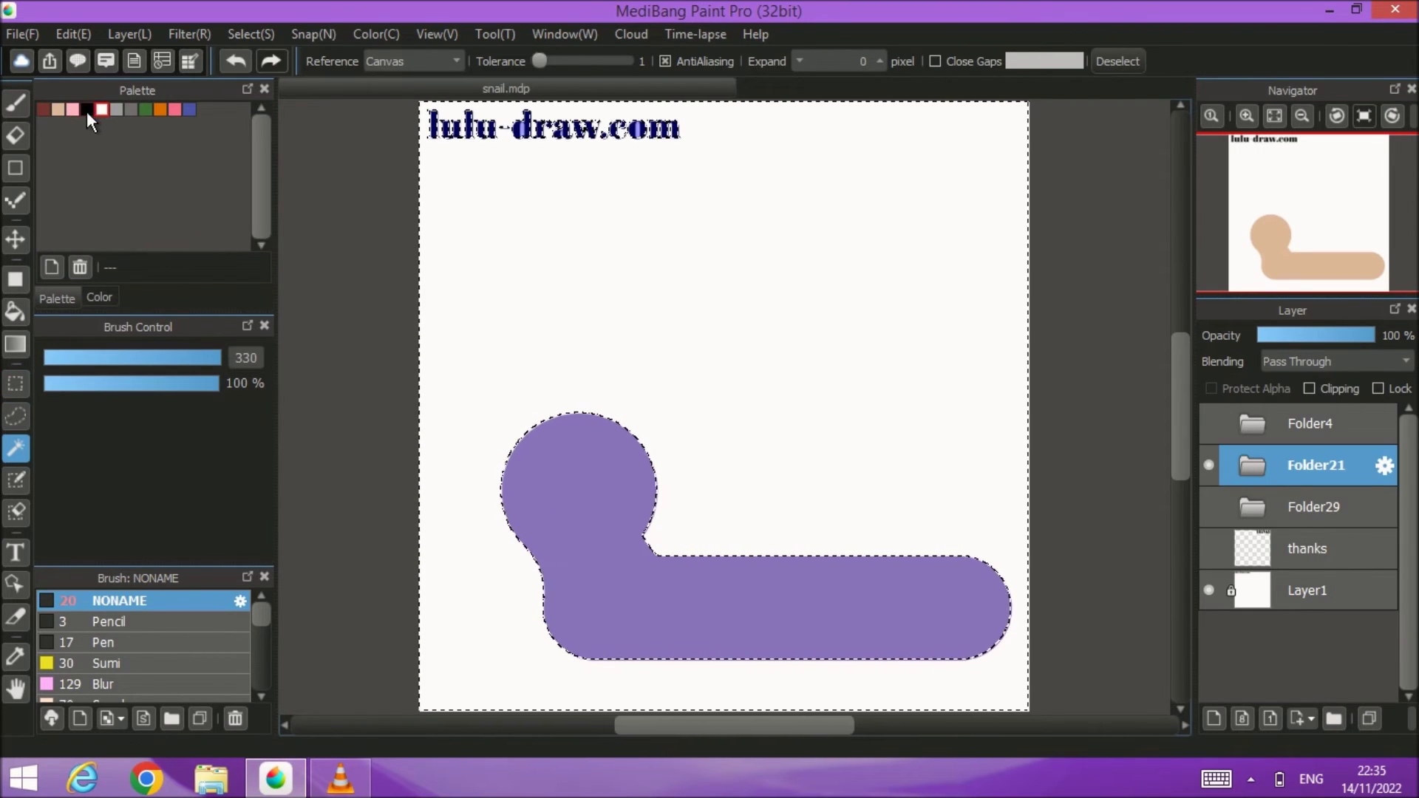
key(ctrl+d)
click(1253, 473)
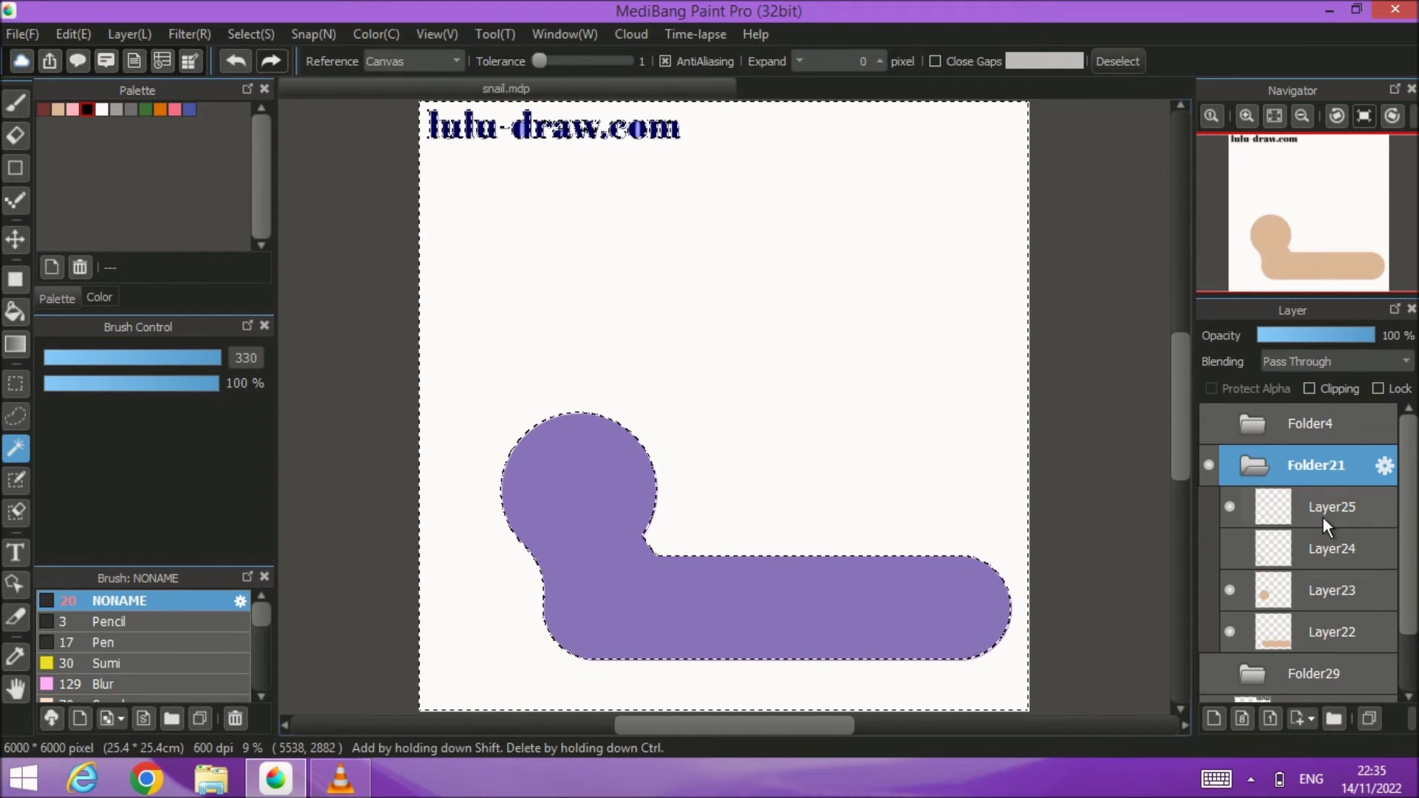
click(1327, 516)
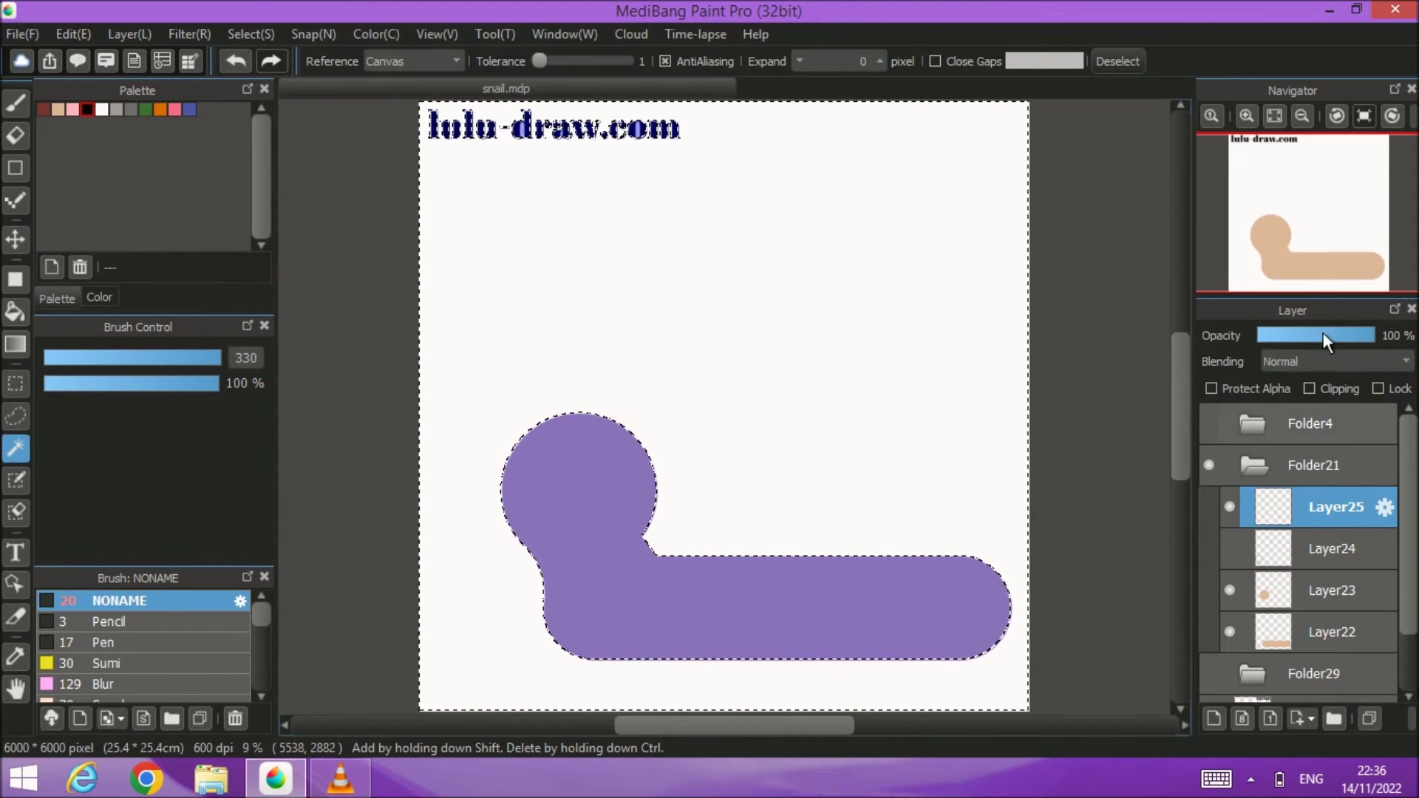
Step: Draw a 20-pixel selection border in Outside mode with rounded corners to outline the body, and clear the selection
click(250, 34)
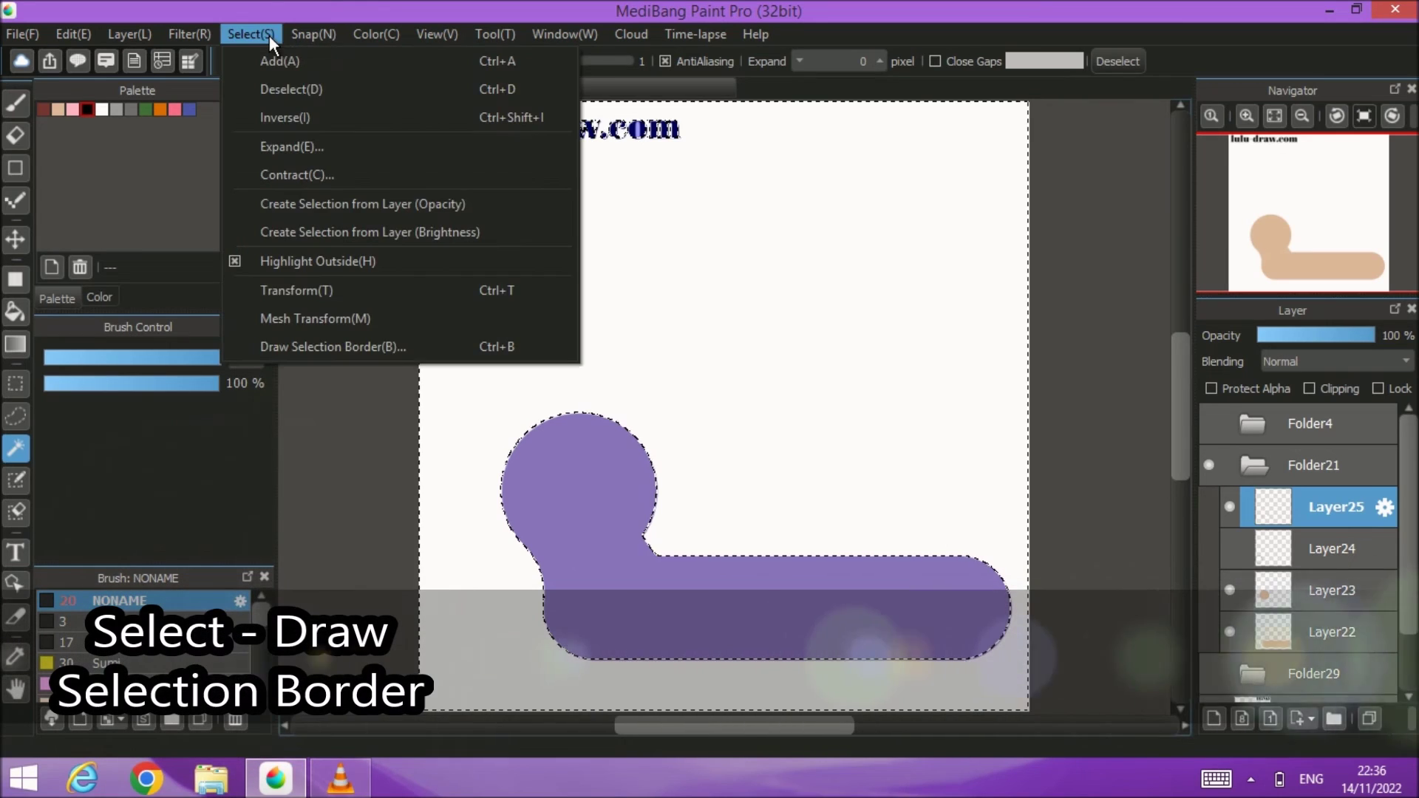
click(303, 349)
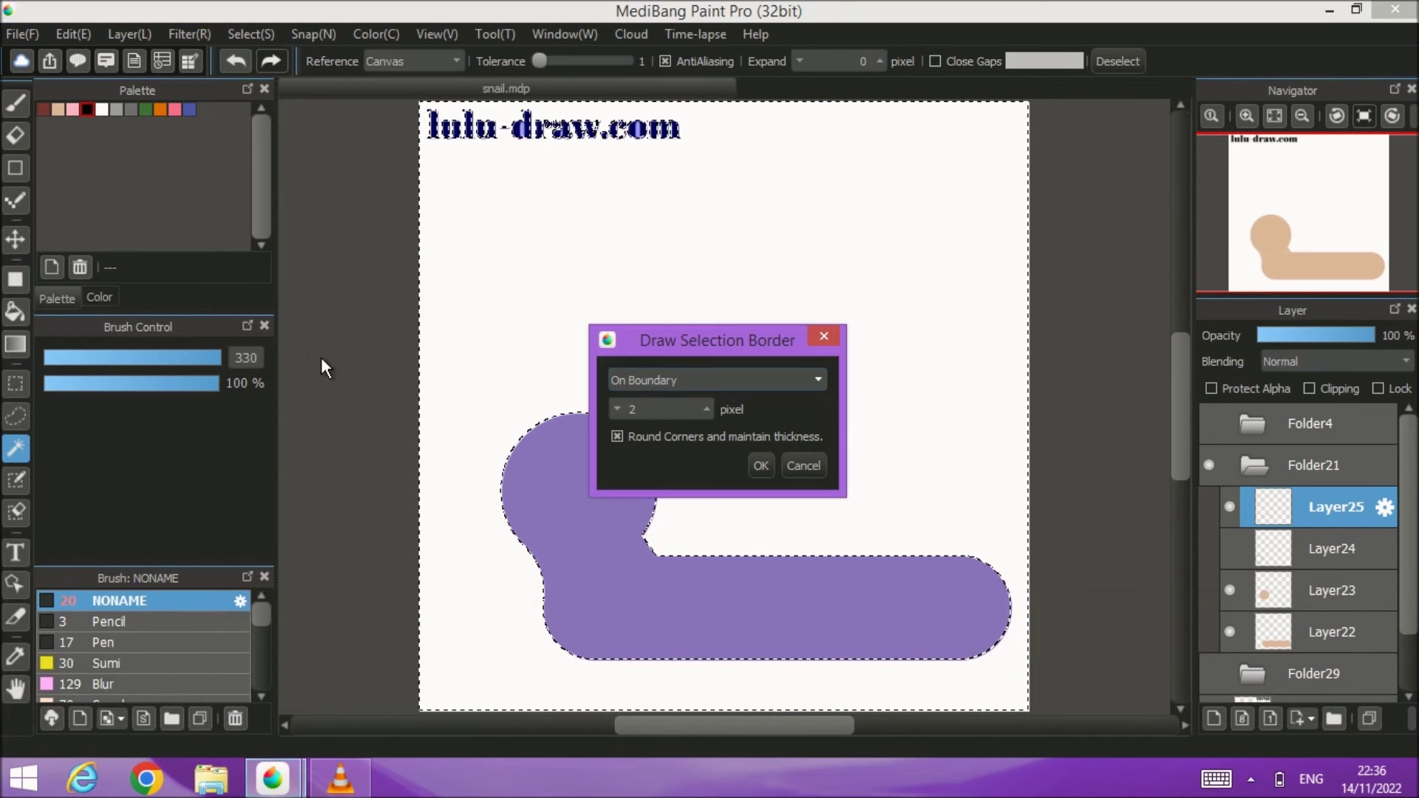
click(658, 377)
click(635, 412)
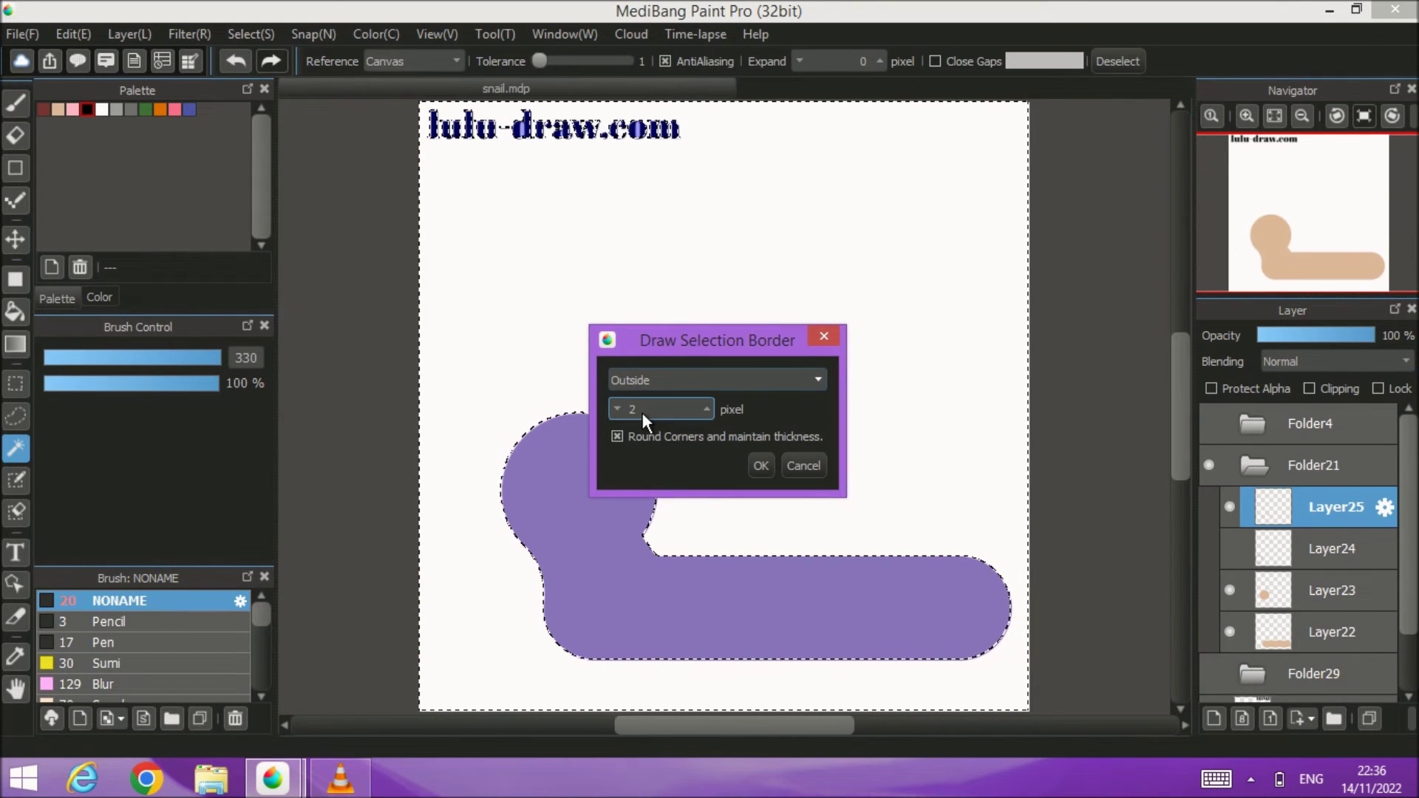
text(20)
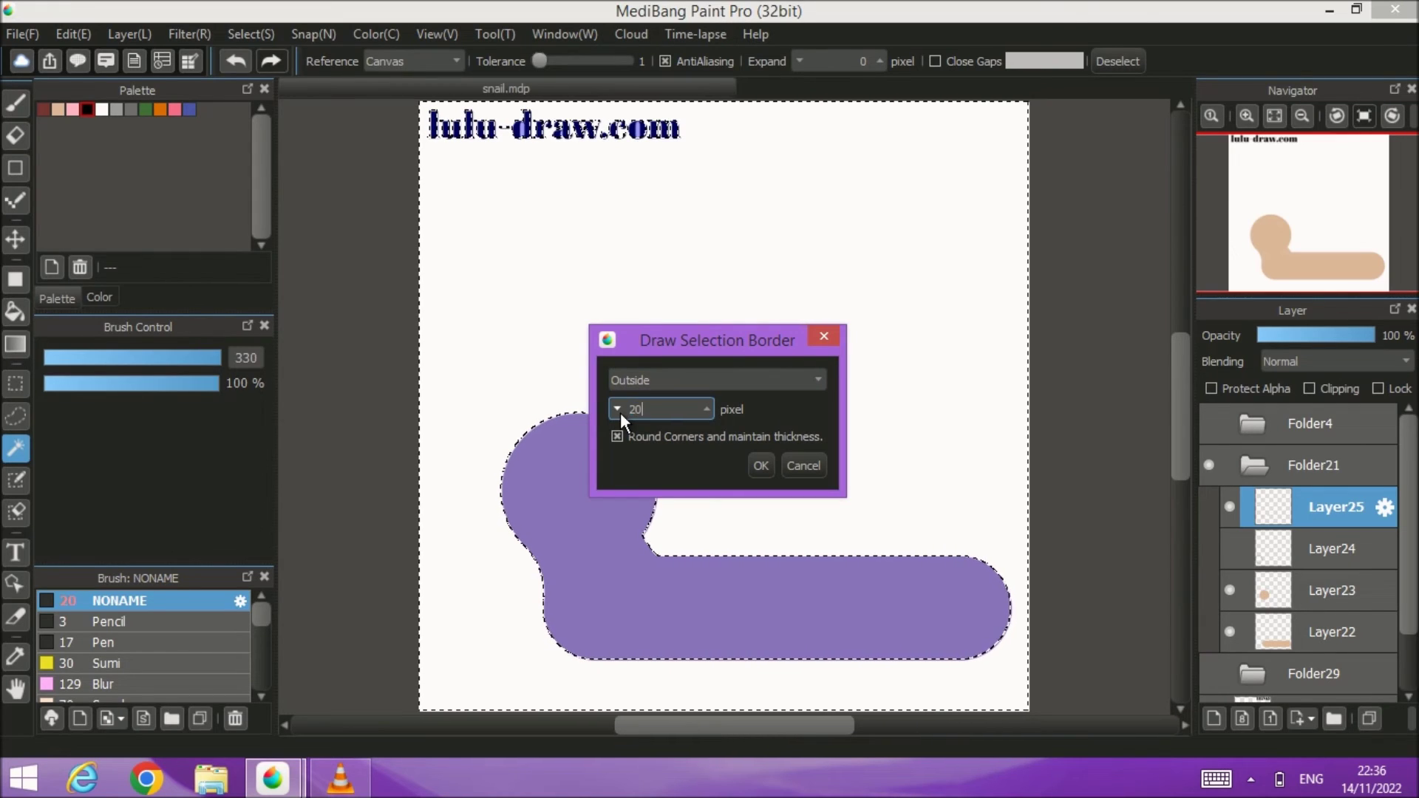
click(761, 466)
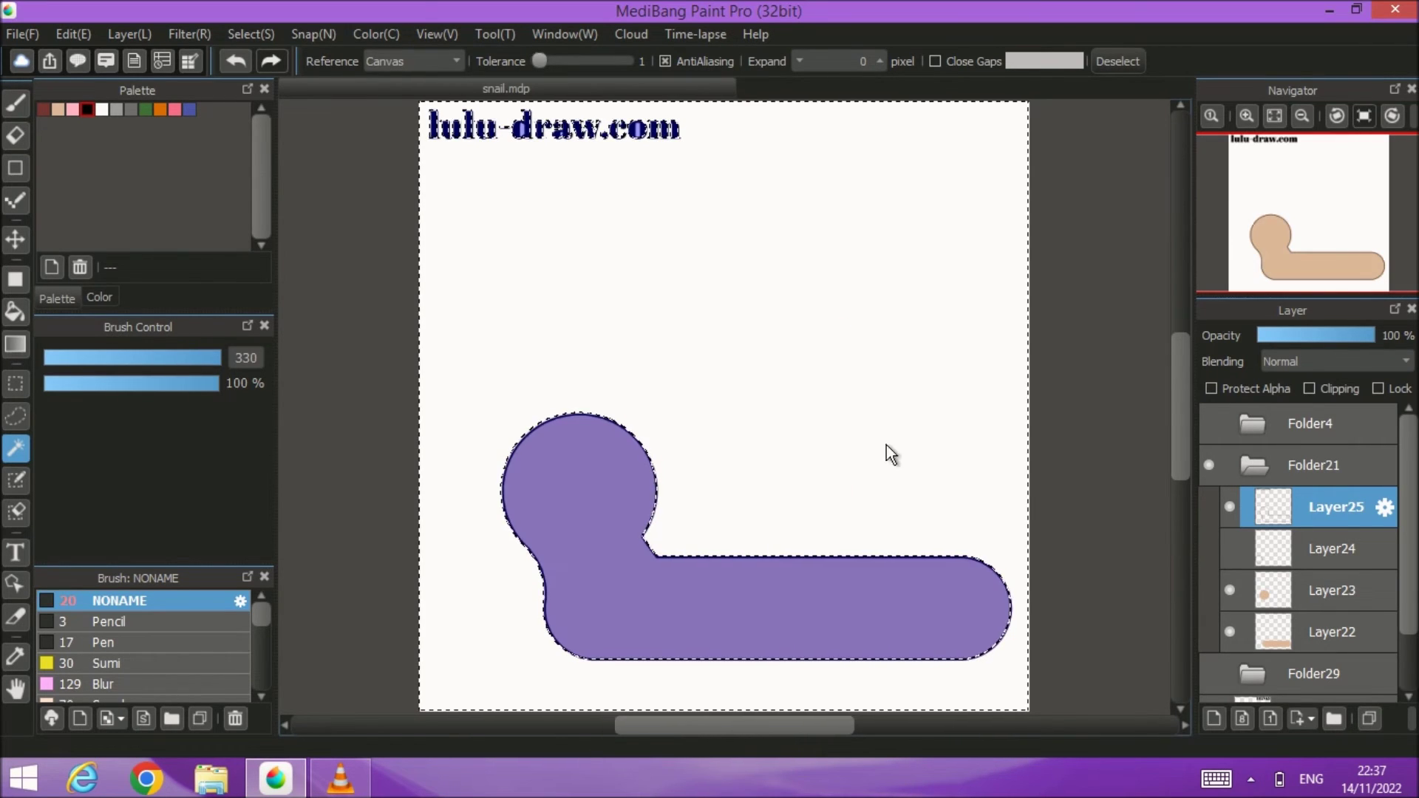
click(1105, 62)
Step: Show Folder4 and Folder29 again with Folder21 collapsed, and add a new layer at the top of the layer stack
click(1209, 423)
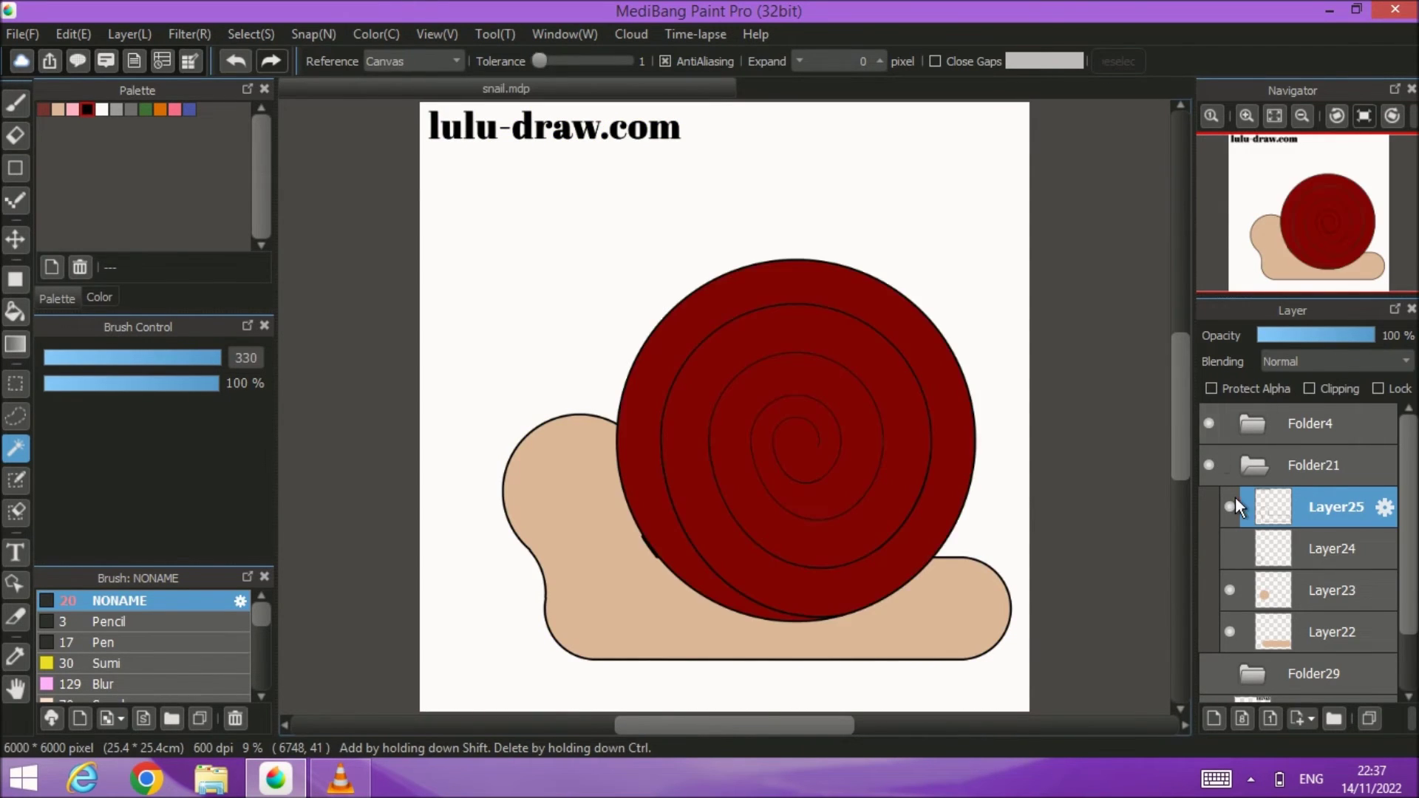
click(1250, 469)
click(1207, 509)
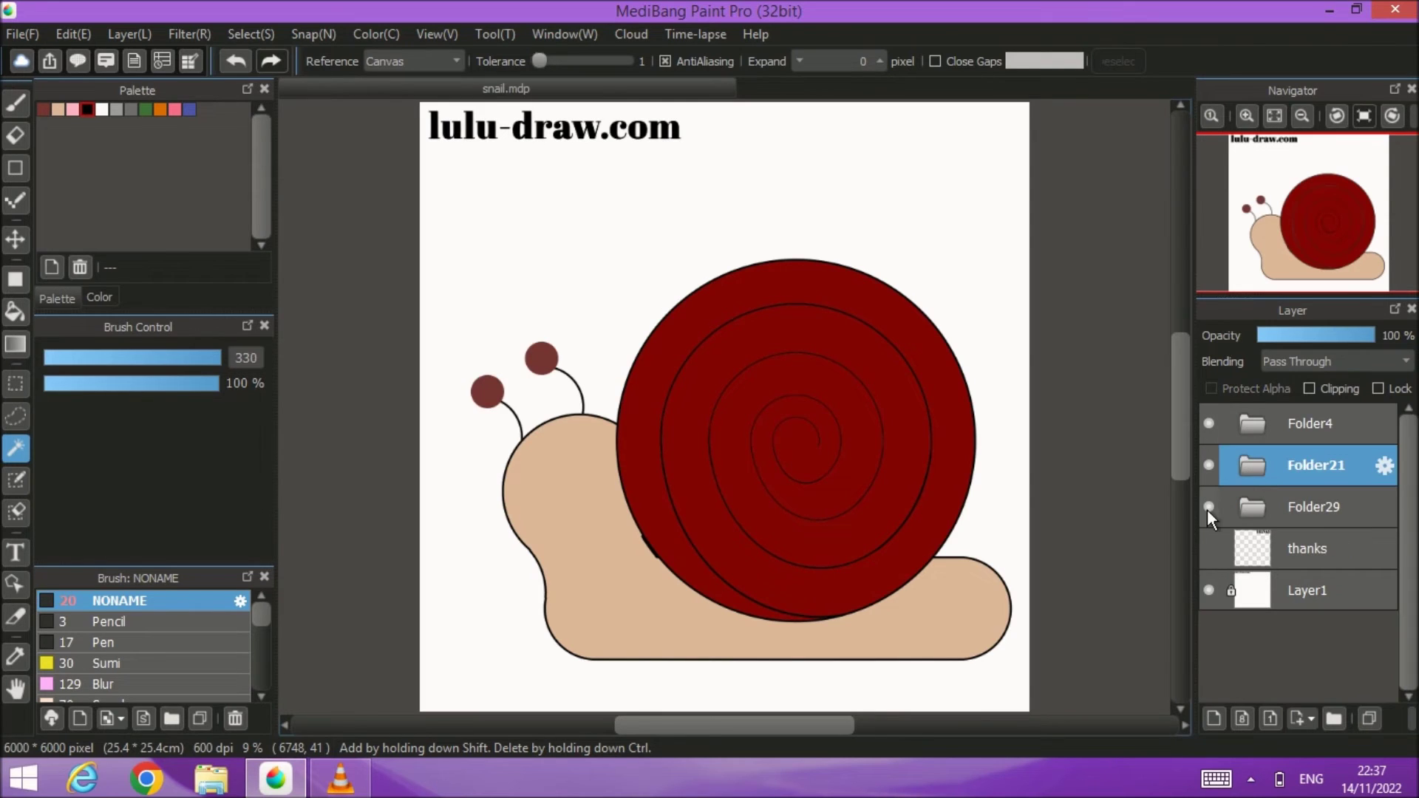
click(1319, 505)
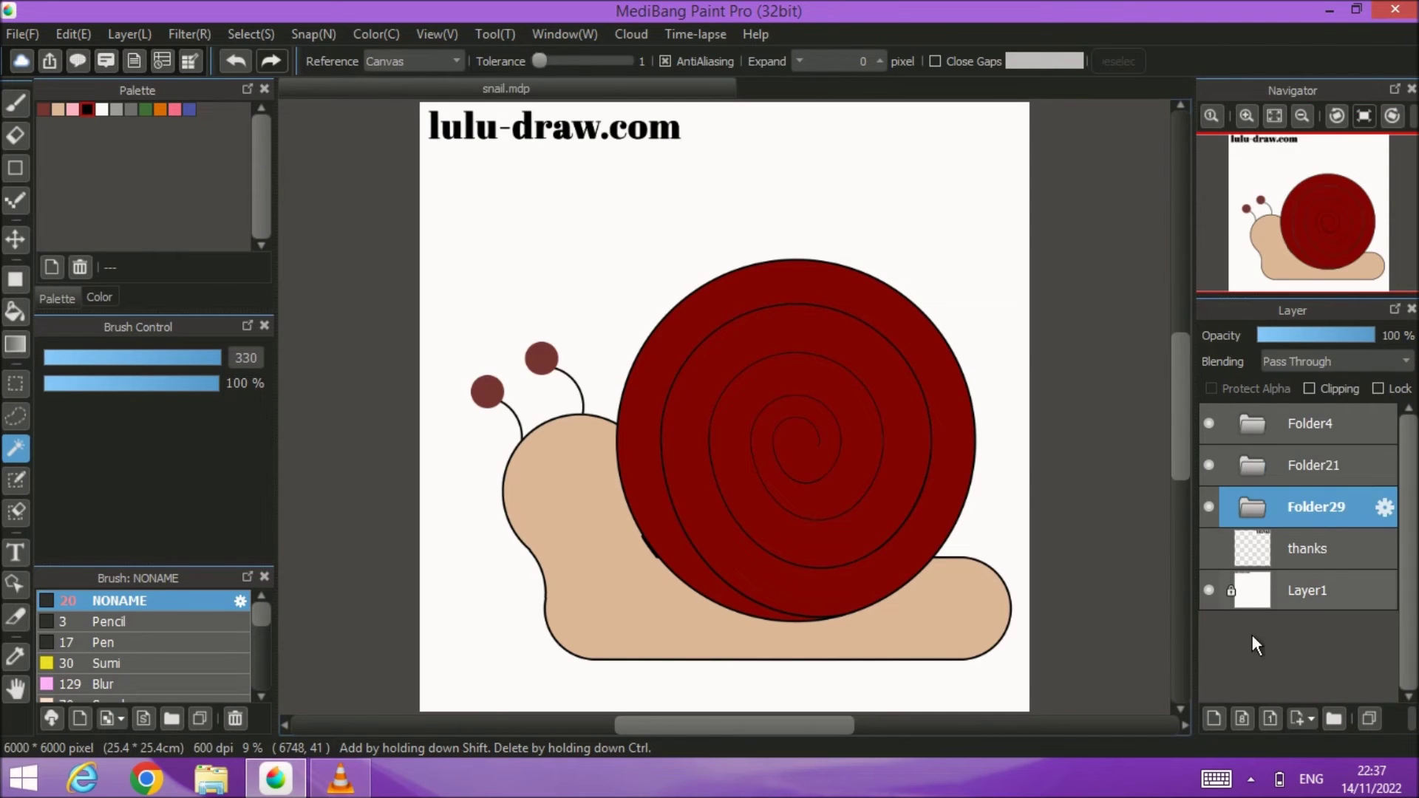
click(1316, 419)
click(1213, 717)
Step: Move the body in Folder21 about 36 pixels to the right to tuck the stray neck outline behind the shell
scroll(508, 480, down, 2)
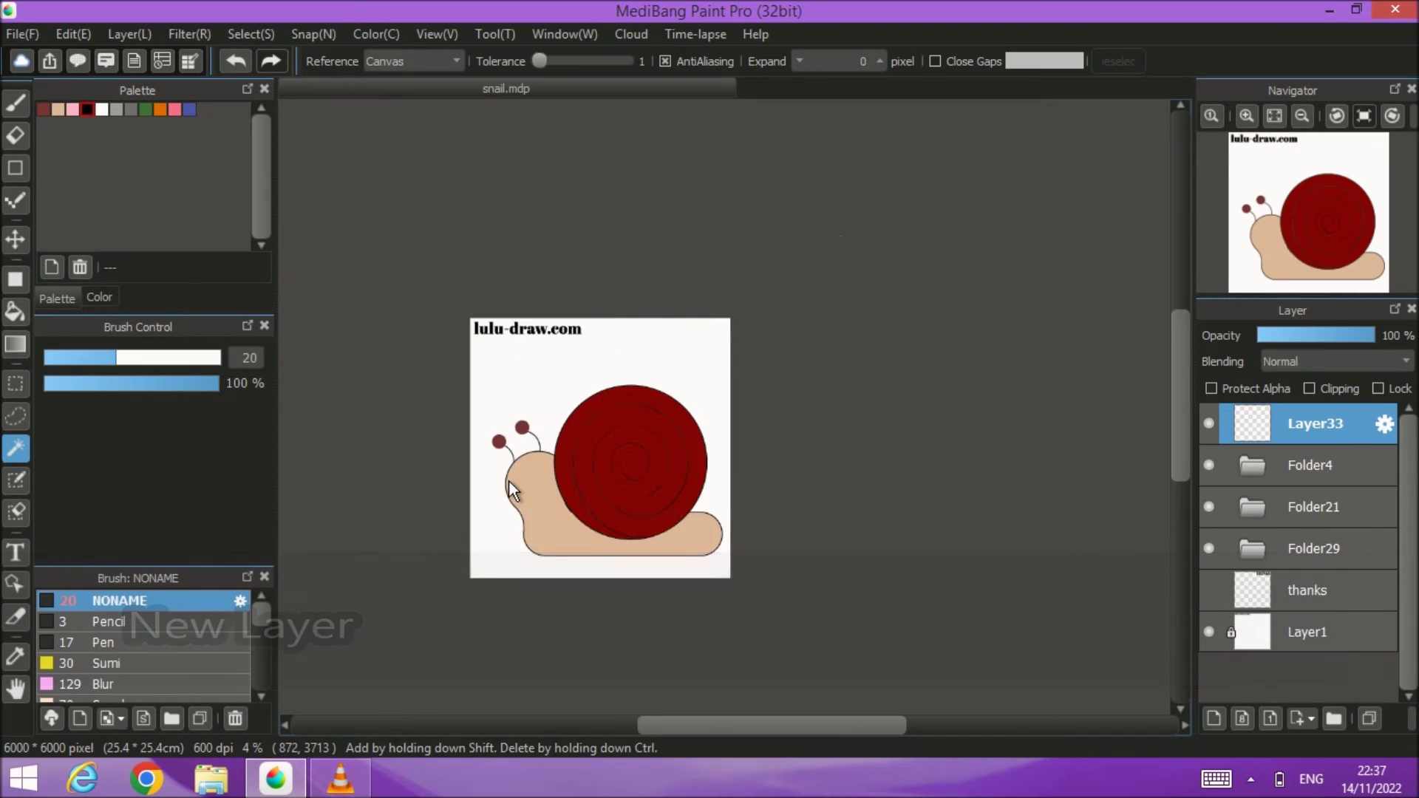
scroll(510, 492, up, 4)
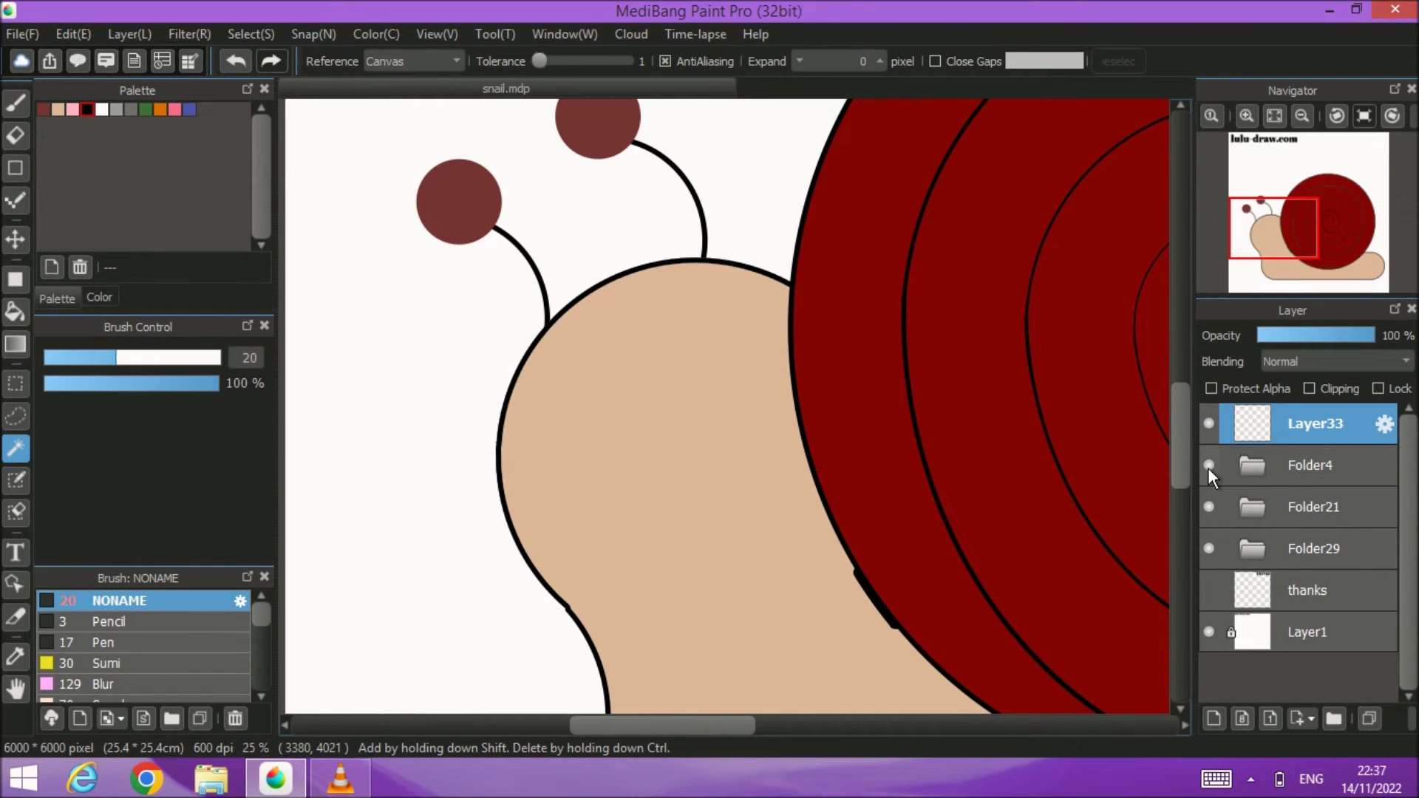
click(1212, 553)
click(1212, 552)
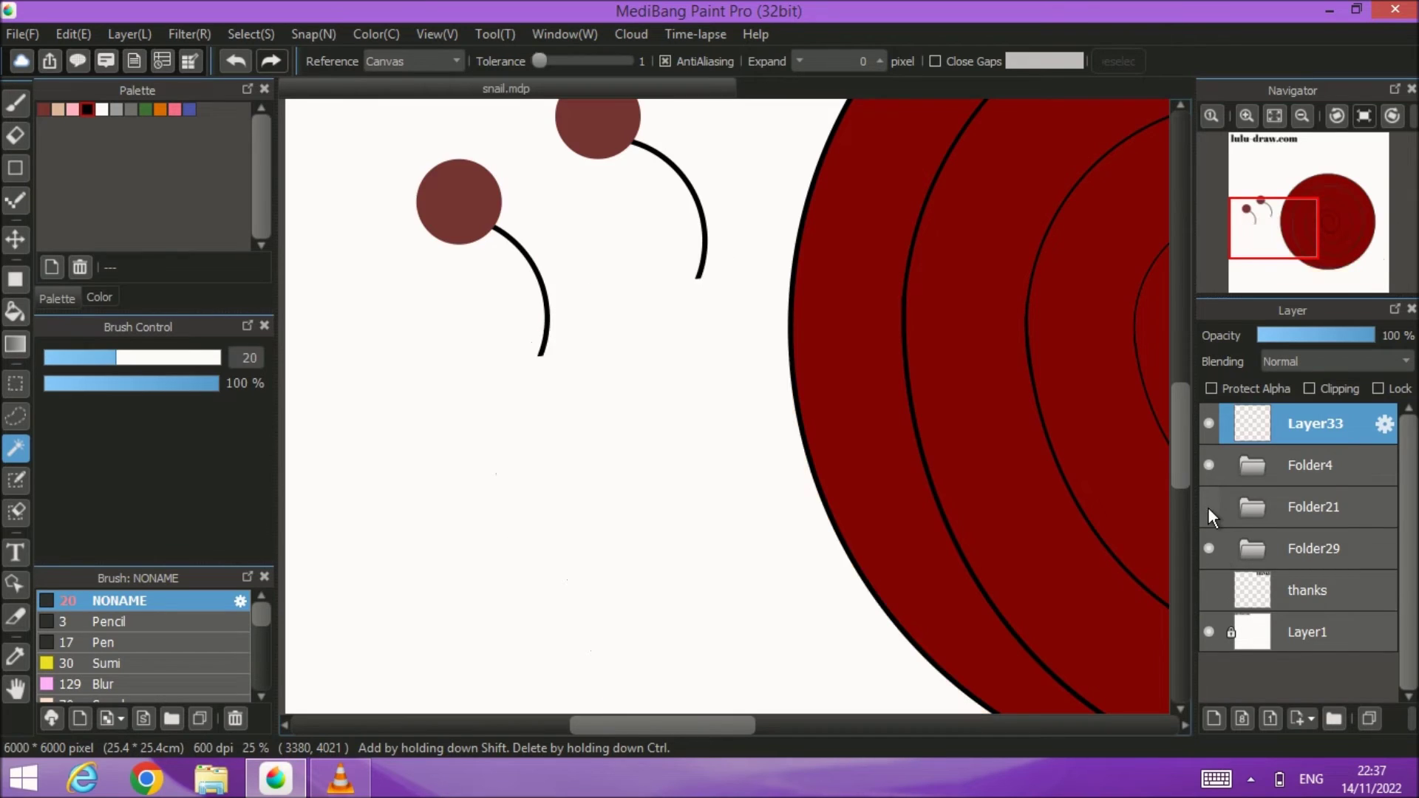
click(1296, 503)
scroll(724, 517, down, 3)
click(16, 239)
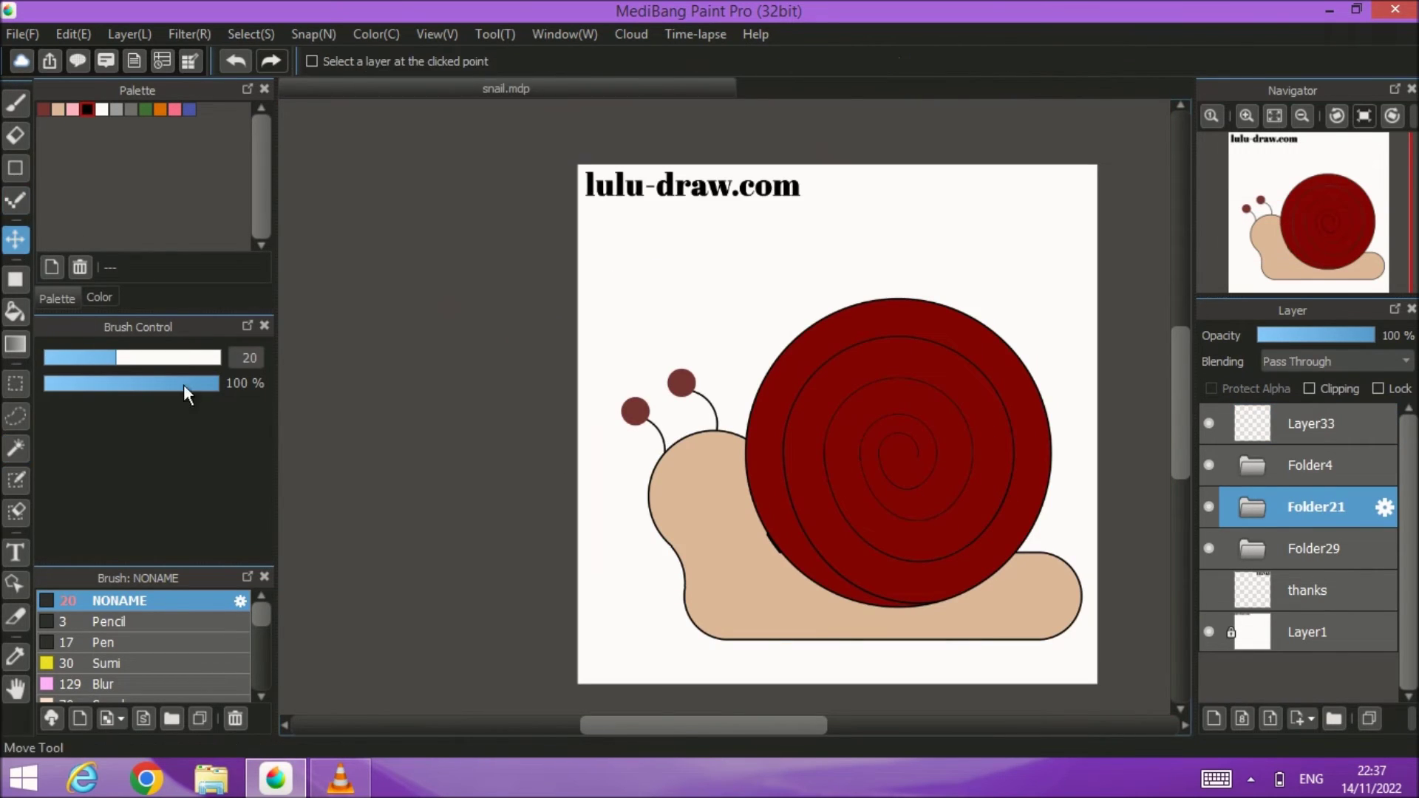
drag(729, 546, 734, 548)
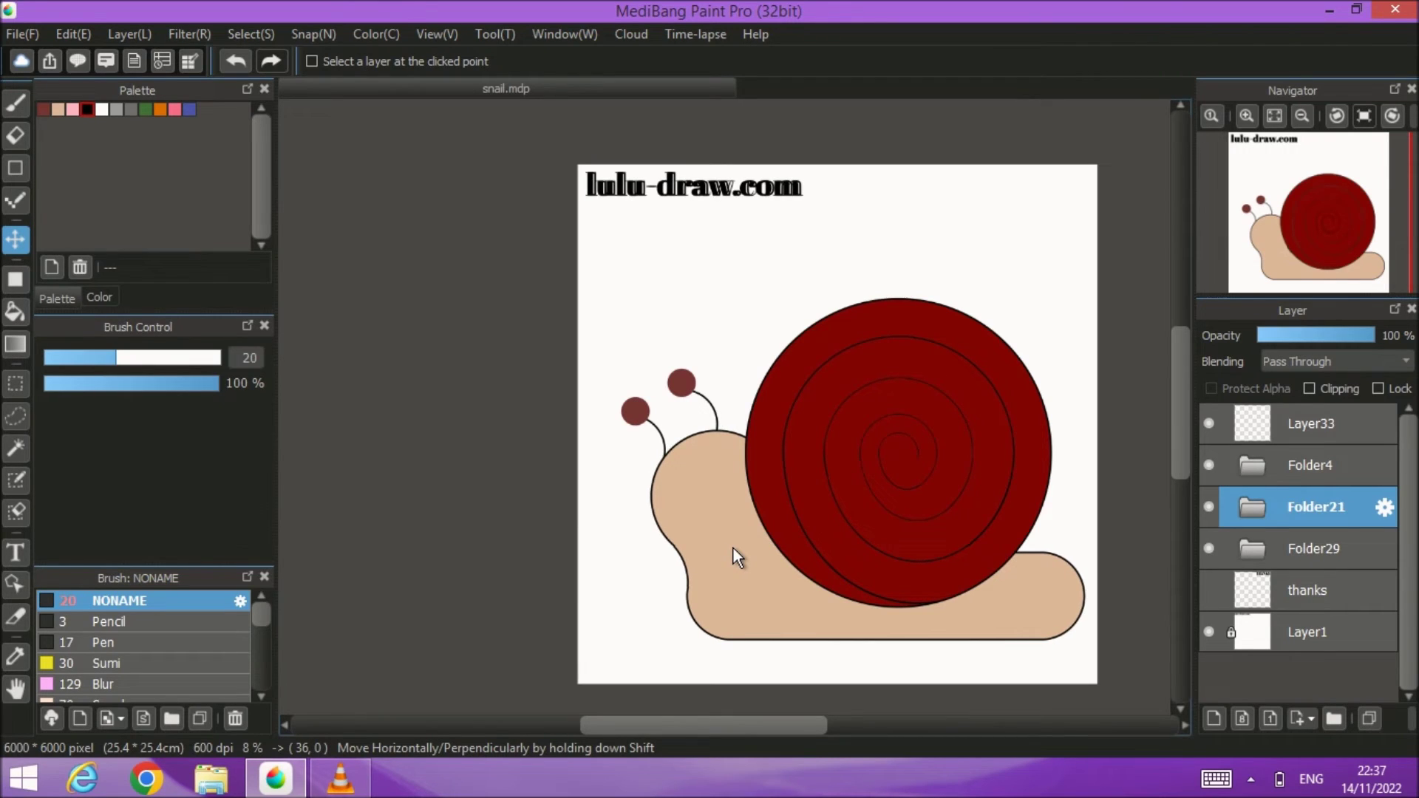
Step: Draw a filled black circle about 240 pixels wide on the head in Layer33, and add a new layer above it
click(1300, 424)
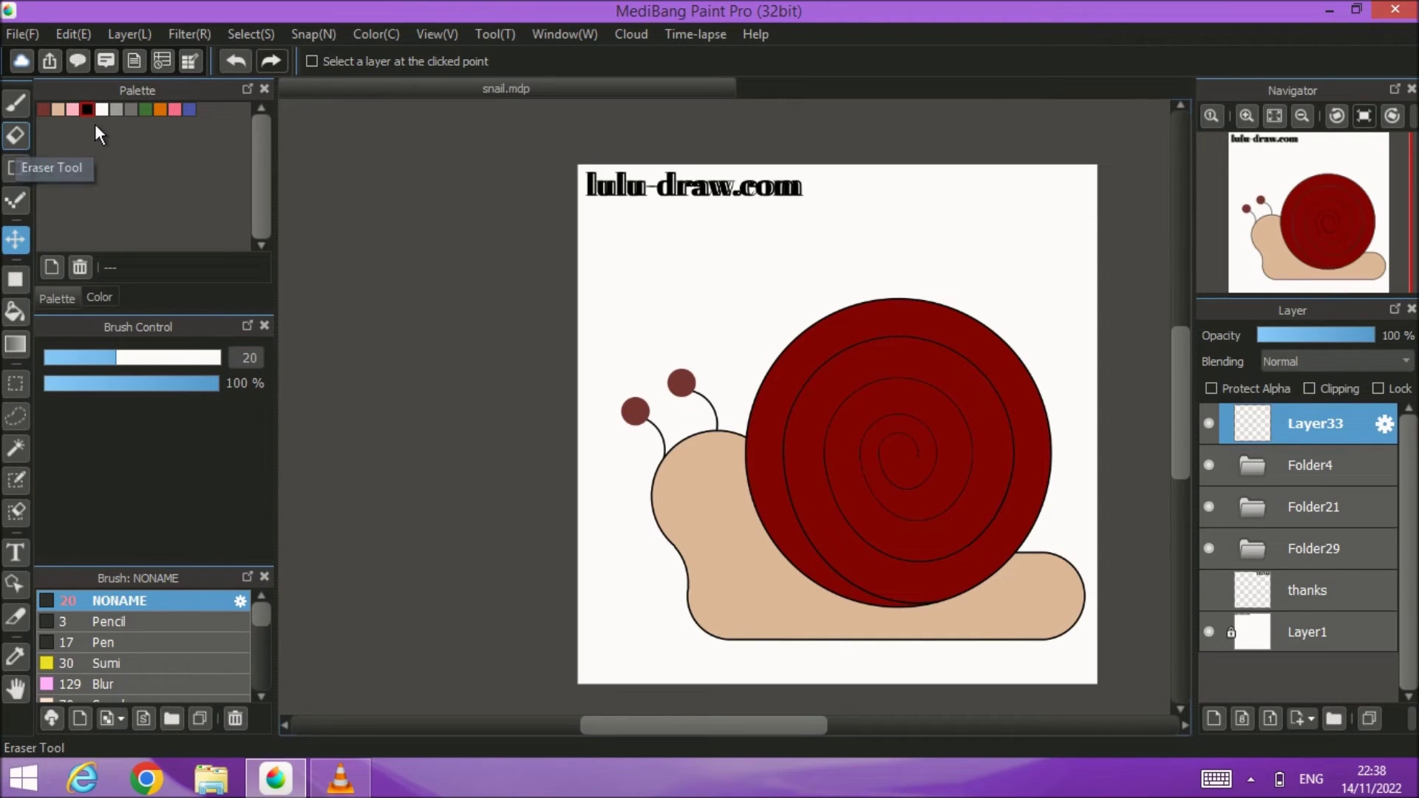
click(16, 280)
scroll(623, 414, up, 3)
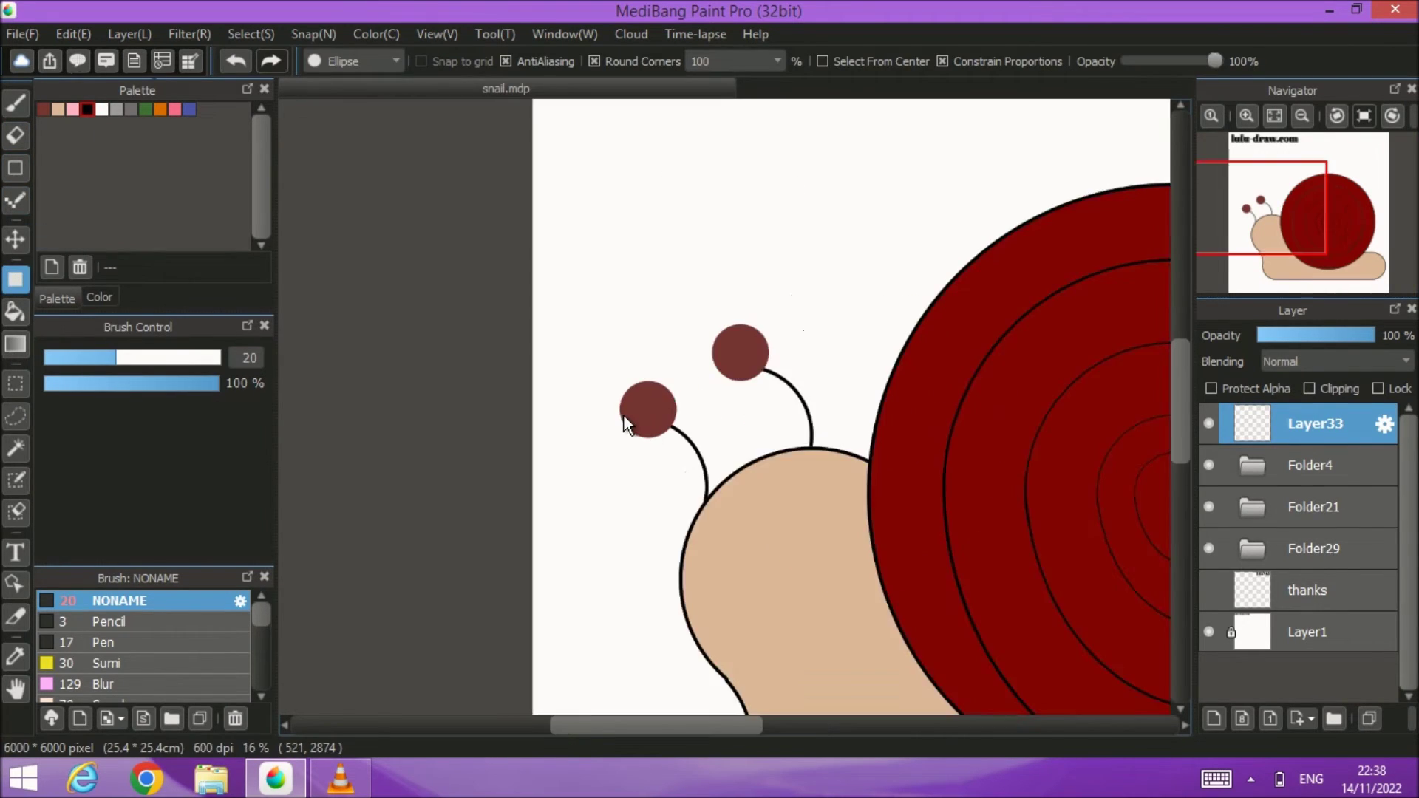
drag(760, 392, 450, 128)
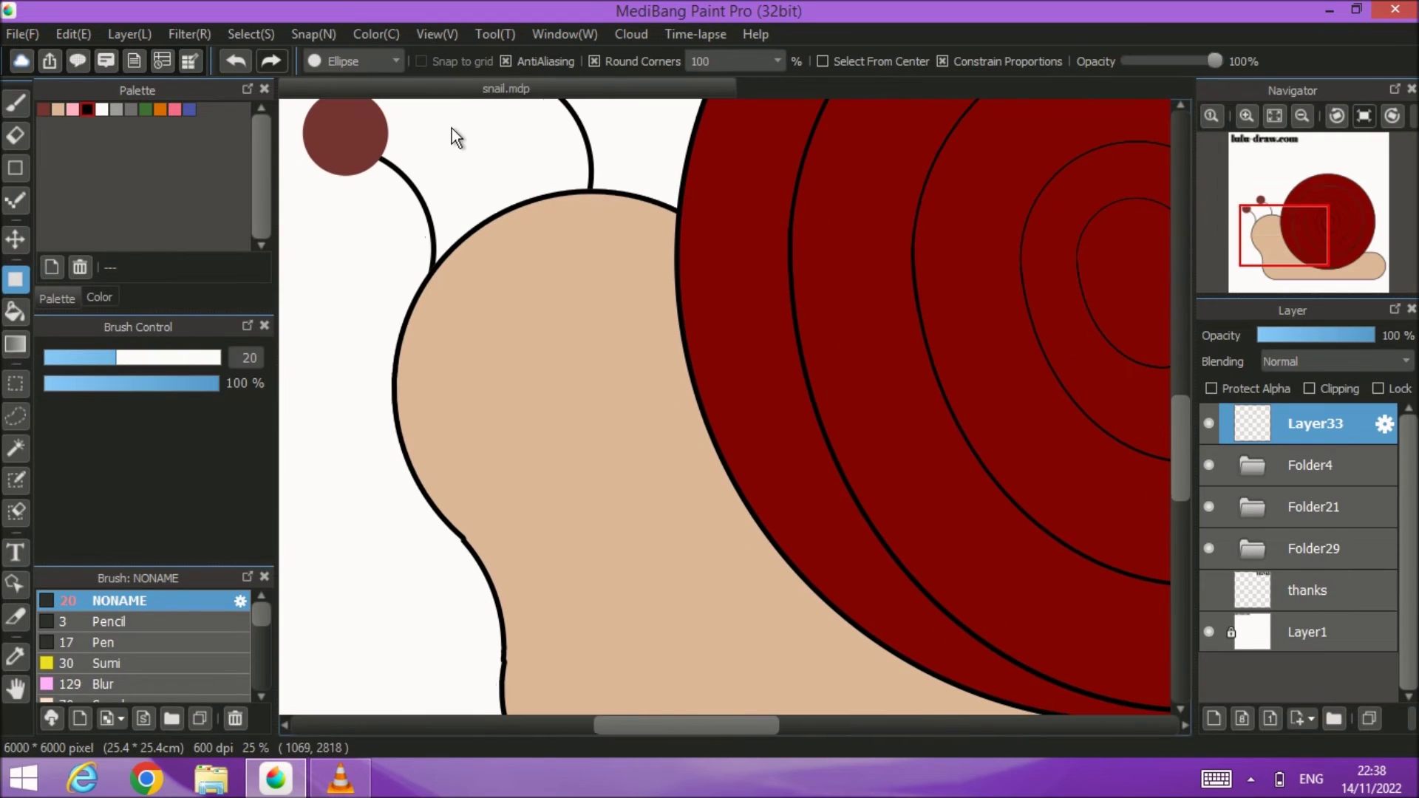
drag(470, 368, 531, 418)
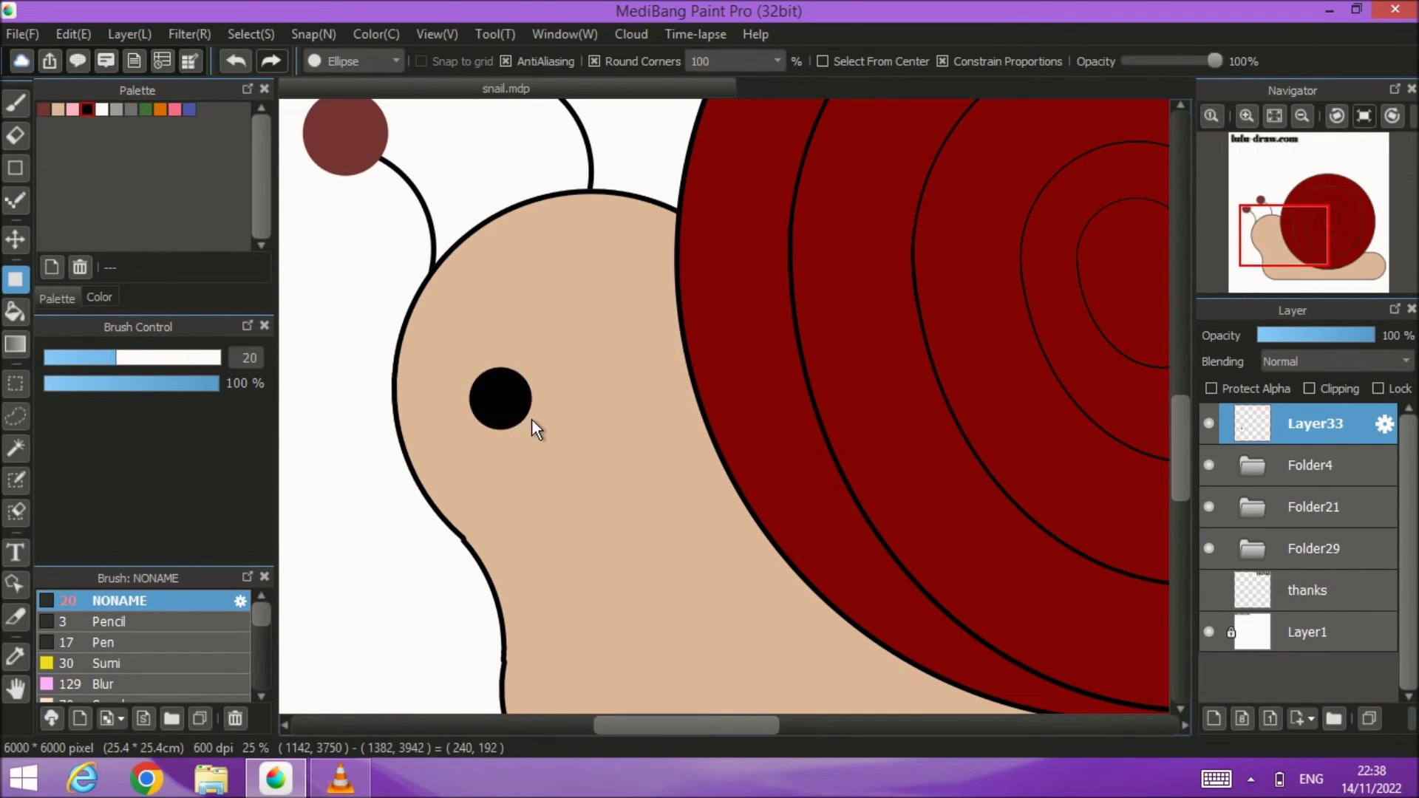
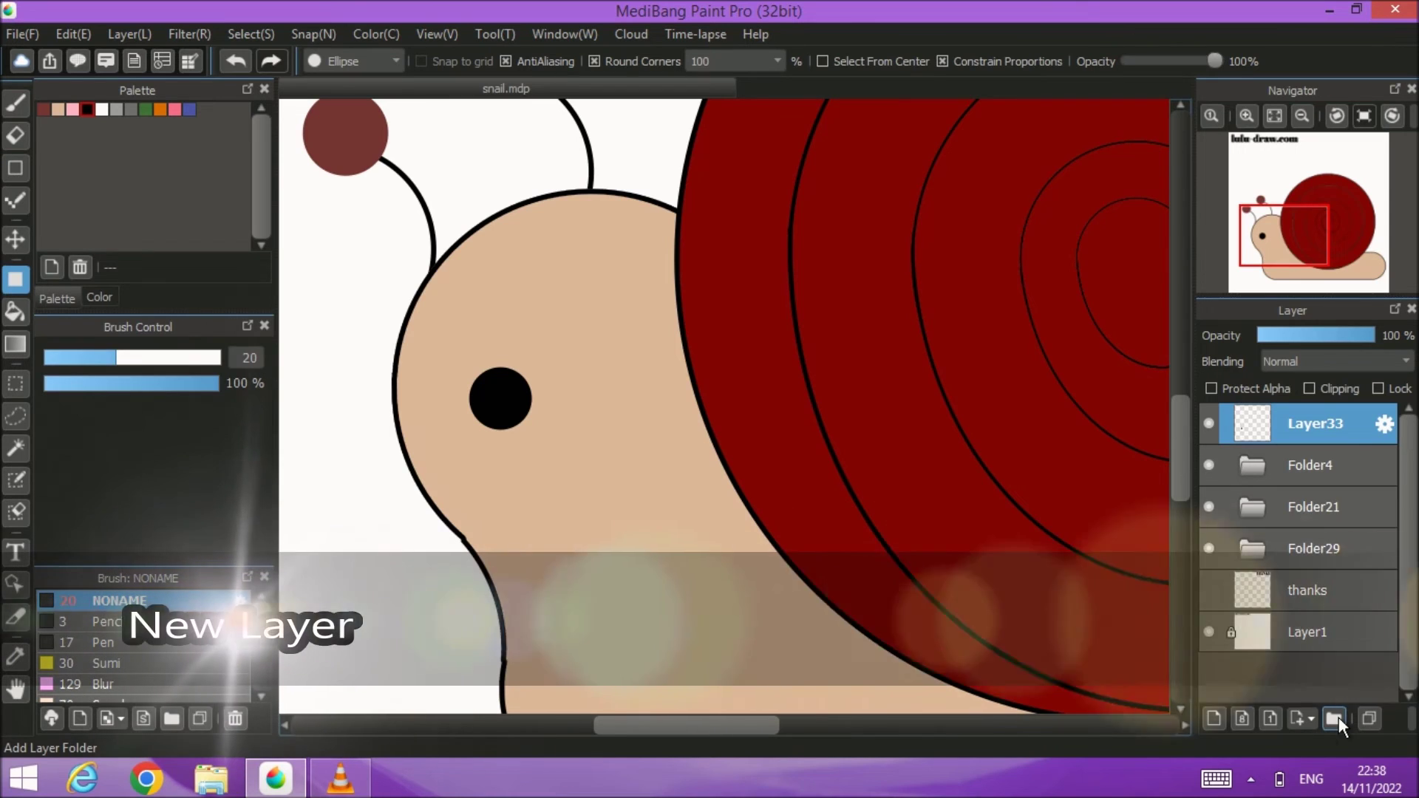
click(1212, 719)
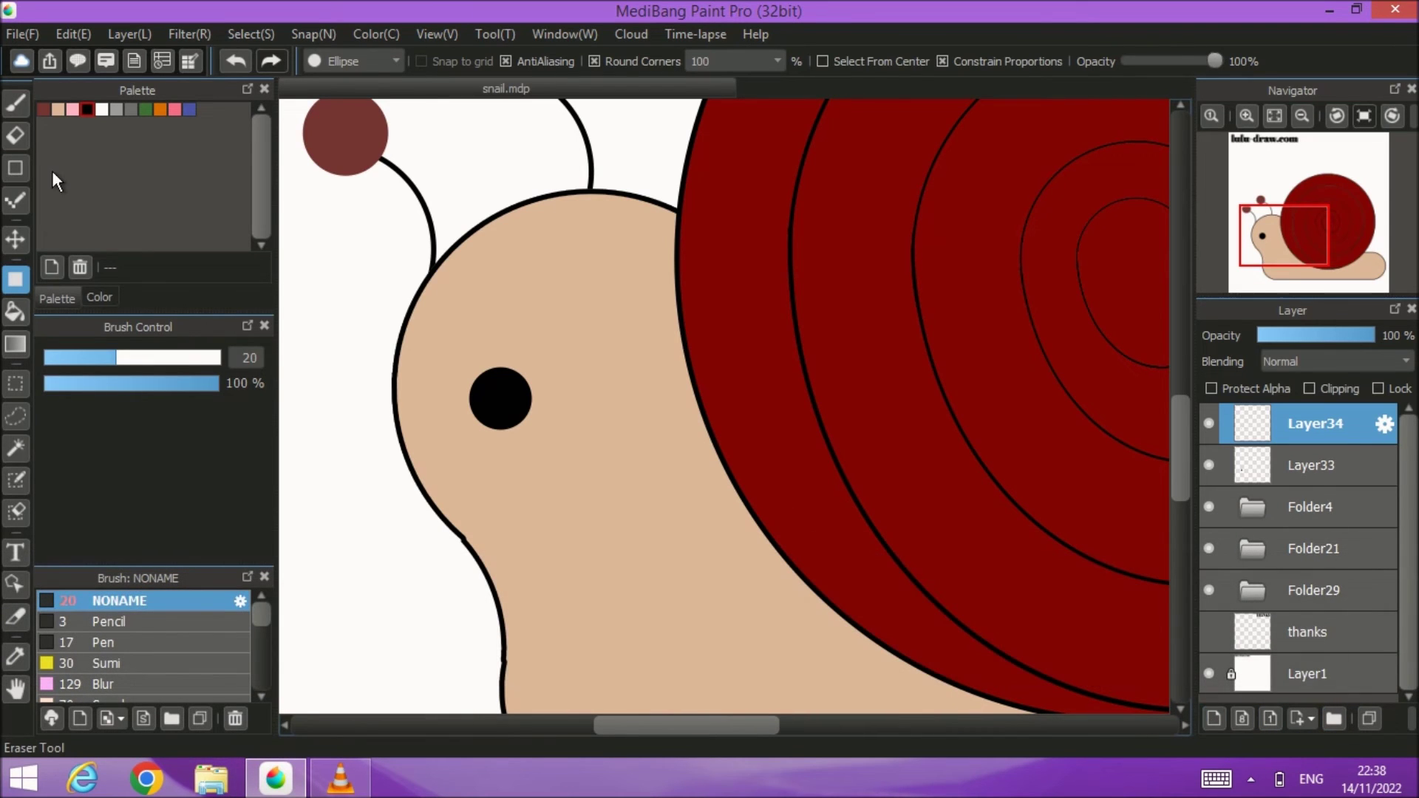
Step: Draw a filled white circle about 95 pixels wide on the black eye in Layer34 and shift it 54 pixels to the left
click(98, 109)
scroll(483, 393, down, 2)
scroll(481, 394, up, 1)
scroll(480, 395, up, 3)
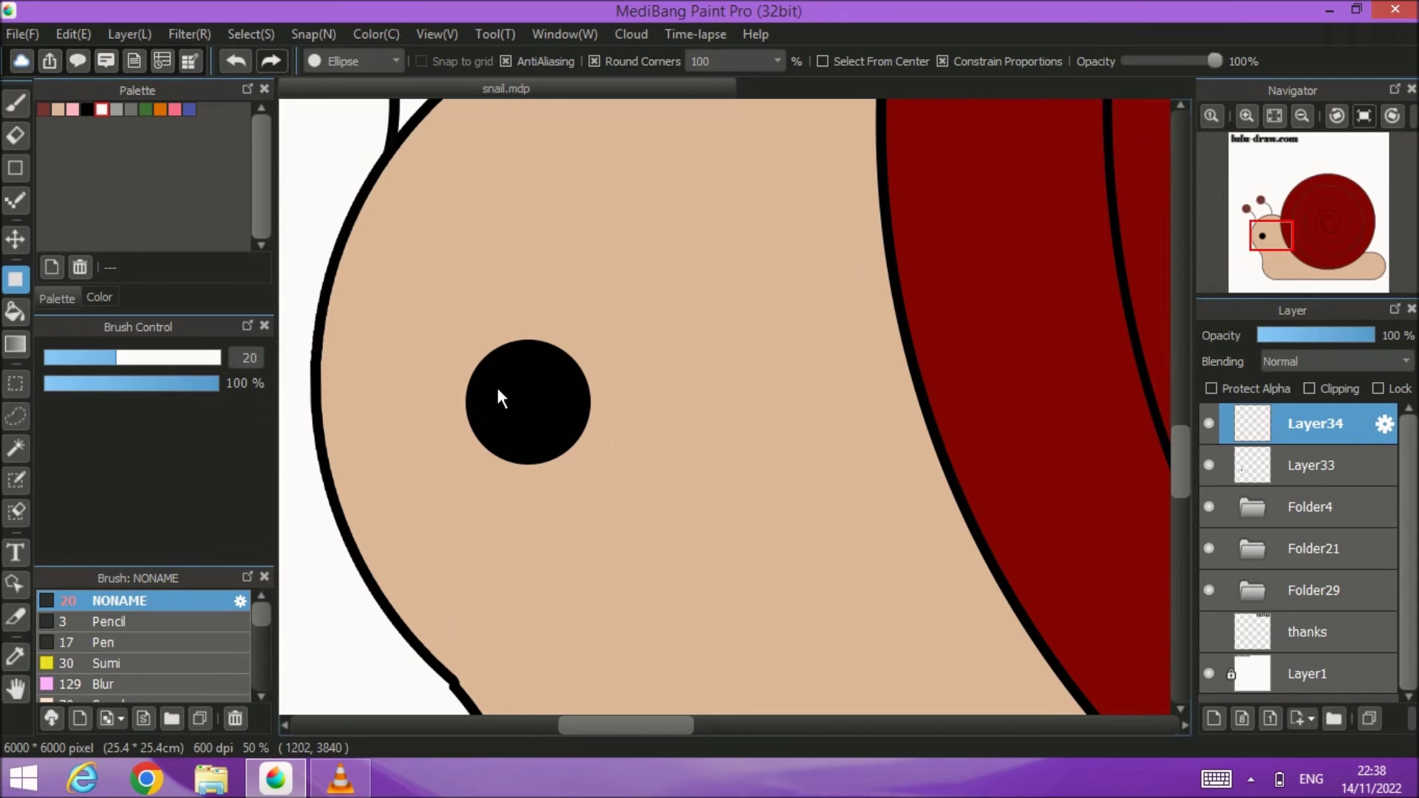
drag(512, 365, 526, 415)
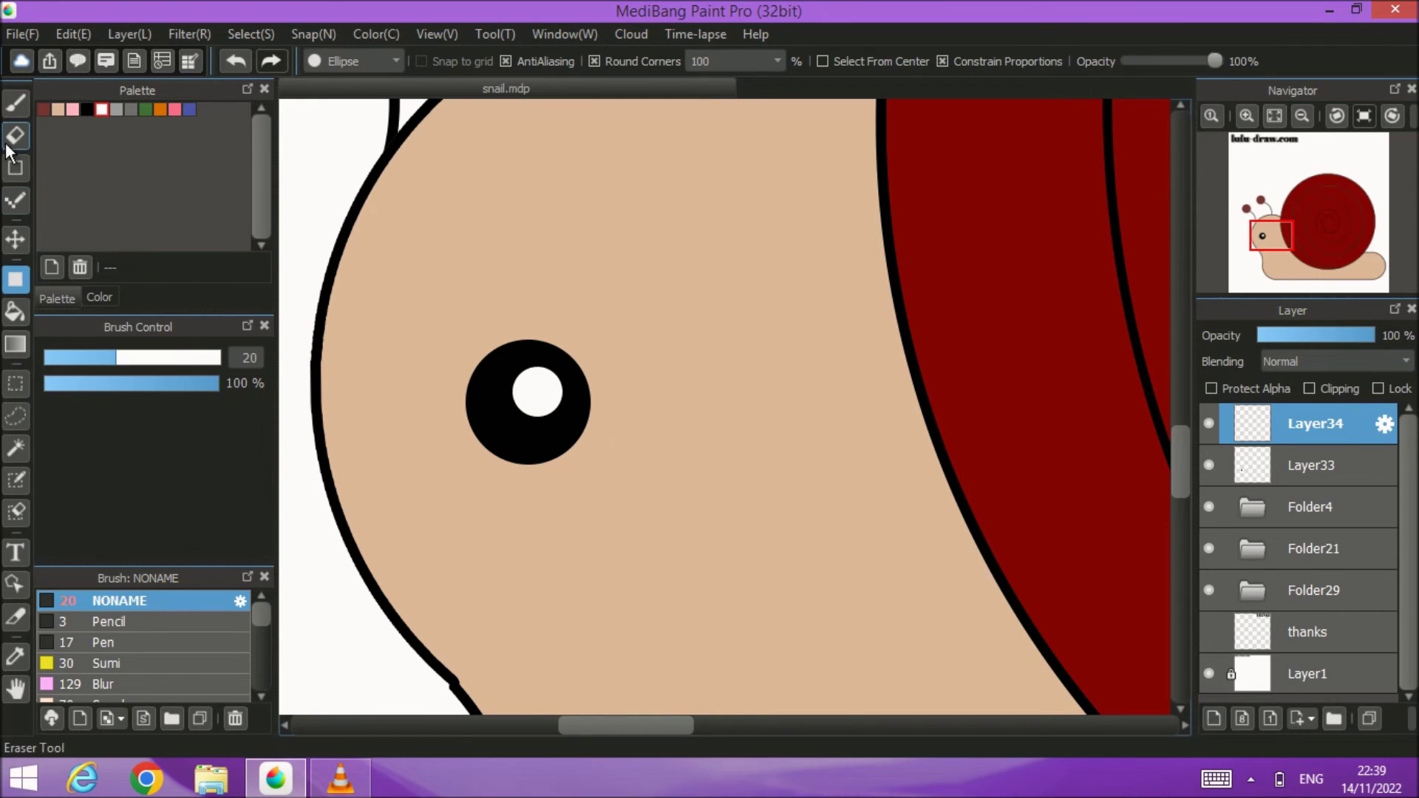
click(14, 243)
drag(546, 398, 517, 402)
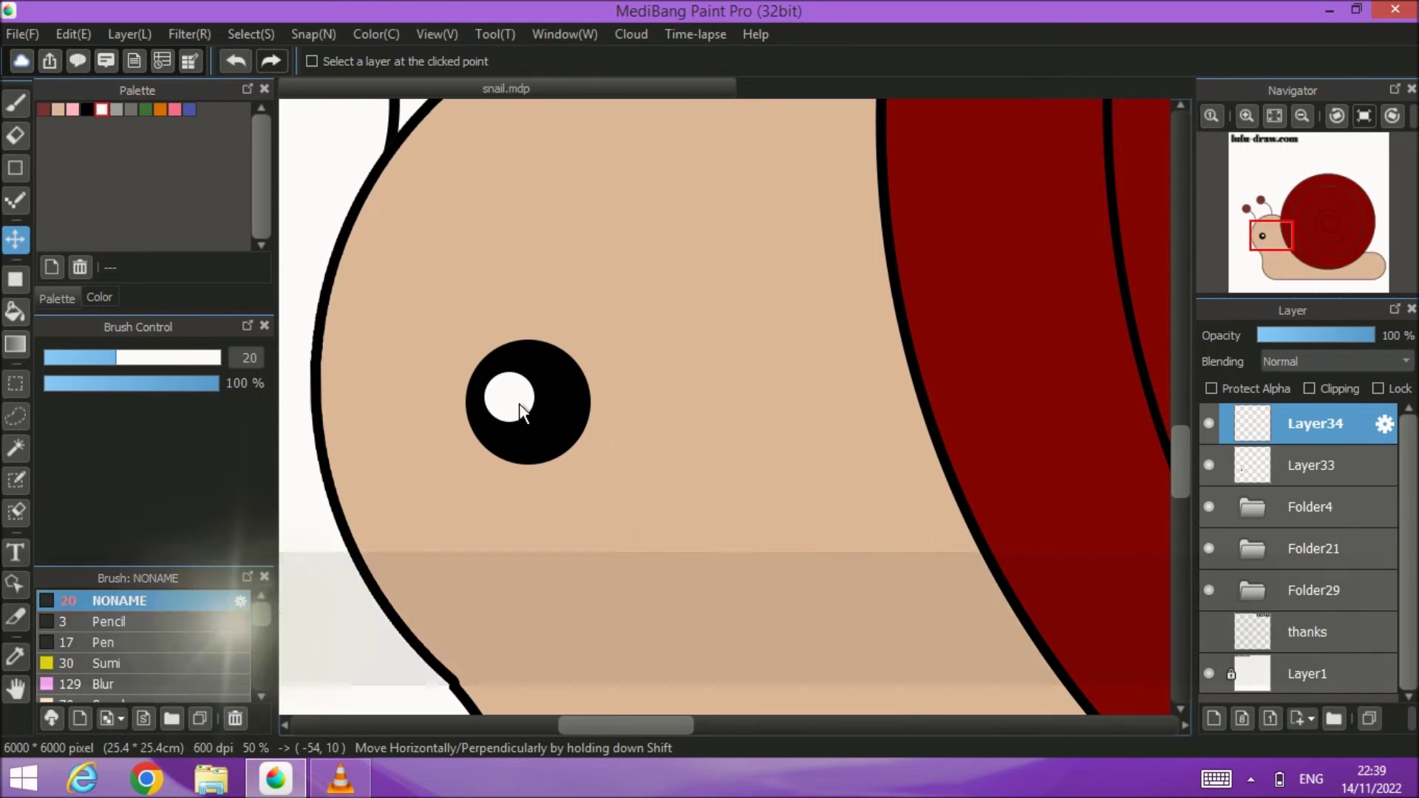
Step: On a new layer, add a smaller white highlight about 37 pixels wide at the eye's upper right and nudge it down slightly
click(1214, 719)
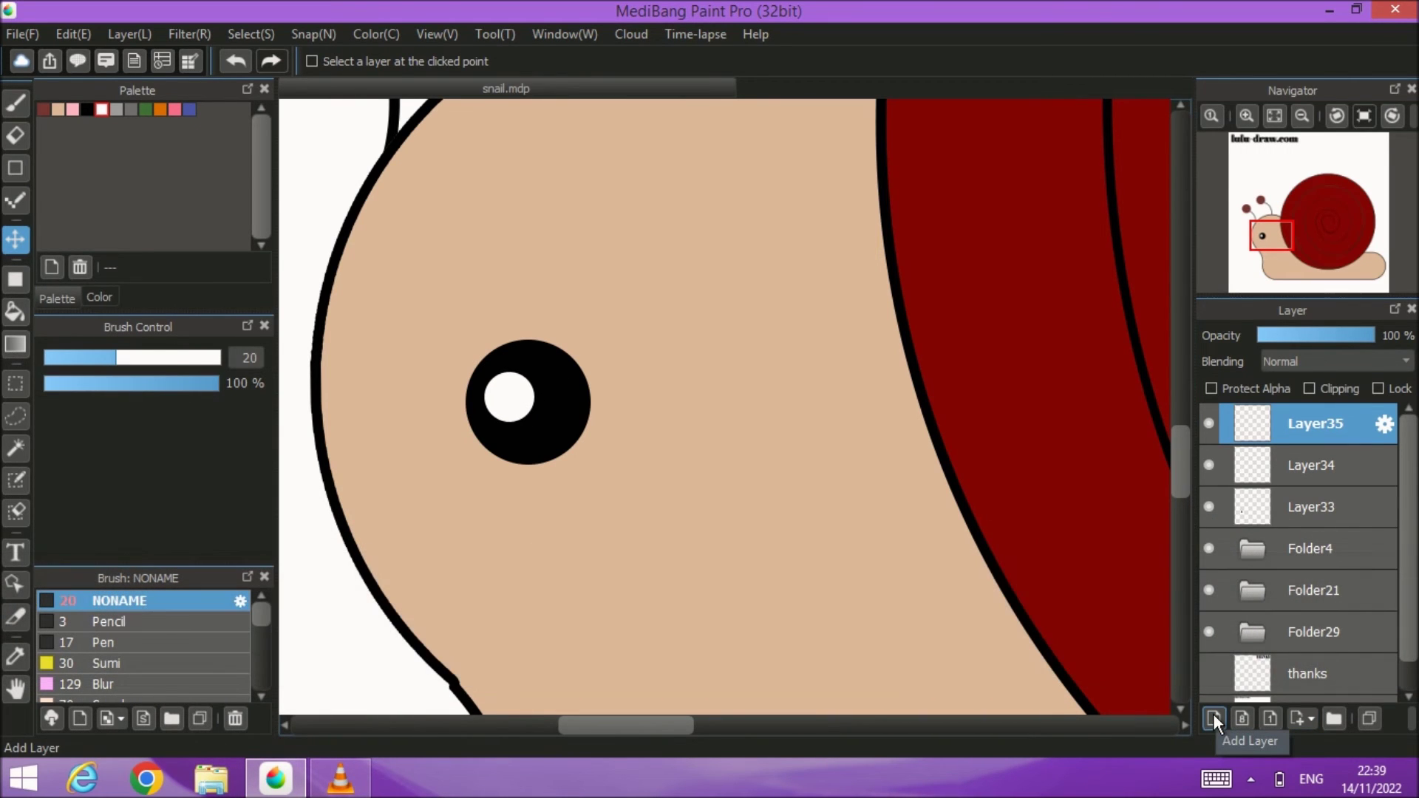
click(14, 281)
drag(541, 353, 559, 371)
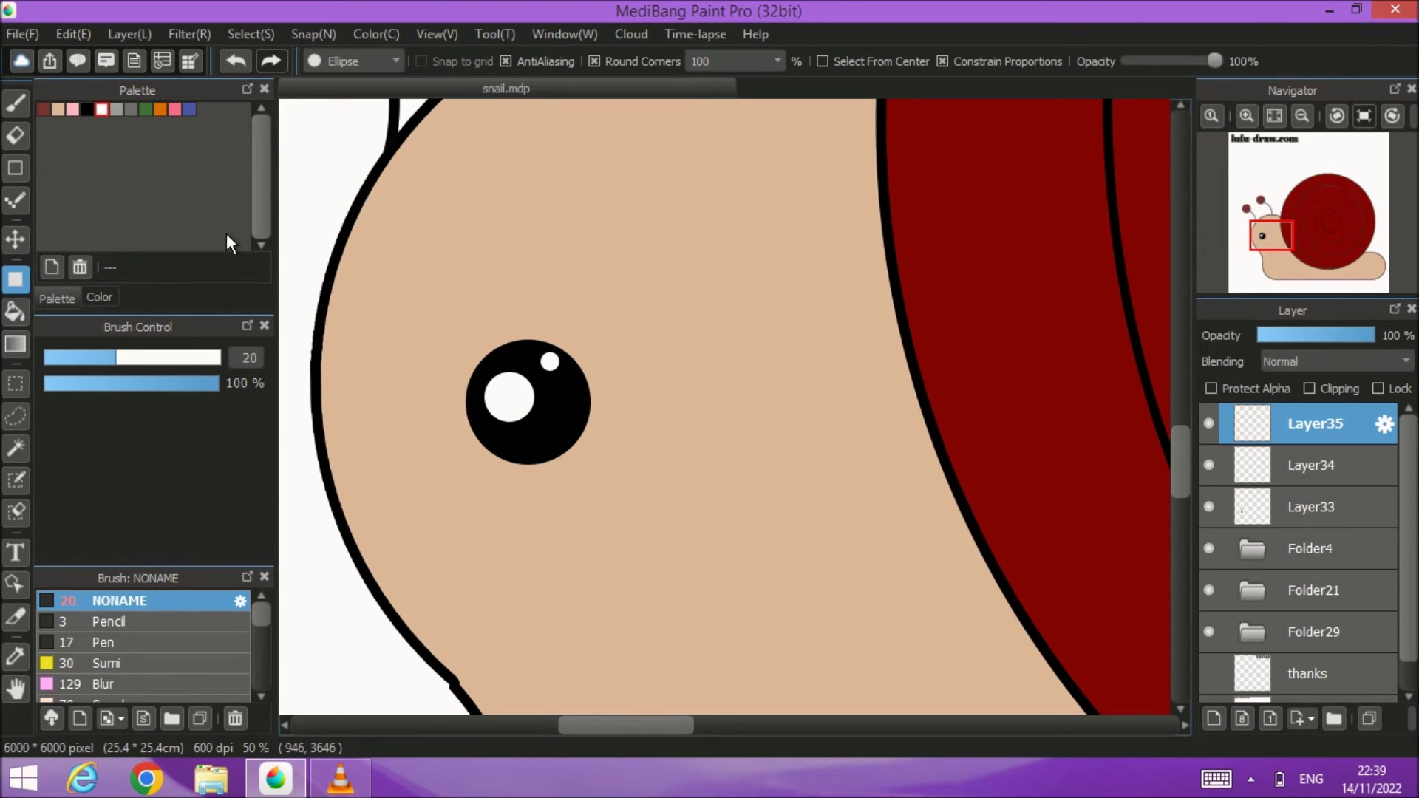
click(14, 239)
drag(549, 358, 551, 366)
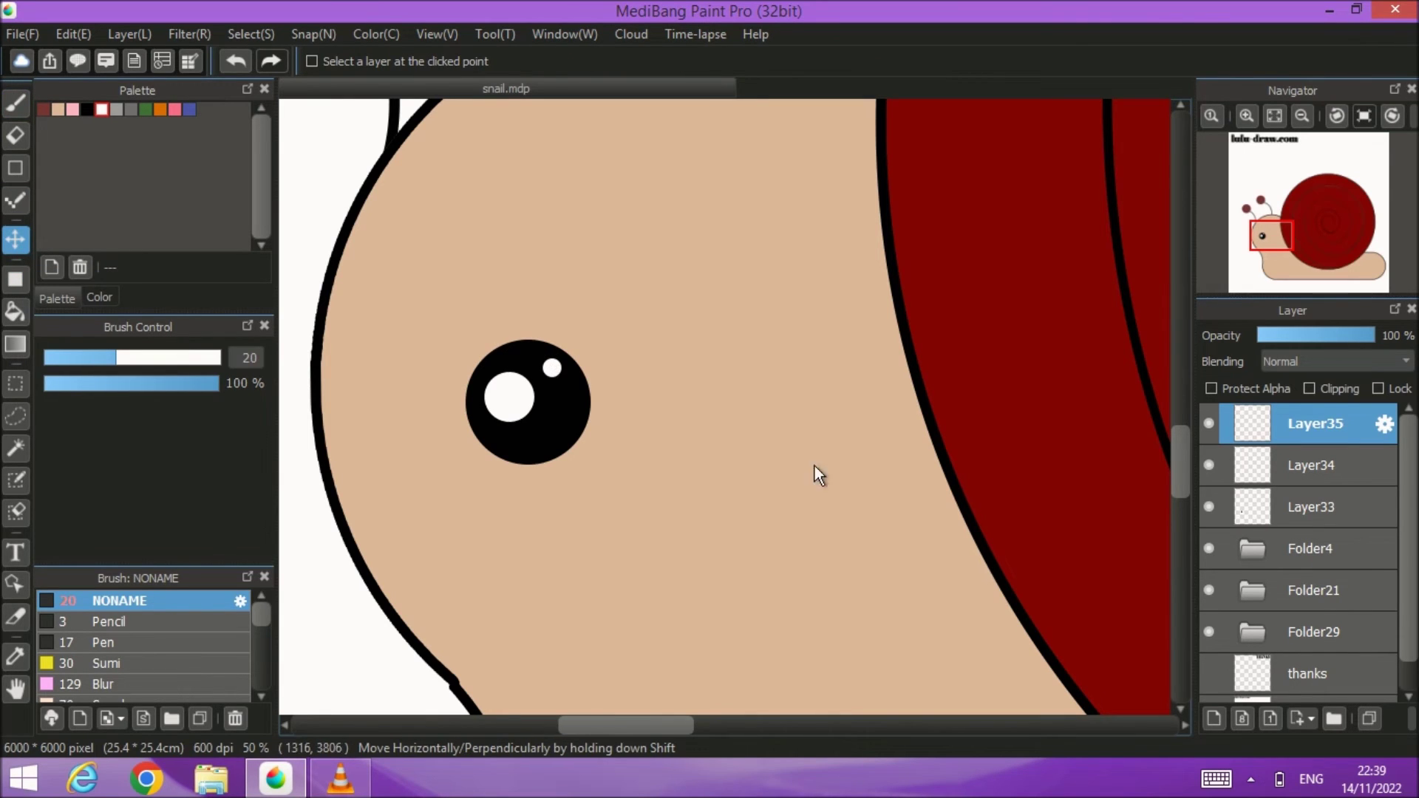
Step: Merge both white highlight layers down into Layer33 and move the eye 84 pixels left and 118 pixels up
click(1411, 719)
click(1369, 659)
click(1382, 668)
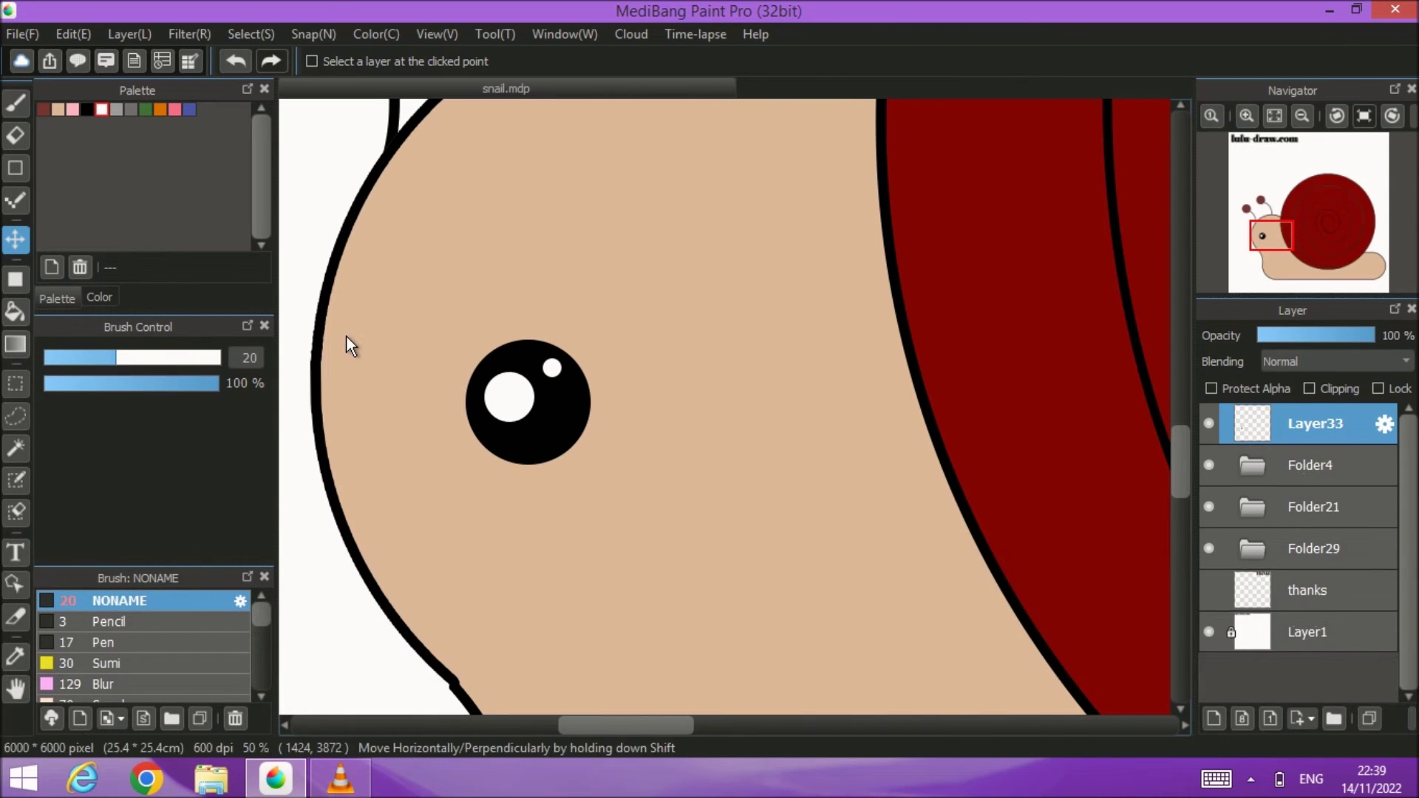
drag(537, 406, 493, 343)
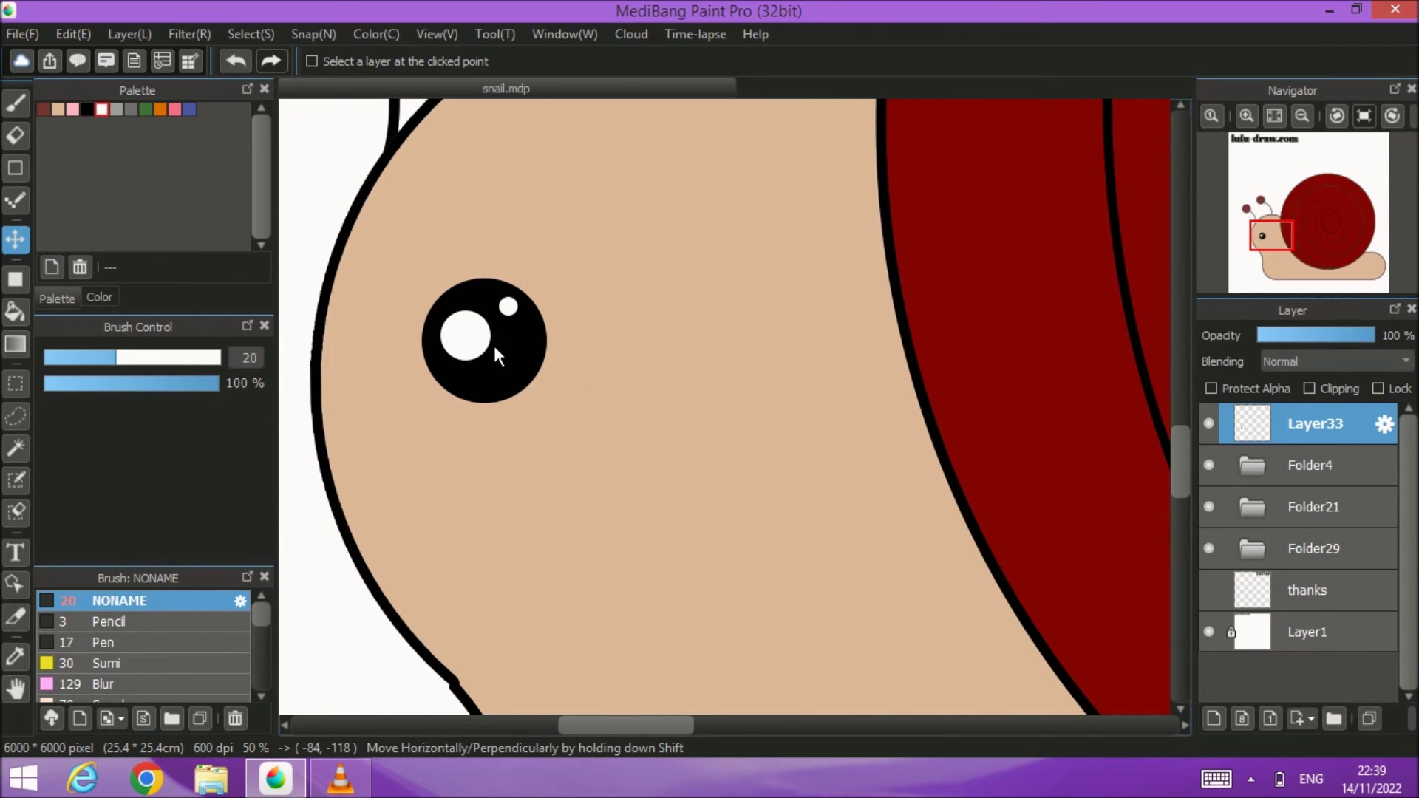
Step: Raise the eye another 80 pixels, duplicate its layer, and move the copy about 500 pixels right as the second eye
scroll(560, 392, down, 2)
scroll(560, 392, down, 1)
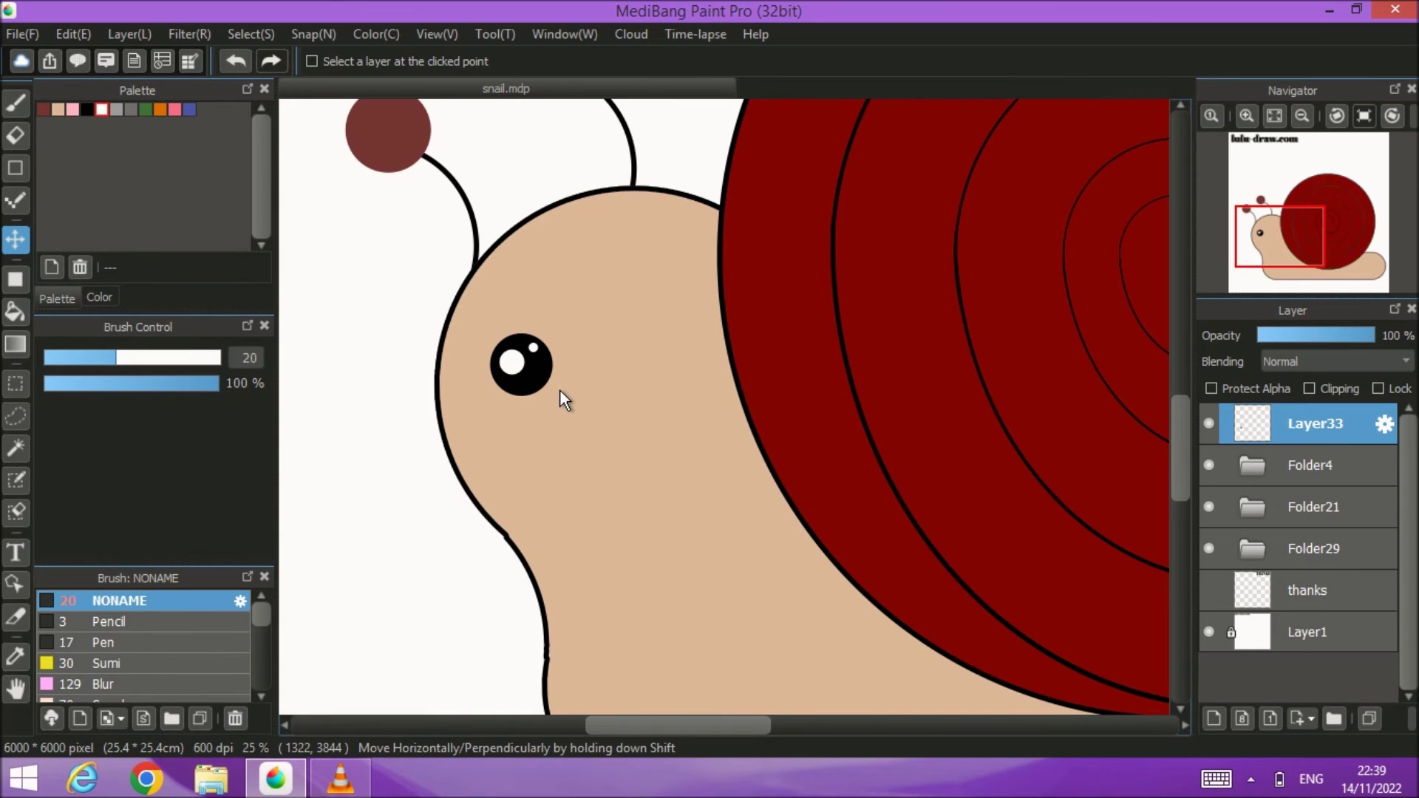
drag(529, 373, 529, 354)
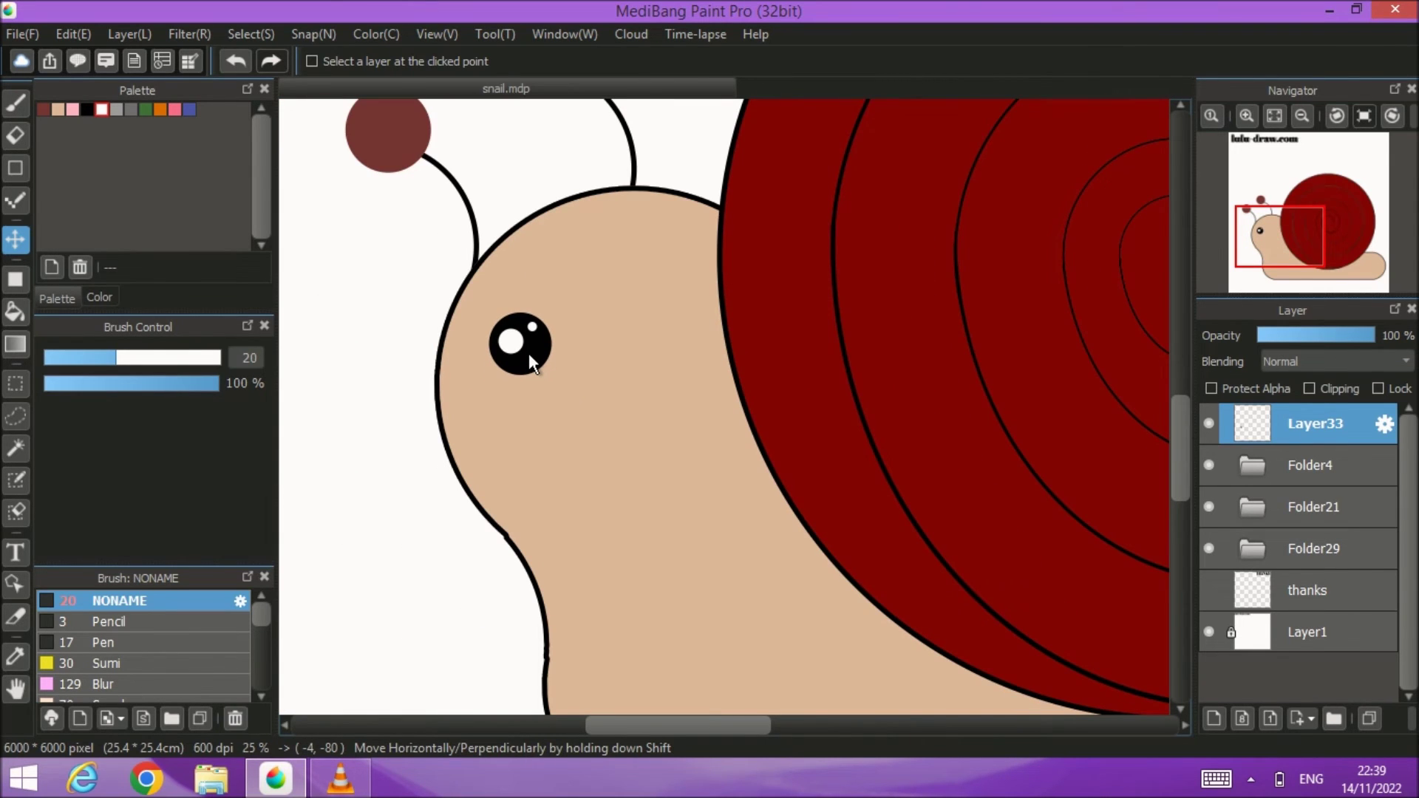
click(1369, 718)
drag(487, 336, 640, 350)
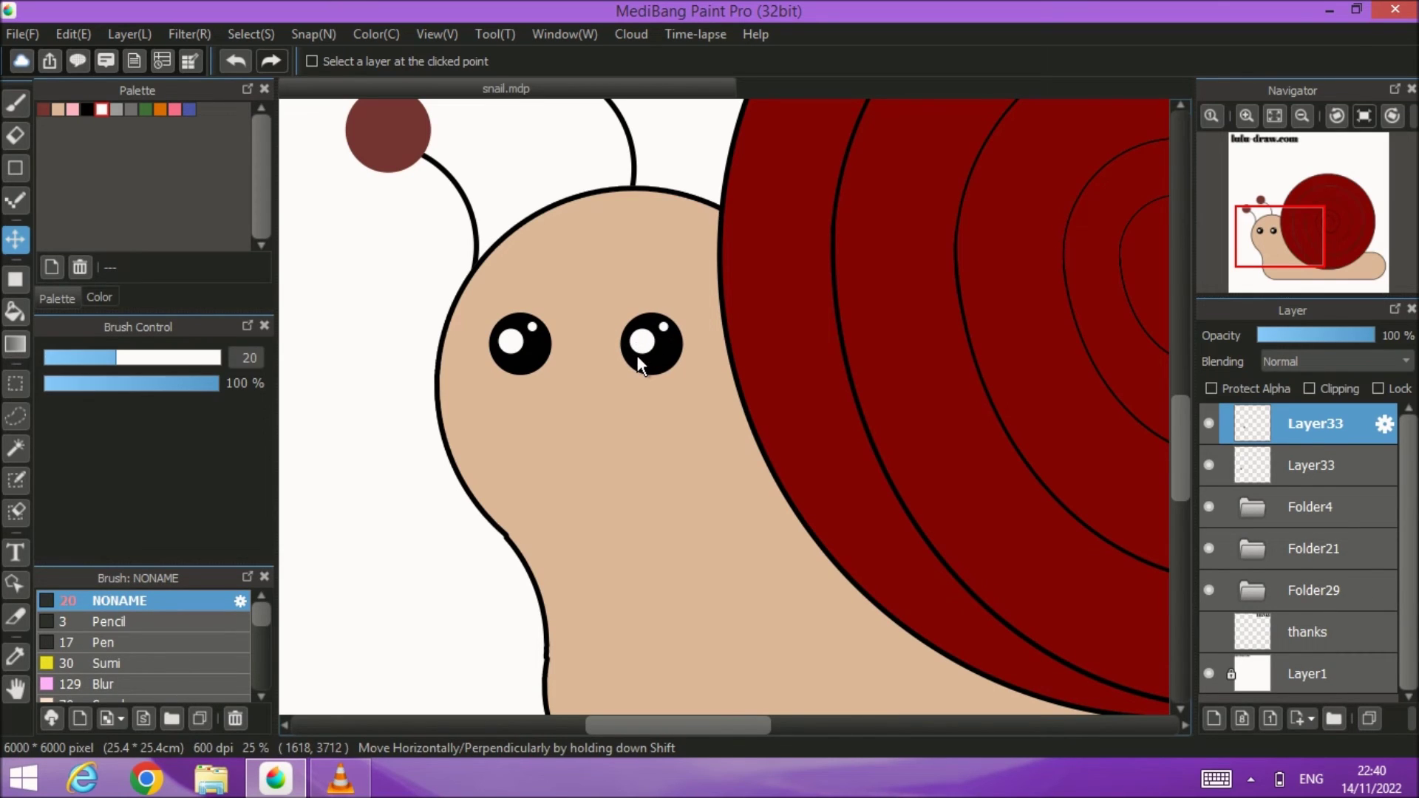
Step: Add a new layer and draw a black 20-pixel ellipse outline about 580 by 660 pixels on the white area beside the head
drag(412, 358, 645, 425)
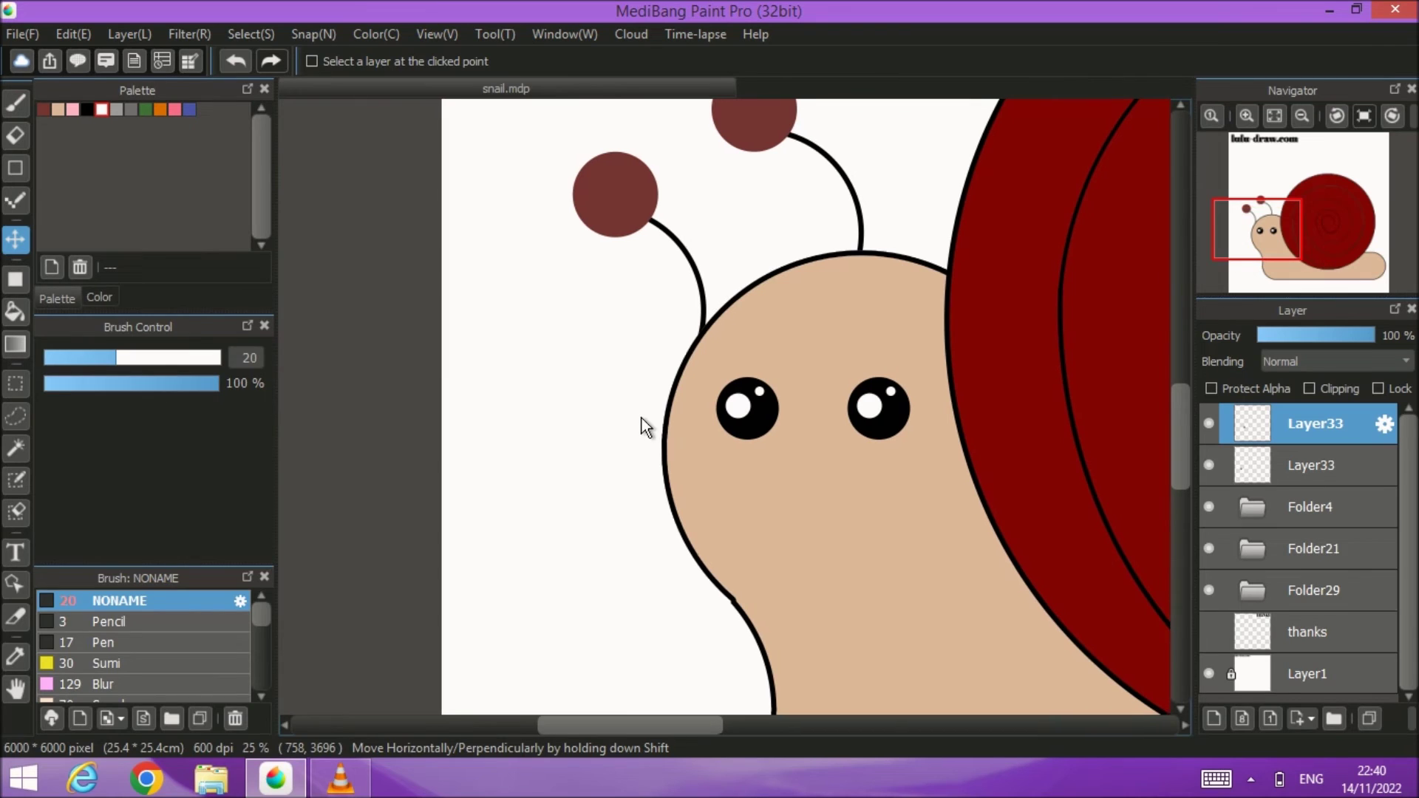
click(1213, 718)
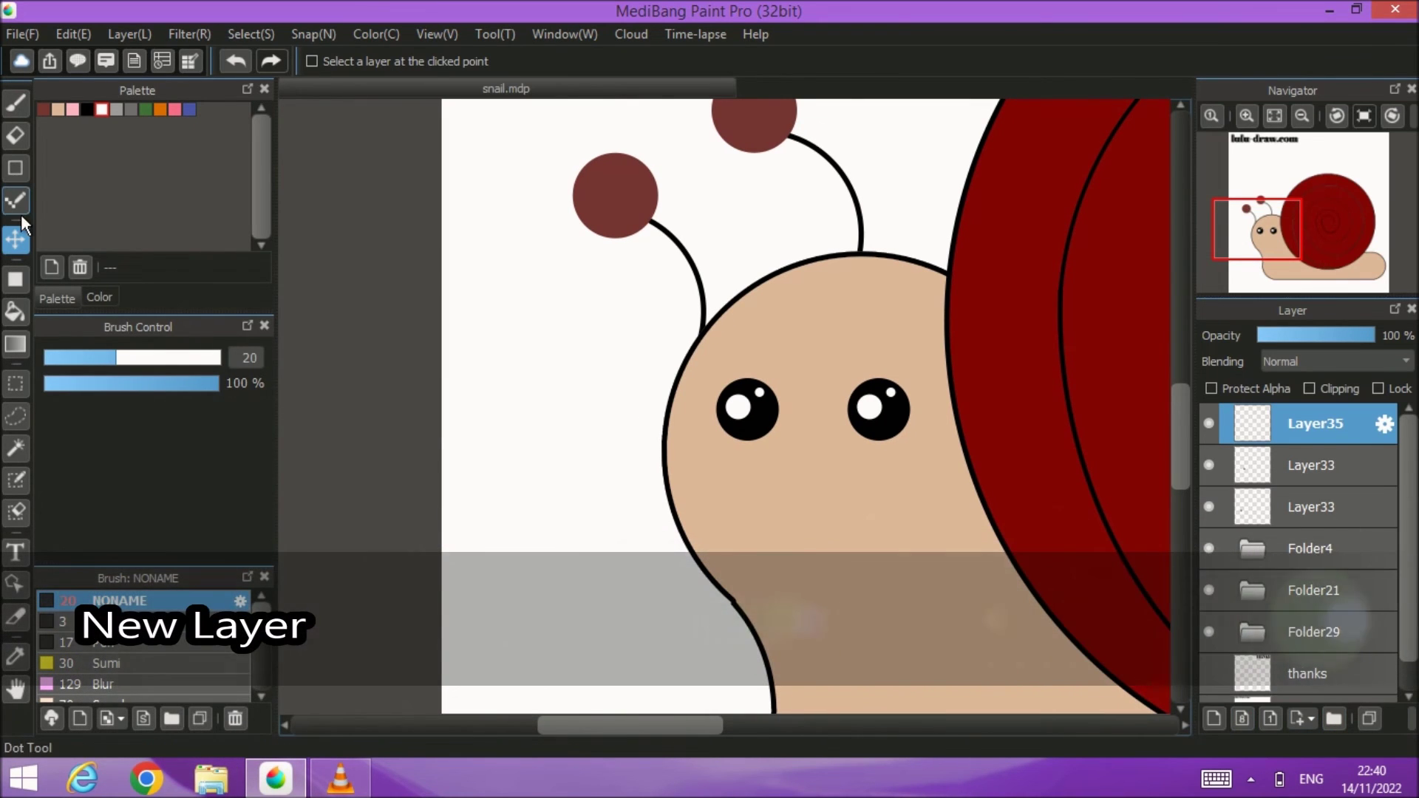
click(18, 170)
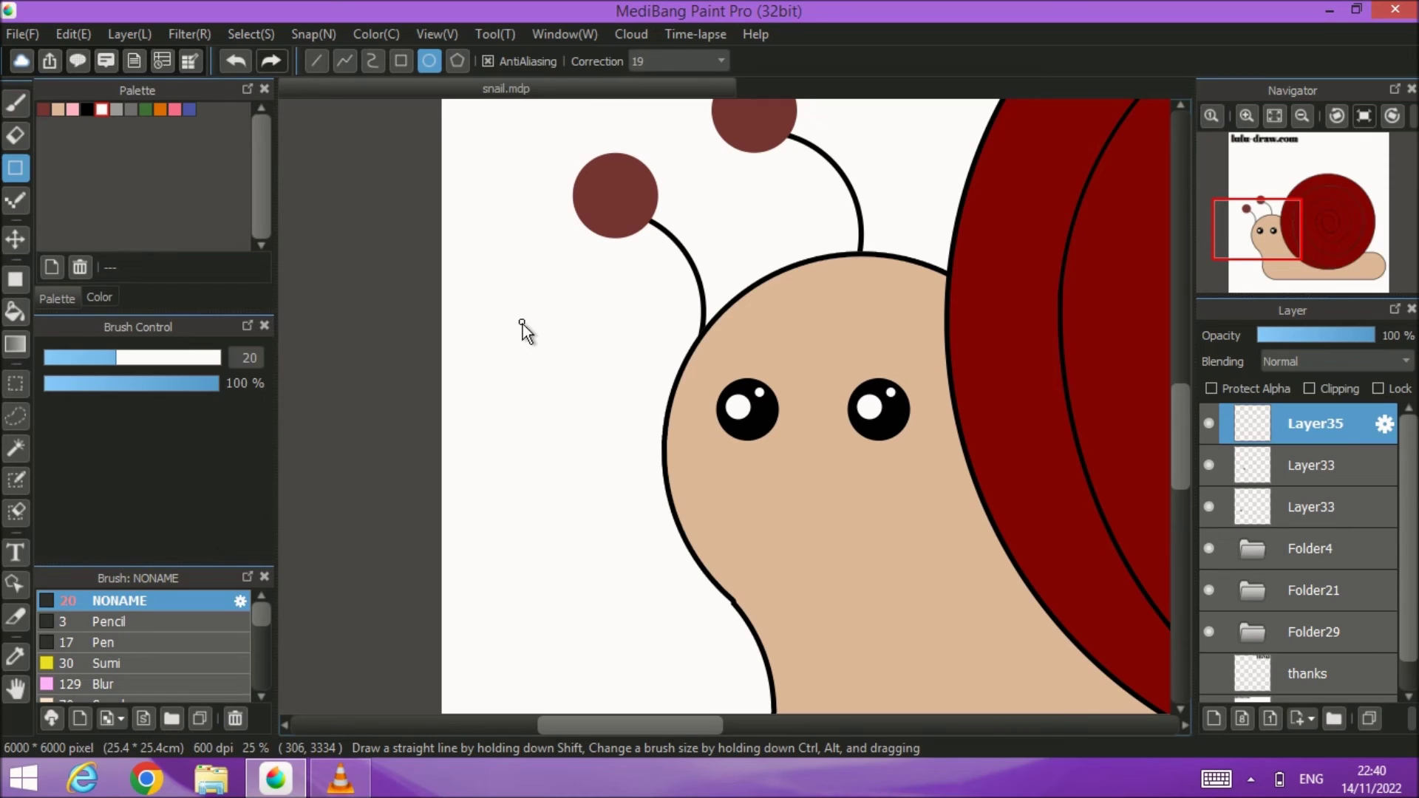
drag(489, 296, 612, 440)
click(238, 60)
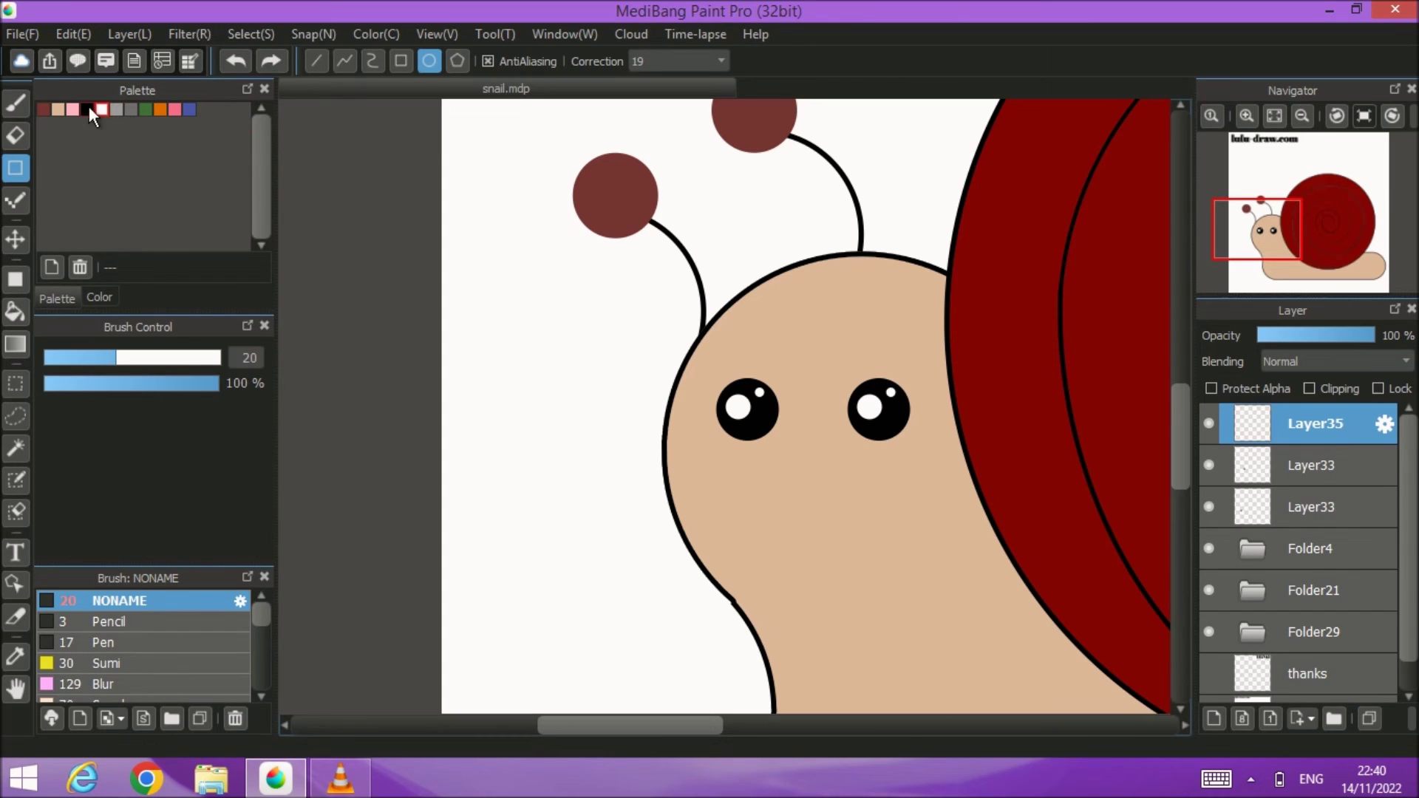
drag(480, 333, 631, 497)
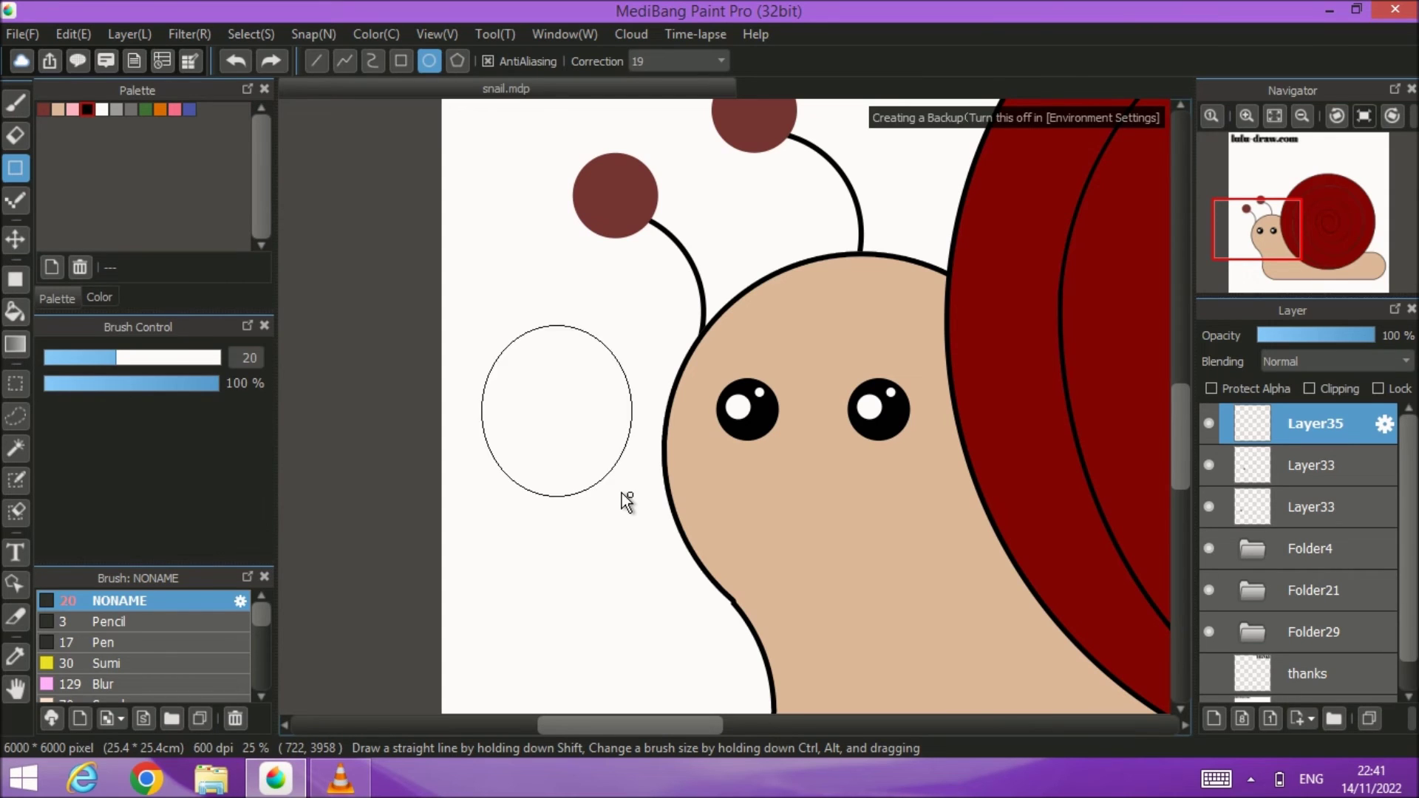
Step: Duplicate the ellipse layer and move the copy about 85 pixels up so the two outlines overlap
click(1368, 719)
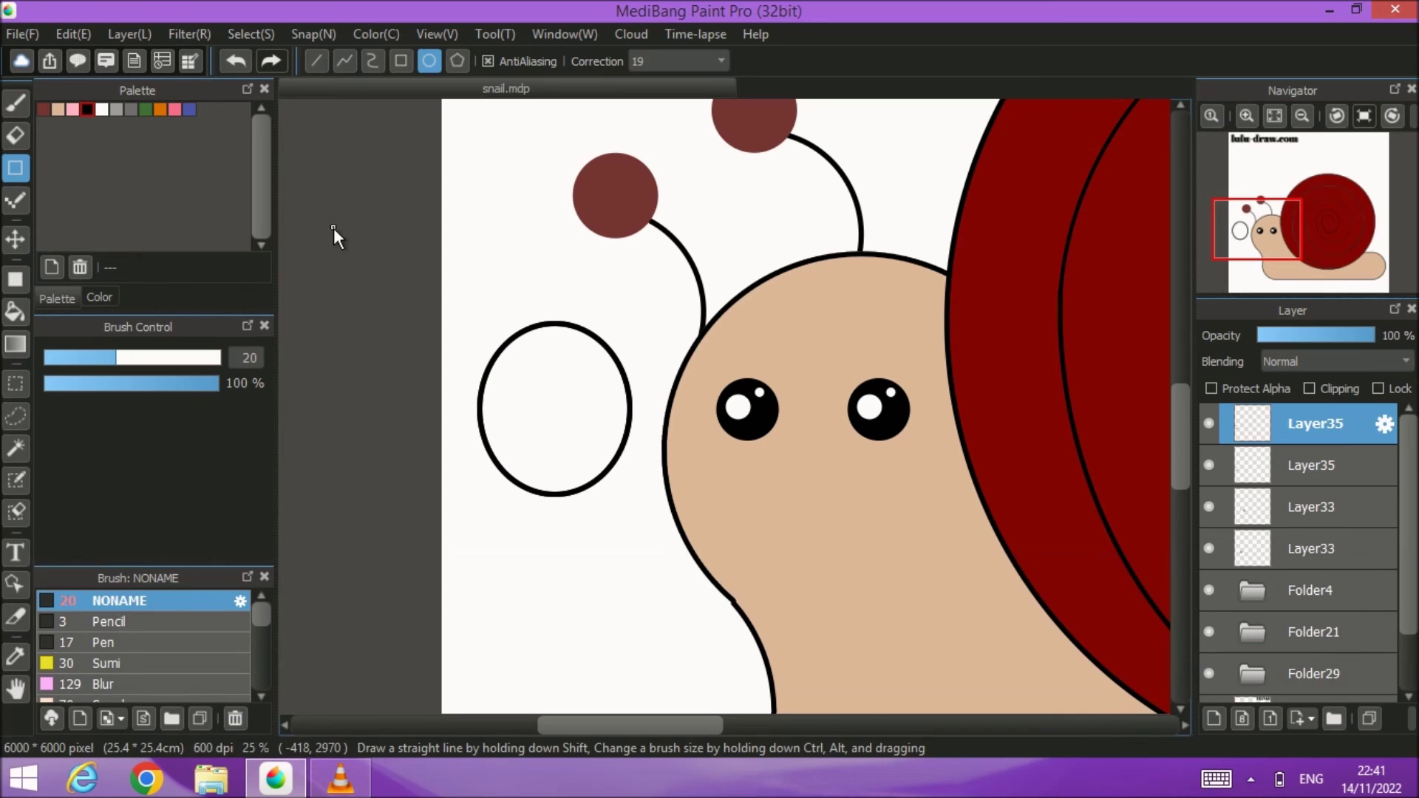
click(16, 239)
mouse_move(596, 455)
mouse_down()
mouse_move(596, 405)
mouse_move(597, 432)
mouse_up()
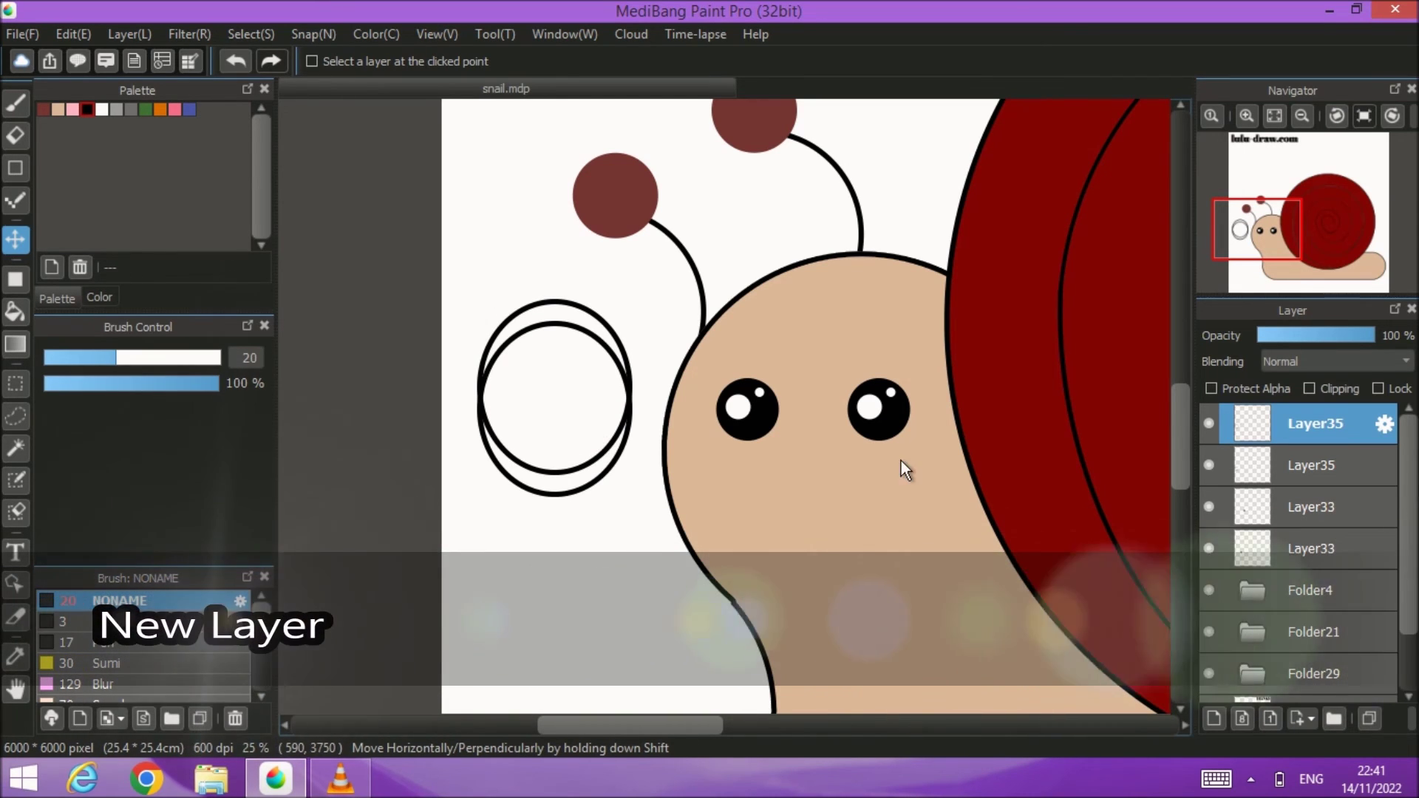
Step: Add a new layer and fill the lower crescent between the two ellipse outlines with black
click(1214, 718)
click(14, 312)
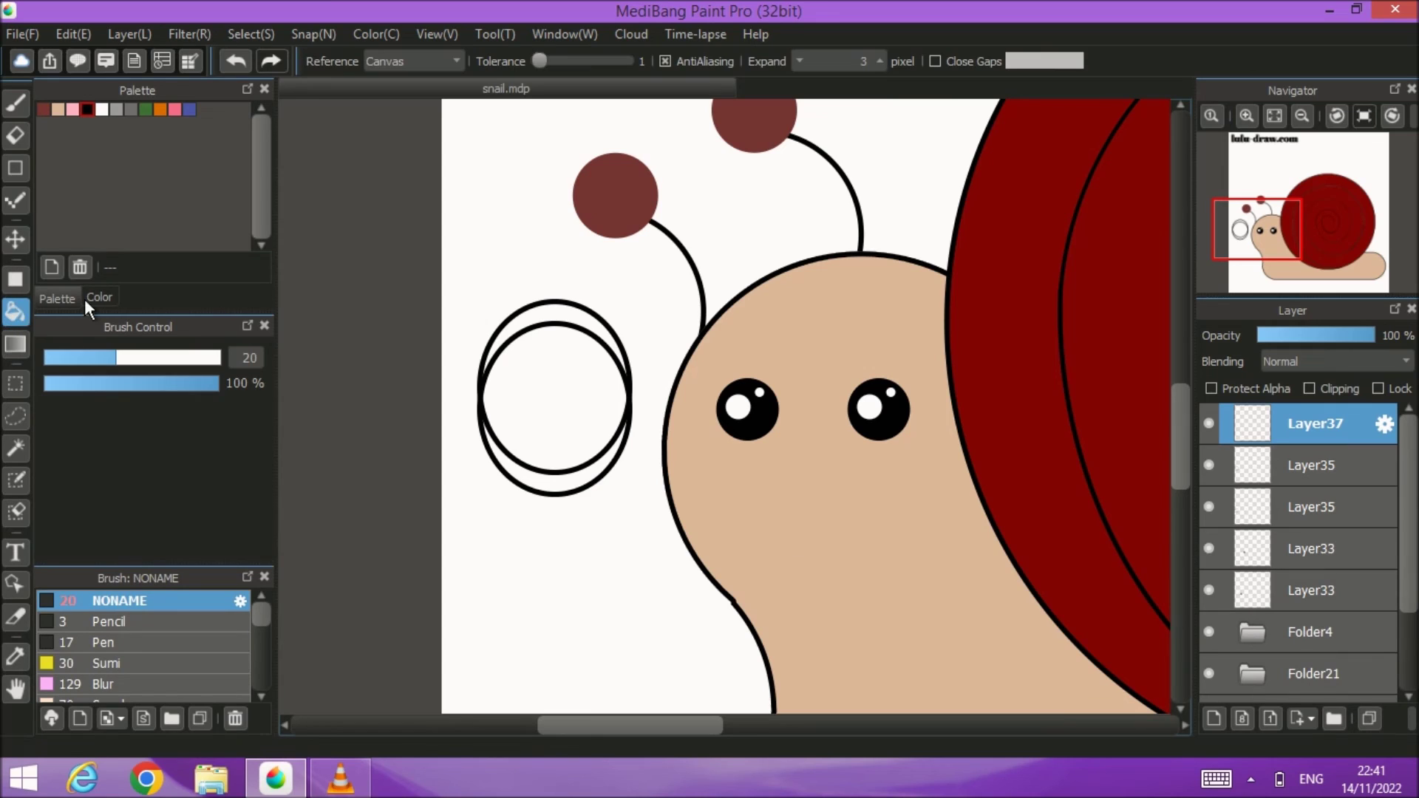
click(561, 483)
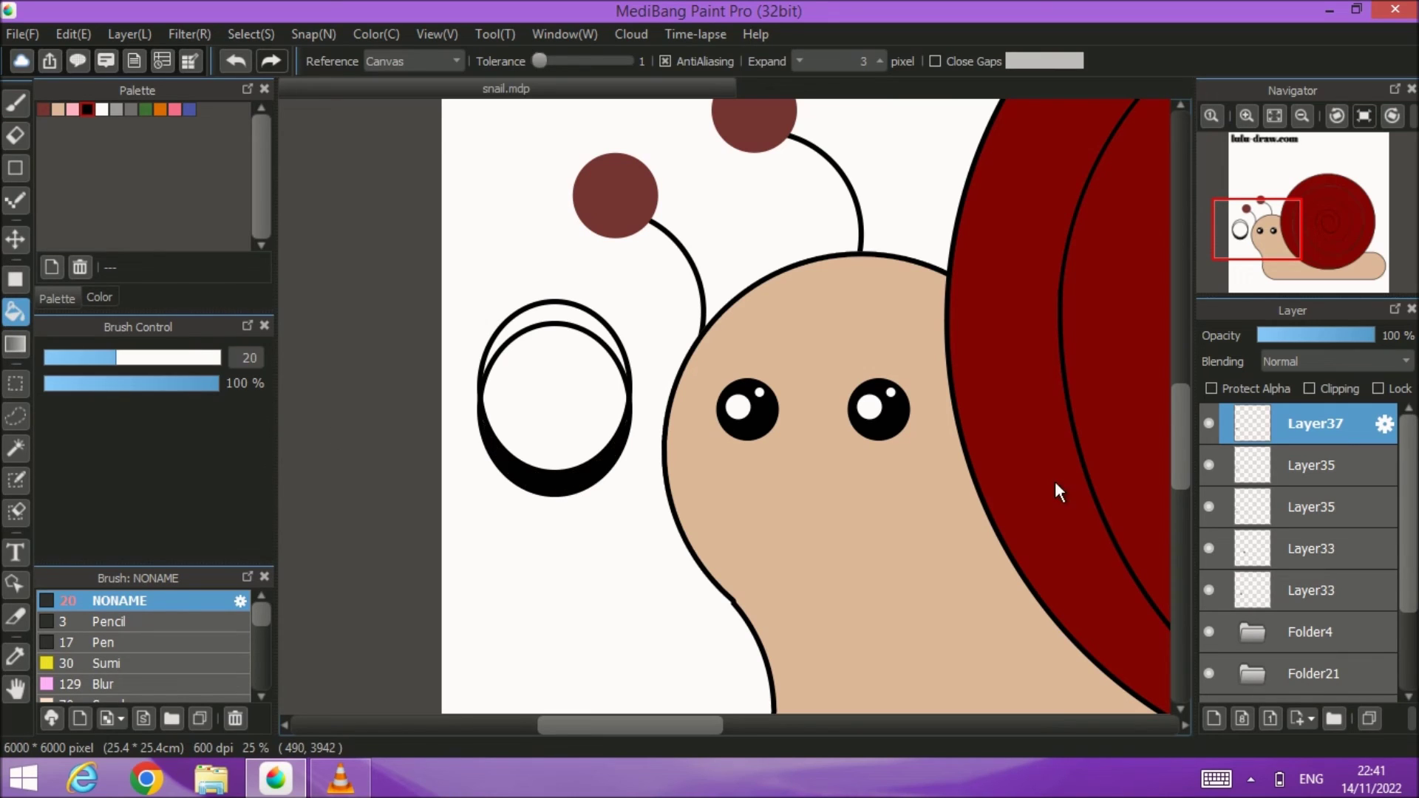
Step: Hide both Layer35 ellipse layers and move the black crescent about 1012 pixels right and 240 pixels down beneath the eyes
click(1209, 465)
click(1207, 493)
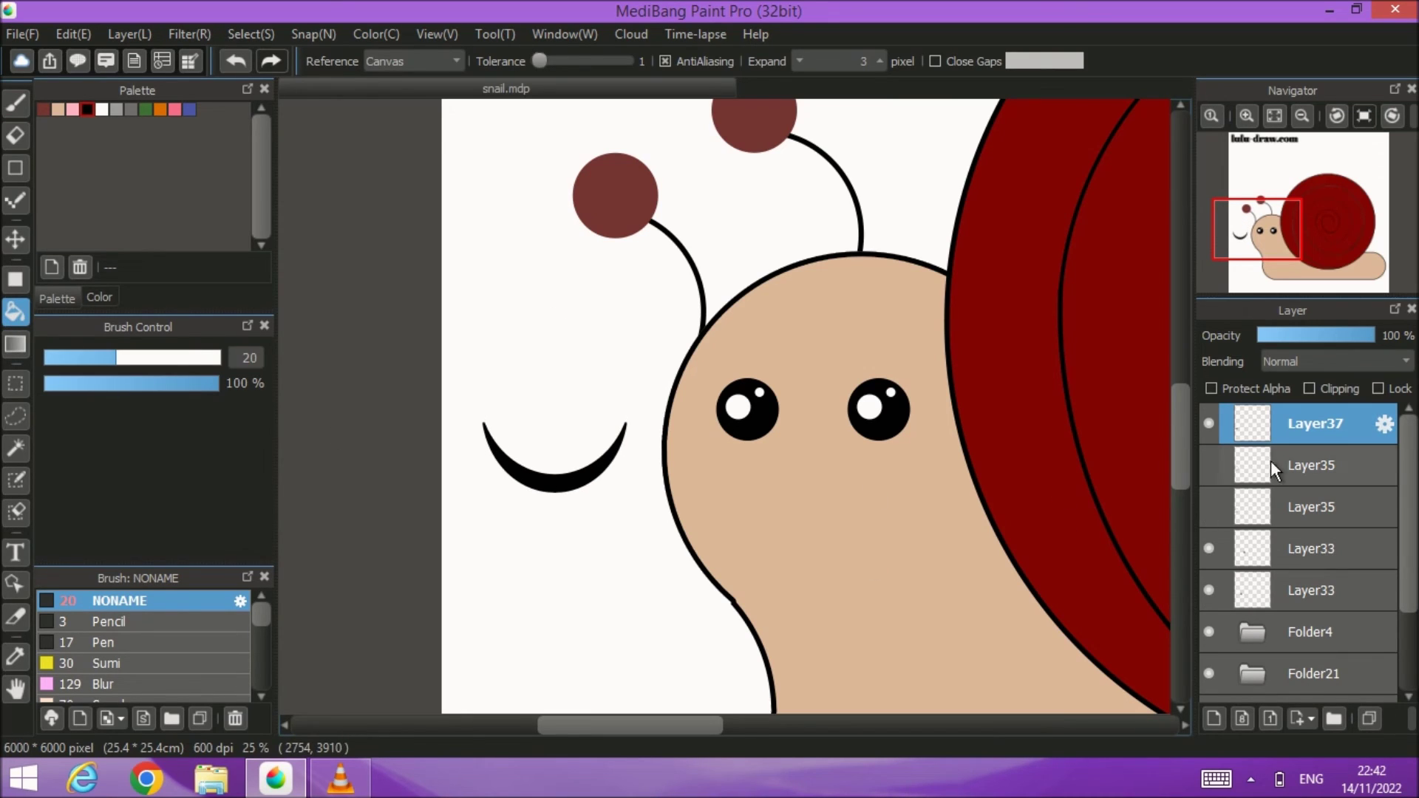
click(16, 240)
drag(553, 473, 839, 534)
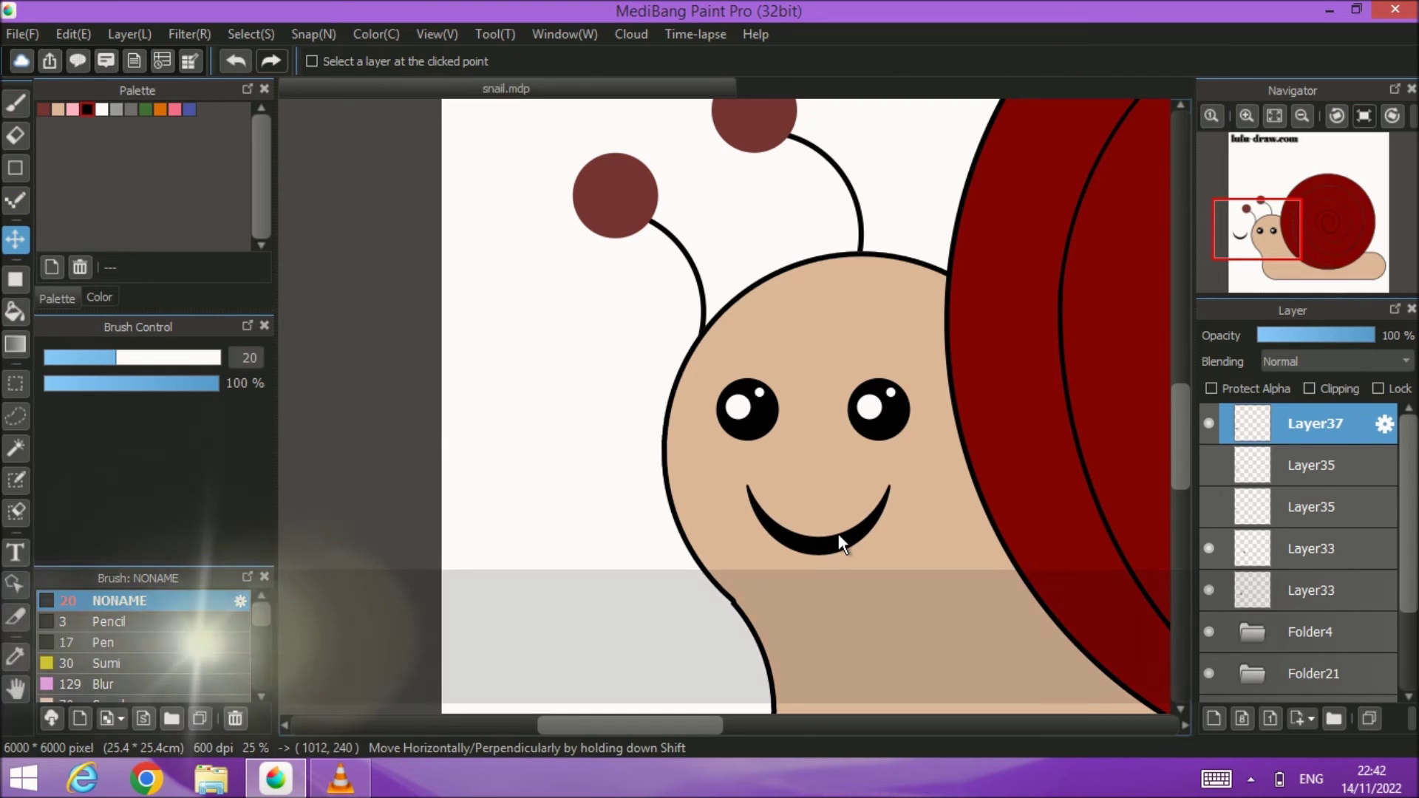
Step: Transform the smile with Free Transform enabled, lowering its upper edge to about two-thirds of the original height
click(239, 34)
click(322, 294)
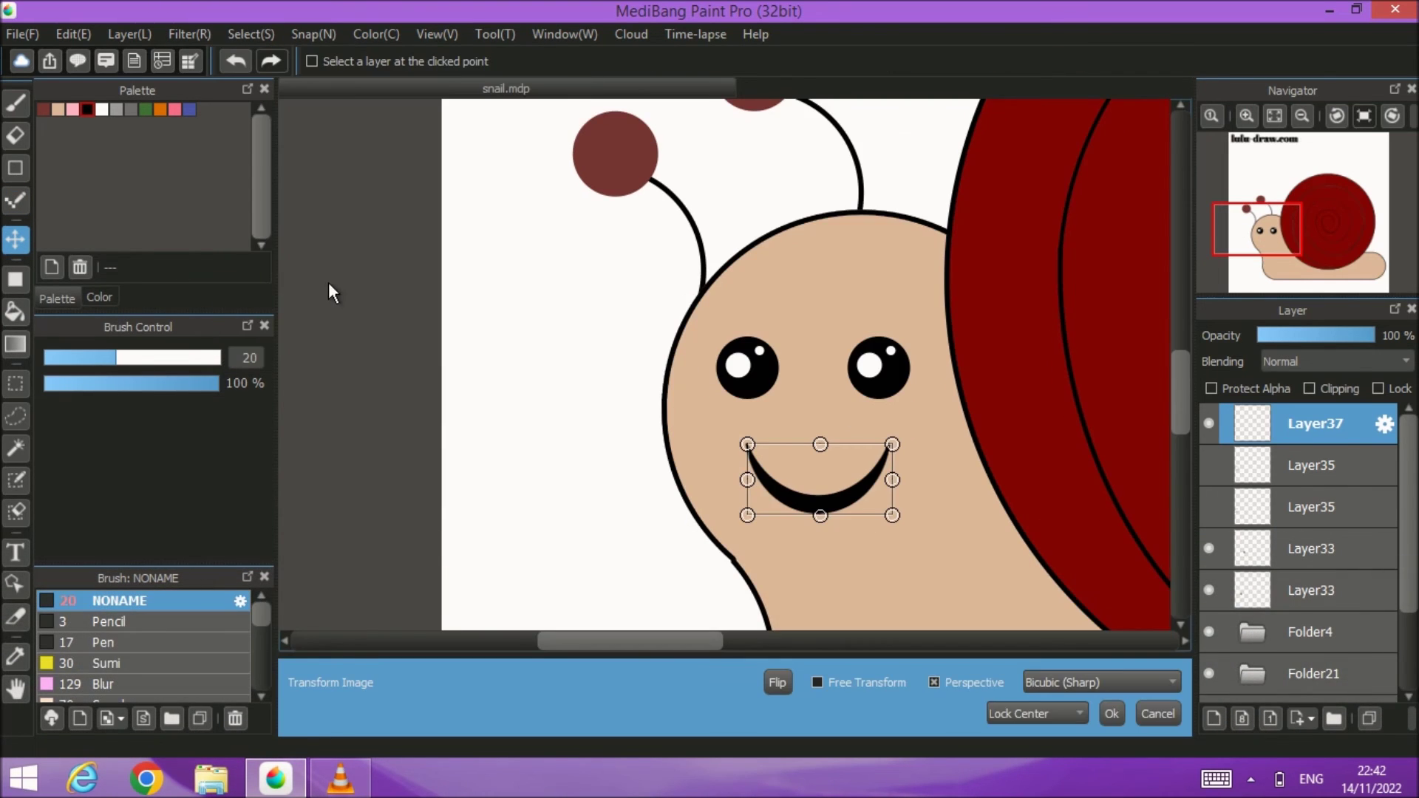
click(817, 681)
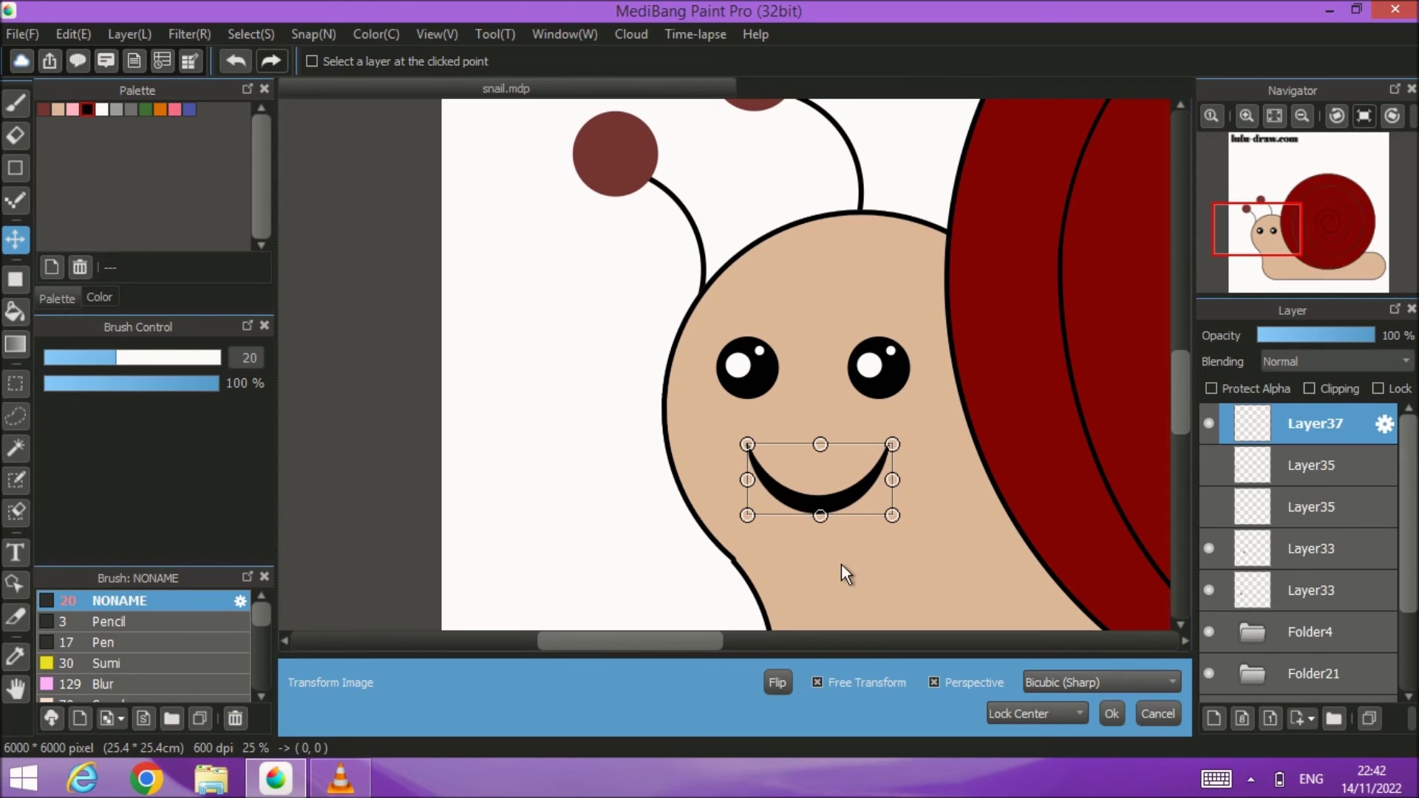
drag(820, 444, 822, 467)
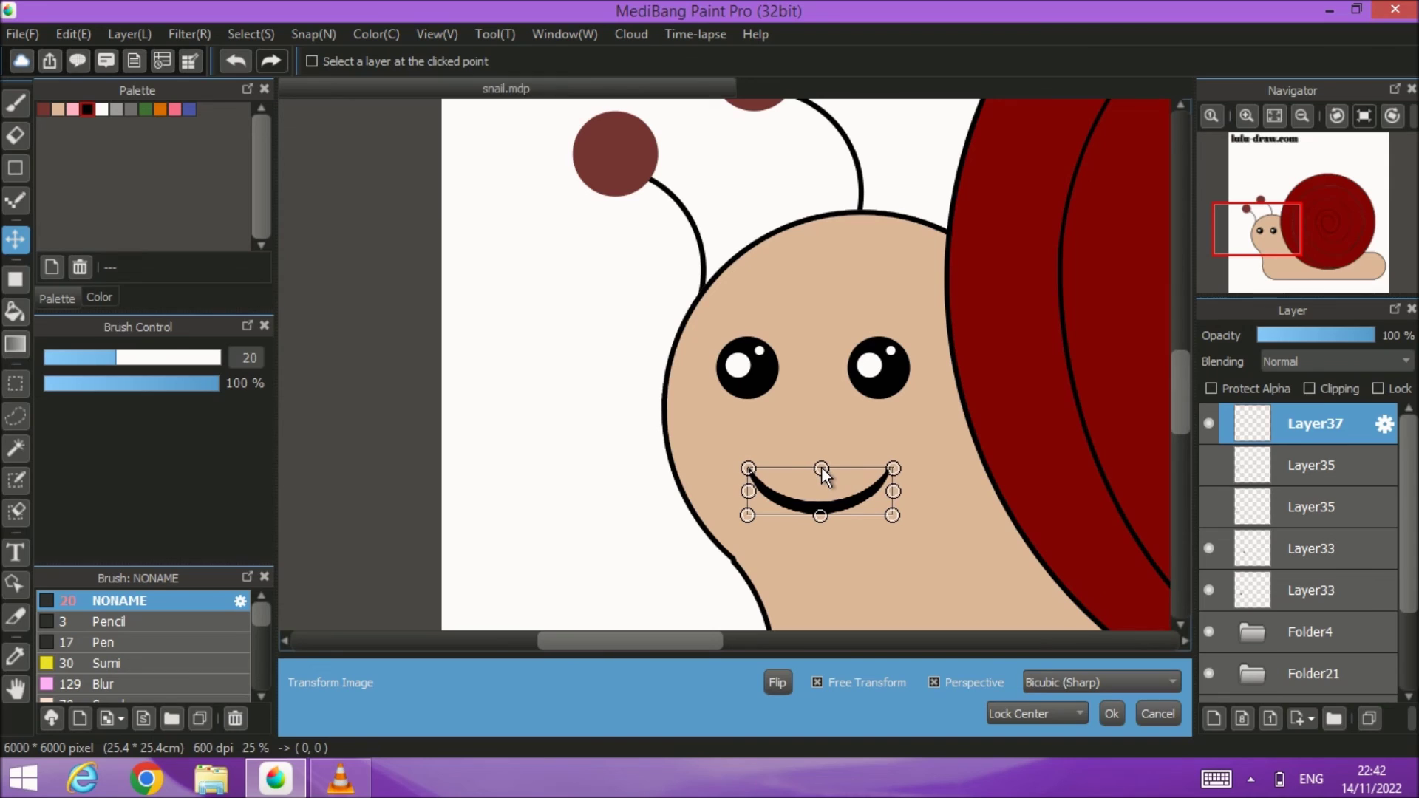
Step: Rotate the smile about 15 degrees counterclockwise, shift it slightly to the right, and apply the transform
drag(862, 591, 889, 584)
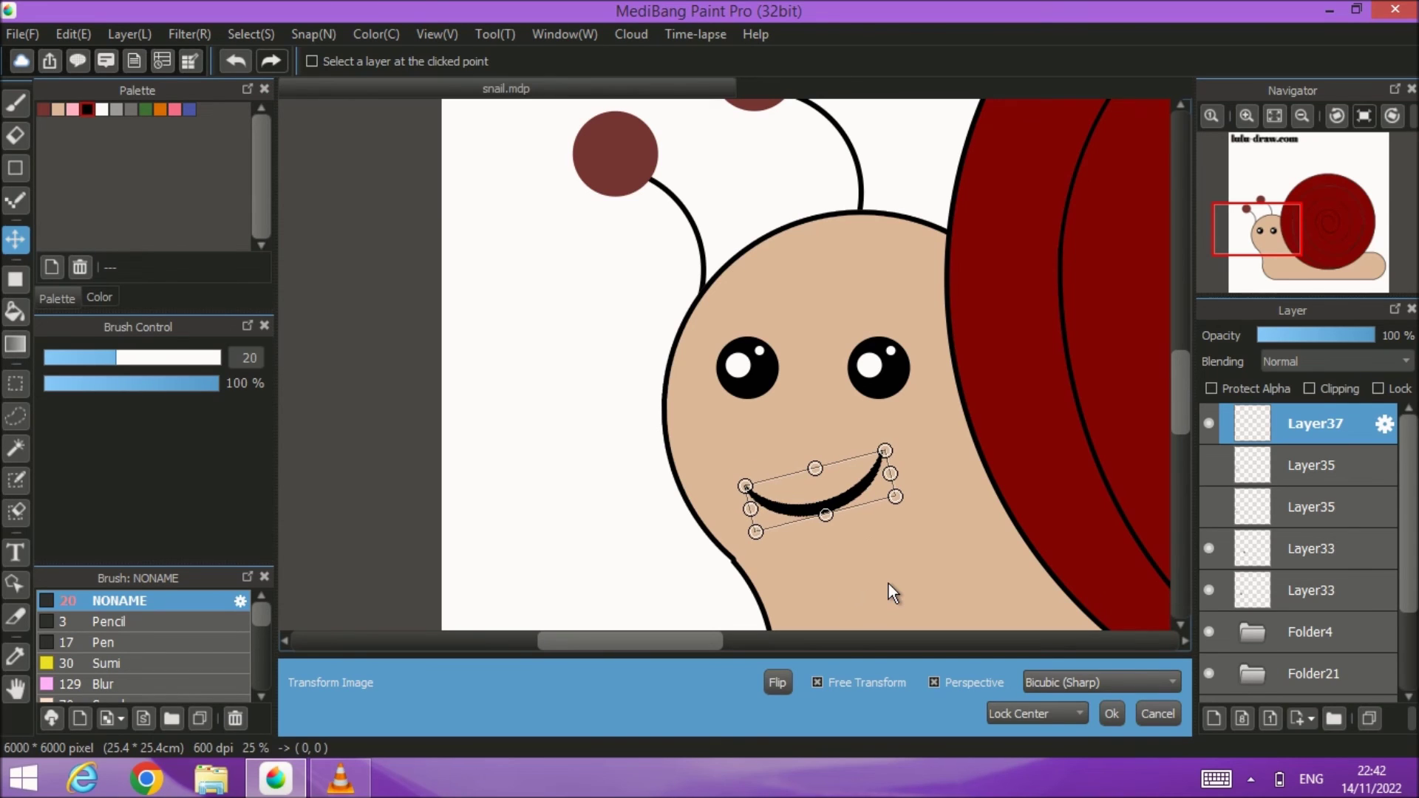
drag(835, 488, 848, 485)
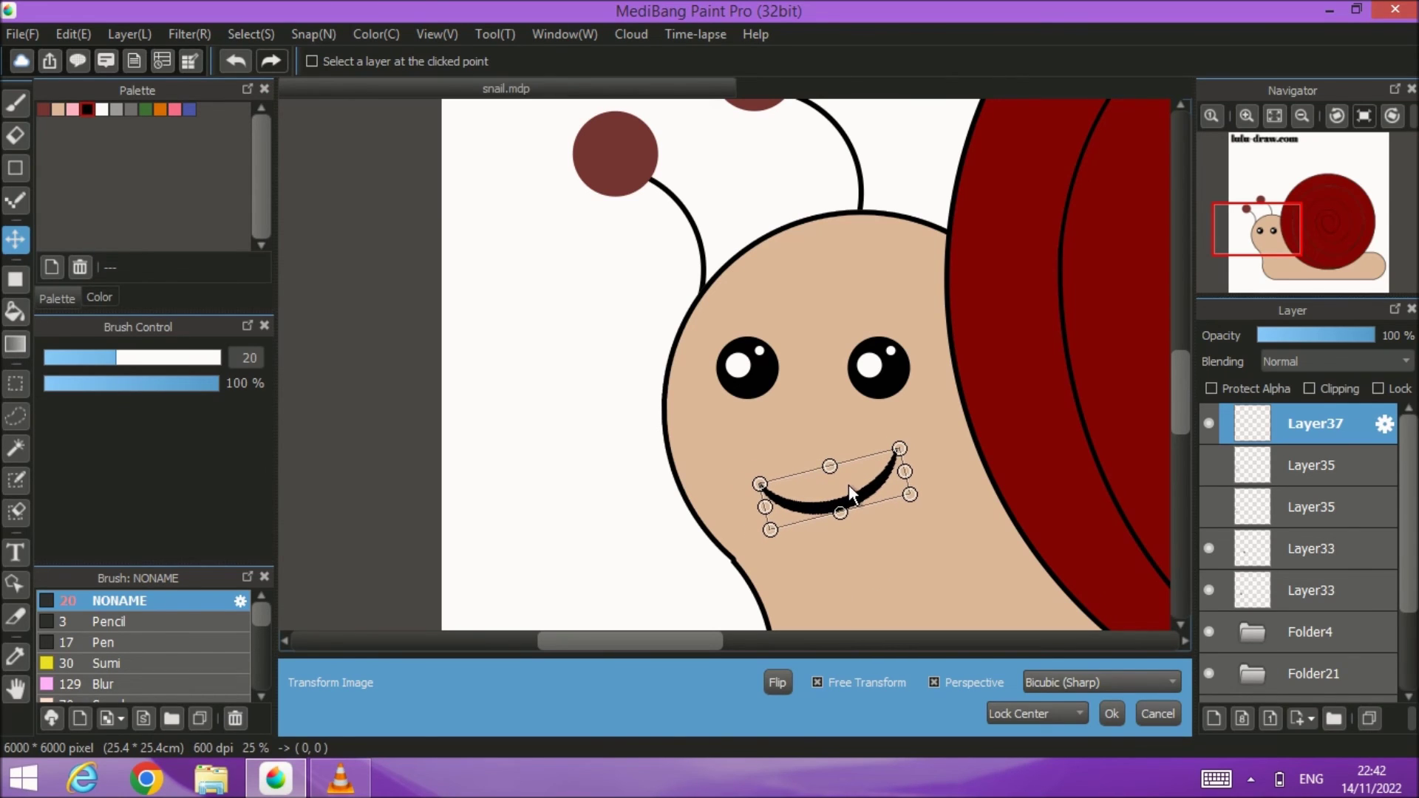
scroll(880, 459, up, 1)
scroll(880, 457, down, 3)
scroll(880, 456, down, 2)
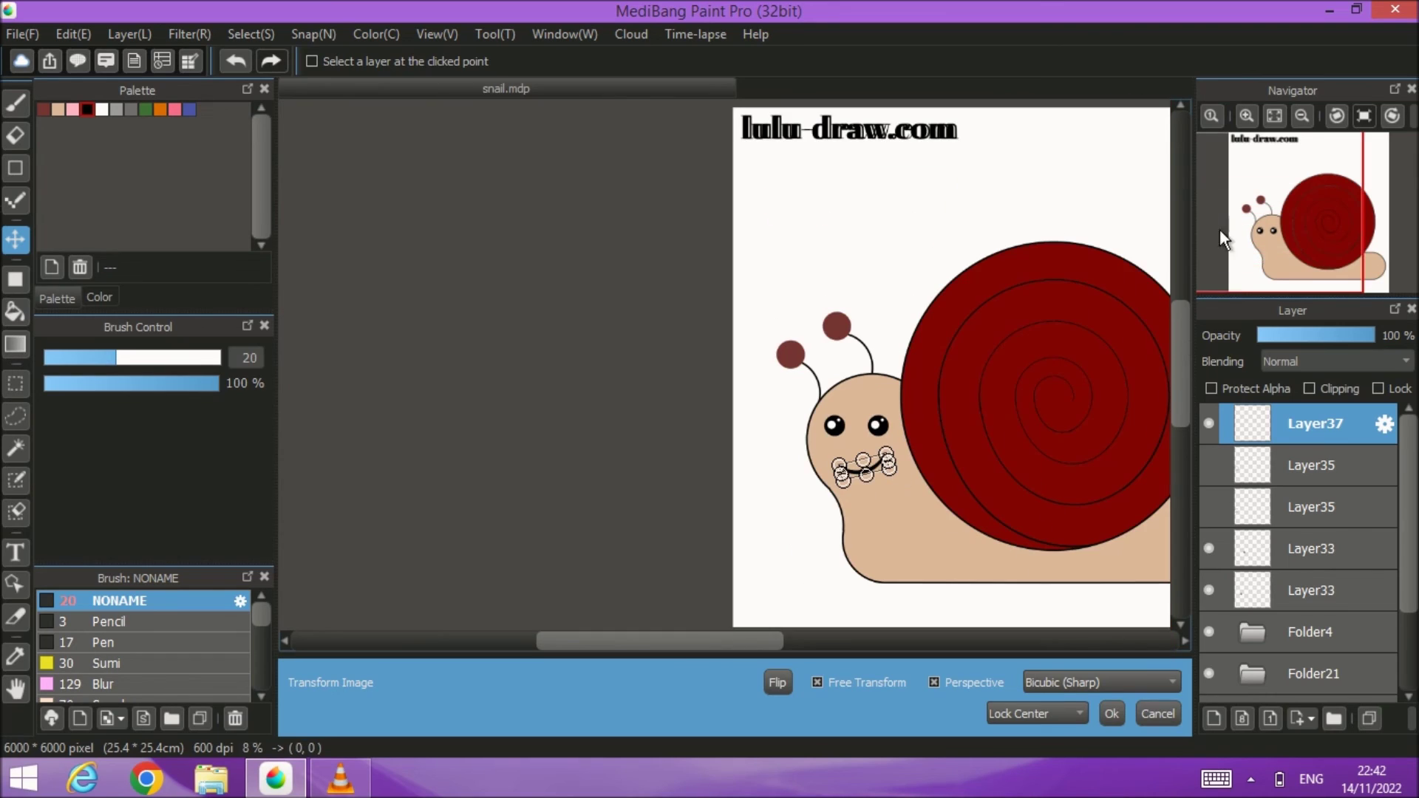
click(1274, 115)
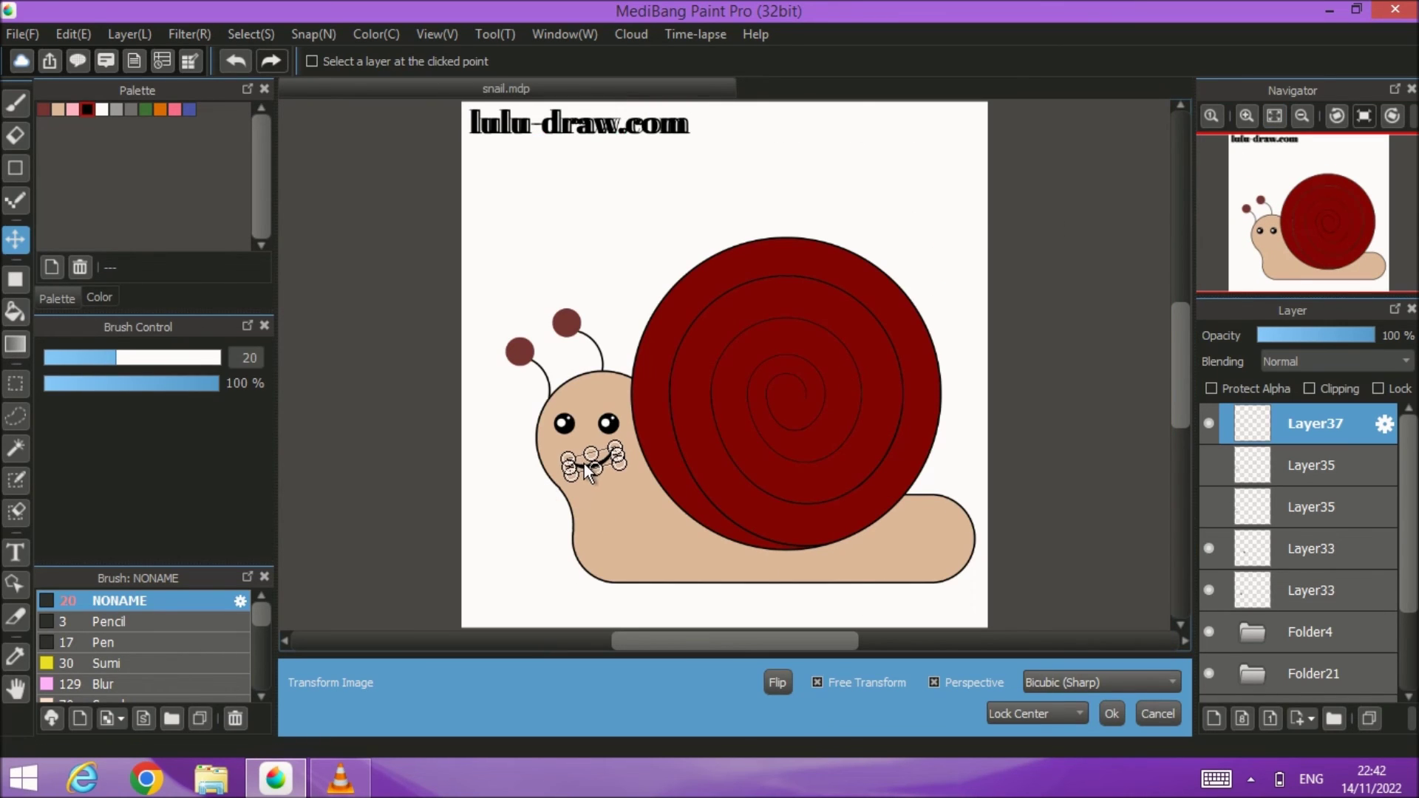
click(1106, 710)
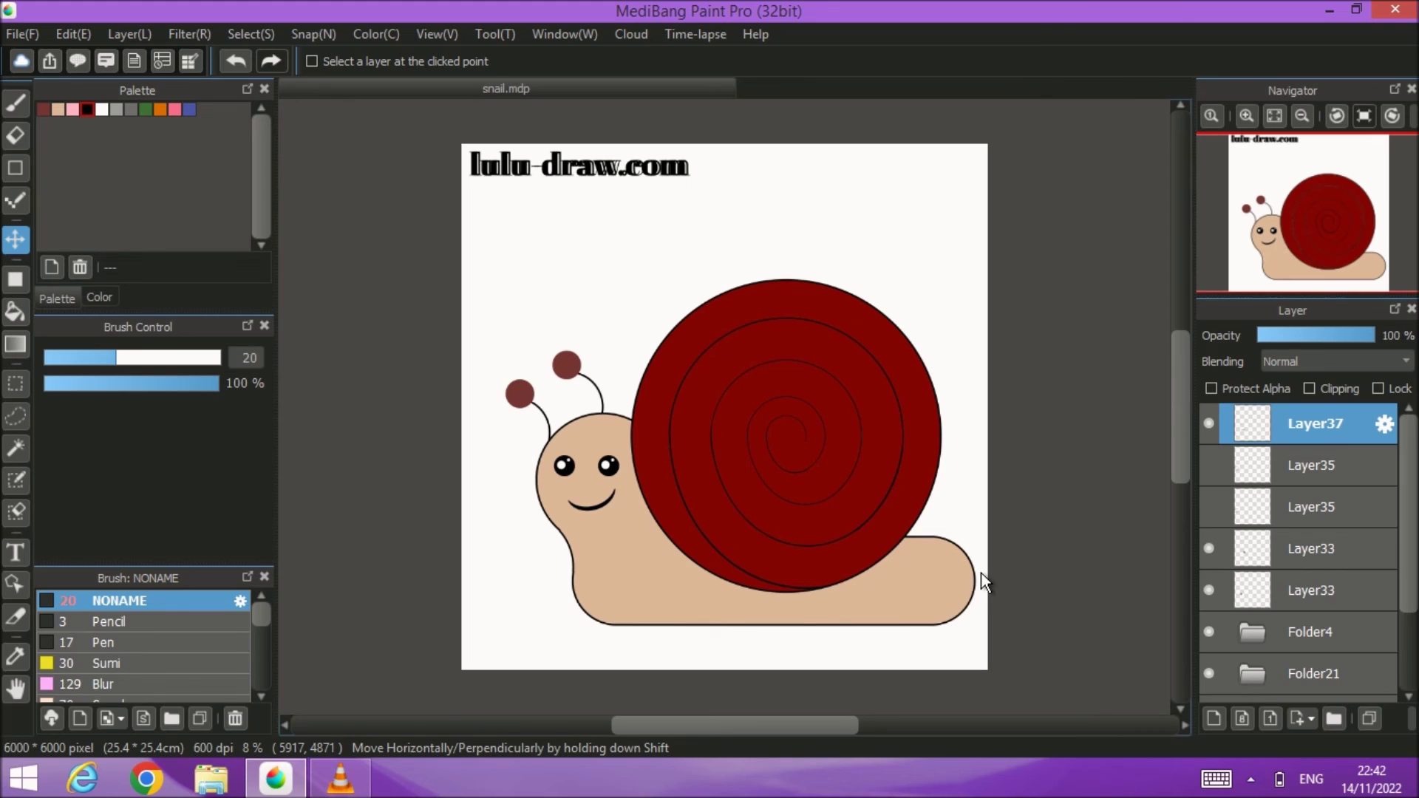
Step: Delete both hidden Layer35 ellipse layers
click(1302, 467)
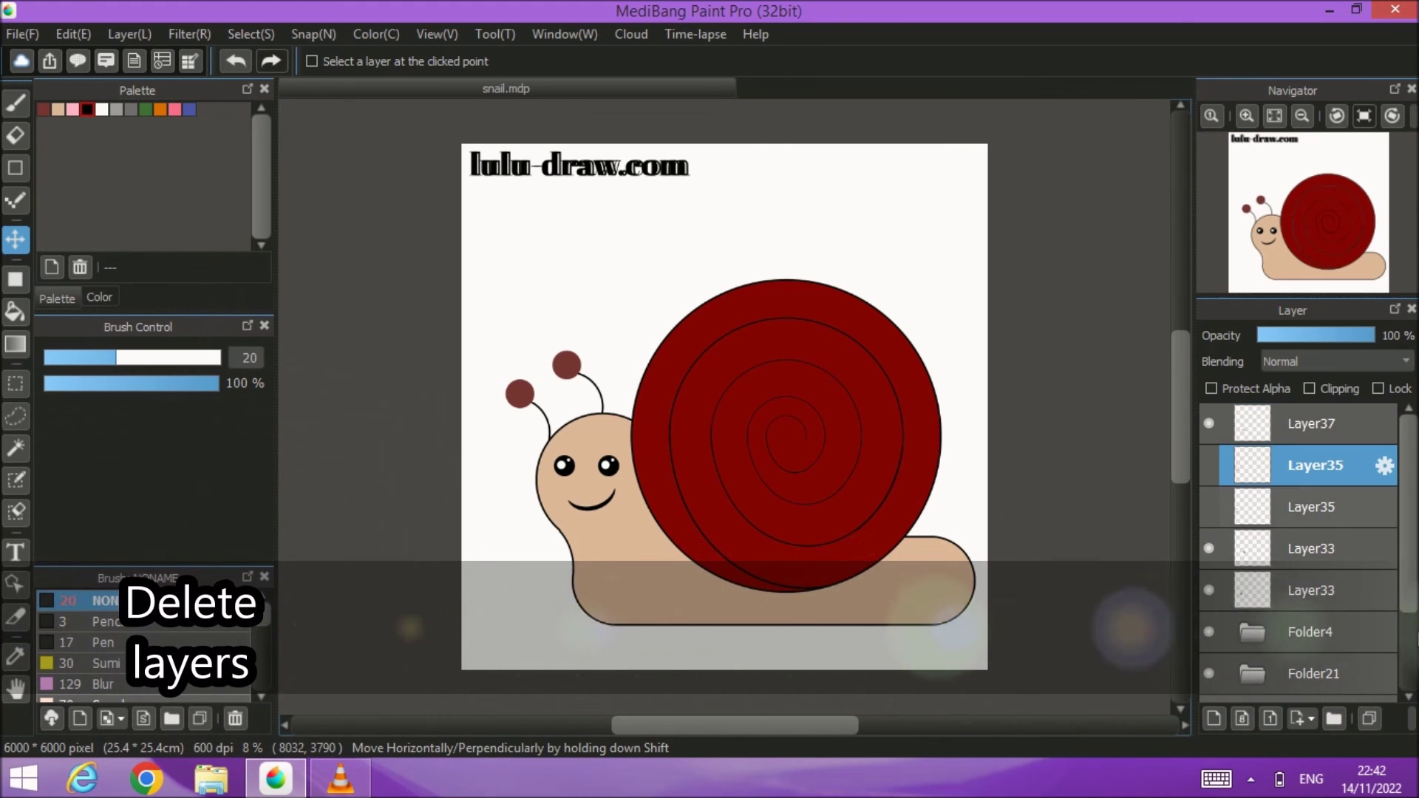
click(1411, 717)
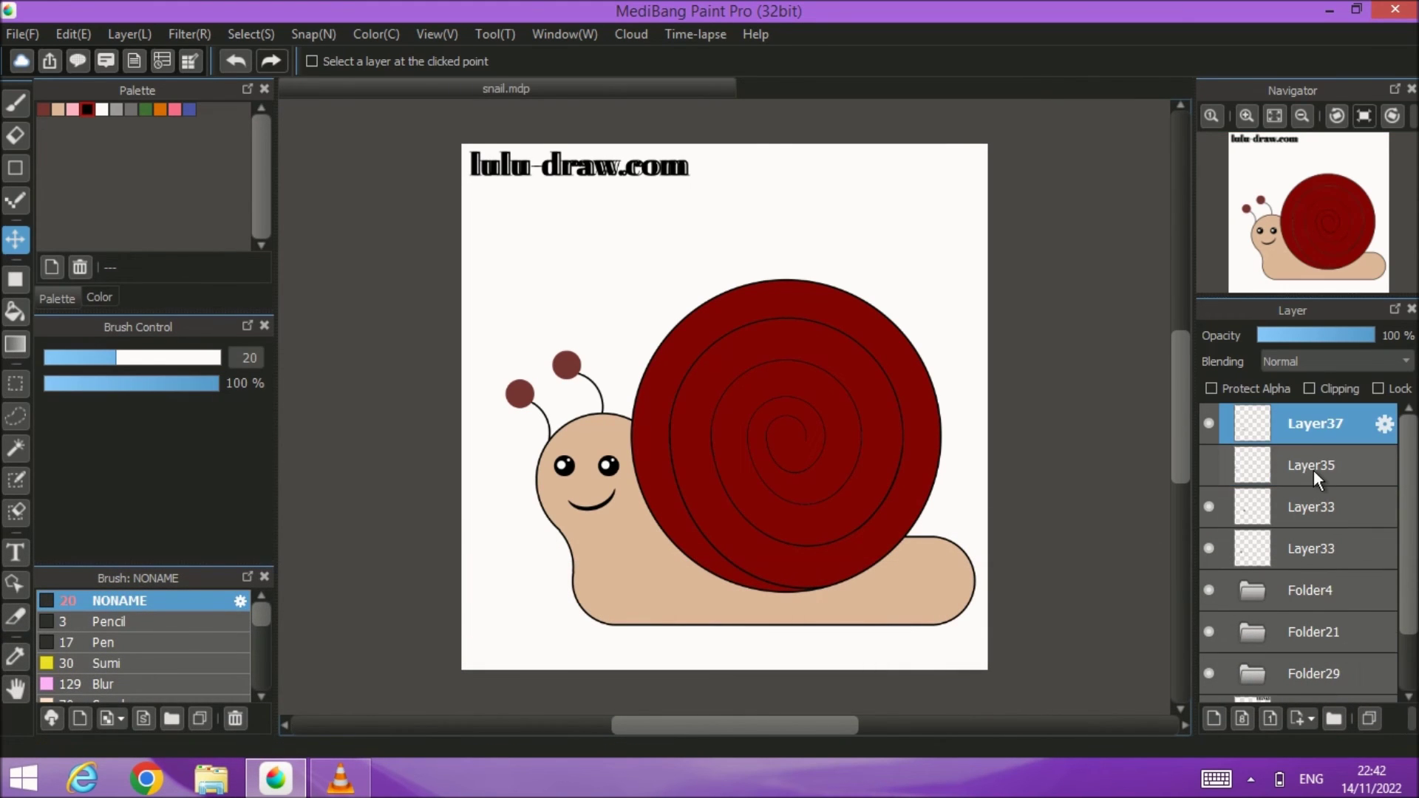
click(1315, 467)
click(1410, 717)
click(1392, 696)
click(1392, 697)
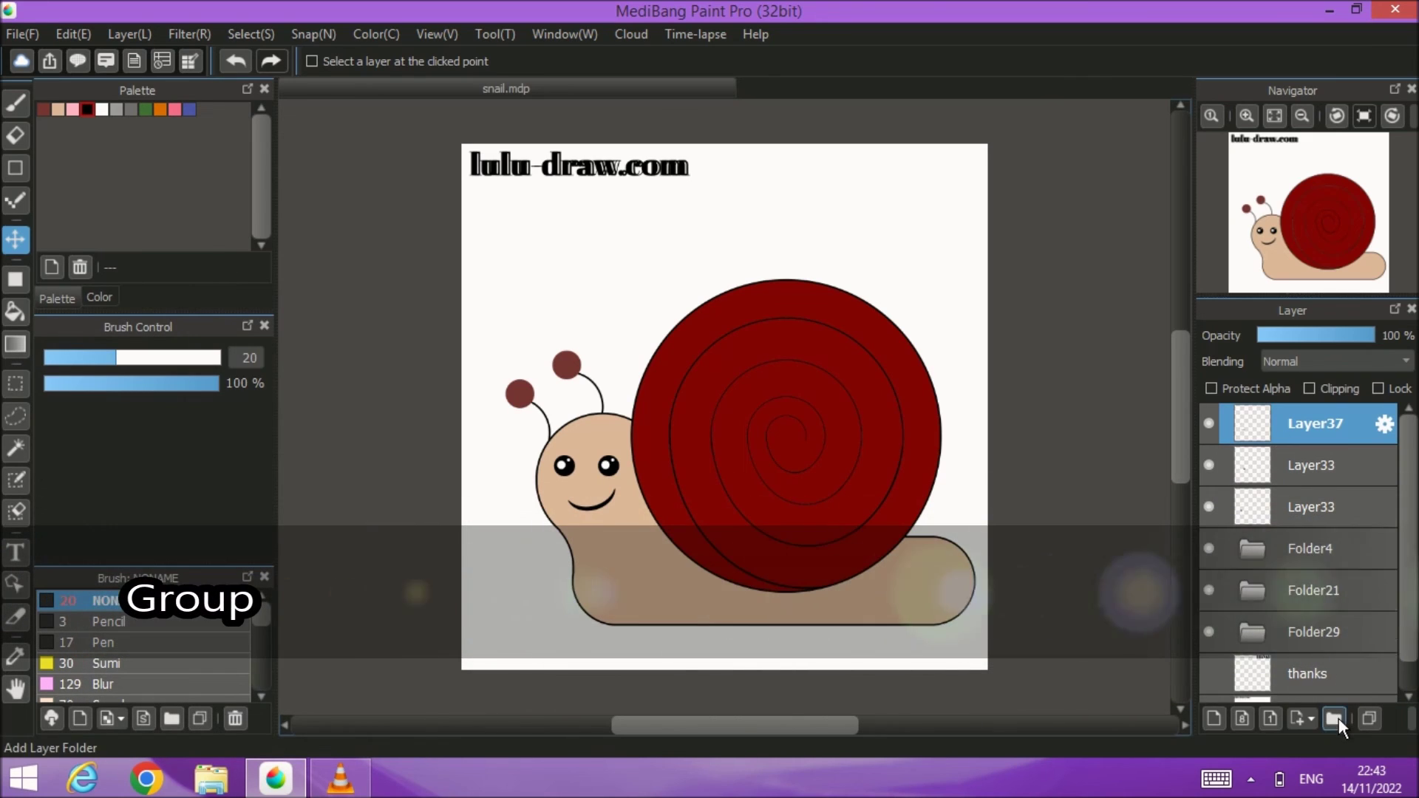
Step: Add a layer folder, move Layer37 and both Layer33 layers into it, and collapse it
click(1334, 718)
click(1315, 465)
shift+click(1304, 548)
drag(1304, 549, 1297, 420)
click(1258, 431)
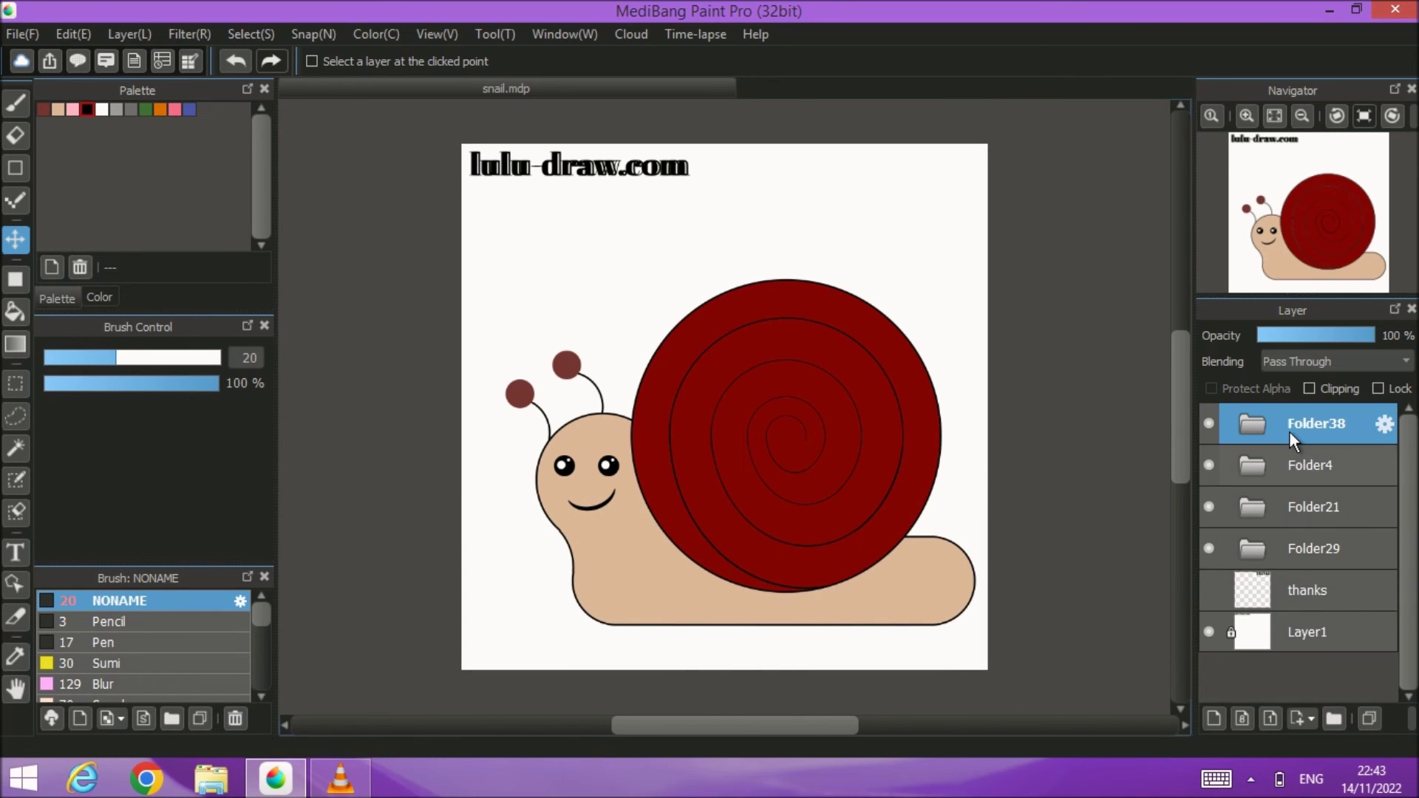
Step: Try to shift all four layer folders together slightly up and to the left, and undo the shift
shift+click(1336, 534)
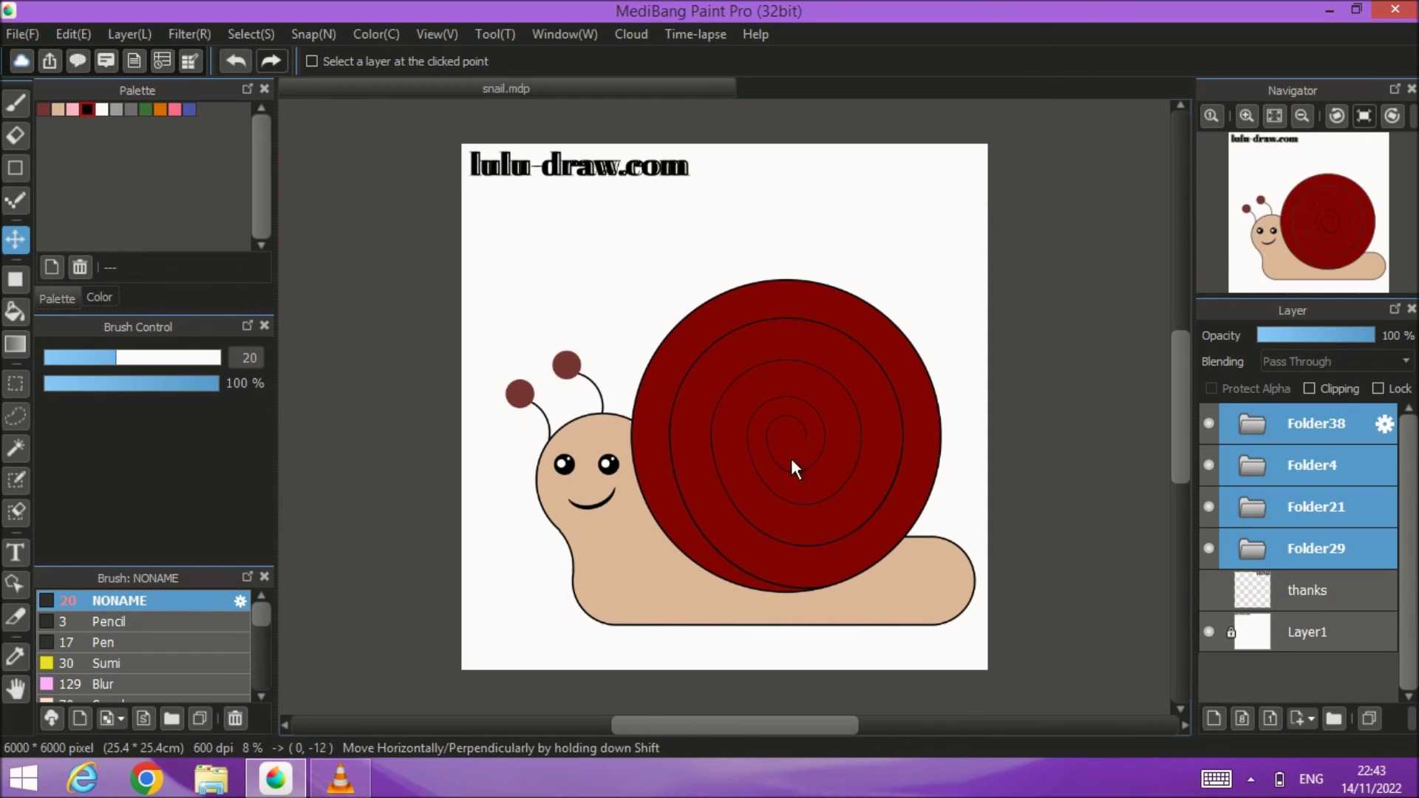
drag(790, 459, 780, 439)
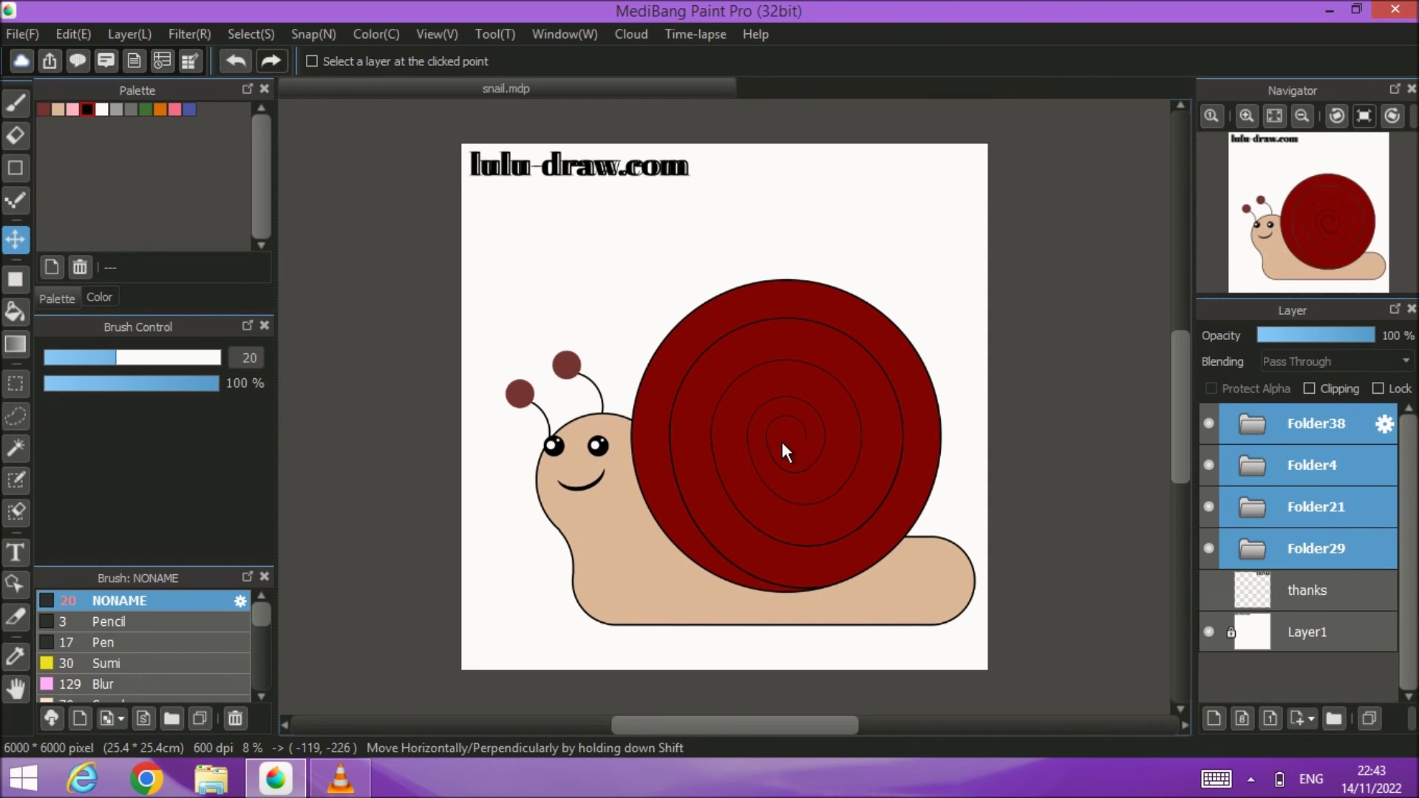
click(237, 63)
scroll(536, 353, up, 5)
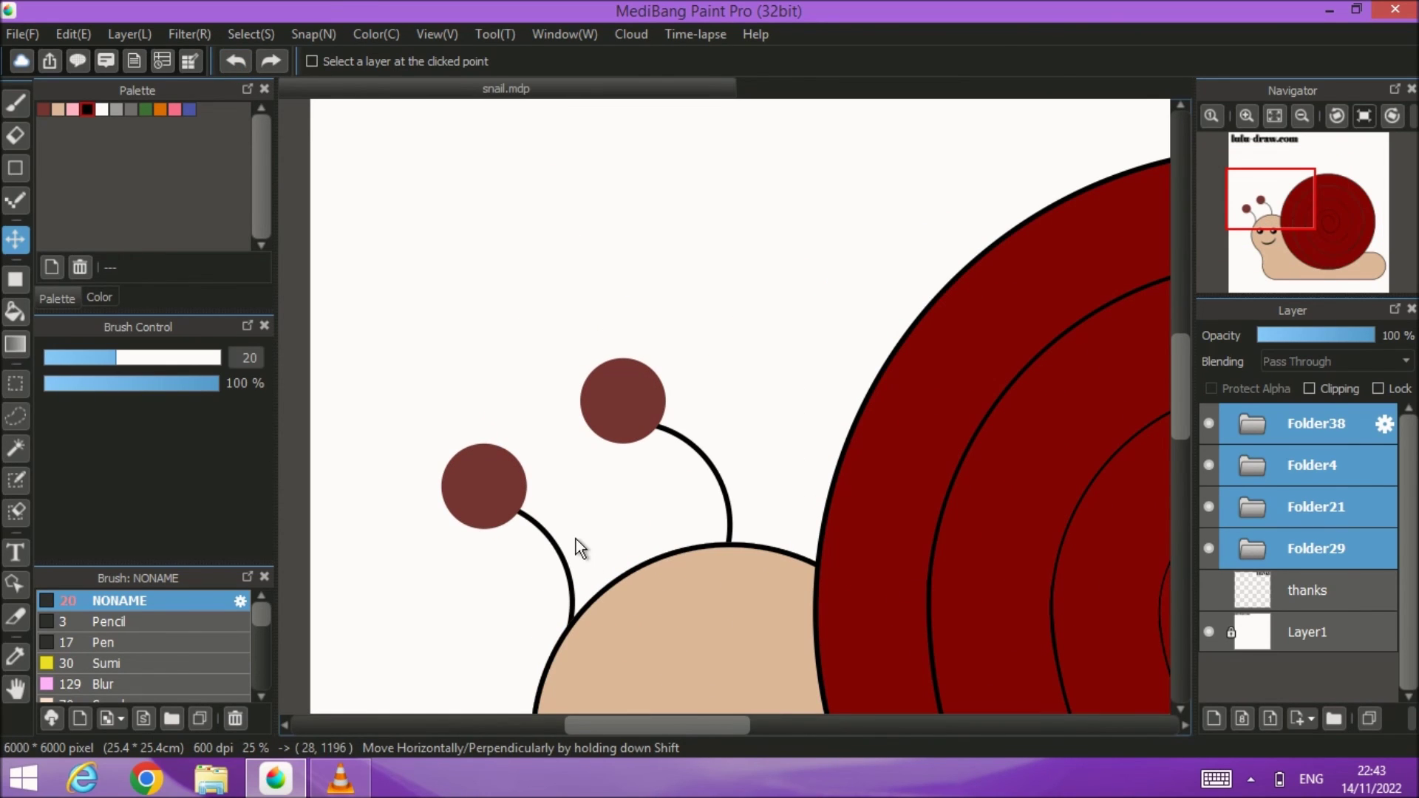
click(235, 62)
scroll(855, 649, up, 5)
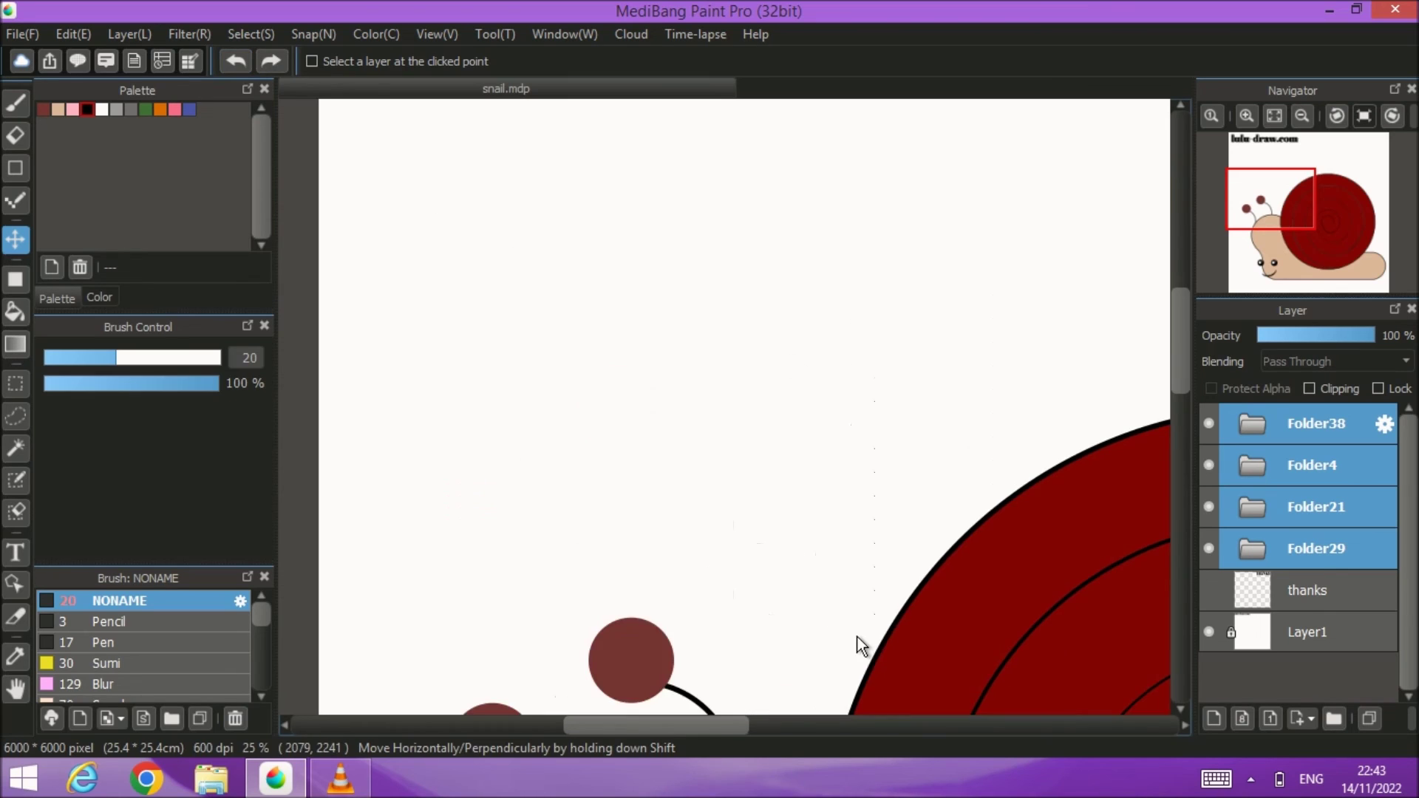
Step: Check Layer1, Folder29, Folder21 and Layer25 by toggling their visibility to find which layer holds the duplicate lulu-draw.com text
click(1208, 632)
click(1208, 632)
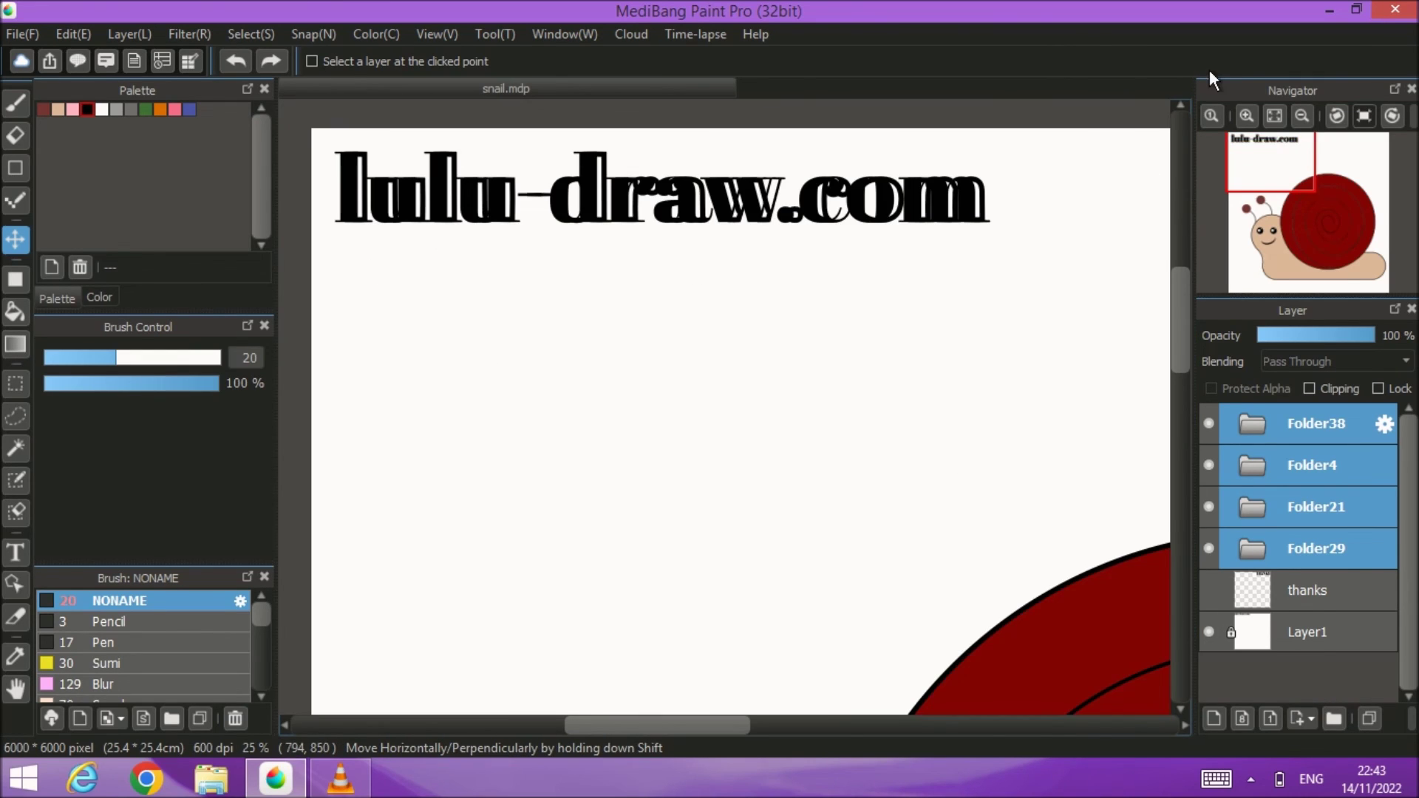
click(1273, 116)
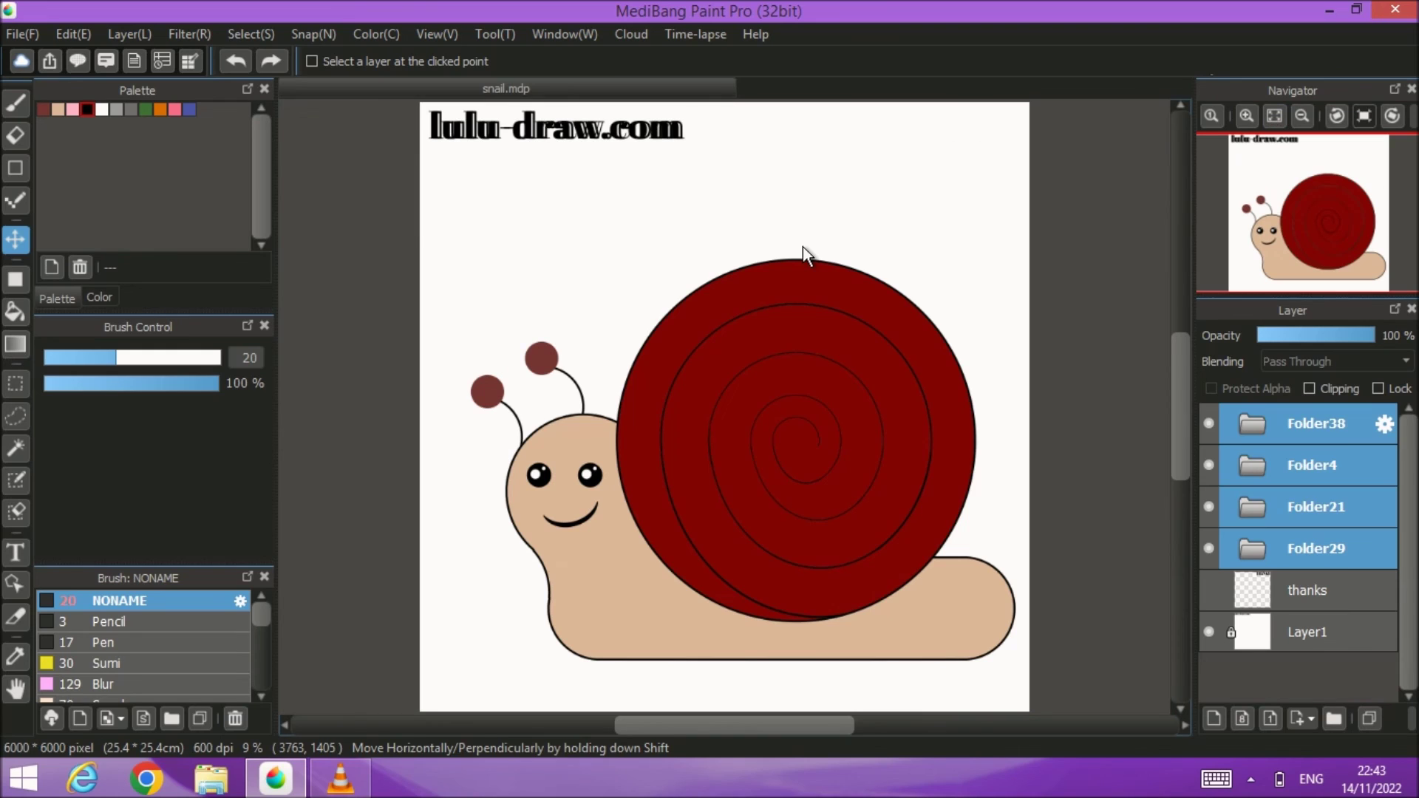
click(1209, 630)
click(1206, 549)
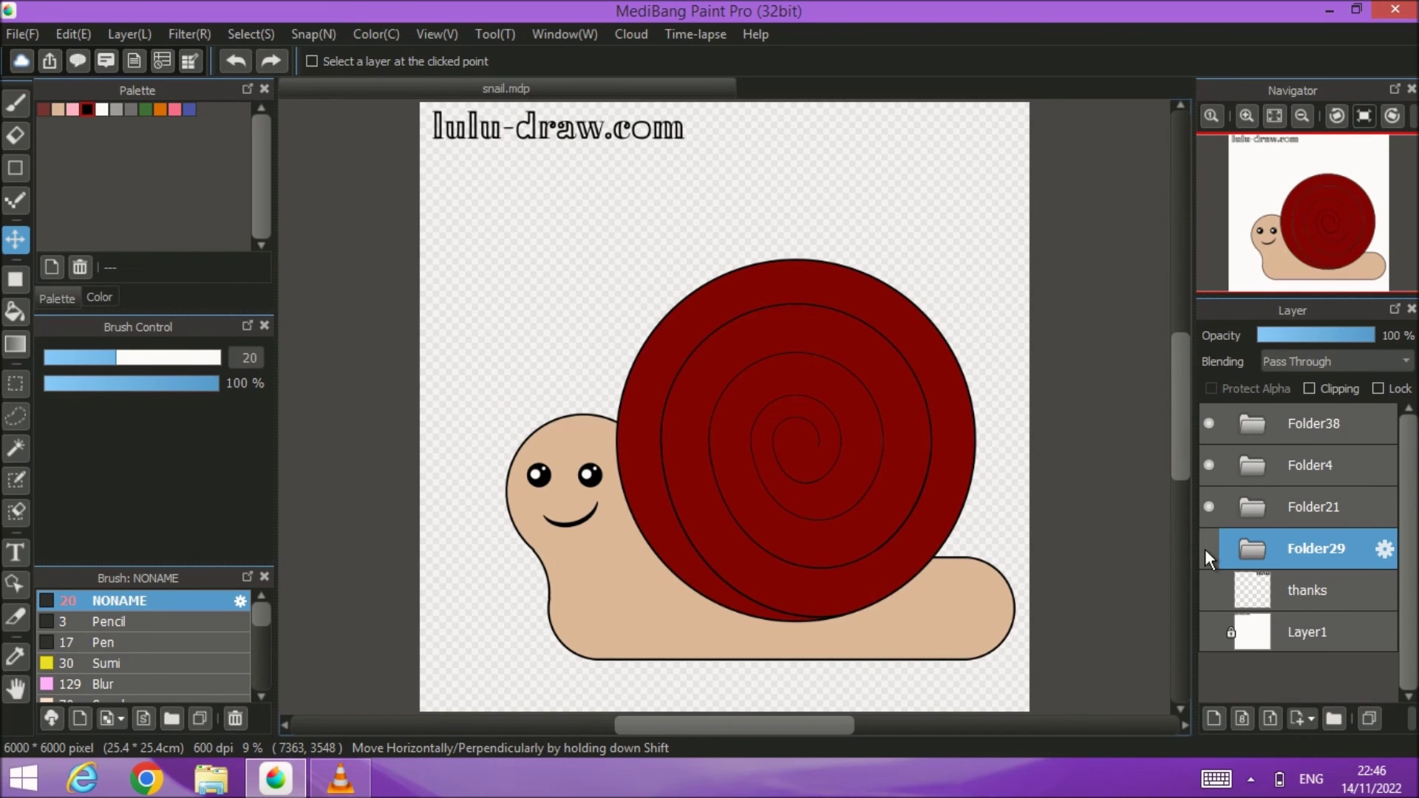
click(1206, 549)
click(1207, 507)
click(1207, 506)
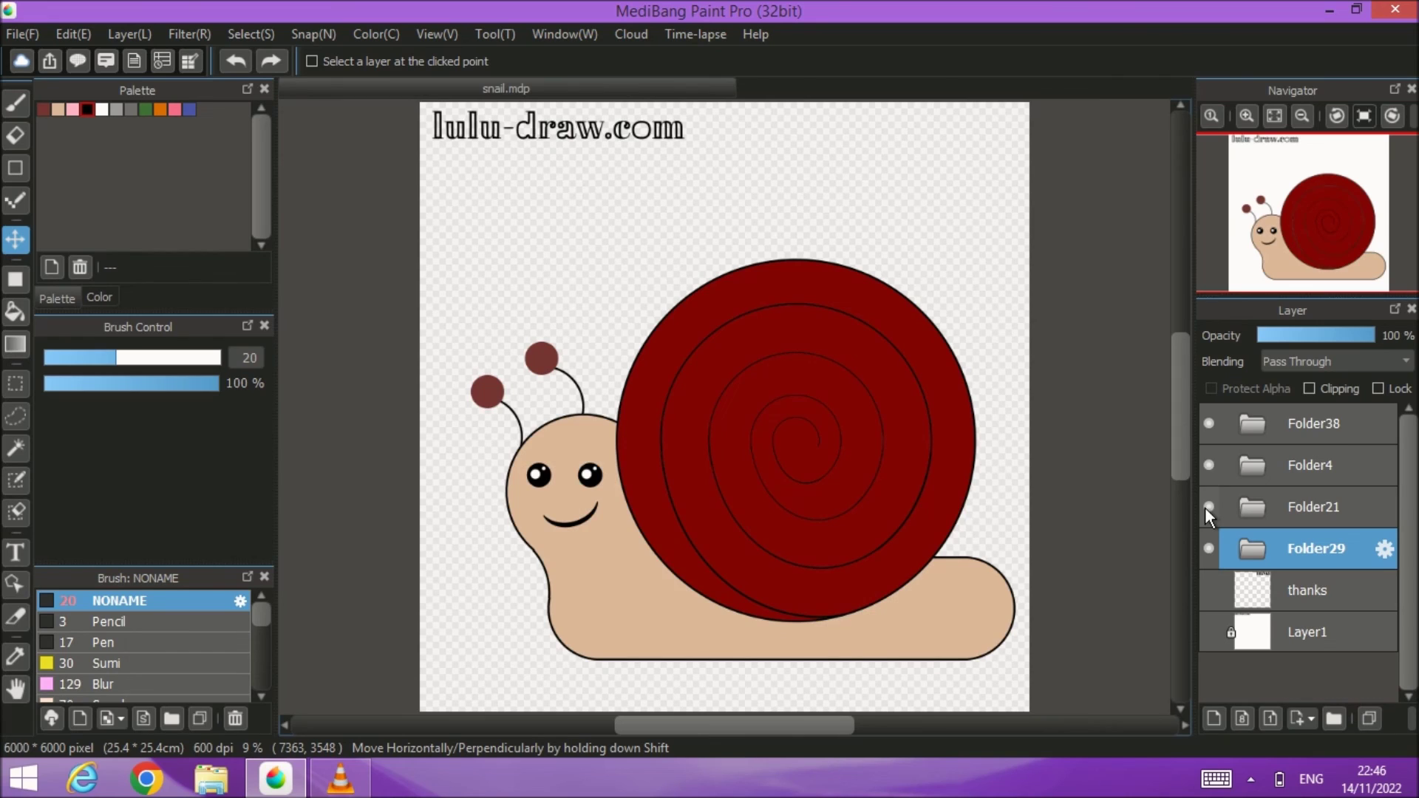
click(1253, 507)
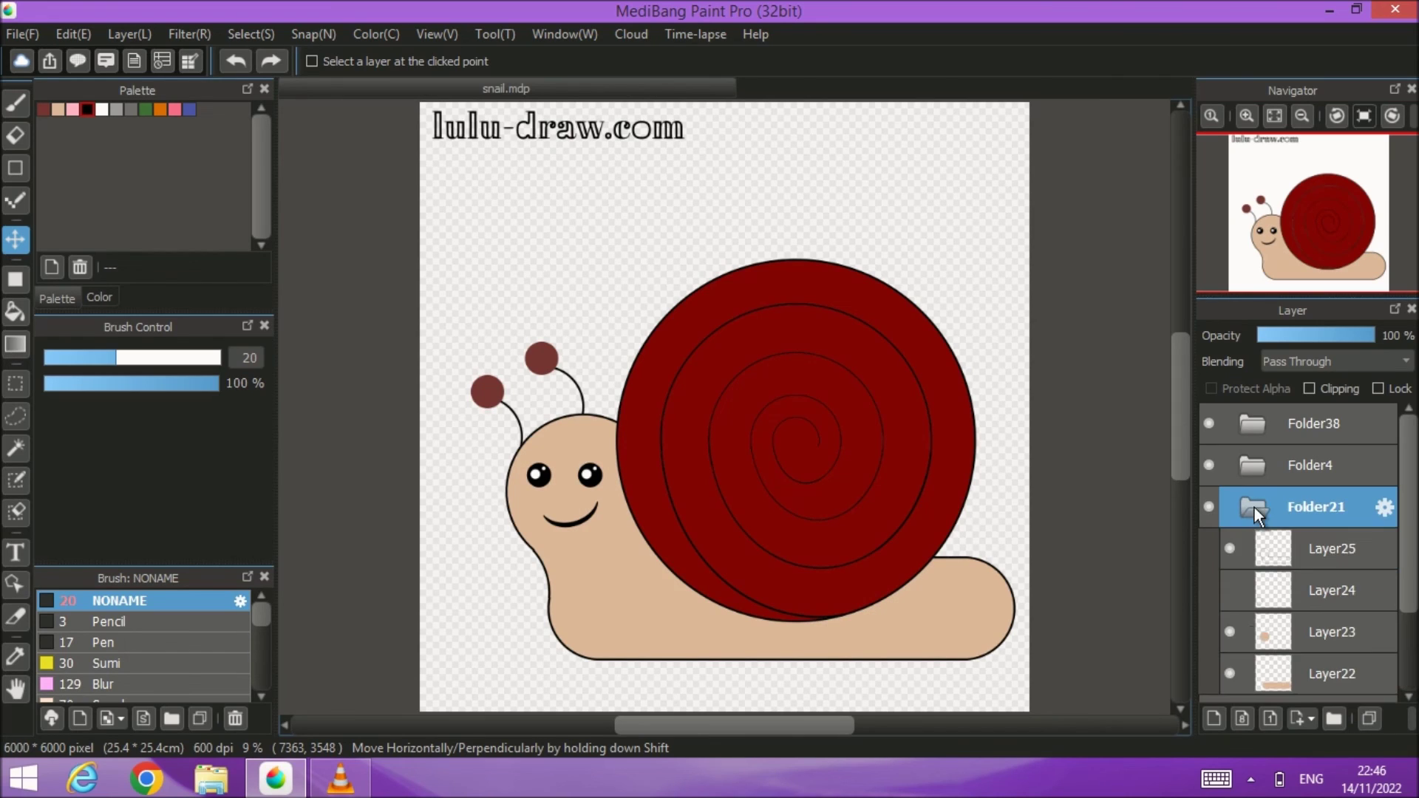
click(1230, 550)
click(1230, 550)
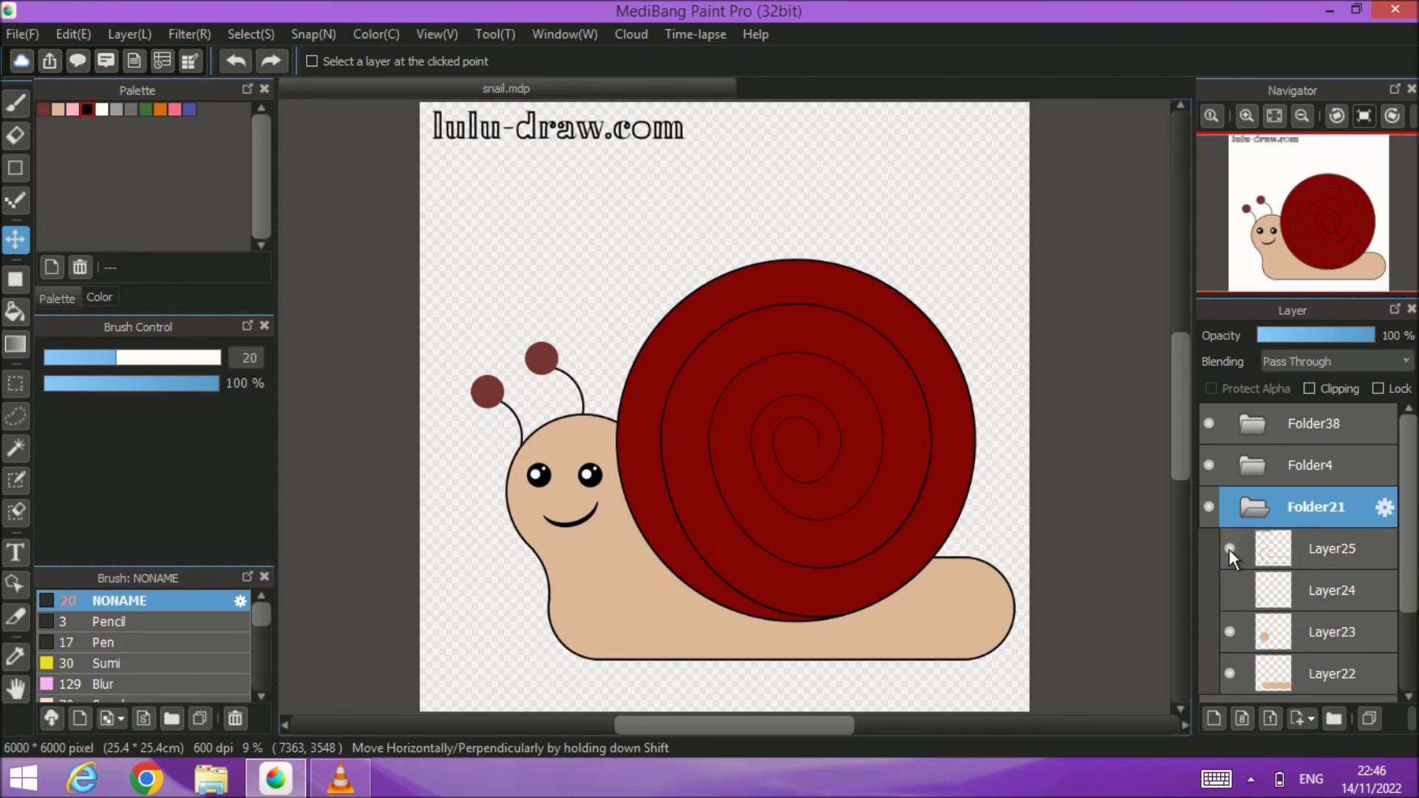
Step: Erase the duplicate lulu-draw.com text from Layer25, collapse Folder21 and show Layer1
click(1286, 548)
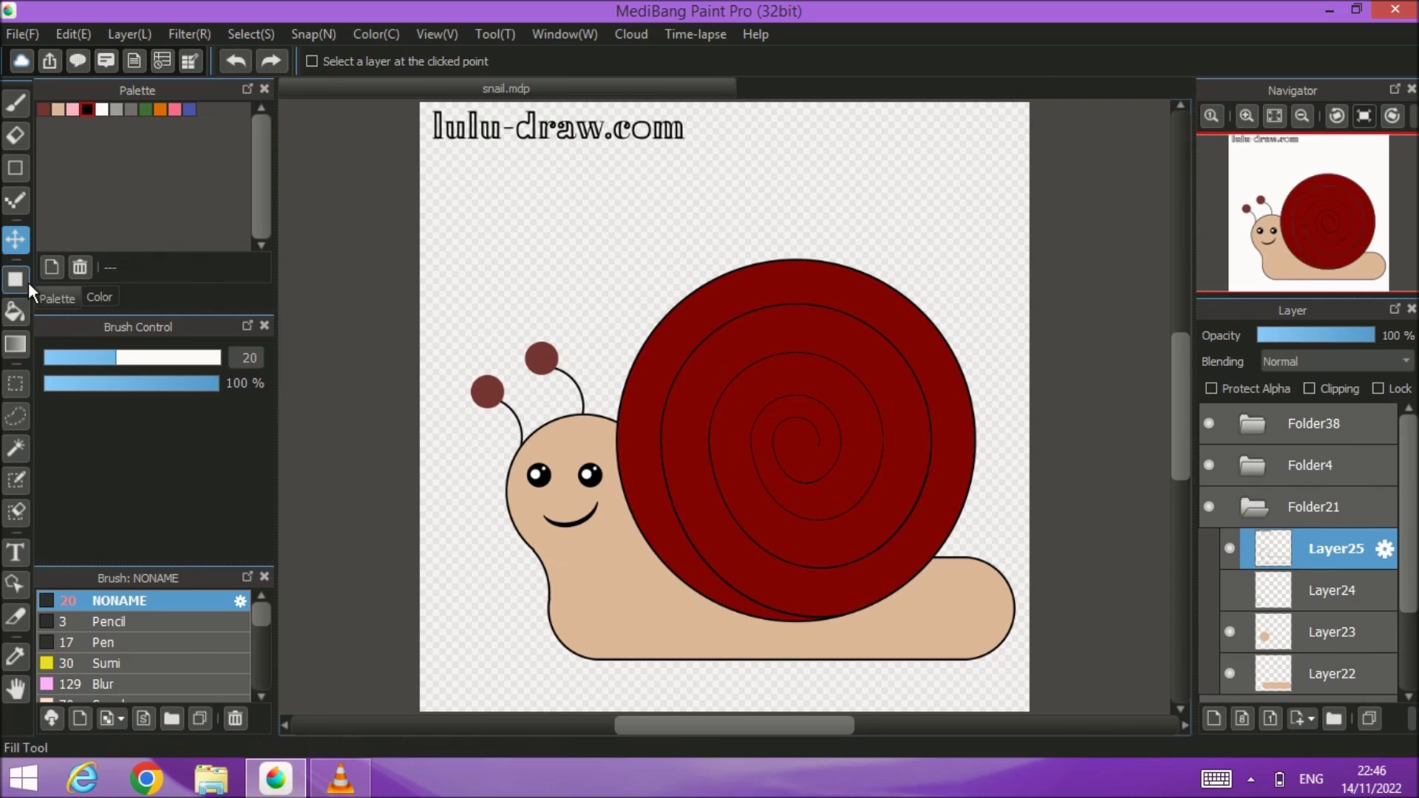
click(16, 137)
mouse_move(460, 159)
mouse_down()
mouse_move(434, 123)
mouse_move(718, 135)
mouse_move(563, 116)
mouse_move(512, 147)
mouse_up()
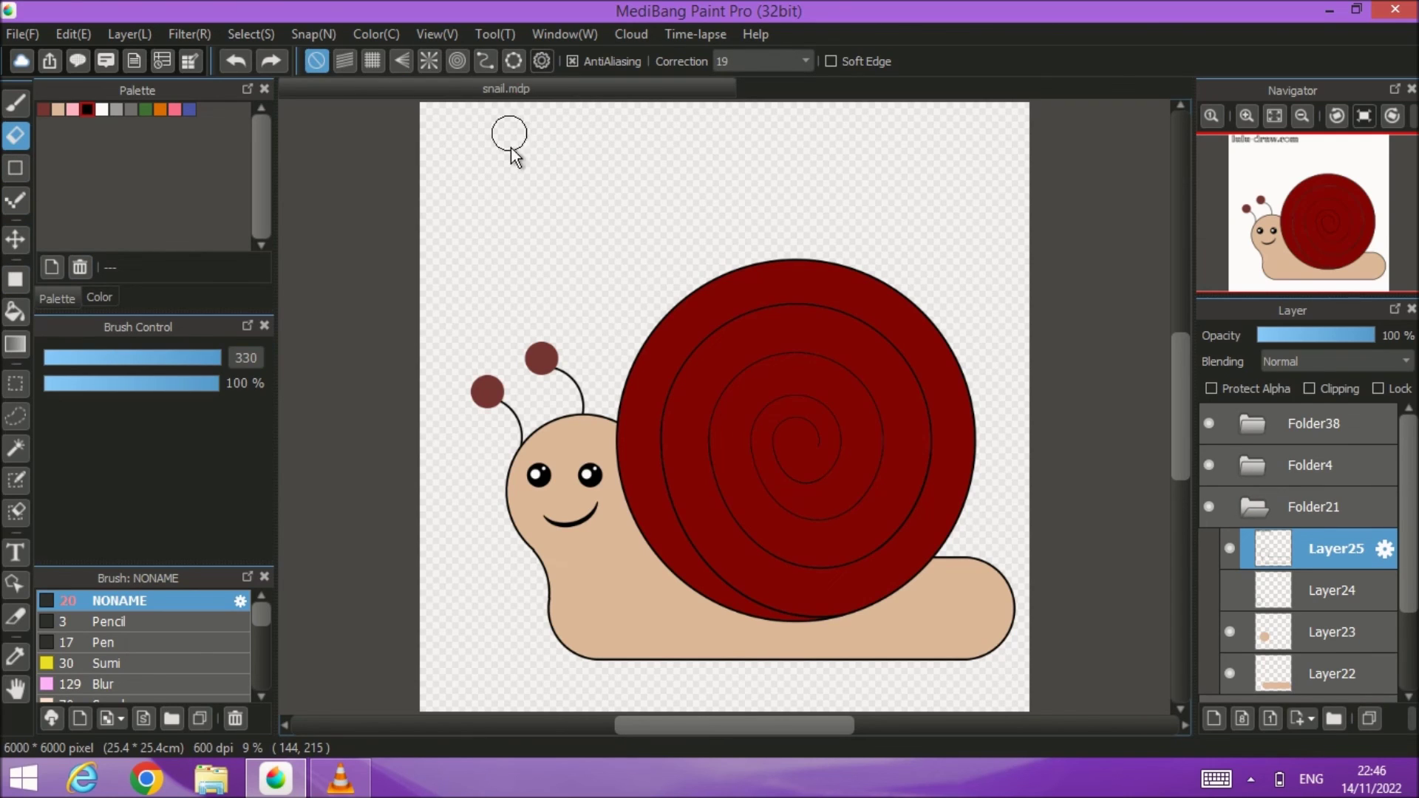
click(1248, 510)
click(1212, 630)
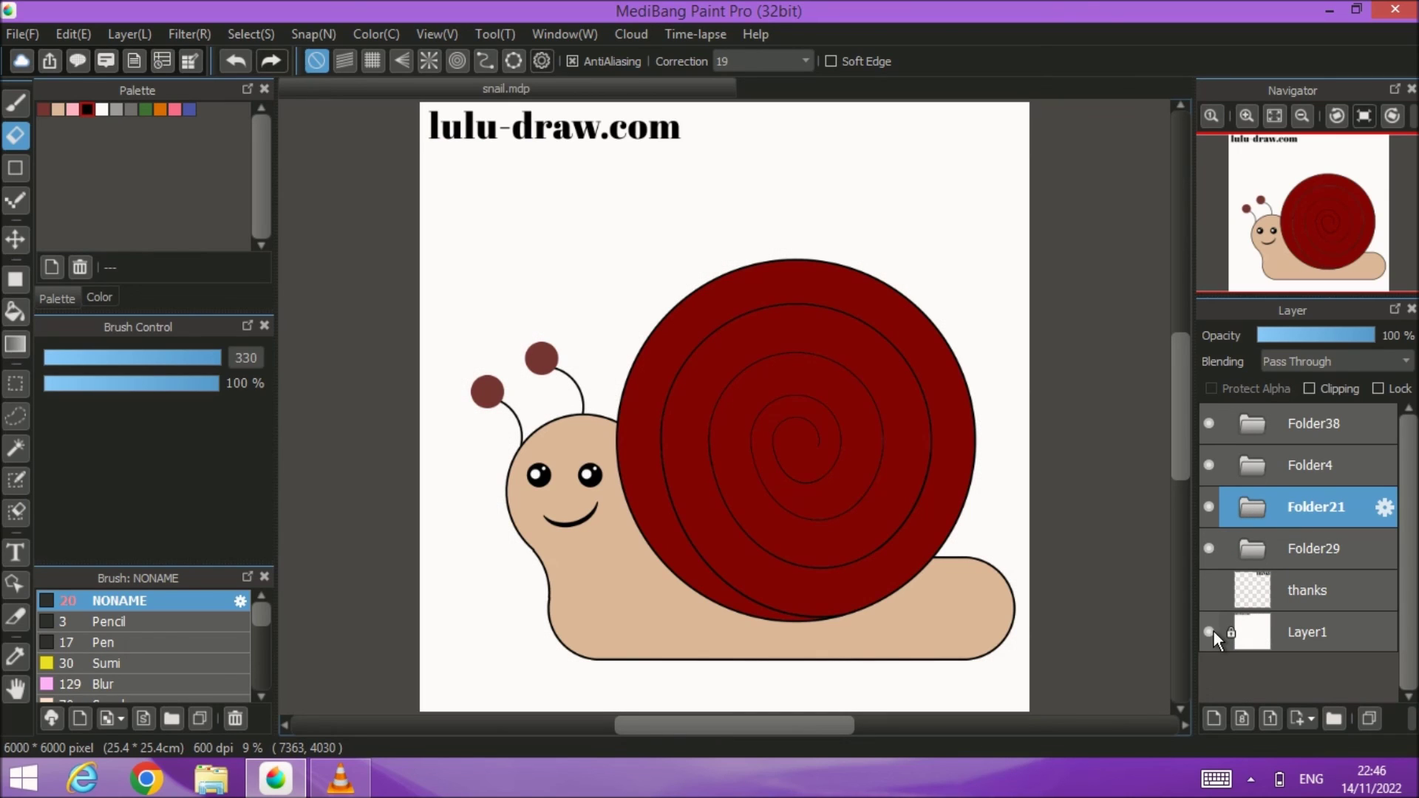
Step: Expand Folder29 and hide Folder21, Folder4, Folder38, Layer1 and both Layer28 stalk layers, keeping only the stalk tips of Layer26 shown
click(1252, 551)
key(i)
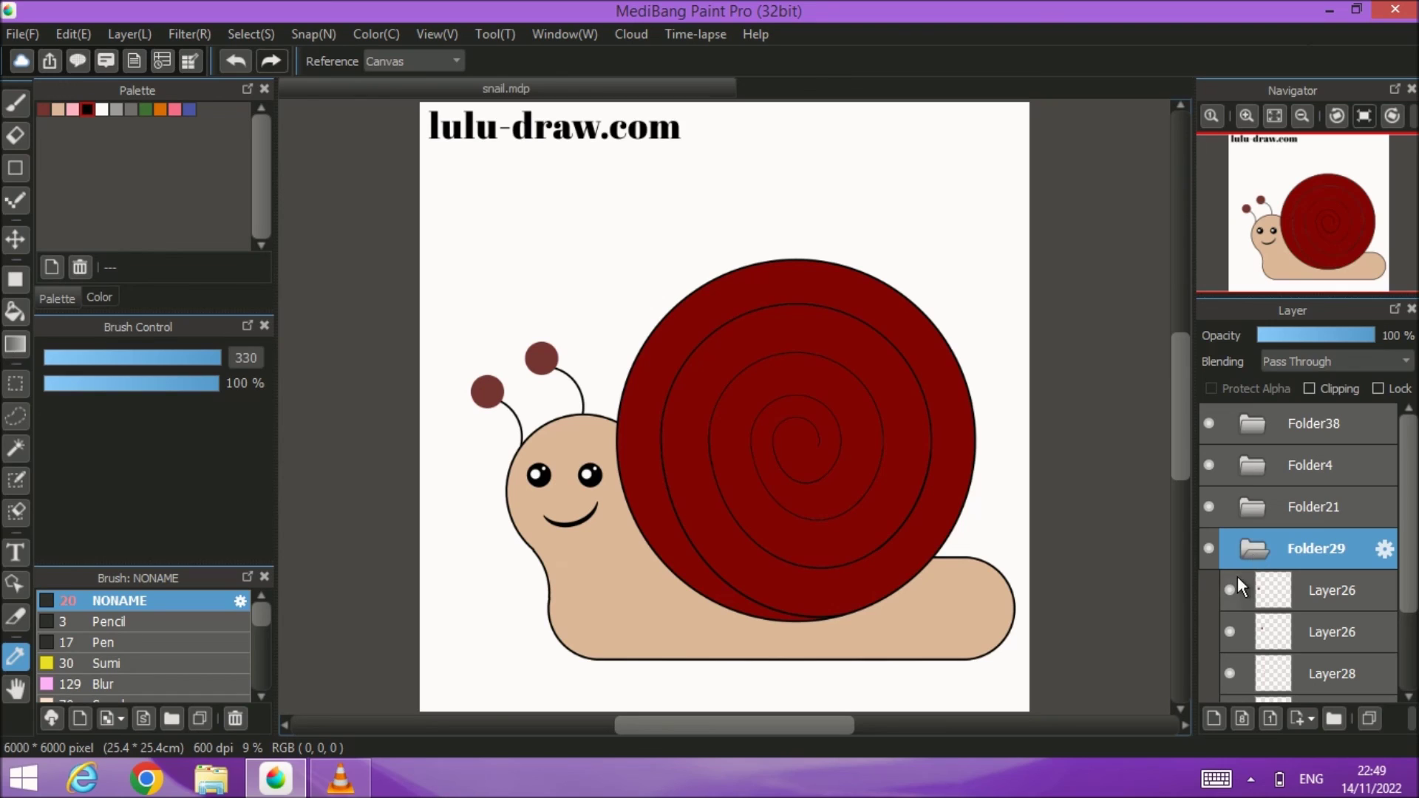
click(1293, 593)
click(1231, 674)
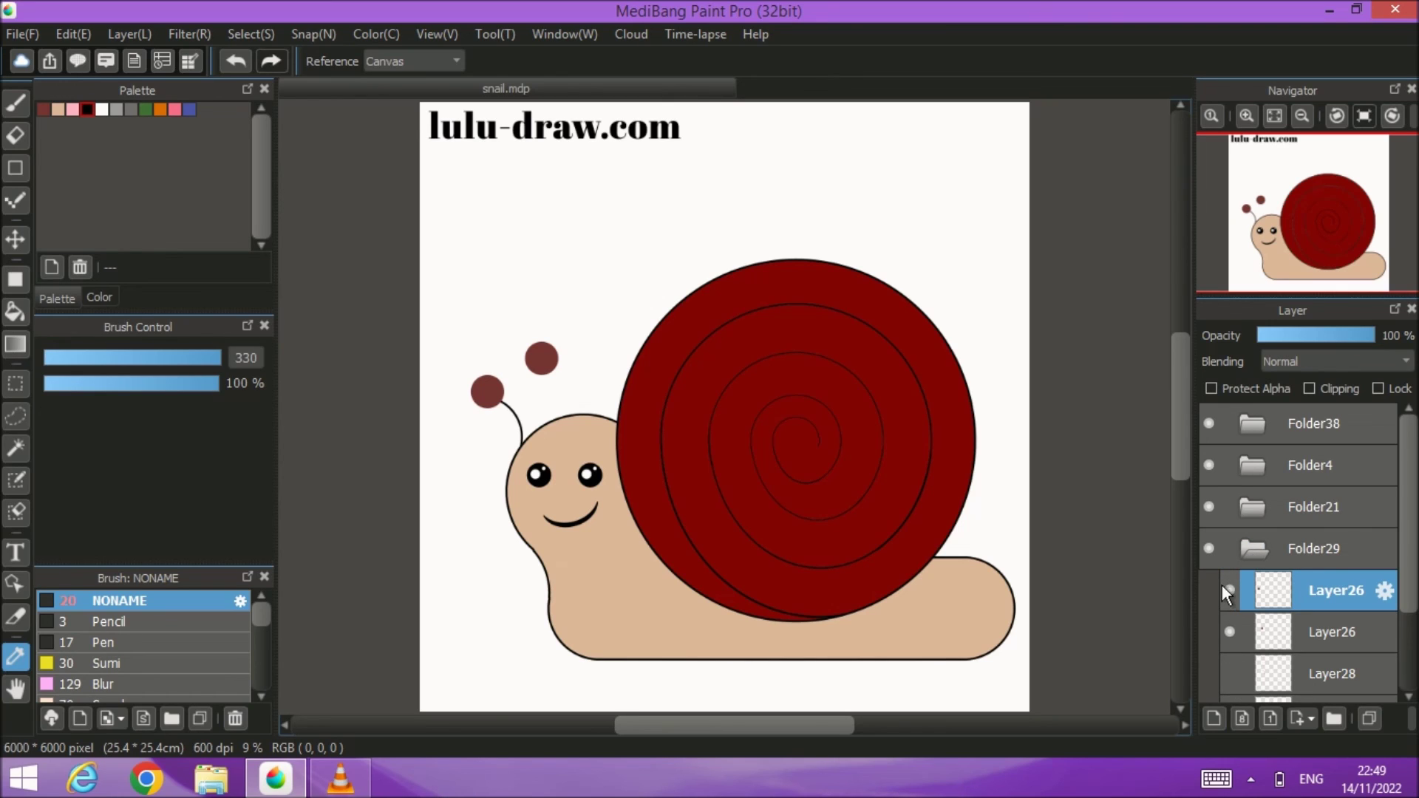
click(1209, 507)
click(1209, 465)
click(1209, 423)
scroll(1212, 601, down, 3)
click(1211, 683)
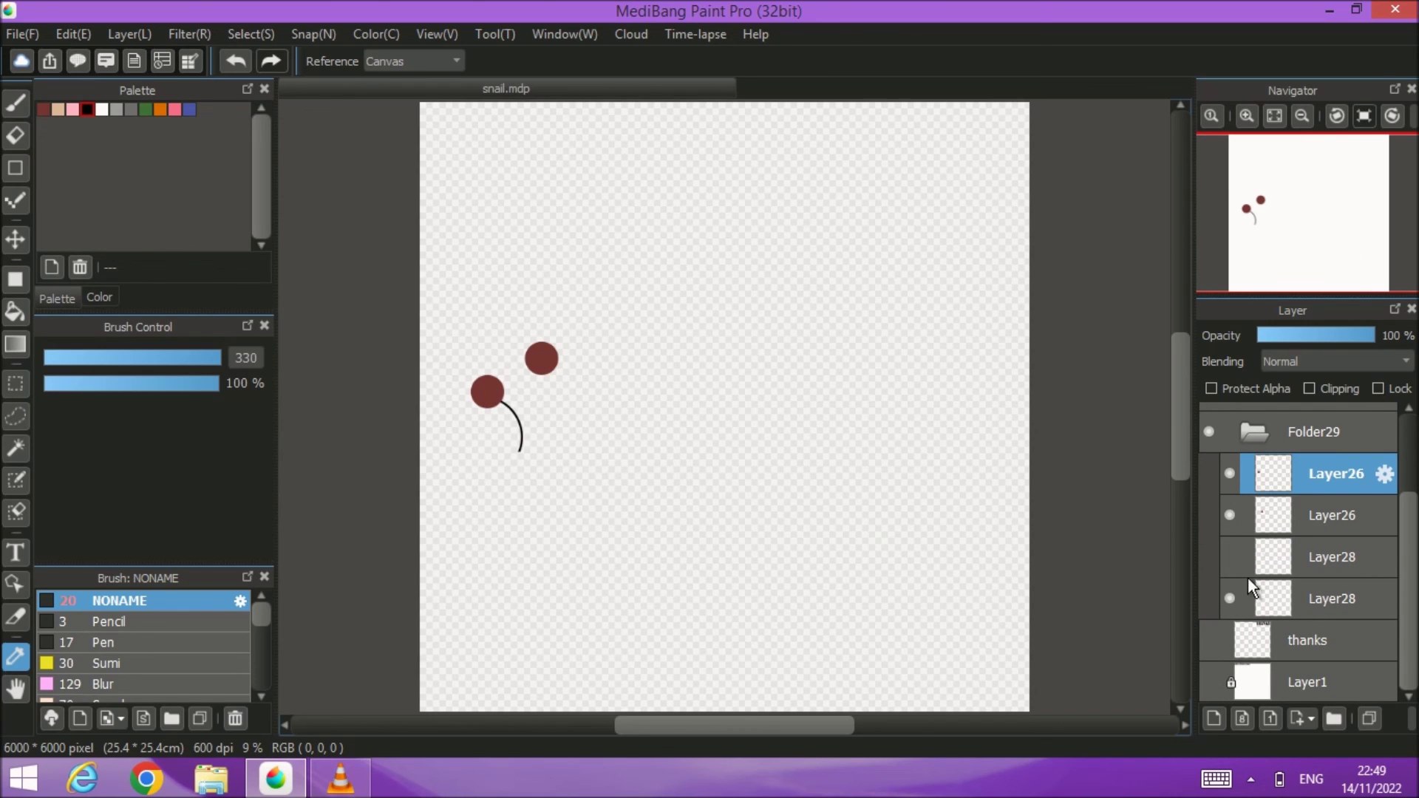
click(1230, 598)
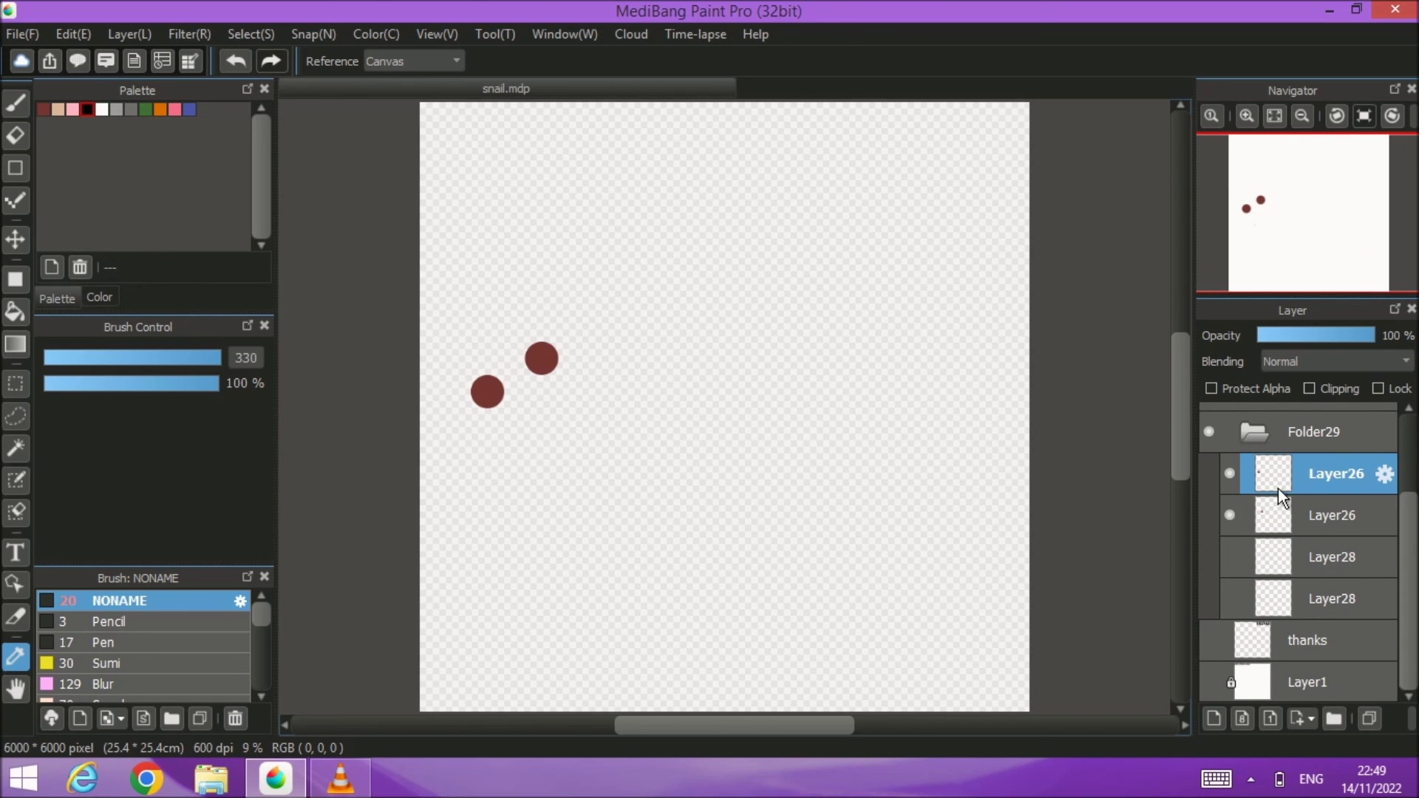
Step: Select both stalk tips by inverting a Magic Wand background selection, draw a black 20-pixel Outside selection border on Layer26, and deselect
click(16, 445)
click(507, 458)
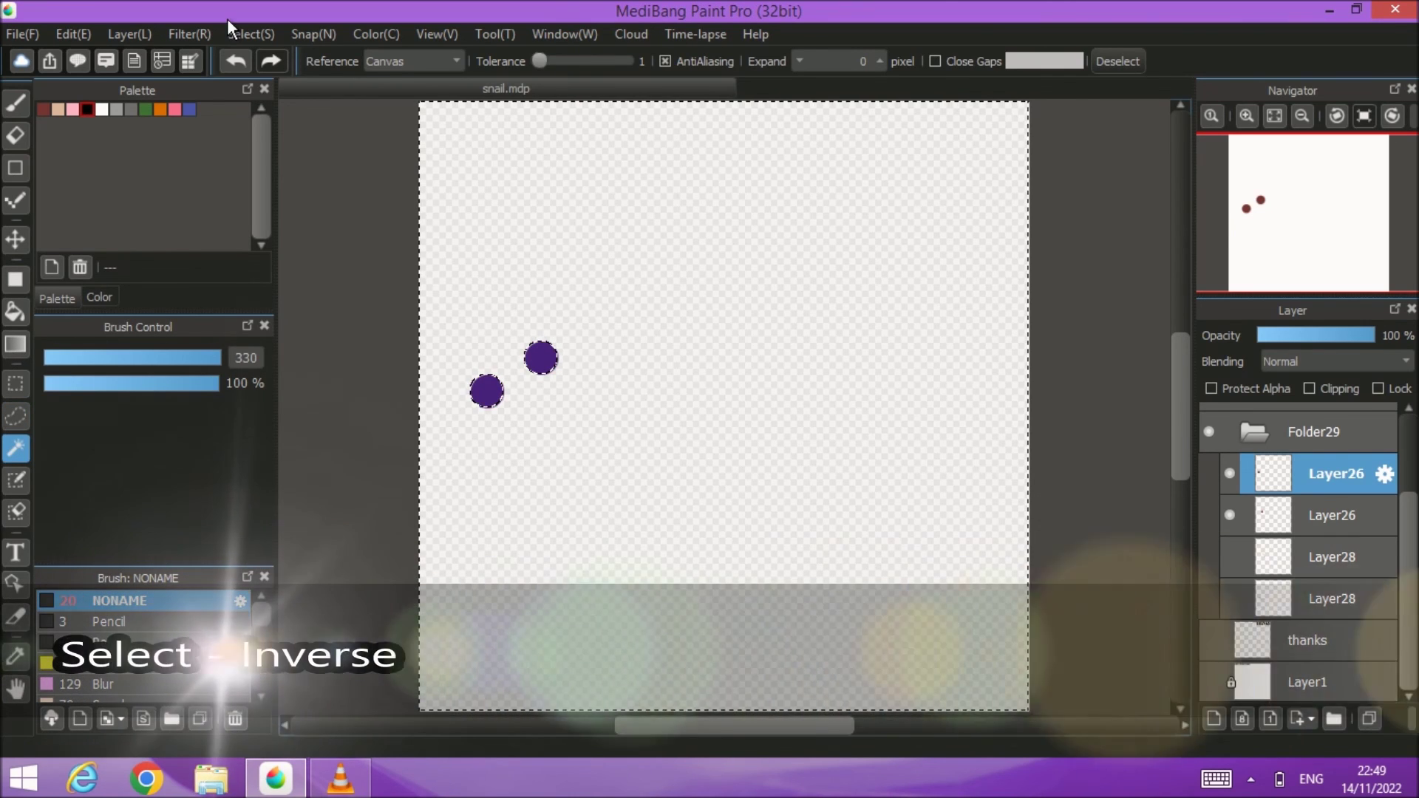
click(237, 31)
click(275, 117)
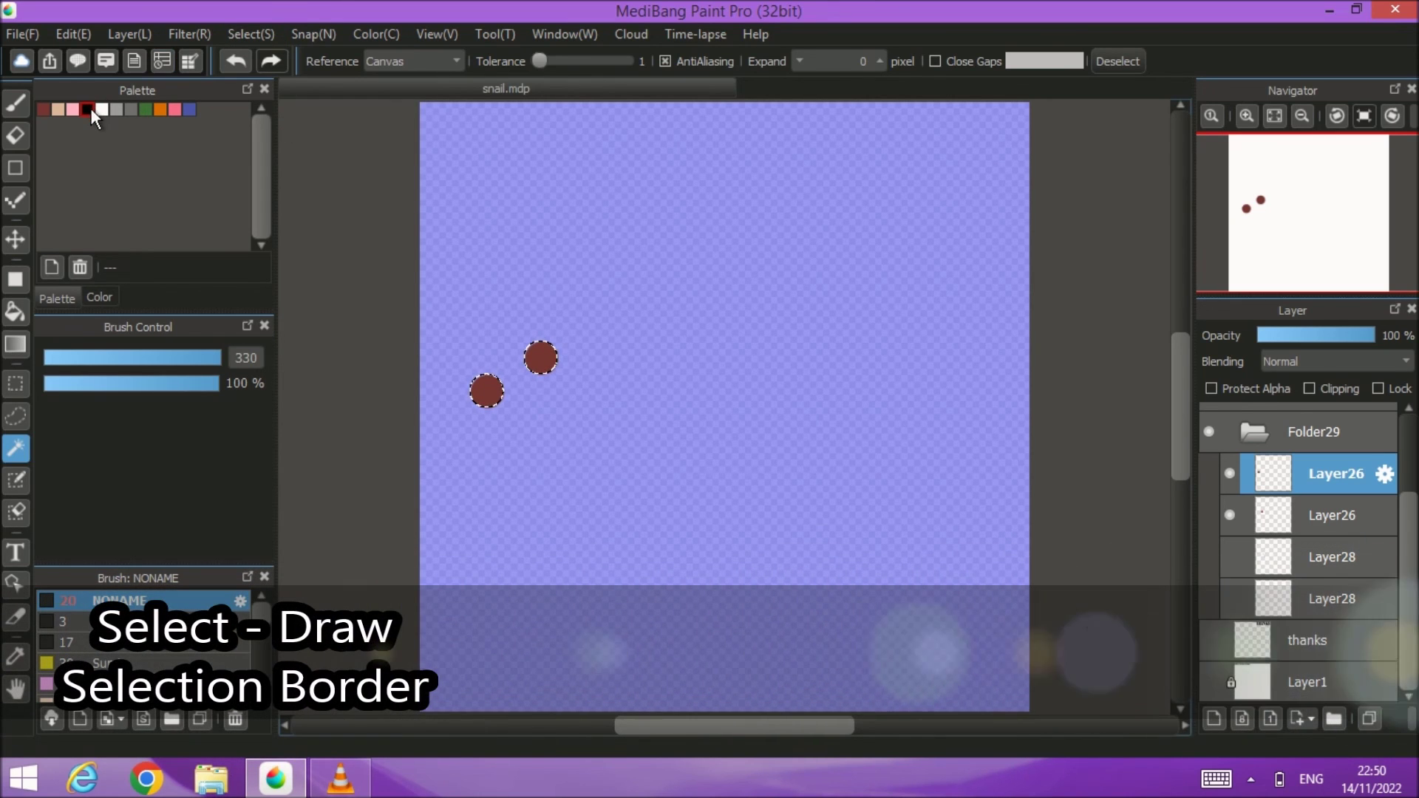
click(247, 34)
click(320, 344)
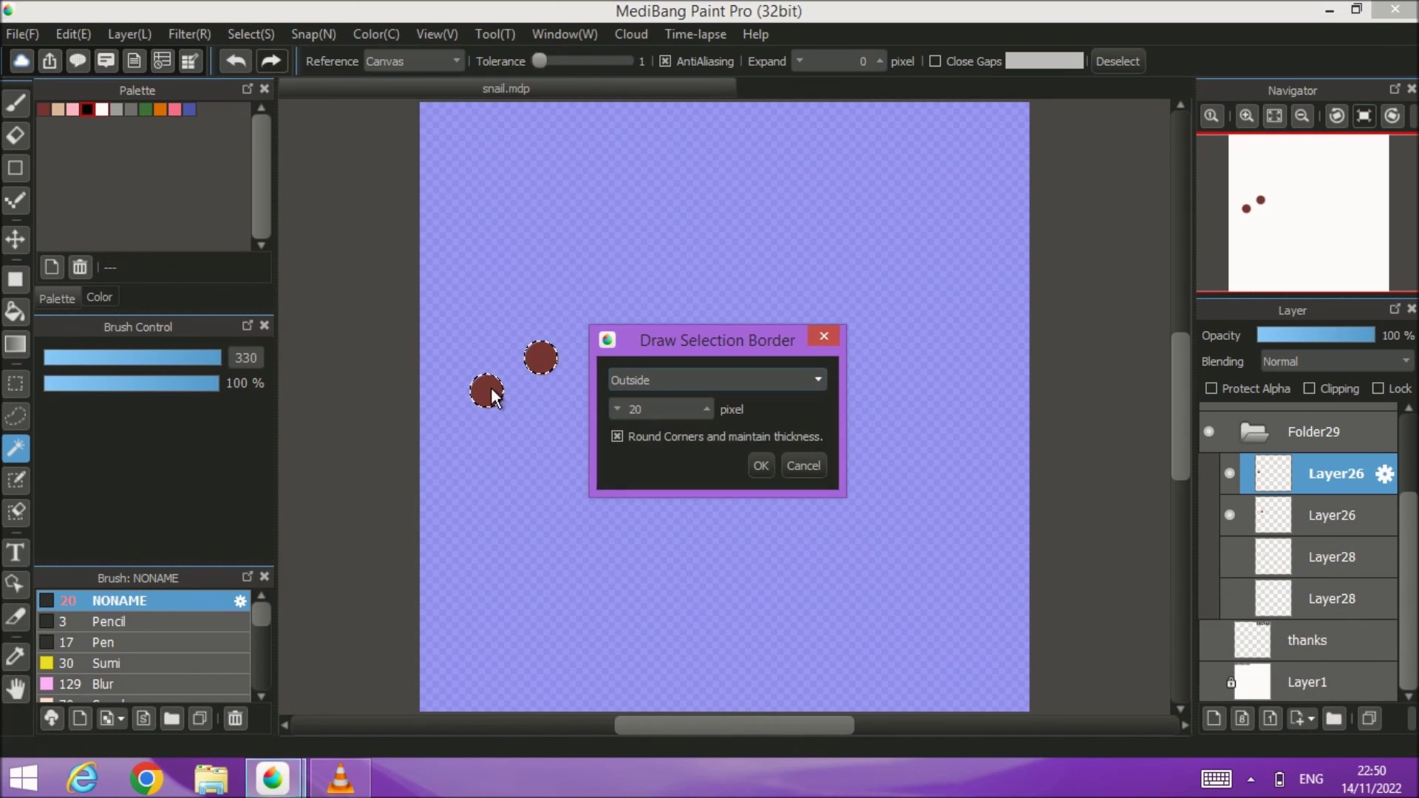
click(765, 463)
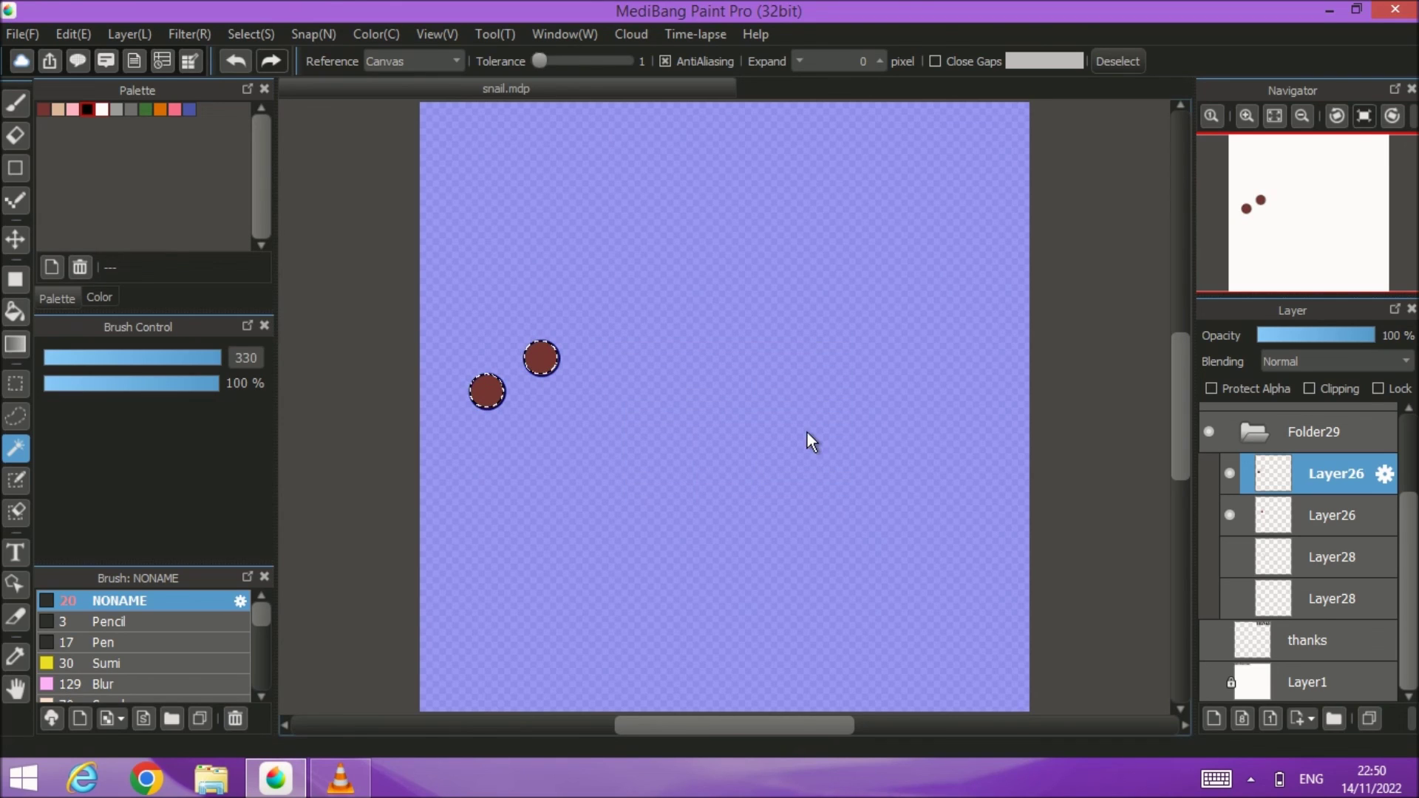
click(1135, 62)
Step: Show both Layer28 stalk layers, collapse Folder29, and show Folder21, Folder4 and Folder38 again
click(1230, 557)
click(1229, 598)
click(1244, 430)
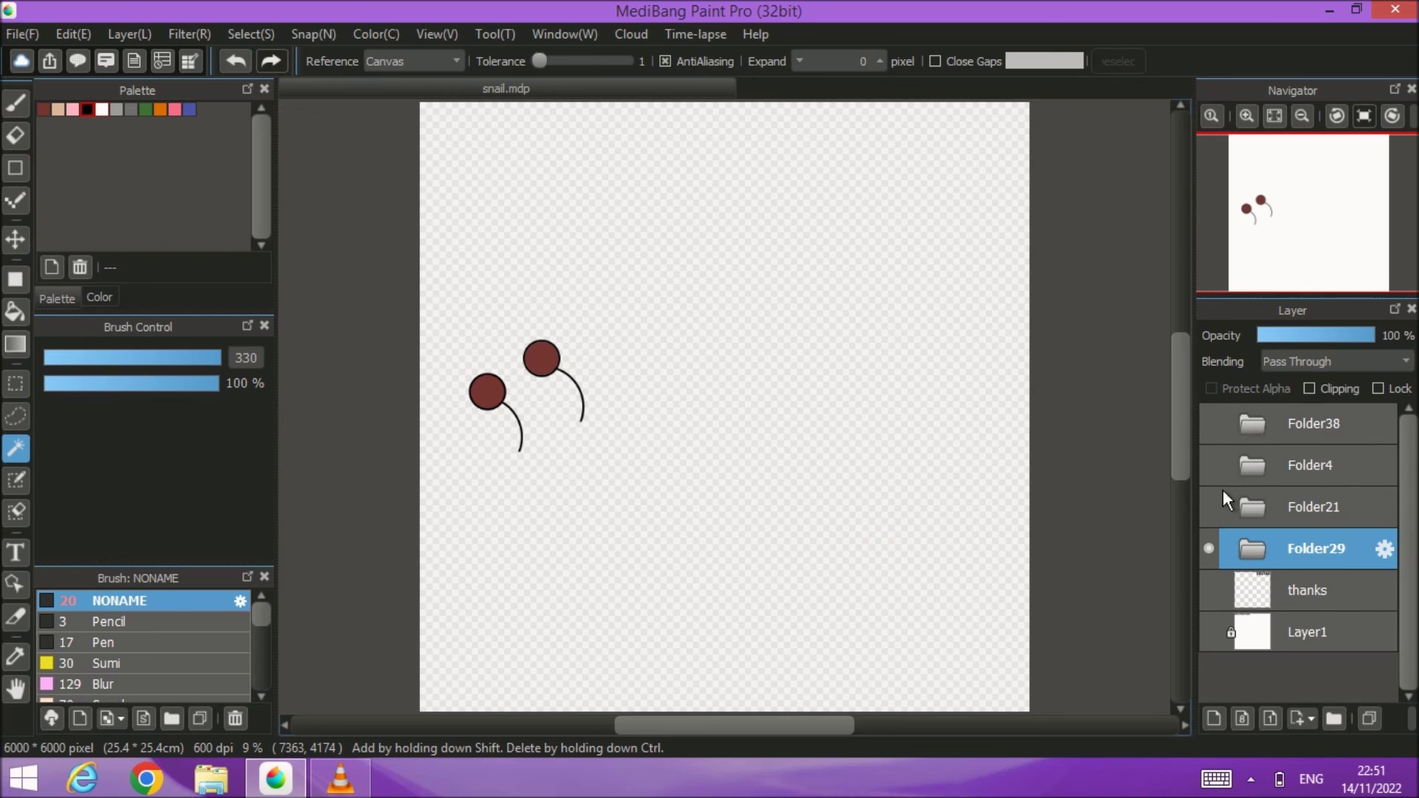
click(1209, 506)
click(1209, 465)
click(1209, 423)
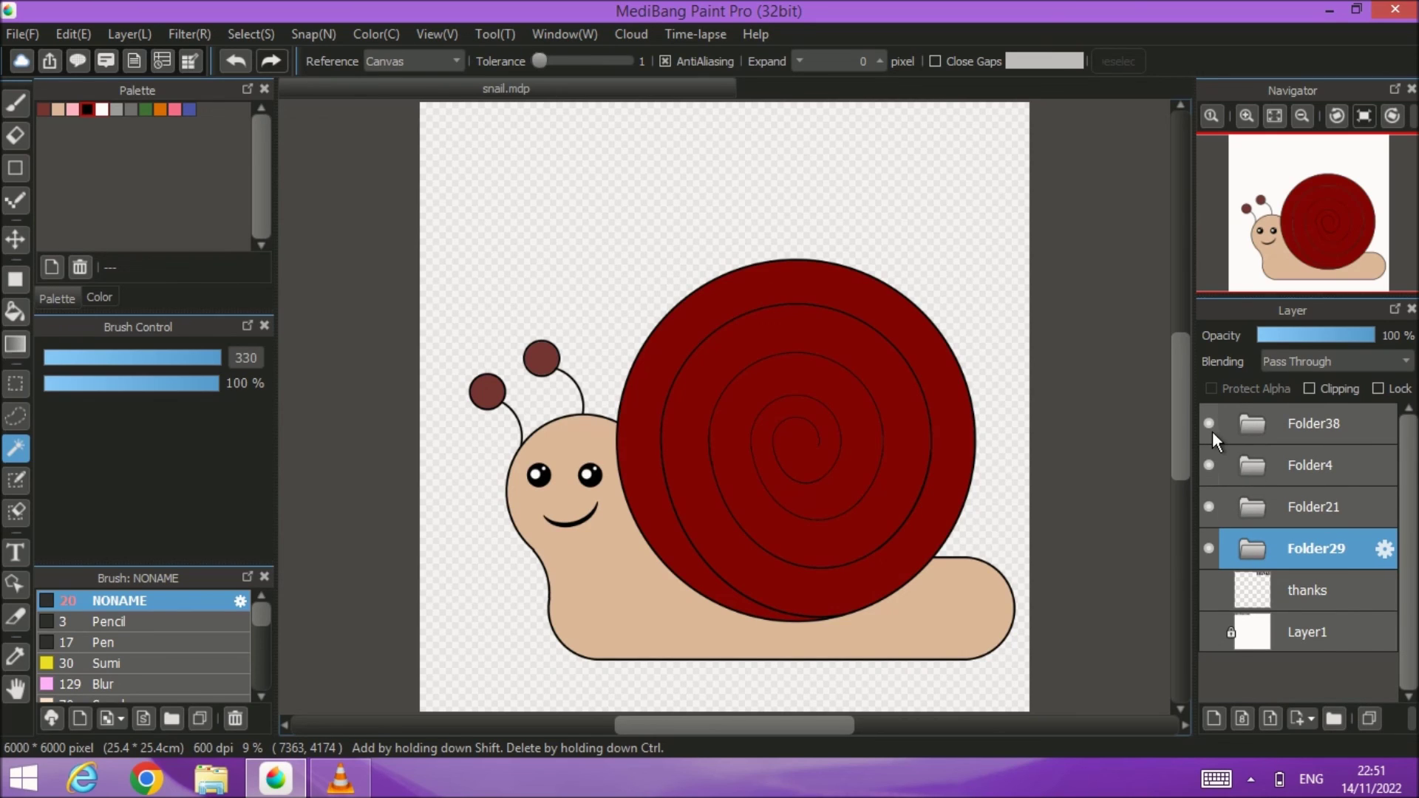
Step: Move the face in Folder38 straight up by about 51 pixels
double_click(1209, 508)
double_click(1204, 547)
click(1209, 423)
click(1209, 422)
click(1289, 423)
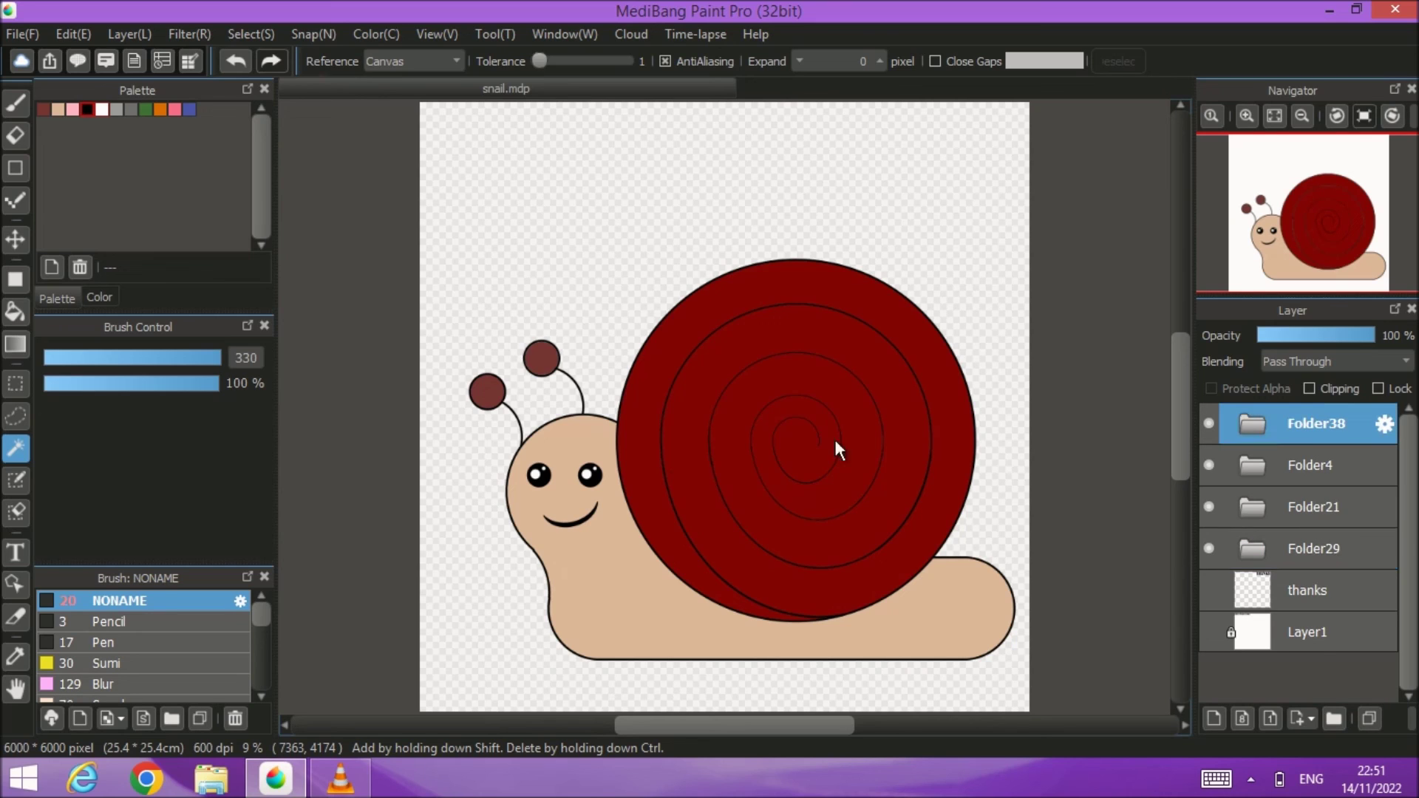
click(13, 240)
drag(574, 477, 569, 474)
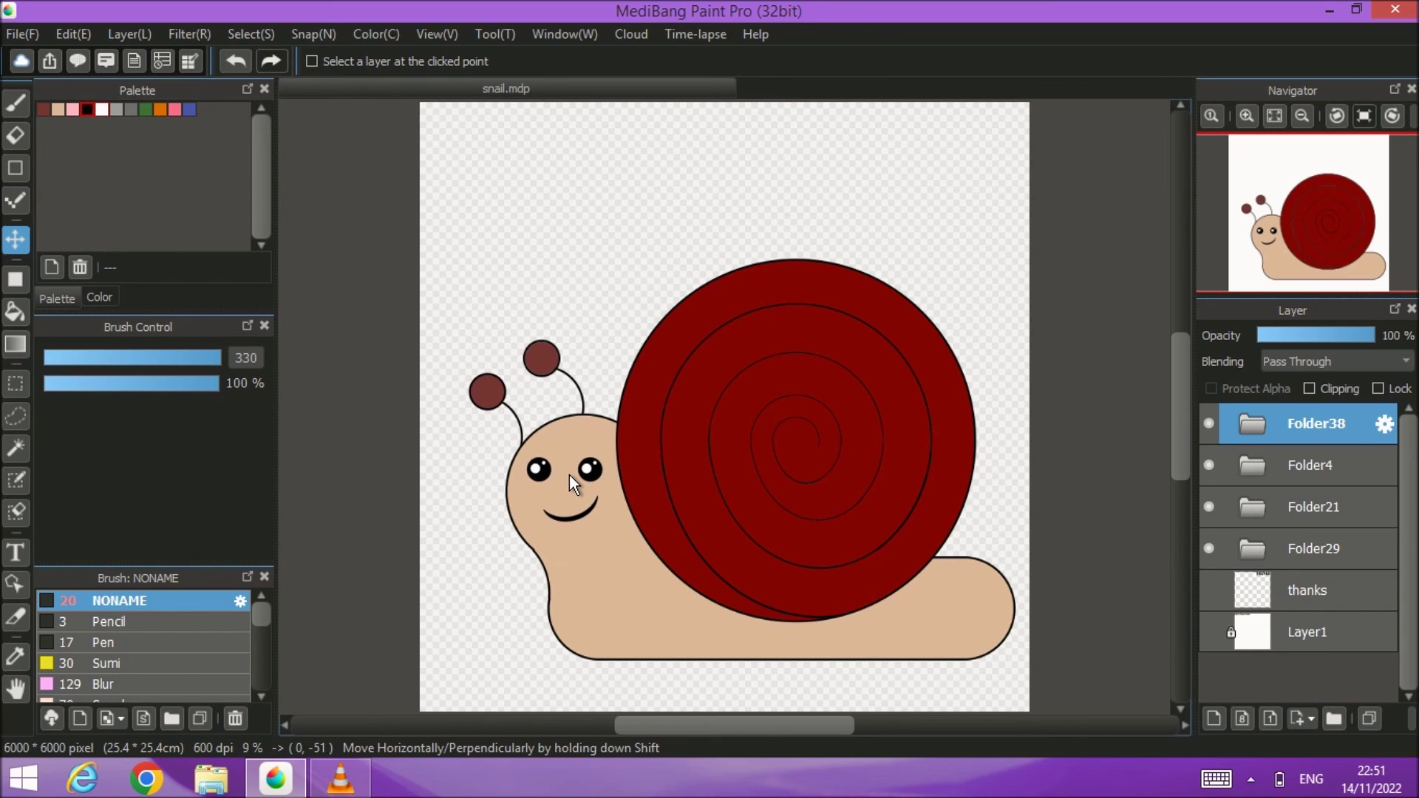
Step: Show the Layer1 background and the thanks layer
click(1209, 631)
click(1205, 595)
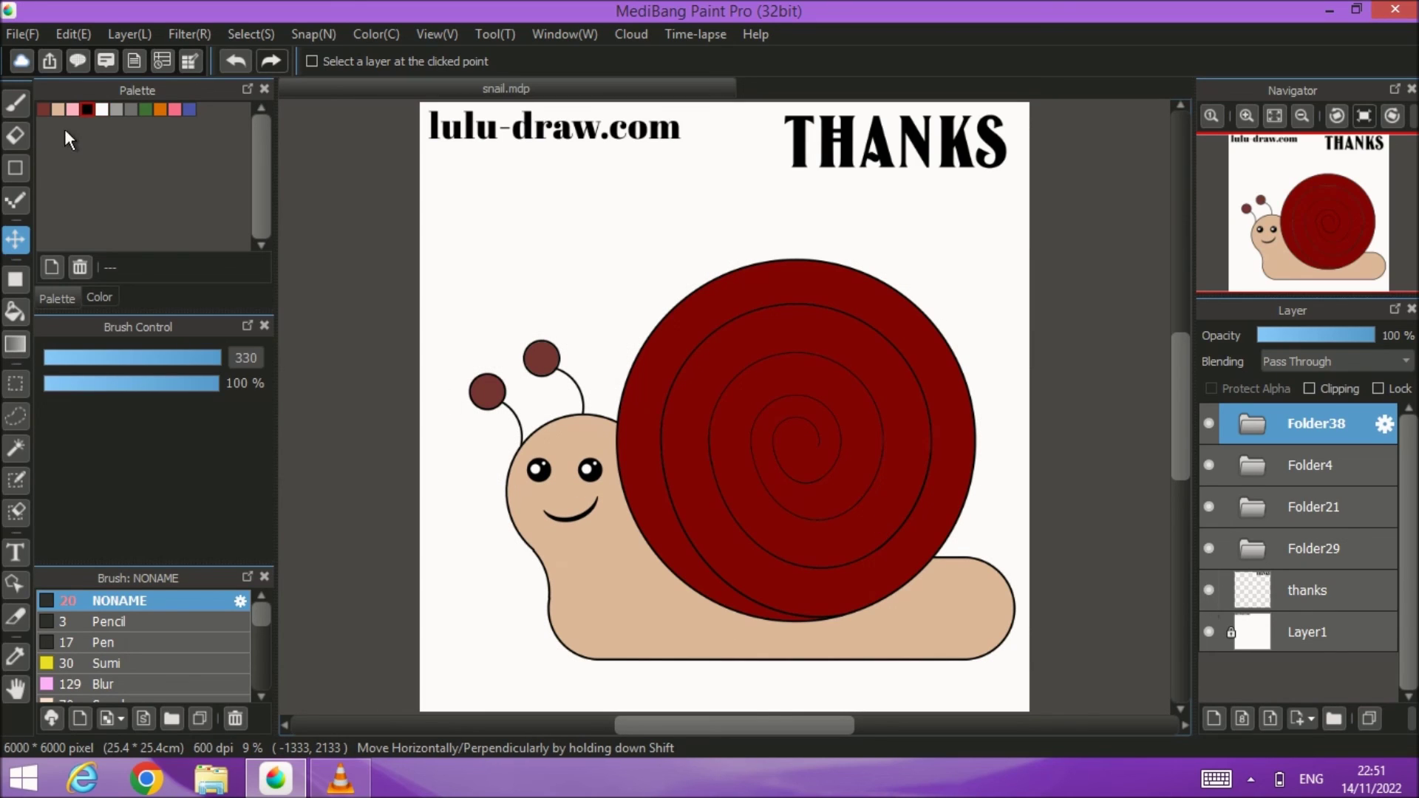
Step: Draw a heart outline below THANKS on the thanks layer with the 20-pixel brush in the shell's dark red, and fill it
click(16, 654)
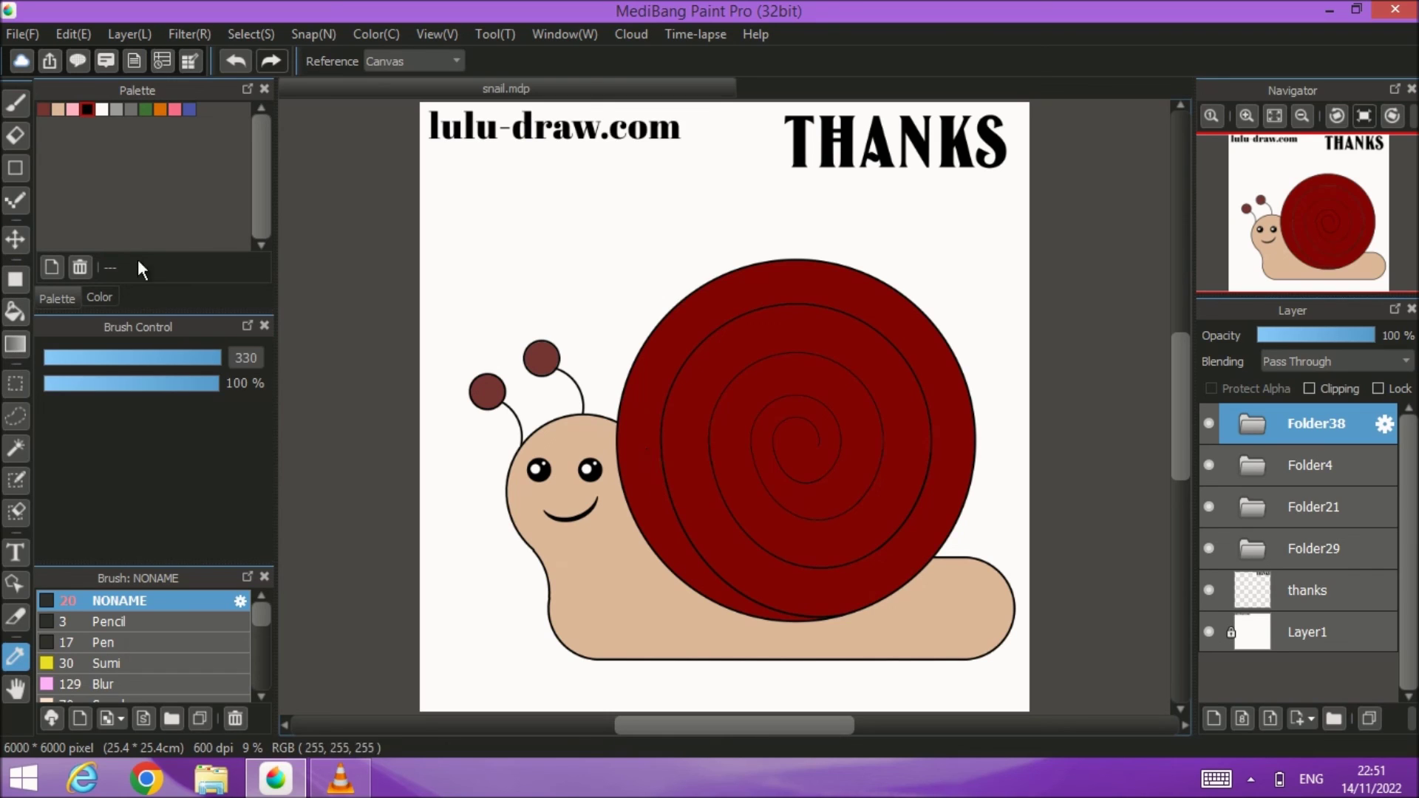
click(15, 103)
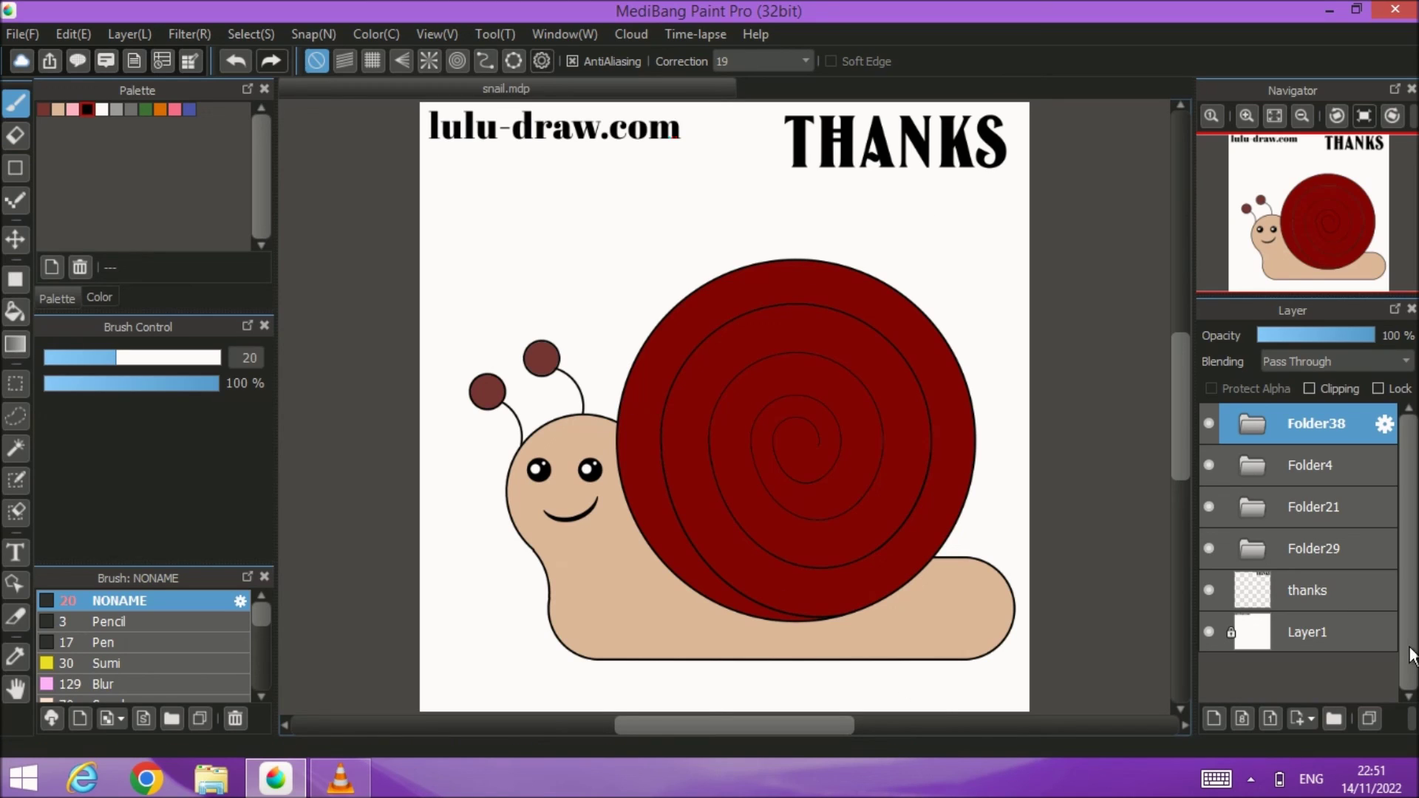
click(1370, 594)
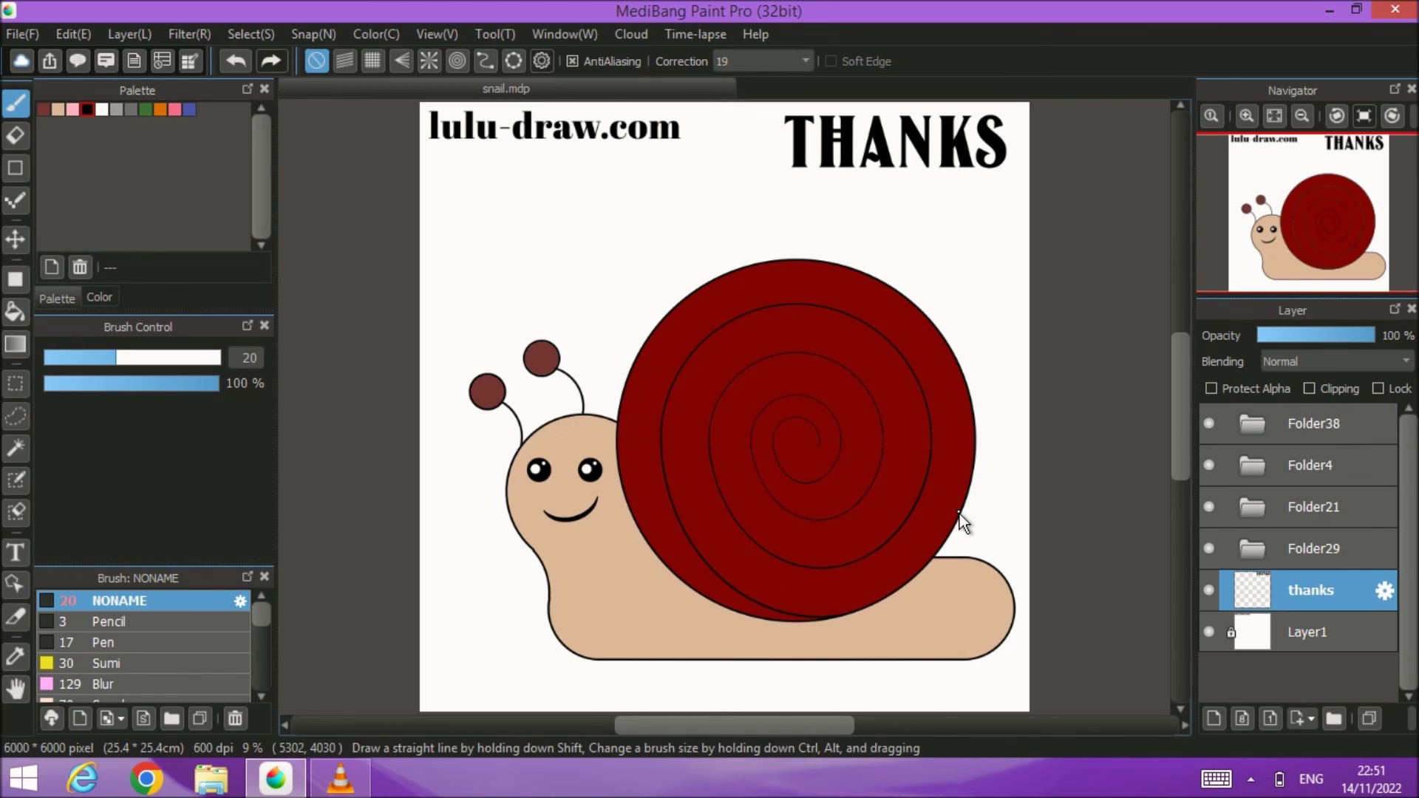
drag(931, 222, 900, 200)
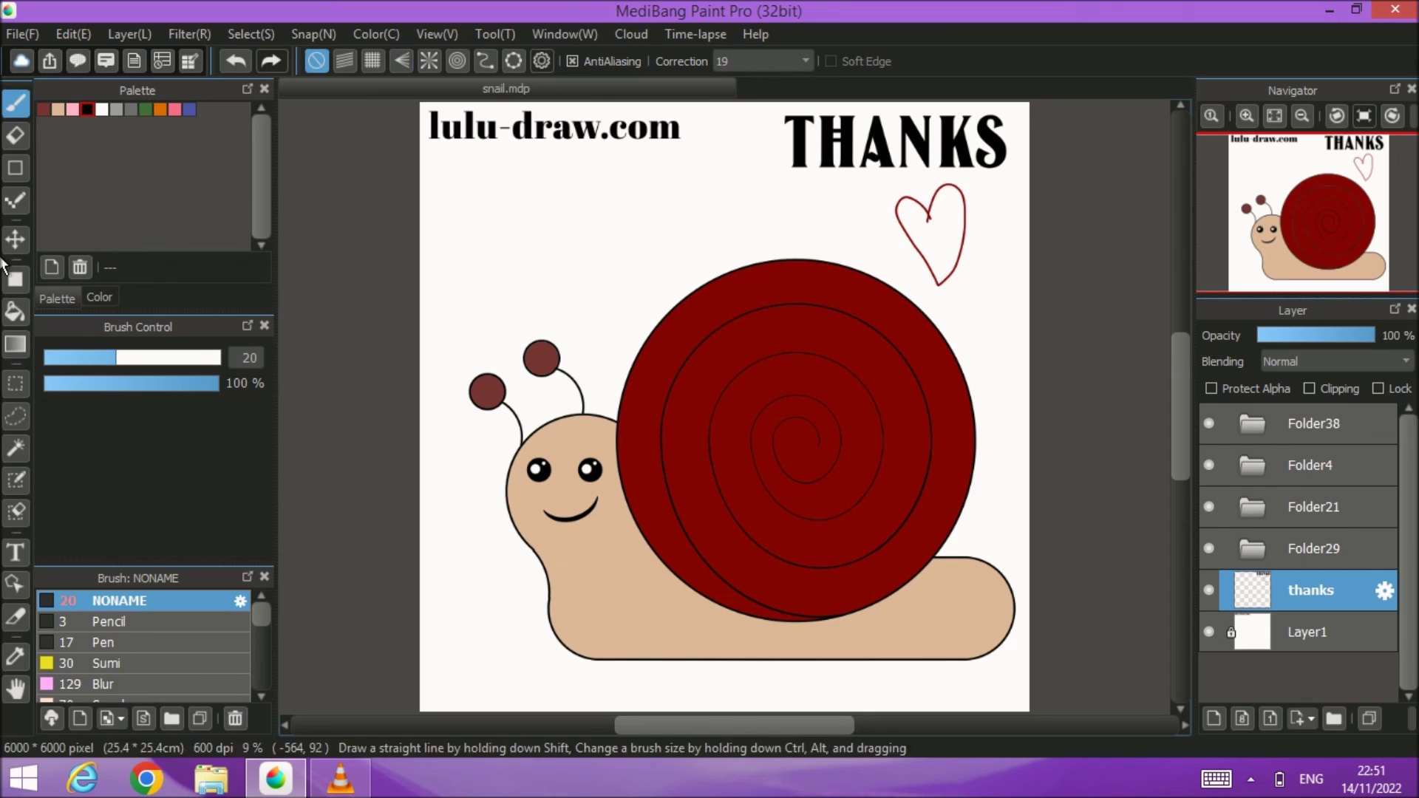
click(14, 314)
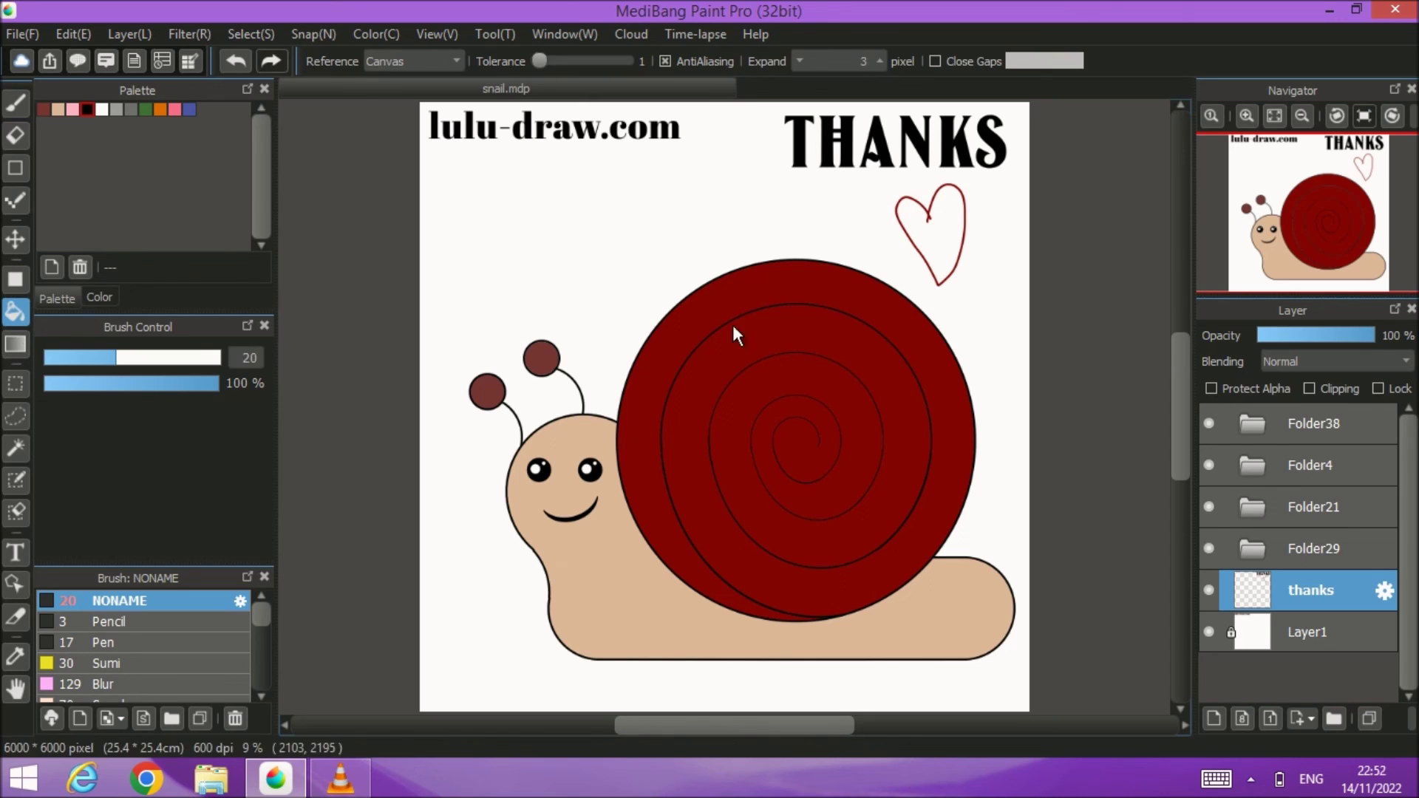
click(943, 251)
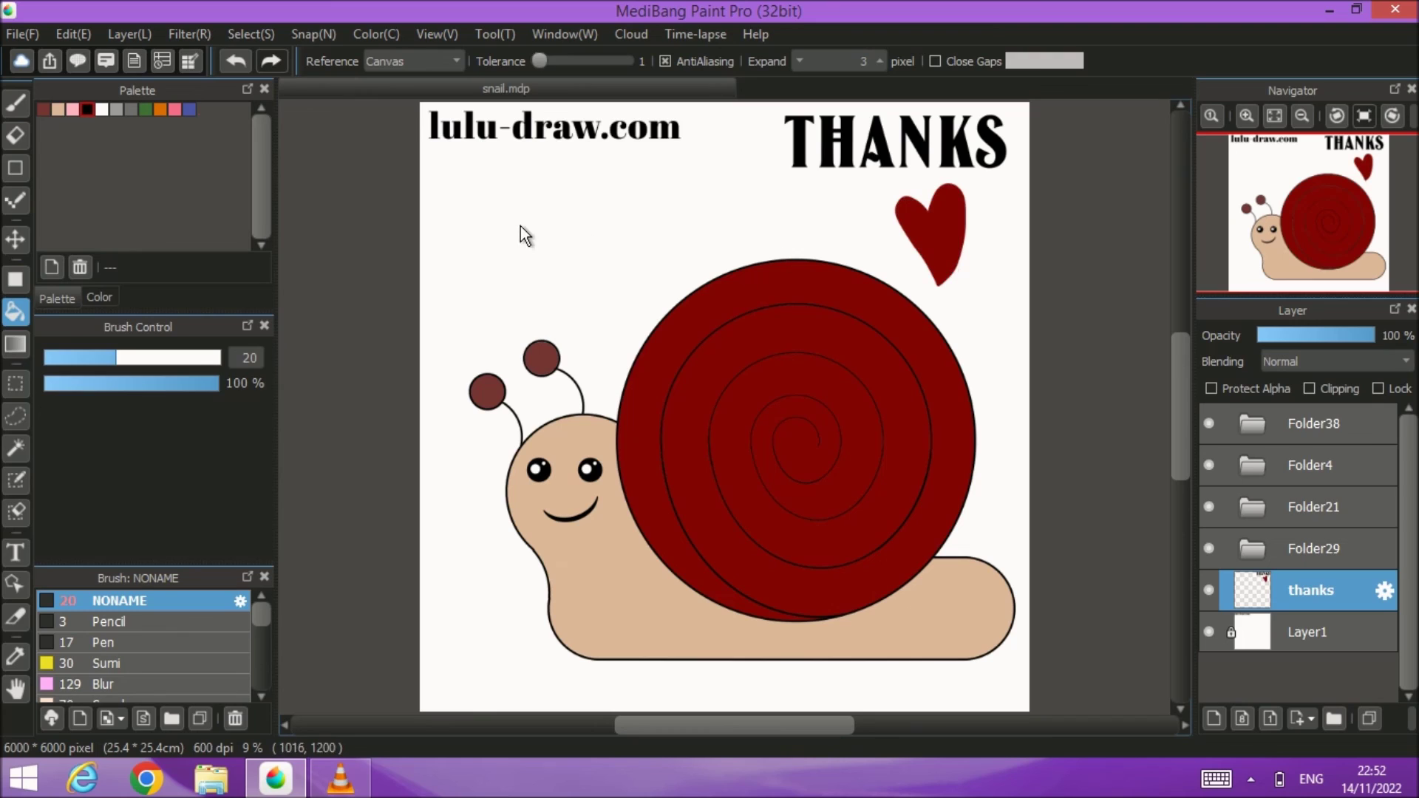